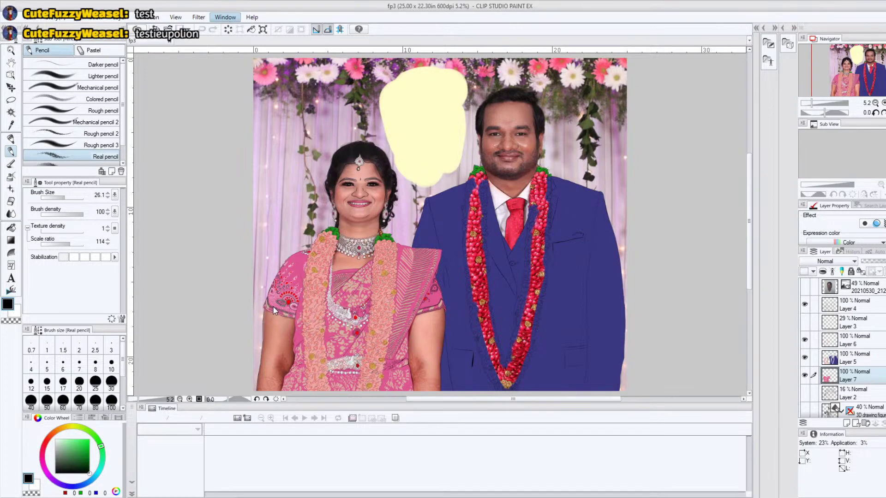
Select Layer 5 and sample the light pink of the woman's flower garland as the drawing colour
left_click(267, 267)
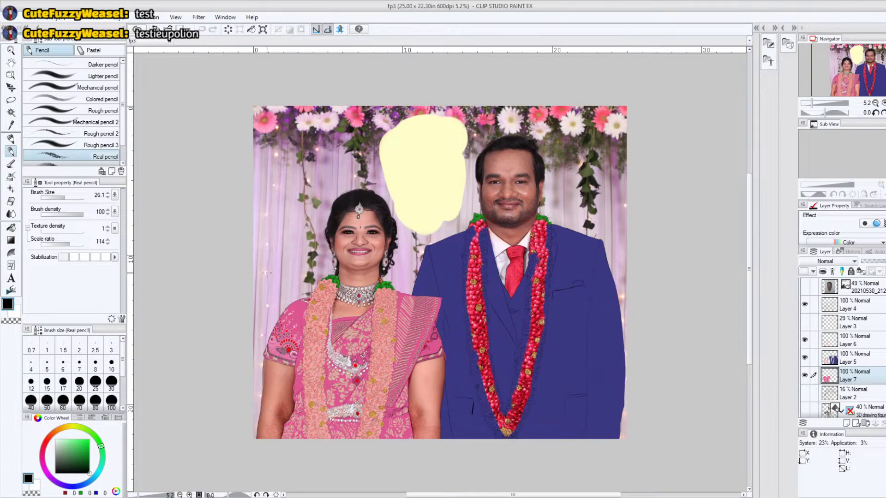
left_click_drag(811, 103, 827, 98)
mouse_move(858, 69)
left_mouse_down()
mouse_move(847, 82)
mouse_move(856, 75)
left_mouse_up()
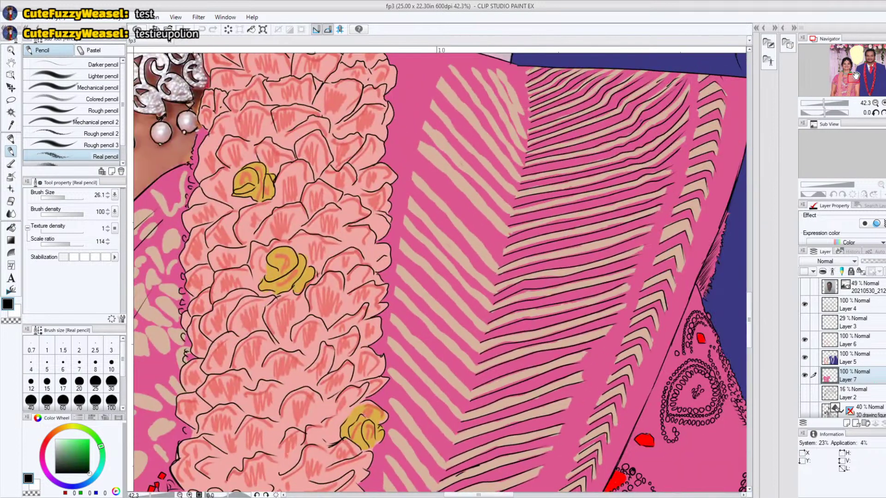
left_click(848, 360)
left_click_drag(854, 78, 853, 75)
left_click(329, 262, "alt")
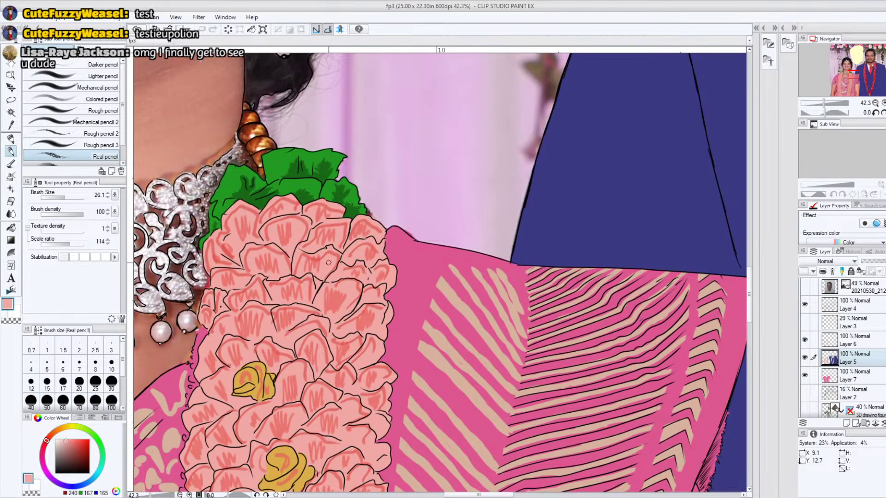
Create a new empty layer directly above Layer 5
left_click_drag(853, 72, 820, 101)
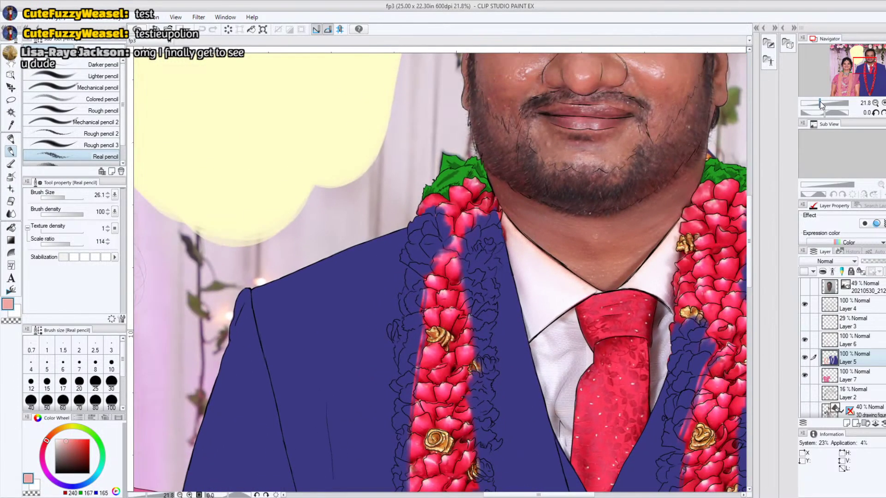
left_click_drag(859, 71, 872, 88)
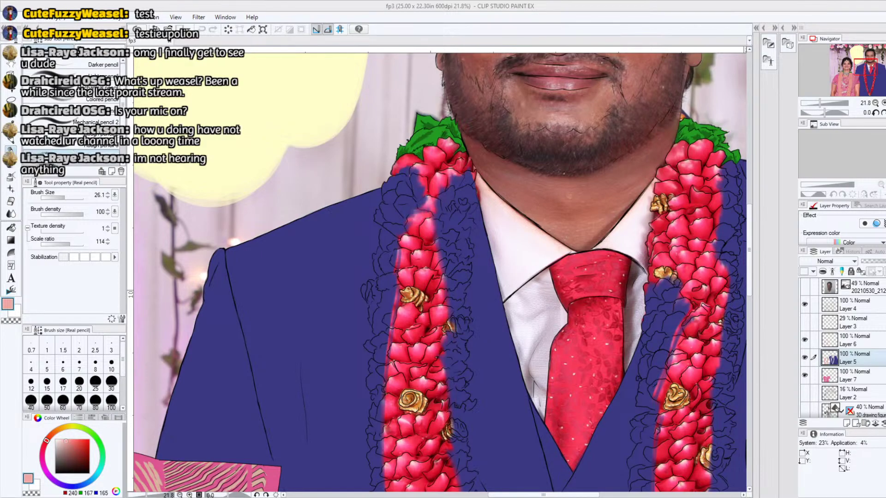
left_click_drag(861, 72, 853, 78)
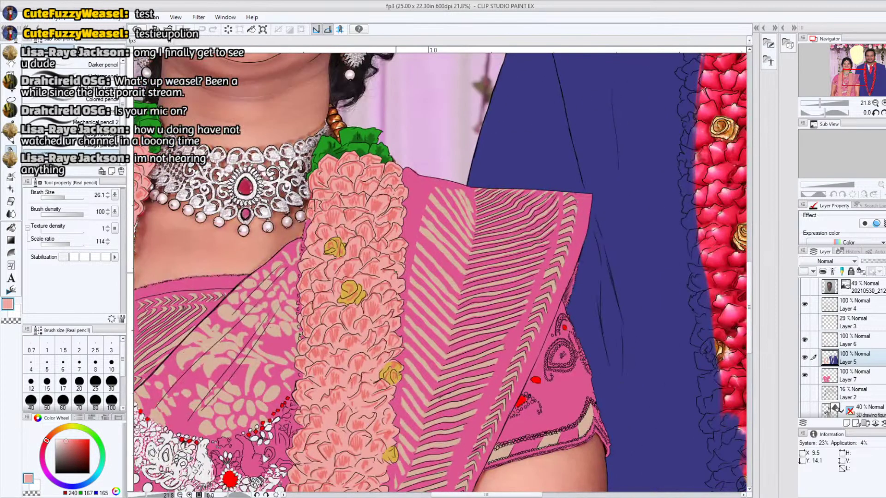
left_click_drag(859, 76, 860, 72)
left_click(846, 424)
Hide Layer 5 to sample the red of the photographed garland petals underneath, and show Layer 5 again
left_click_drag(820, 103, 826, 102)
left_click_drag(869, 74, 851, 82)
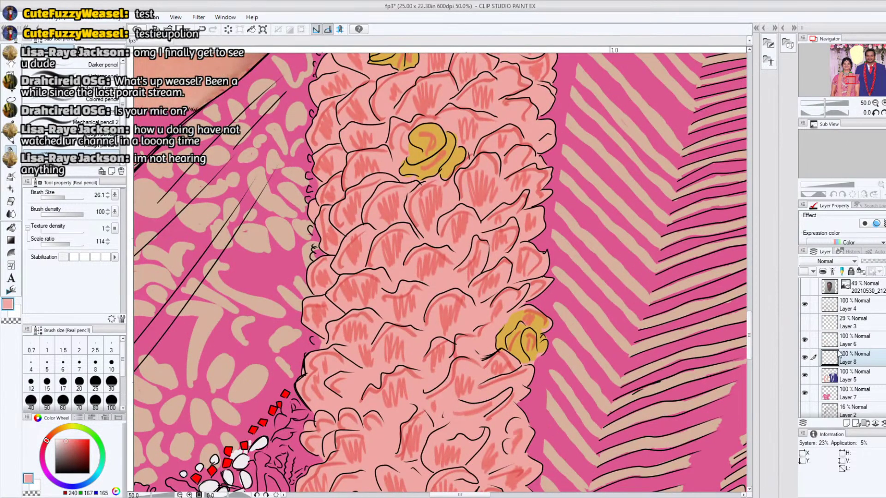
left_click(804, 376)
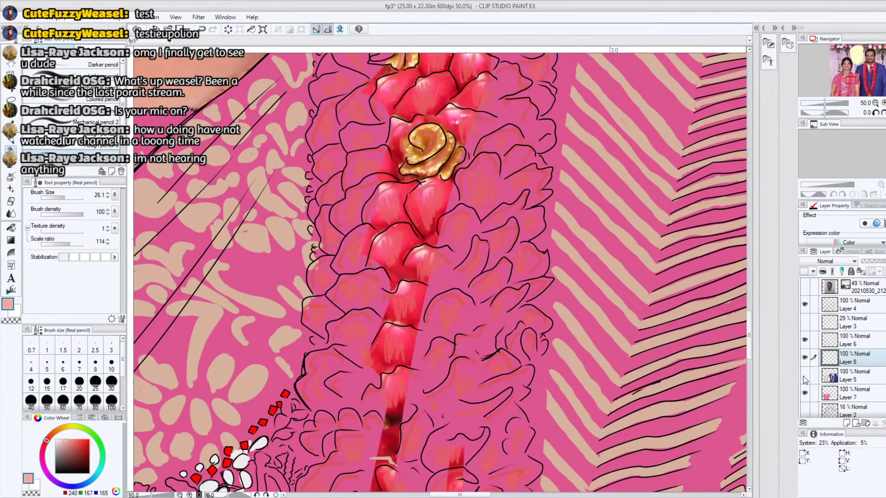
left_click(804, 376)
left_click(804, 376)
left_click(418, 311, "alt")
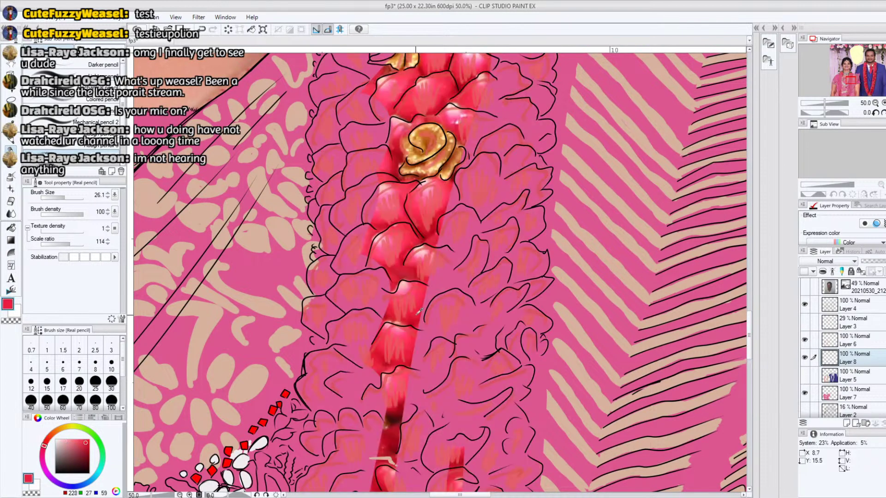
left_click(804, 375)
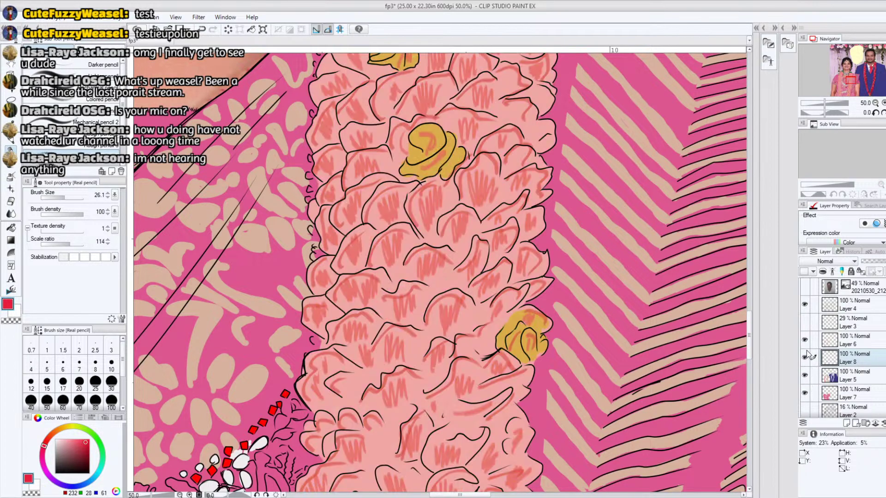
Paint the uppermost flowers of the man's left garland strand flat red with the Marker pen at a brush size of about 99
mouse_move(857, 72)
left_mouse_down()
mouse_move(865, 64)
mouse_move(858, 66)
left_mouse_up()
left_click_drag(829, 102, 823, 101)
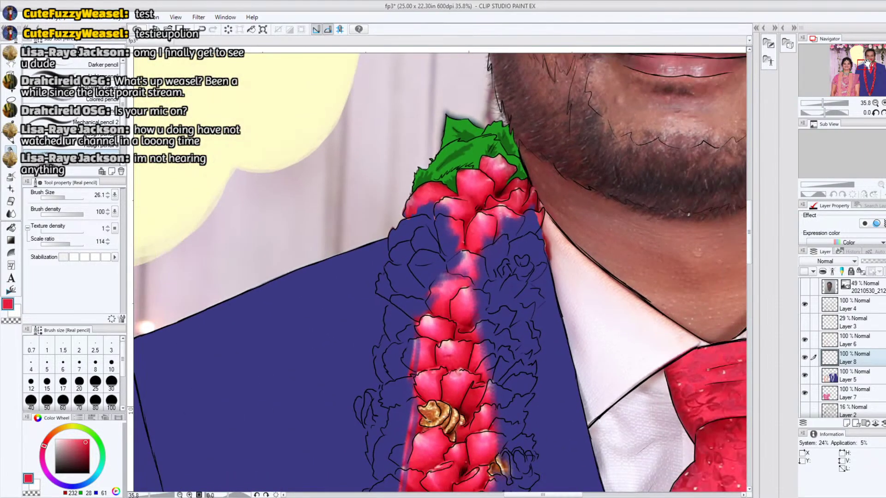
left_click_drag(867, 63, 864, 62)
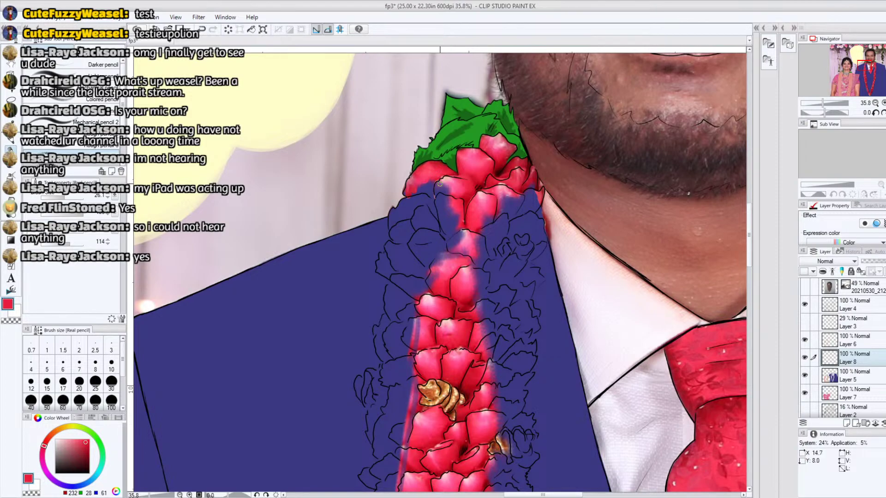
left_click(9, 140)
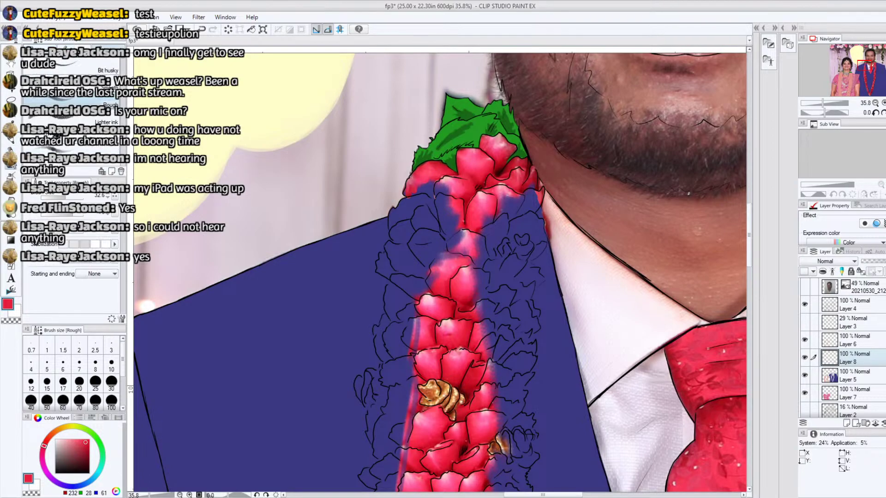
left_click(10, 139)
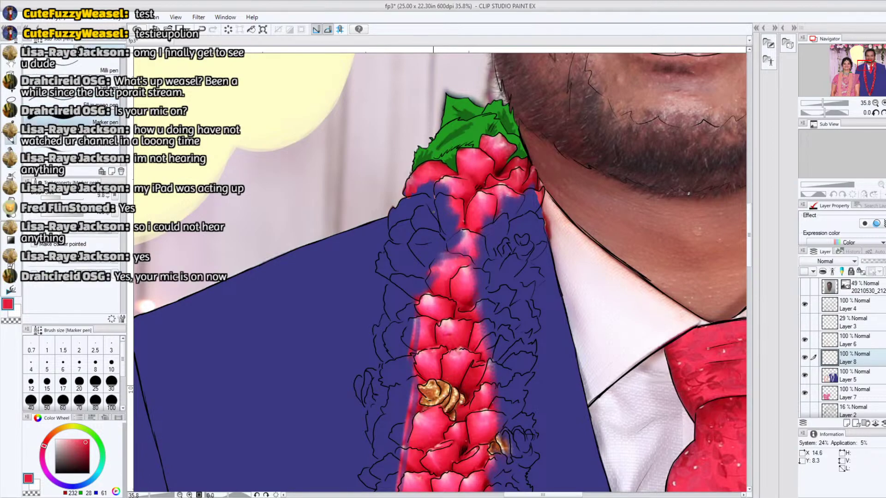
left_click(70, 195)
mouse_move(447, 212)
left_mouse_down()
mouse_move(434, 207)
mouse_move(441, 196)
mouse_move(416, 198)
mouse_move(408, 183)
mouse_move(450, 173)
mouse_move(435, 164)
mouse_move(414, 178)
left_mouse_up()
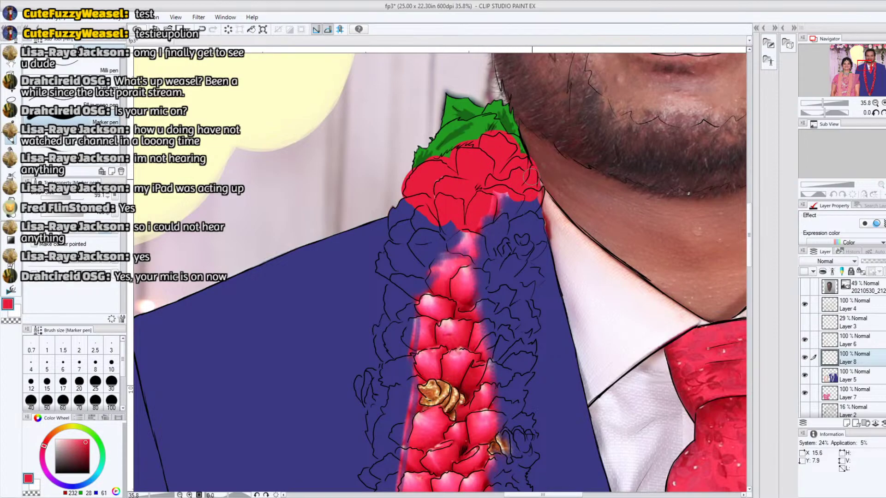
left_click_drag(519, 197, 505, 188)
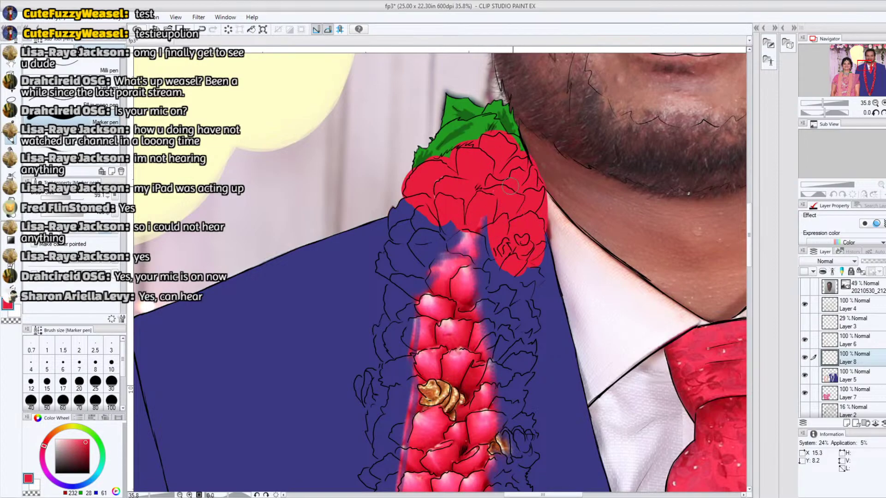
Extend the flat red fill down the upper half of the man's left garland strand, covering flowers and gold roses
left_click_drag(860, 68, 823, 106)
left_click(819, 104)
left_click(829, 105)
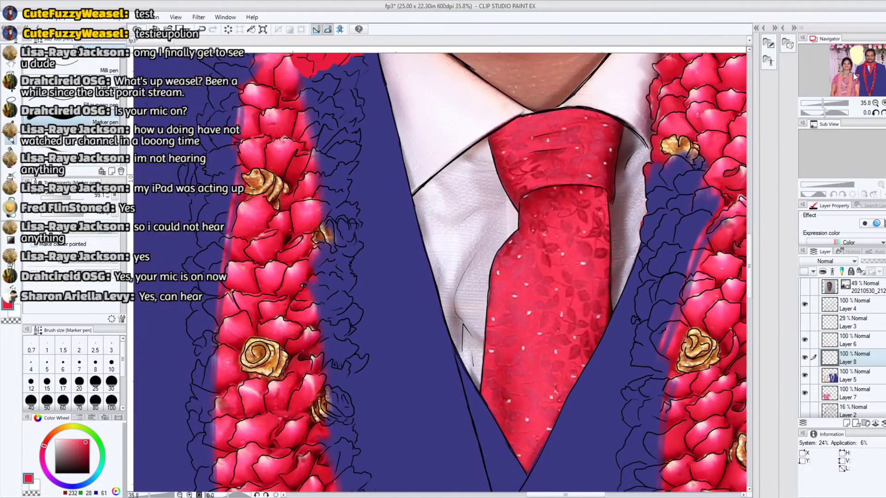
left_click(865, 70)
mouse_move(565, 185)
left_mouse_down()
mouse_move(576, 276)
mouse_move(535, 181)
mouse_move(494, 258)
mouse_move(526, 300)
mouse_move(512, 351)
mouse_move(515, 251)
mouse_move(471, 341)
mouse_move(452, 277)
mouse_move(433, 369)
mouse_move(415, 323)
mouse_move(440, 244)
mouse_move(429, 240)
mouse_move(448, 231)
left_mouse_up()
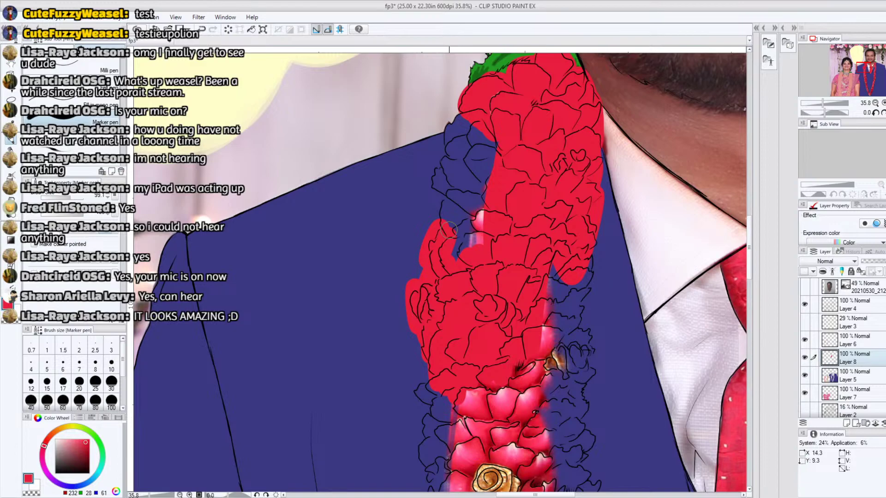
mouse_move(459, 268)
left_mouse_down()
mouse_move(457, 190)
mouse_move(440, 171)
mouse_move(449, 136)
mouse_move(460, 134)
mouse_move(476, 277)
mouse_move(490, 282)
mouse_move(496, 211)
mouse_move(516, 156)
mouse_move(510, 146)
mouse_move(528, 295)
mouse_move(548, 338)
mouse_move(580, 283)
mouse_move(569, 333)
mouse_move(566, 316)
mouse_move(567, 341)
mouse_move(583, 328)
mouse_move(582, 385)
mouse_move(543, 405)
left_mouse_up()
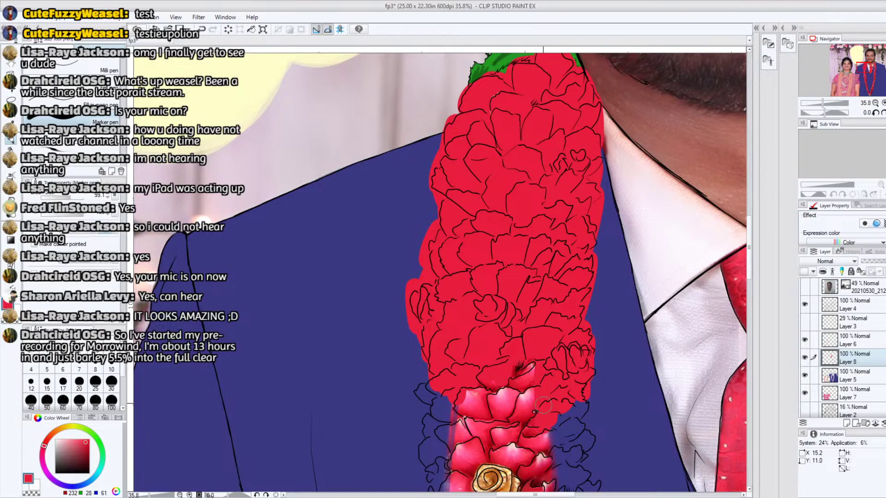
mouse_move(454, 446)
left_mouse_down()
mouse_move(559, 254)
mouse_move(538, 256)
mouse_move(526, 296)
mouse_move(507, 212)
mouse_move(531, 272)
mouse_move(514, 309)
mouse_move(519, 379)
mouse_move(579, 172)
left_mouse_up()
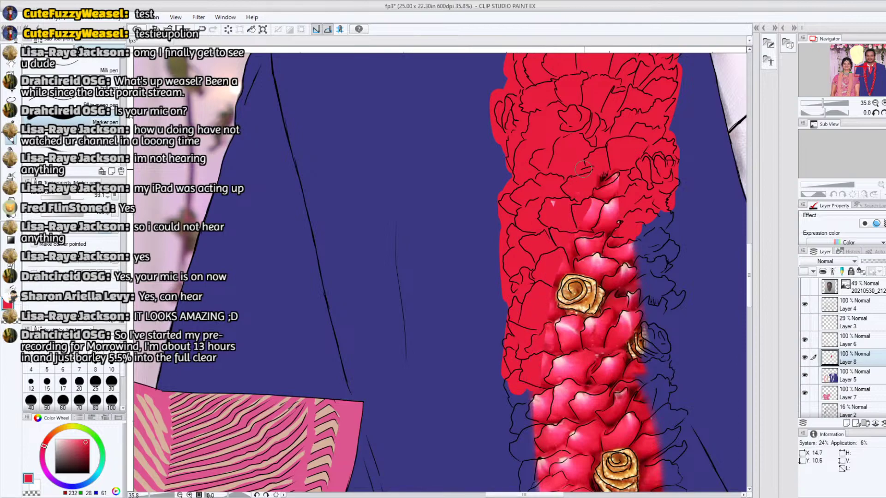
Enlarge the Marker pen to 421.2 and paint red over the rest of the left strand, the garland's bottom and the lower right strand
left_click_drag(823, 102, 818, 103)
left_click_drag(875, 66, 876, 70)
left_click_drag(71, 198, 78, 199)
mouse_move(401, 411)
left_mouse_down()
mouse_move(355, 235)
mouse_move(393, 405)
mouse_move(395, 191)
mouse_move(415, 328)
mouse_move(414, 130)
mouse_move(409, 364)
mouse_move(405, 237)
mouse_move(383, 121)
mouse_move(380, 409)
mouse_move(364, 394)
mouse_move(370, 354)
mouse_move(417, 336)
mouse_move(429, 463)
left_mouse_up()
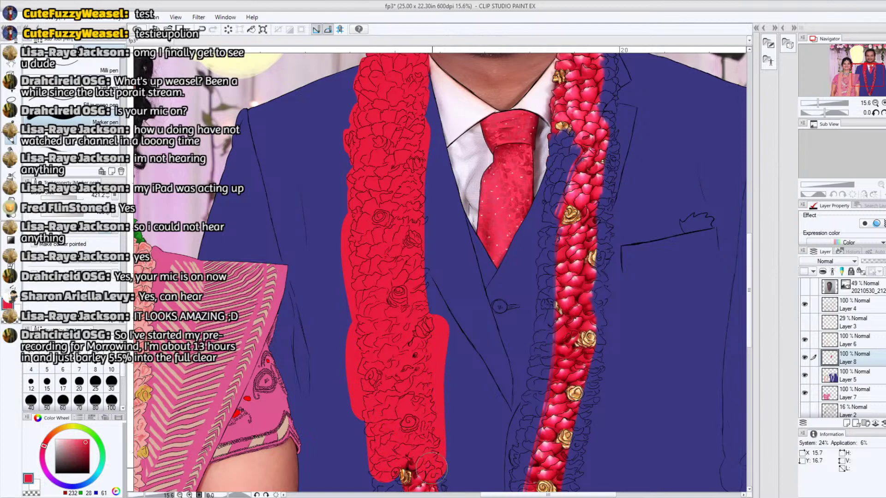
scroll(429, 464, "down", 5)
mouse_move(410, 267)
left_mouse_down()
mouse_move(378, 226)
mouse_move(426, 368)
mouse_move(475, 457)
mouse_move(483, 445)
mouse_move(472, 405)
mouse_move(439, 367)
mouse_move(427, 241)
mouse_move(420, 251)
mouse_move(445, 241)
mouse_move(474, 370)
mouse_move(477, 348)
mouse_move(495, 433)
mouse_move(516, 453)
mouse_move(508, 448)
mouse_move(514, 338)
mouse_move(502, 338)
mouse_move(517, 273)
mouse_move(539, 269)
mouse_move(532, 409)
mouse_move(558, 278)
mouse_move(565, 282)
mouse_move(547, 301)
mouse_move(522, 271)
mouse_move(540, 190)
mouse_move(558, 181)
mouse_move(572, 270)
mouse_move(574, 240)
left_mouse_up()
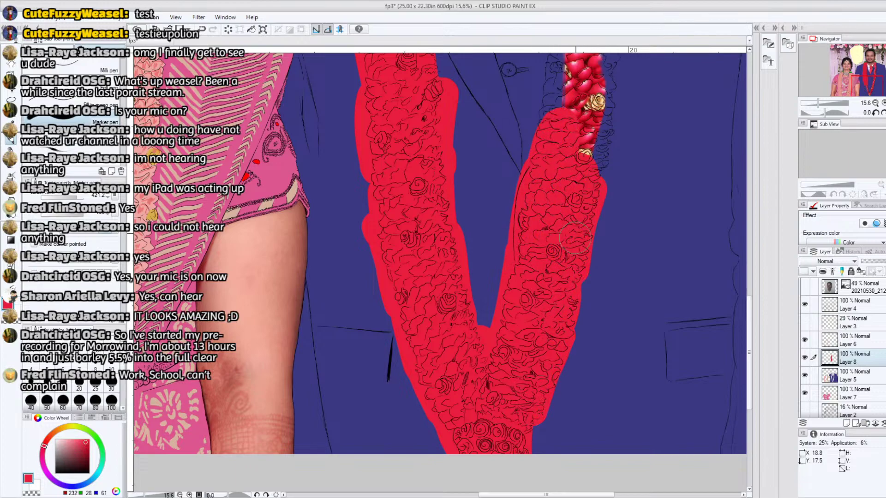
Paint the upper part of the right garland strand red and touch up the fill at the top of the left strand
left_click_drag(874, 85, 877, 73)
mouse_move(475, 351)
left_mouse_down()
mouse_move(461, 295)
mouse_move(512, 365)
mouse_move(512, 226)
mouse_move(466, 296)
mouse_move(466, 180)
mouse_move(526, 231)
mouse_move(530, 111)
mouse_move(522, 175)
mouse_move(554, 235)
mouse_move(558, 347)
left_mouse_up()
mouse_move(528, 298)
left_mouse_down()
mouse_move(507, 283)
mouse_move(524, 210)
mouse_move(538, 196)
mouse_move(561, 266)
mouse_move(547, 296)
mouse_move(546, 272)
left_mouse_up()
left_click_drag(867, 70, 845, 78)
left_click(852, 70)
left_click_drag(821, 107, 826, 107)
left_click_drag(853, 70, 865, 66)
left_click_drag(520, 212, 500, 192)
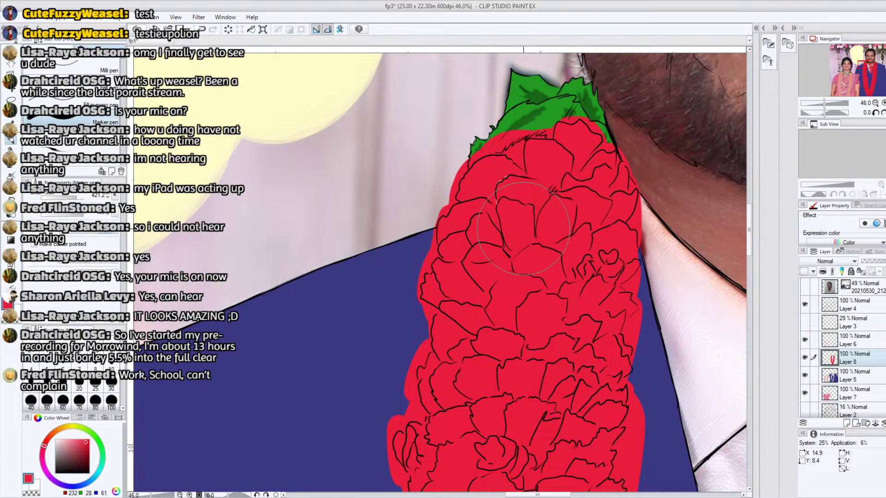
Erase the red spill outside the left edge of the garland's top flower with the Hard eraser at size 45.5
left_click_drag(826, 103, 828, 105)
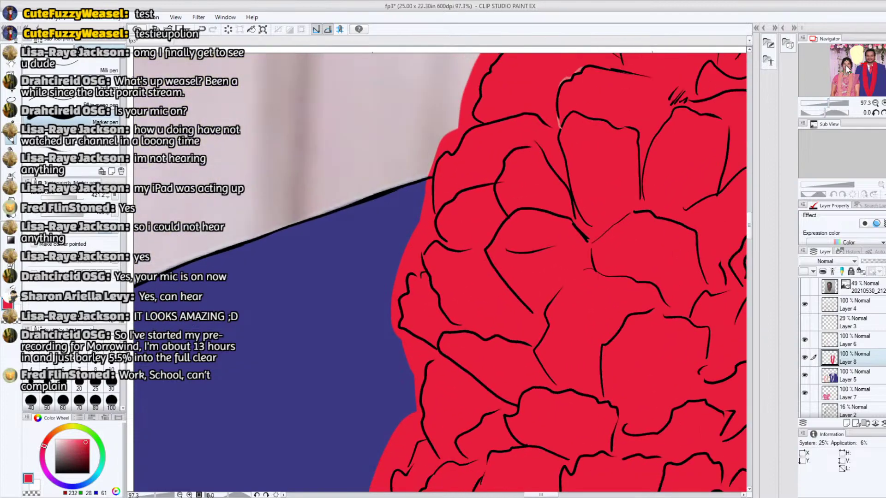
left_click_drag(863, 64, 864, 64)
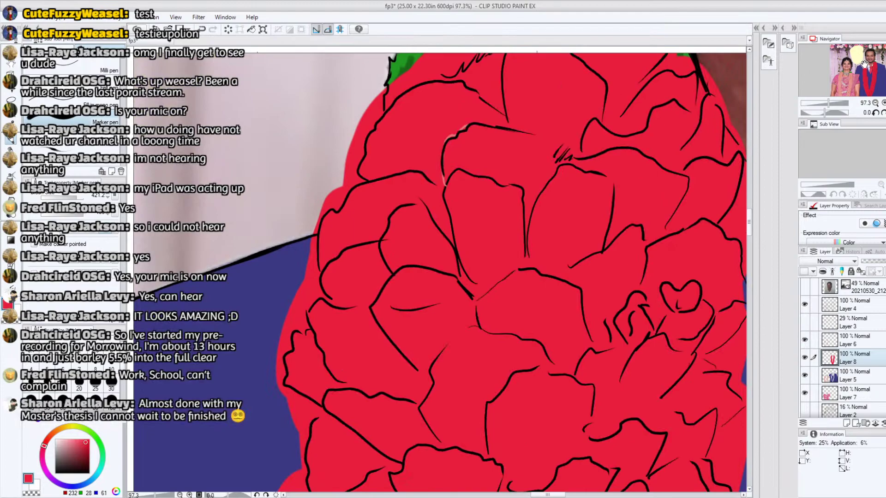
left_click(805, 304)
left_click_drag(829, 104, 828, 103)
mouse_move(864, 68)
left_mouse_down()
mouse_move(873, 66)
mouse_move(866, 63)
left_mouse_up()
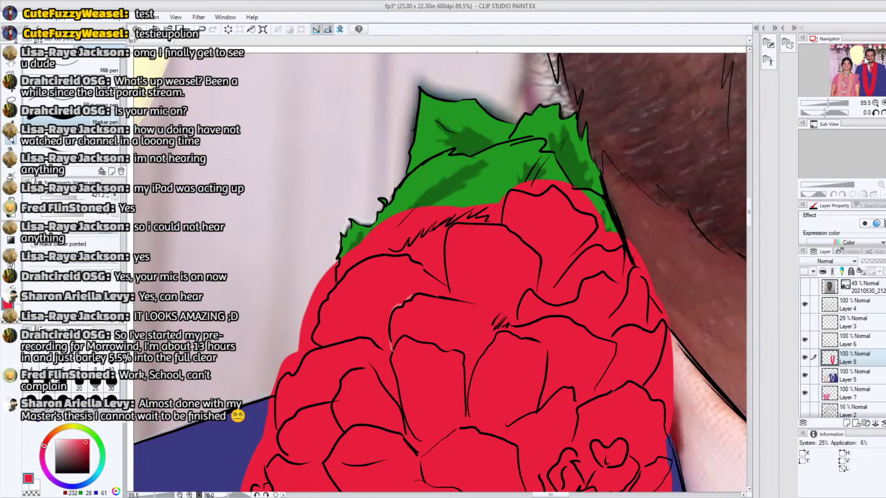
key("e")
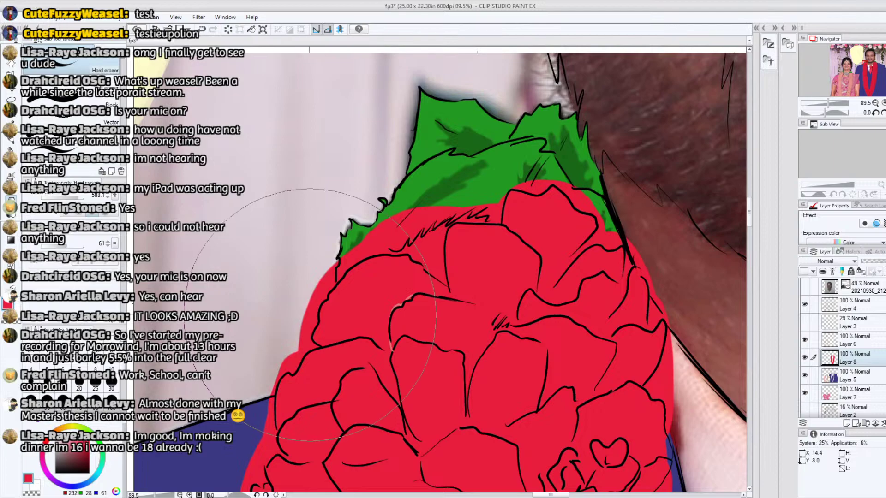
left_click(69, 198)
mouse_move(291, 342)
left_mouse_down()
mouse_move(301, 339)
mouse_move(302, 308)
left_mouse_up()
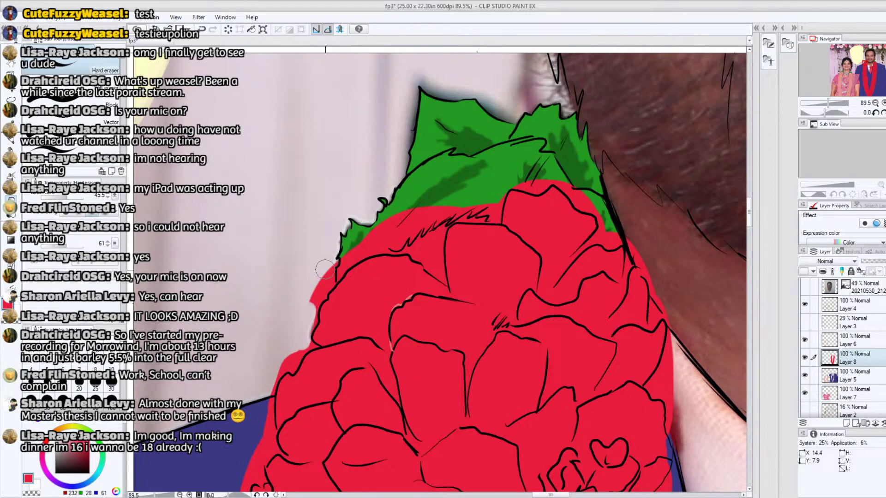
Reduce the Hard eraser to 18.7 and trim the red along the top flower's outline up to the leaf, undoing stray strokes
left_click_drag(70, 198, 66, 198)
mouse_move(314, 317)
left_mouse_down()
mouse_move(313, 299)
mouse_move(316, 310)
mouse_move(341, 270)
left_mouse_up()
key("ctrl+z")
key("ctrl+z")
key("ctrl+z")
key("ctrl+z")
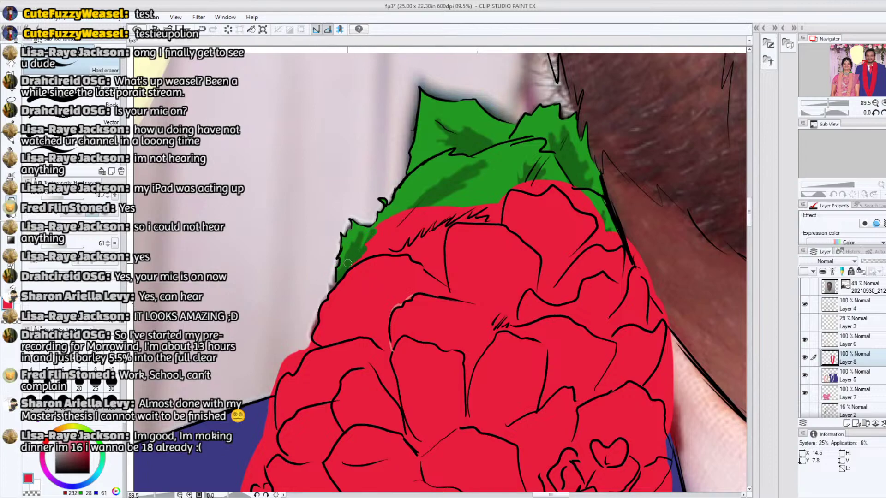
Erase the red covering the green leaf along the top flower's upper-left petals, including the gap between the two petals
left_click_drag(825, 112, 818, 112)
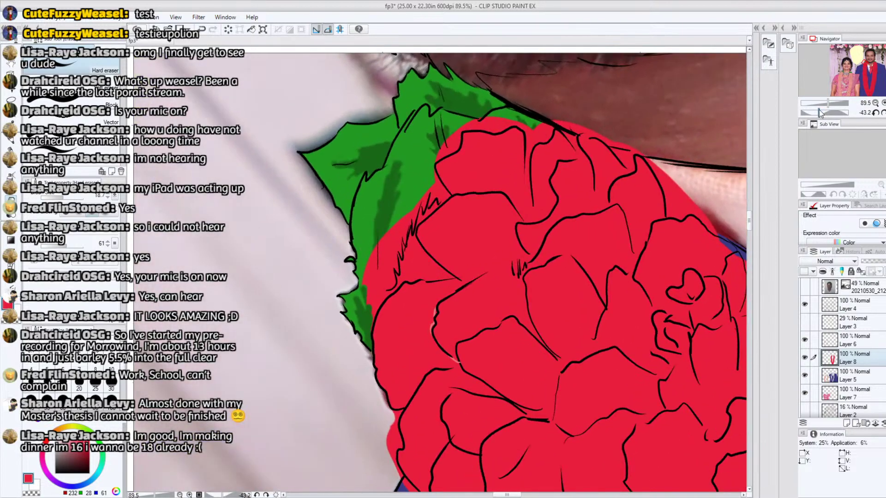
mouse_move(368, 325)
left_mouse_down()
mouse_move(390, 283)
mouse_move(376, 273)
mouse_move(376, 246)
mouse_move(380, 256)
mouse_move(398, 220)
left_mouse_up()
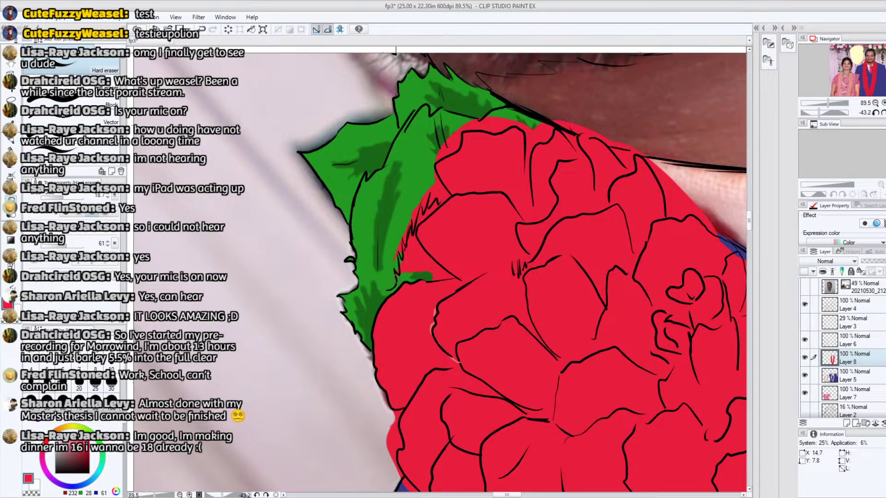
left_click_drag(819, 112, 826, 112)
left_click_drag(438, 272, 451, 230)
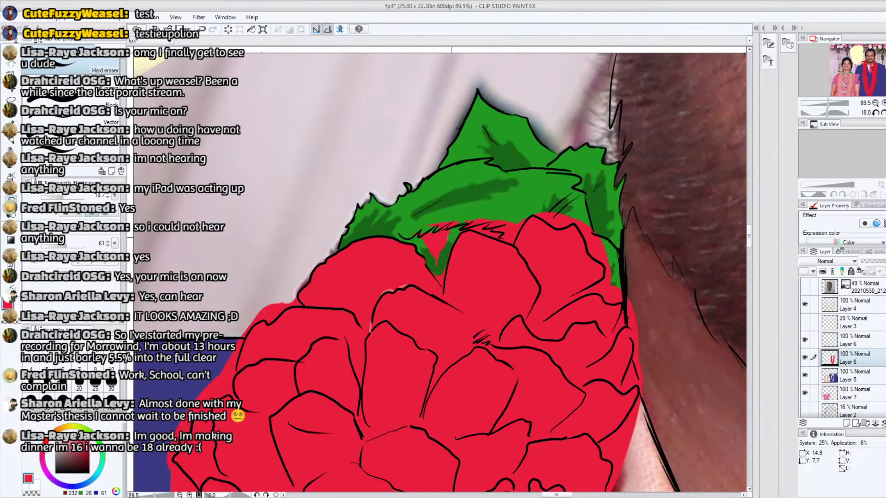
left_click_drag(439, 259, 426, 242)
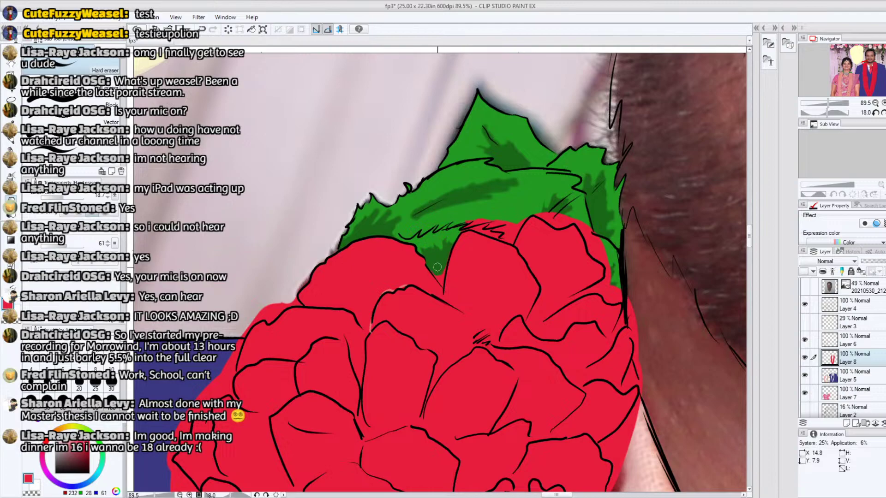
left_click_drag(828, 113, 816, 117)
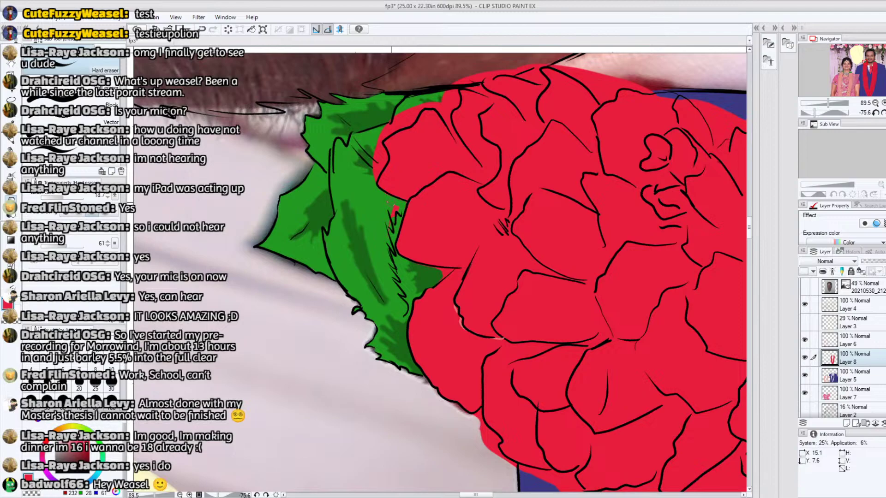
Erase the red spill on the leaf above and beside the flower's uppermost petal, down to the neck line
left_click_drag(814, 113, 831, 102)
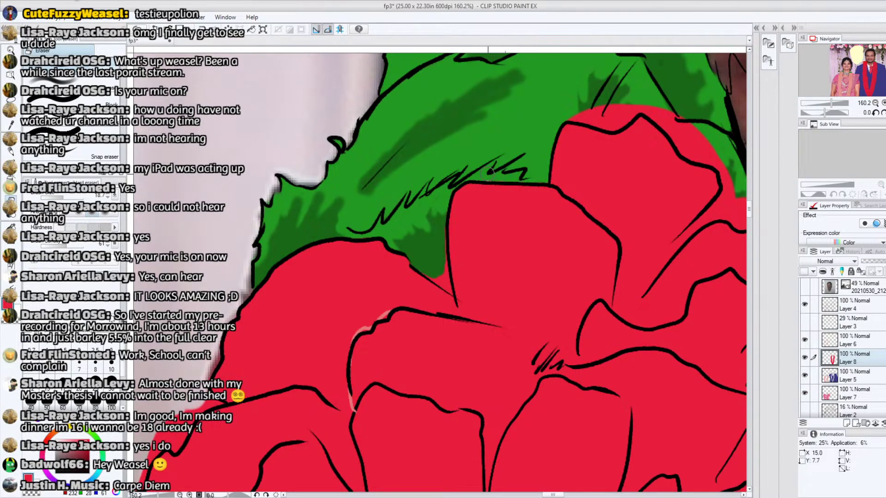
mouse_move(570, 111)
left_mouse_down()
mouse_move(624, 118)
mouse_move(615, 124)
mouse_move(636, 102)
mouse_move(609, 125)
mouse_move(588, 119)
mouse_move(602, 124)
mouse_move(589, 118)
mouse_move(588, 109)
mouse_move(609, 113)
left_mouse_up()
left_click_drag(826, 113, 869, 74)
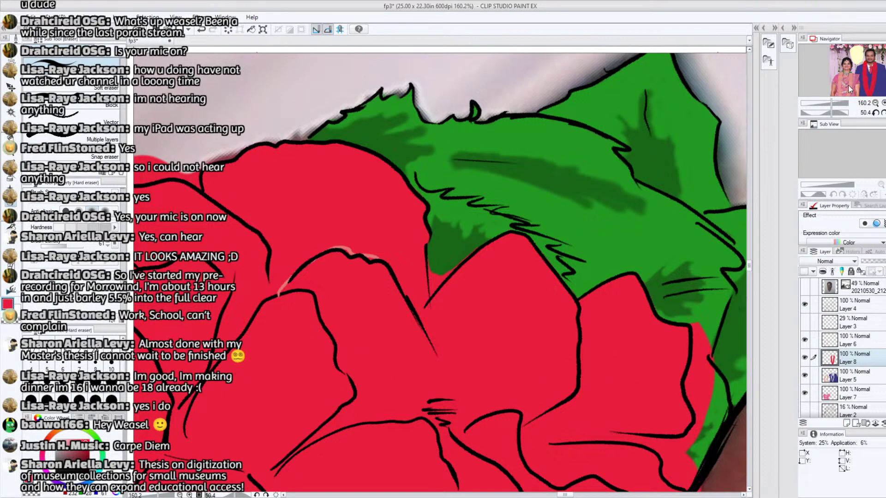
left_click_drag(571, 495, 576, 496)
scroll(750, 268, "down", 5)
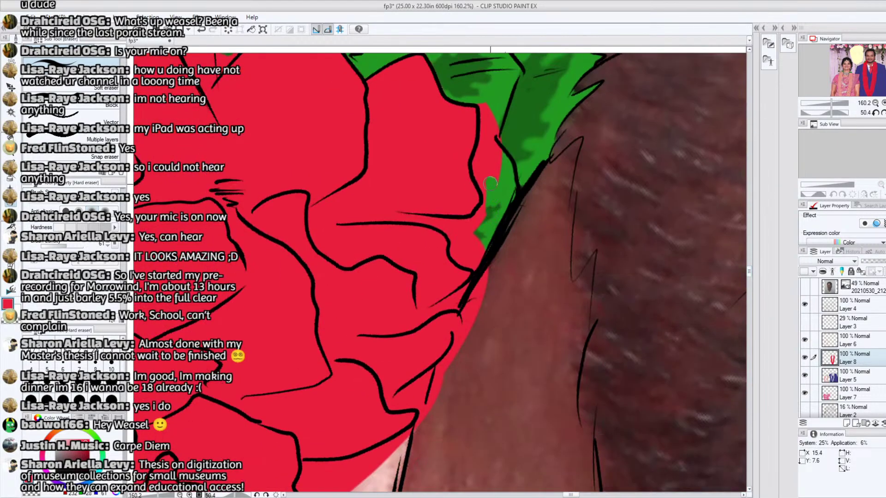
mouse_move(478, 173)
left_mouse_down()
mouse_move(482, 102)
mouse_move(491, 167)
left_mouse_up()
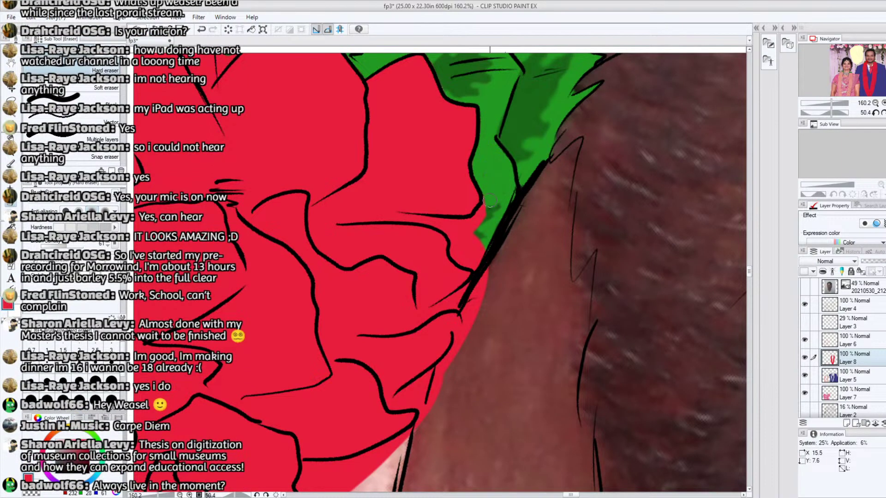
mouse_move(488, 197)
left_mouse_down()
mouse_move(472, 225)
mouse_move(450, 226)
mouse_move(457, 256)
mouse_move(475, 263)
mouse_move(455, 252)
mouse_move(462, 240)
mouse_move(475, 257)
left_mouse_up()
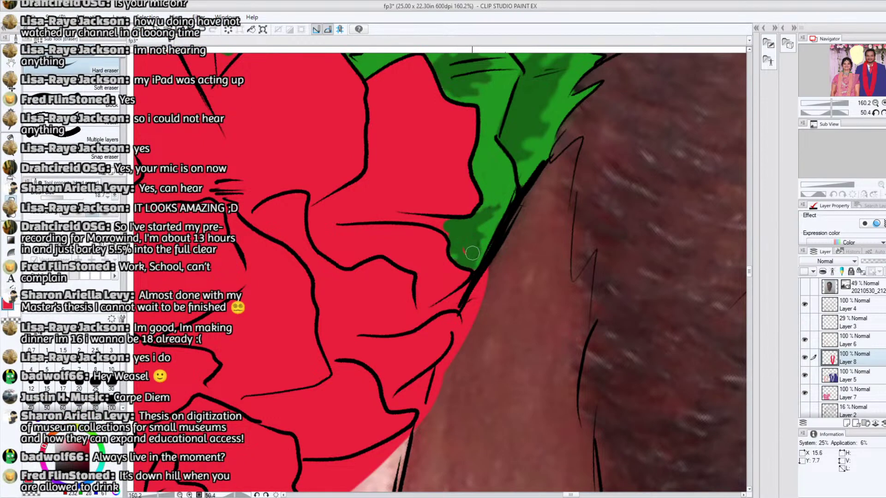
Erase the red from the narrow leaf gap between the uppermost petal and its neighbour, undoing the last stray stroke
left_click_drag(830, 113, 820, 113)
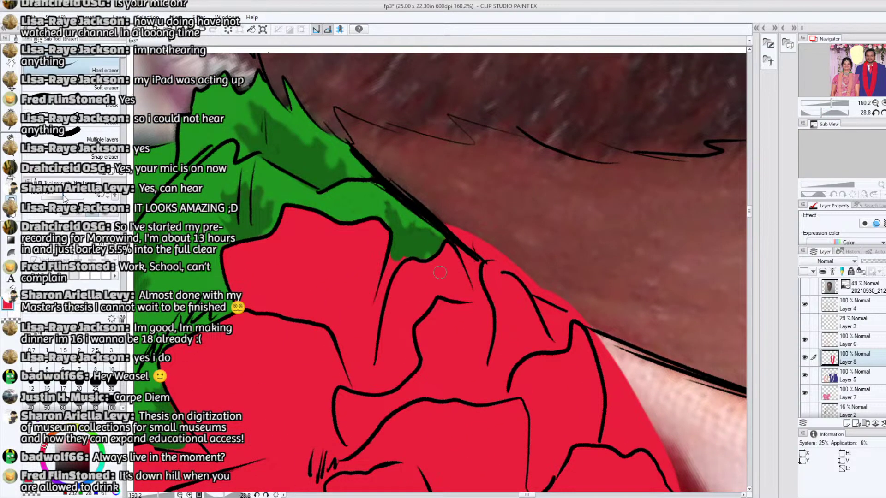
left_click_drag(382, 296, 396, 259)
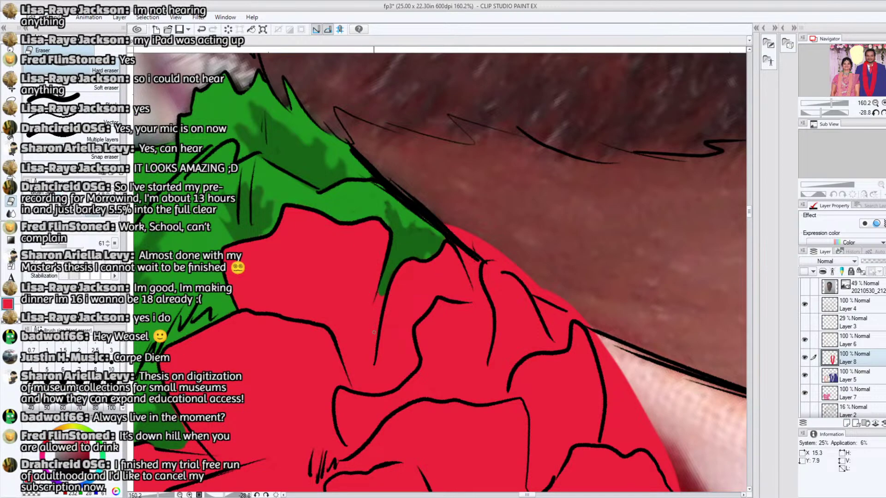
left_click_drag(373, 343, 381, 299)
key("ctrl+z")
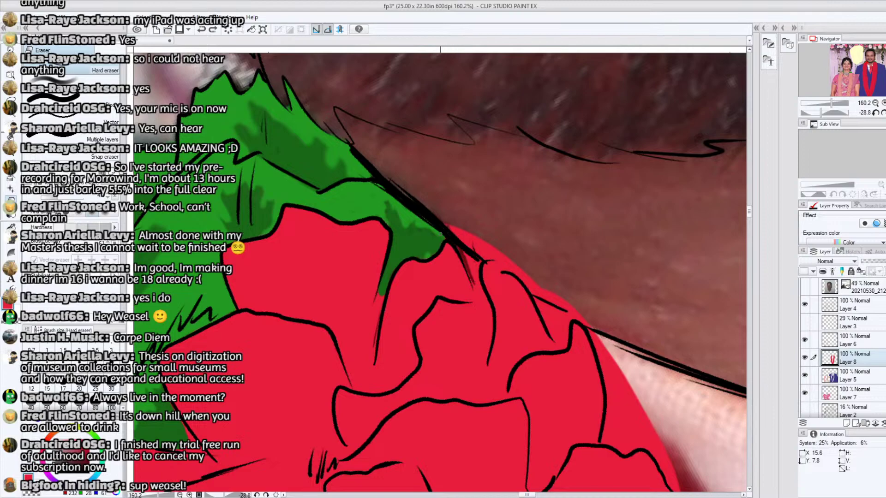
Erase the red spill over the man's neck and shirt collar along the right edge of the top flower
mouse_move(481, 231)
left_mouse_down()
mouse_move(469, 245)
mouse_move(459, 230)
mouse_move(457, 240)
mouse_move(442, 232)
mouse_move(477, 241)
mouse_move(468, 262)
mouse_move(474, 277)
mouse_move(479, 253)
mouse_move(502, 250)
mouse_move(489, 251)
mouse_move(489, 238)
mouse_move(469, 251)
mouse_move(495, 248)
mouse_move(545, 300)
left_mouse_up()
mouse_move(556, 332)
left_mouse_down()
mouse_move(533, 288)
mouse_move(554, 330)
mouse_move(561, 305)
mouse_move(524, 275)
left_mouse_up()
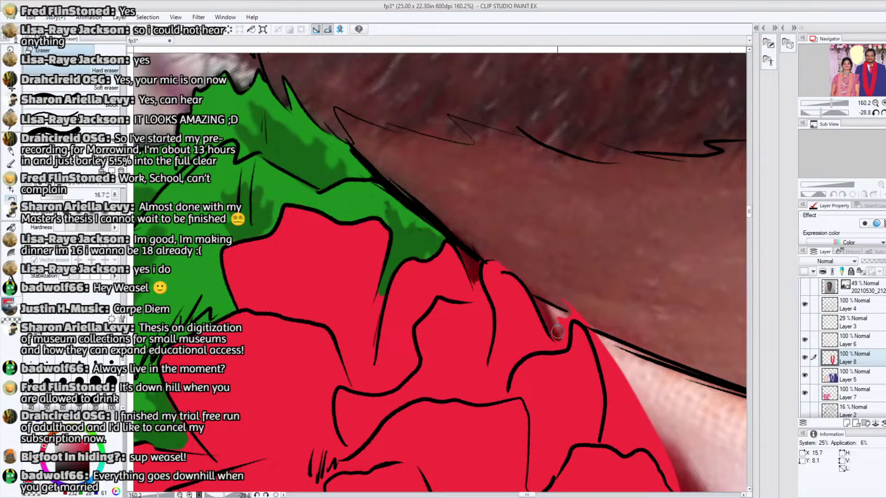
left_click_drag(553, 330, 563, 341)
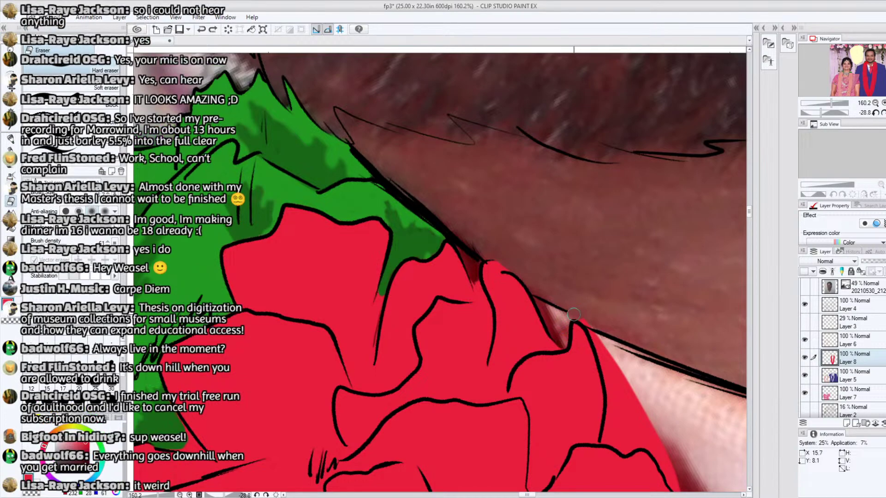
left_click(594, 331)
scroll(751, 214, "down", 3)
mouse_move(616, 334)
left_mouse_down()
mouse_move(610, 283)
mouse_move(593, 228)
mouse_move(619, 269)
mouse_move(605, 338)
mouse_move(645, 343)
mouse_move(680, 388)
mouse_move(628, 323)
mouse_move(622, 341)
mouse_move(625, 302)
mouse_move(614, 317)
mouse_move(627, 303)
mouse_move(663, 353)
left_mouse_up()
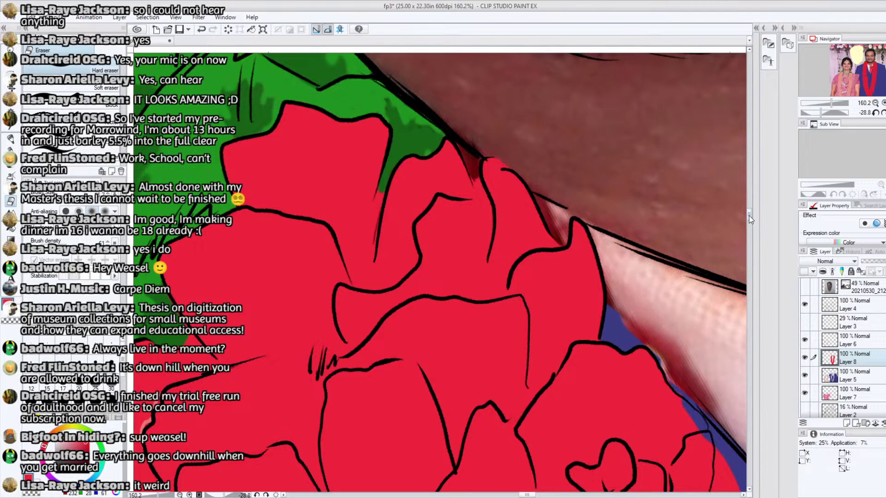
Fill the petal edge beside the collar with the red Marker pen and trim the excess with the Hard eraser
scroll(750, 216, "down", 5)
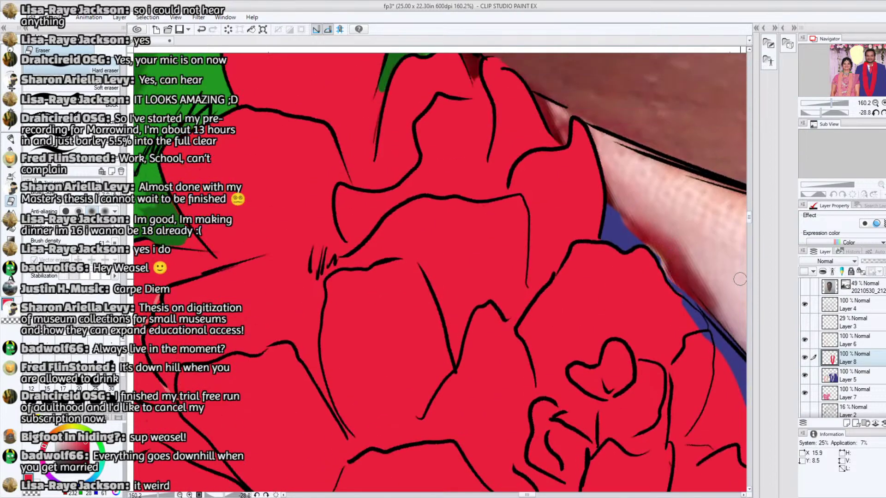
left_click_drag(534, 495, 540, 495)
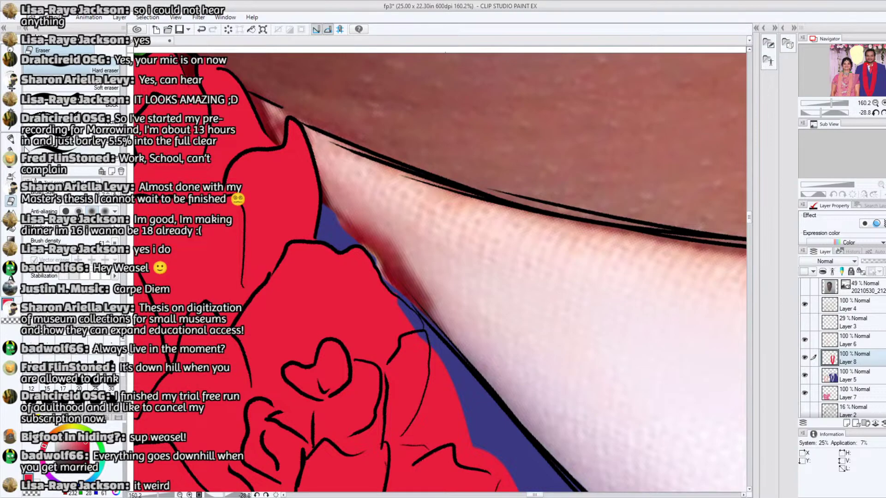
left_click(10, 138)
mouse_move(441, 272)
left_mouse_down()
mouse_move(479, 273)
mouse_move(459, 272)
left_mouse_up()
mouse_move(413, 323)
left_mouse_down()
mouse_move(404, 347)
mouse_move(401, 322)
mouse_move(410, 329)
mouse_move(414, 341)
mouse_move(382, 286)
mouse_move(402, 338)
left_mouse_up()
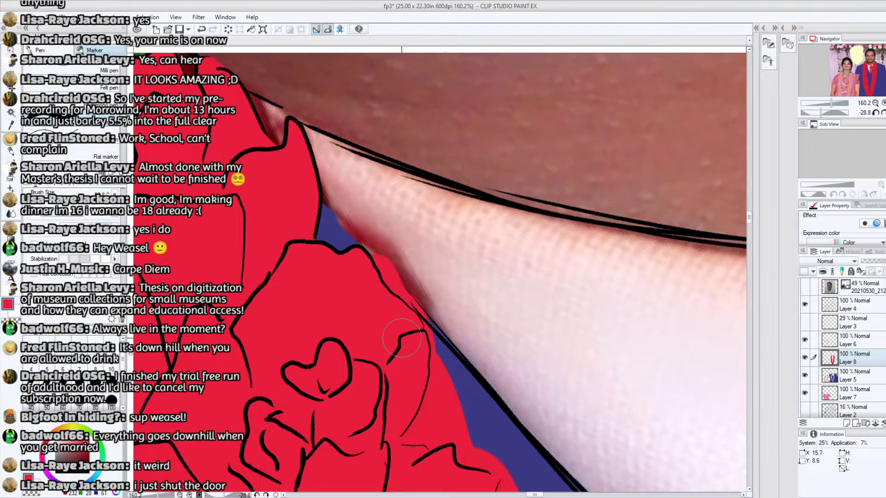
key("e")
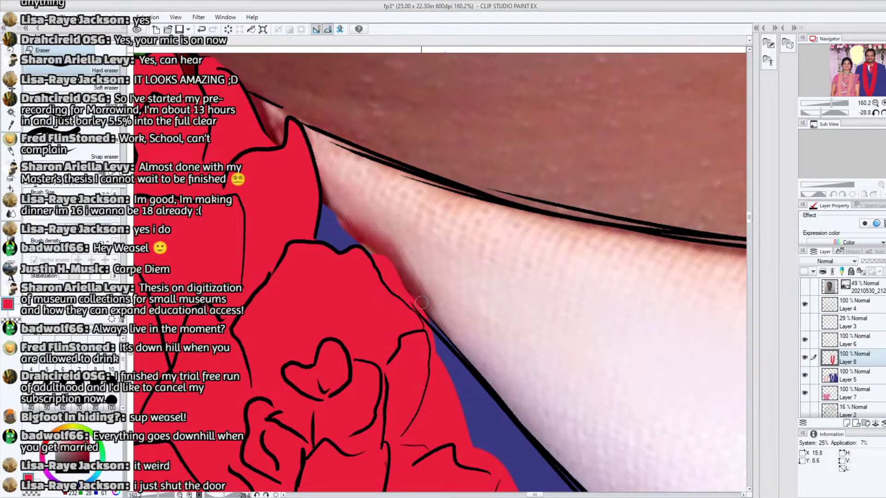
mouse_move(428, 315)
left_mouse_down()
mouse_move(383, 270)
mouse_move(394, 287)
mouse_move(401, 292)
mouse_move(375, 253)
mouse_move(430, 319)
mouse_move(432, 326)
mouse_move(408, 293)
mouse_move(440, 359)
mouse_move(434, 340)
left_mouse_up()
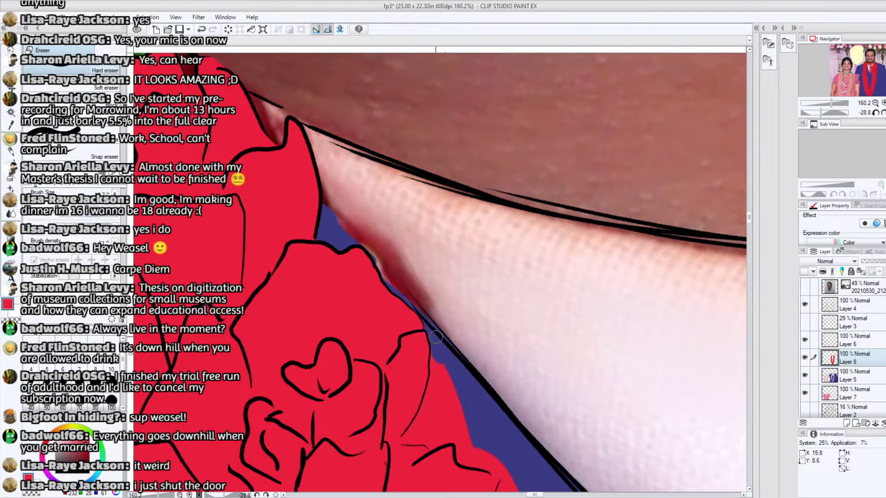
Erase the red spill on the blue jacket along the garland's right outline, below the heart-shaped petal
scroll(743, 219, "down", 4)
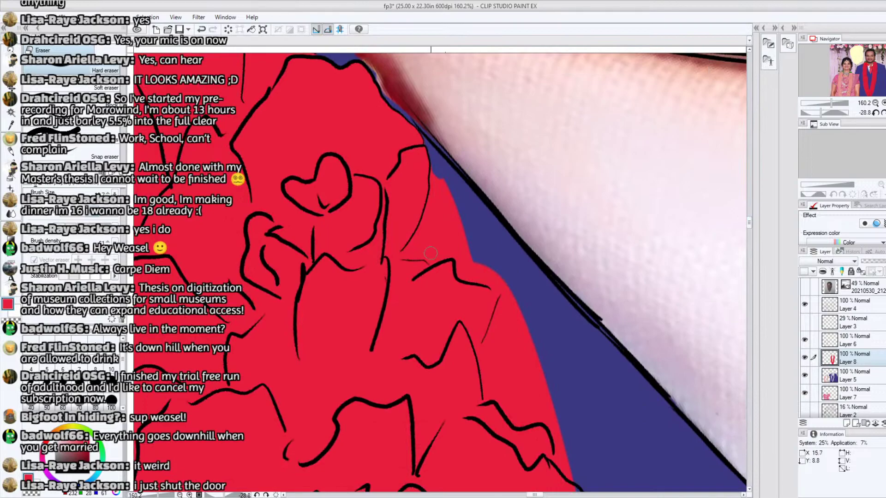
mouse_move(428, 255)
left_mouse_down()
mouse_move(436, 169)
mouse_move(422, 255)
mouse_move(407, 254)
mouse_move(441, 190)
mouse_move(427, 224)
mouse_move(435, 199)
mouse_move(439, 253)
mouse_move(430, 260)
mouse_move(444, 244)
mouse_move(426, 255)
mouse_move(450, 249)
mouse_move(446, 255)
mouse_move(466, 256)
mouse_move(475, 276)
mouse_move(490, 281)
mouse_move(461, 272)
mouse_move(450, 210)
mouse_move(505, 277)
left_mouse_up()
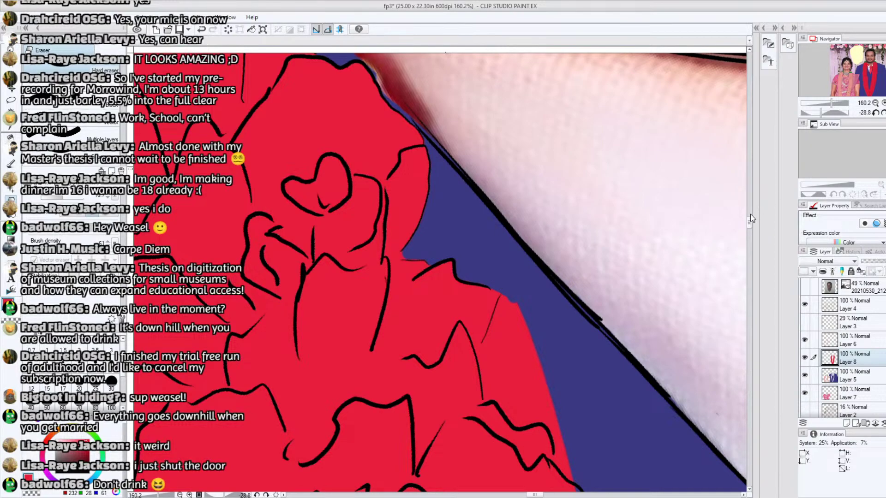
scroll(750, 226, "down", 3)
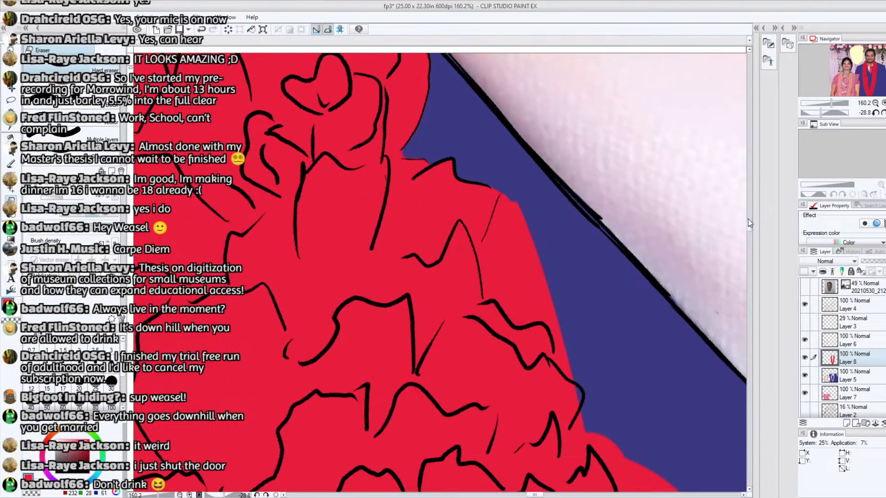
mouse_move(487, 271)
left_mouse_down()
mouse_move(481, 258)
mouse_move(508, 193)
mouse_move(482, 266)
mouse_move(490, 297)
mouse_move(482, 262)
mouse_move(491, 293)
mouse_move(515, 323)
mouse_move(502, 229)
mouse_move(503, 286)
left_mouse_up()
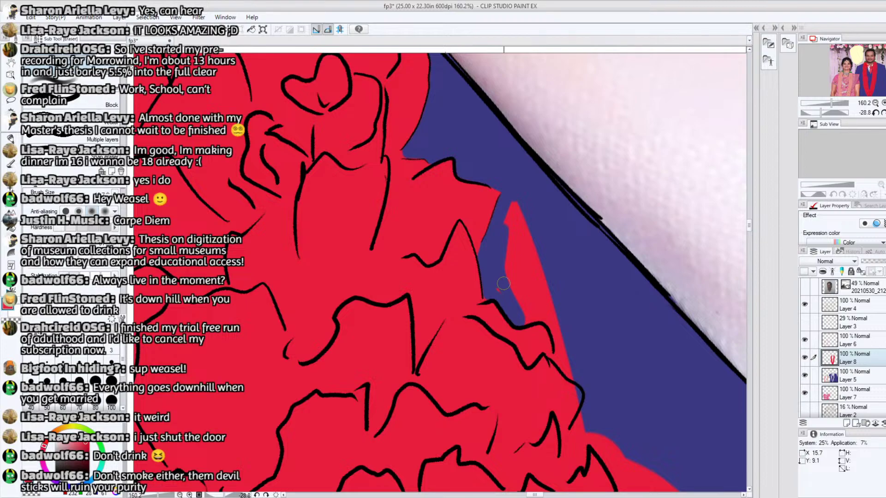
mouse_move(504, 284)
left_mouse_down()
mouse_move(504, 259)
mouse_move(523, 322)
mouse_move(552, 323)
mouse_move(563, 354)
mouse_move(507, 253)
mouse_move(509, 264)
mouse_move(528, 308)
mouse_move(522, 221)
mouse_move(542, 254)
mouse_move(537, 297)
left_mouse_up()
Patch the protruding petal tip on the garland's right edge with red and erase the excess around it and the notch below
scroll(749, 227, "down", 3)
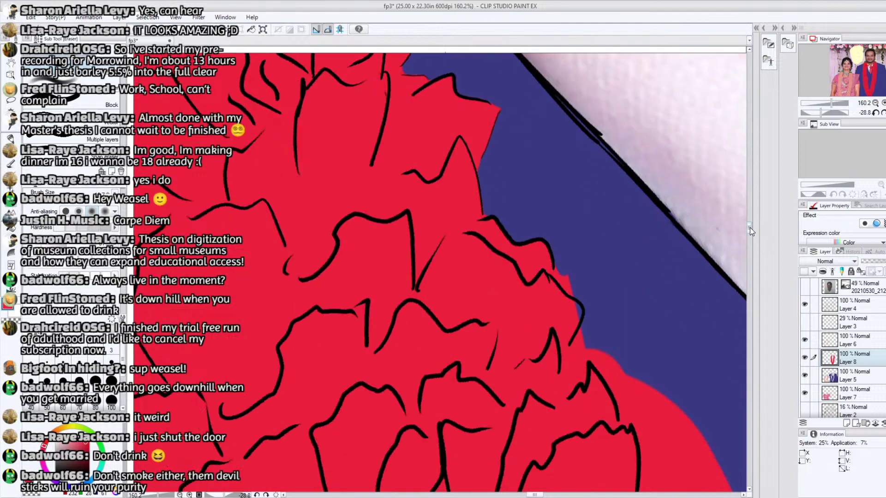
key("p")
mouse_move(568, 266)
left_mouse_down()
mouse_move(592, 274)
mouse_move(571, 288)
left_mouse_up()
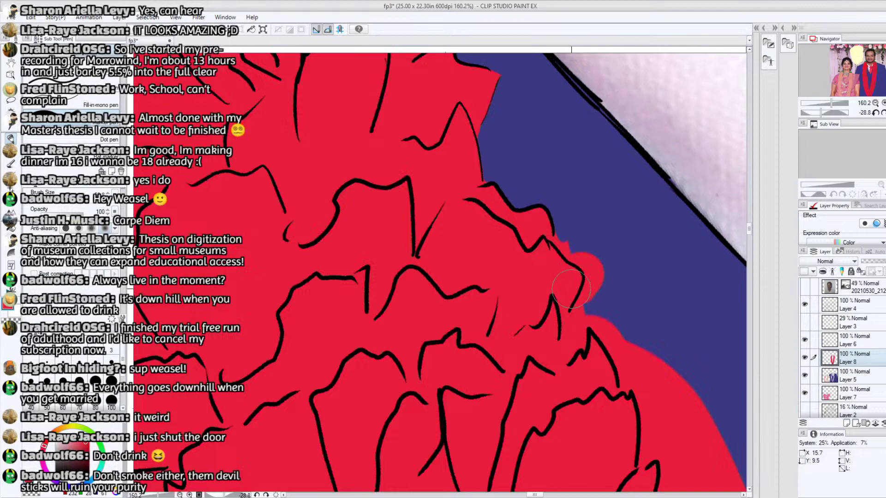
key("e")
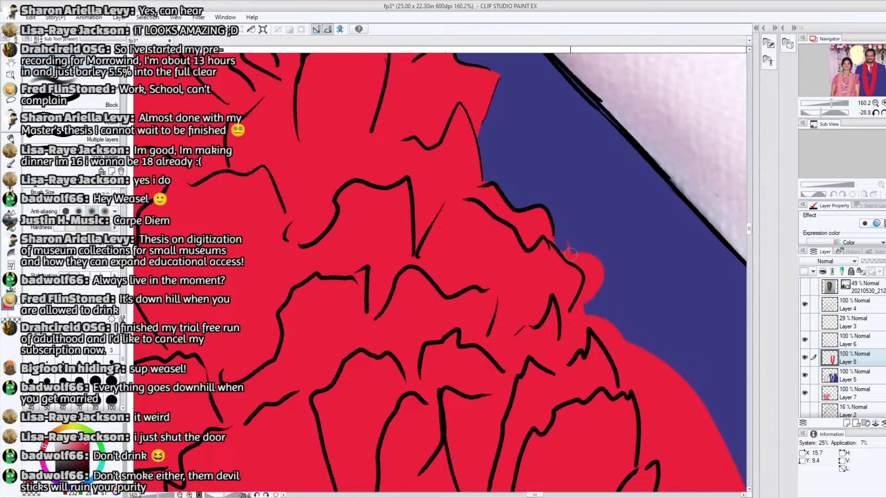
mouse_move(567, 251)
left_mouse_down()
mouse_move(587, 267)
mouse_move(577, 260)
mouse_move(585, 247)
left_mouse_up()
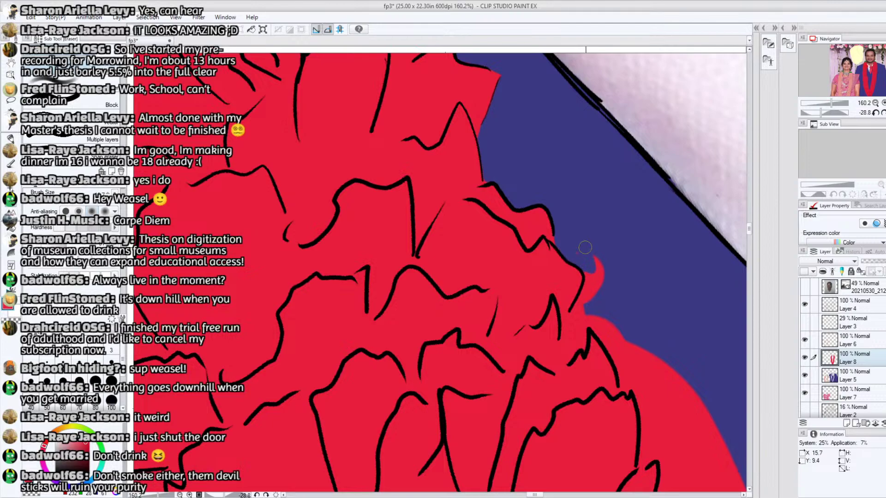
mouse_move(592, 305)
left_mouse_down()
mouse_move(589, 275)
mouse_move(601, 274)
mouse_move(568, 331)
left_mouse_up()
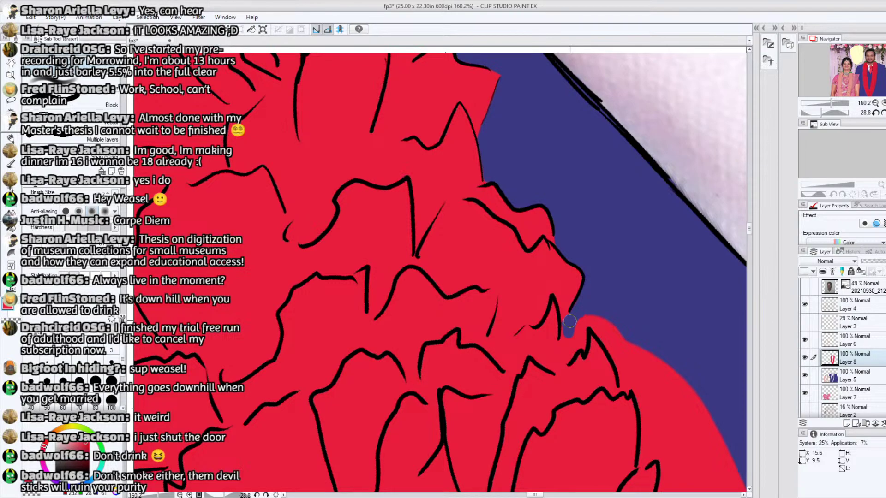
left_click_drag(592, 279, 569, 336)
mouse_move(582, 305)
left_mouse_down()
mouse_move(567, 347)
mouse_move(565, 327)
mouse_move(568, 349)
mouse_move(581, 341)
mouse_move(582, 350)
mouse_move(585, 320)
mouse_move(579, 325)
mouse_move(589, 315)
mouse_move(613, 332)
left_mouse_up()
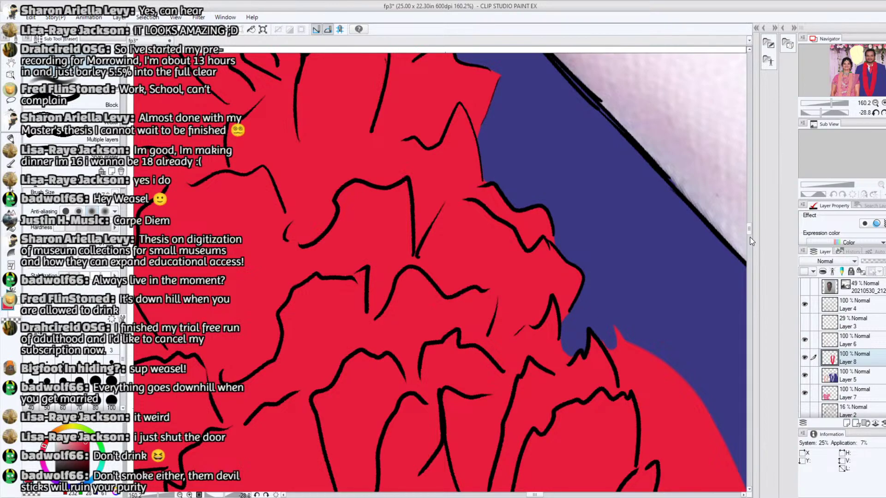
Erase the red spill on the blue jacket beside the pointed petal and the rounded petal edge below it on the garland's right side
scroll(750, 231, "down", 5)
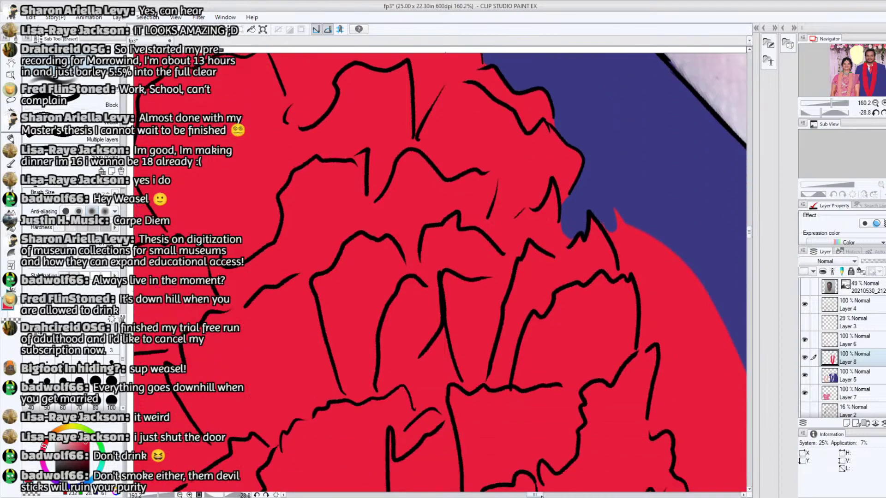
scroll(440, 272, "right", 8)
left_click_drag(409, 221, 423, 268)
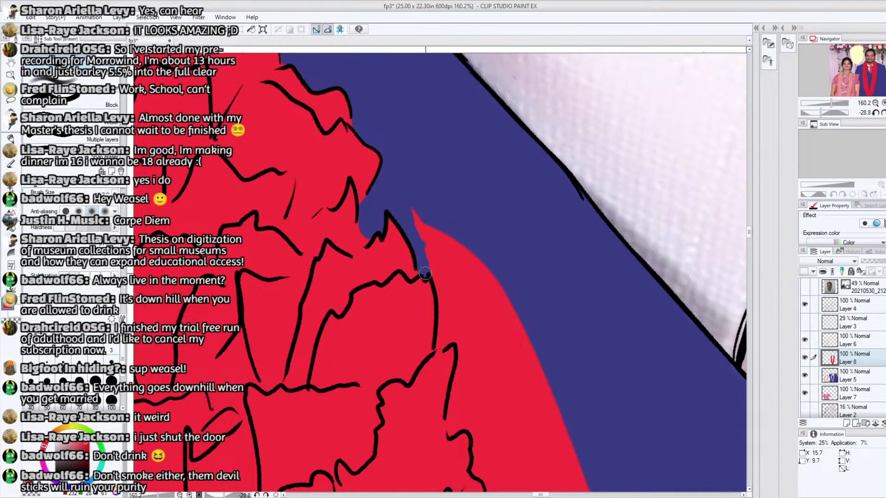
mouse_move(423, 275)
left_mouse_down()
mouse_move(413, 209)
mouse_move(430, 220)
mouse_move(443, 274)
left_mouse_up()
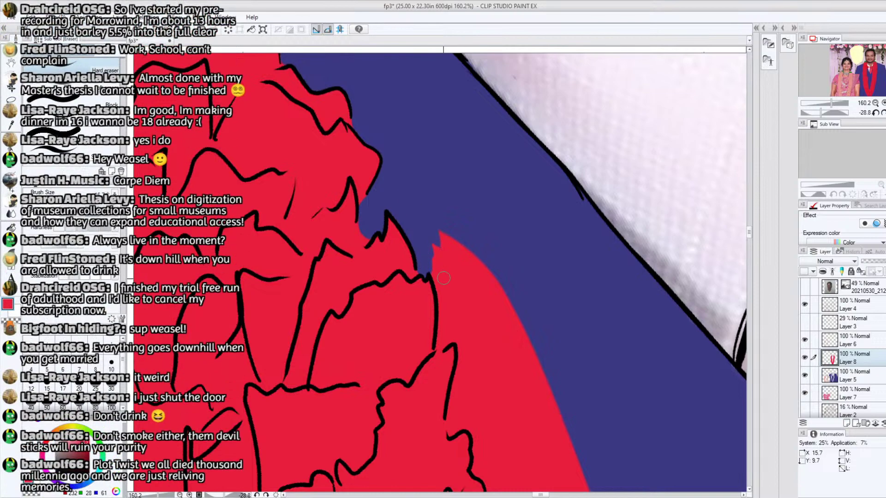
mouse_move(443, 347)
left_mouse_down()
mouse_move(434, 269)
mouse_move(438, 258)
mouse_move(452, 300)
mouse_move(454, 235)
left_mouse_up()
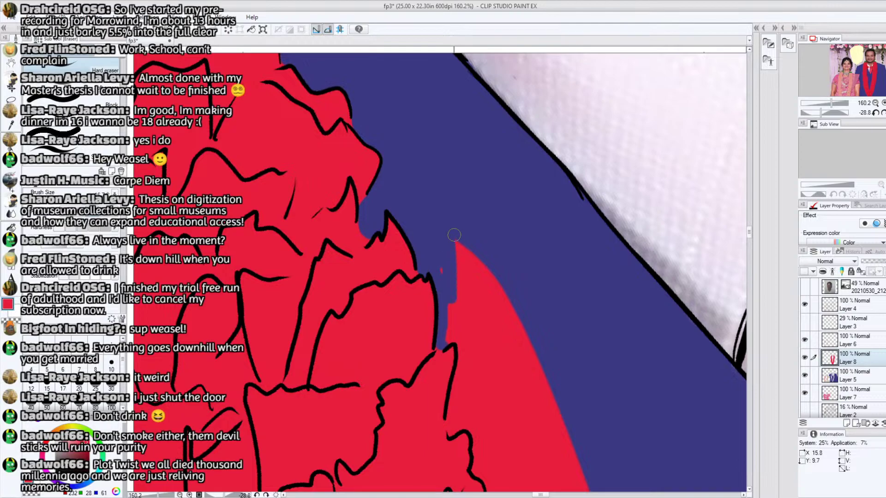
mouse_move(449, 332)
left_mouse_down()
mouse_move(440, 343)
mouse_move(461, 336)
mouse_move(445, 272)
left_mouse_up()
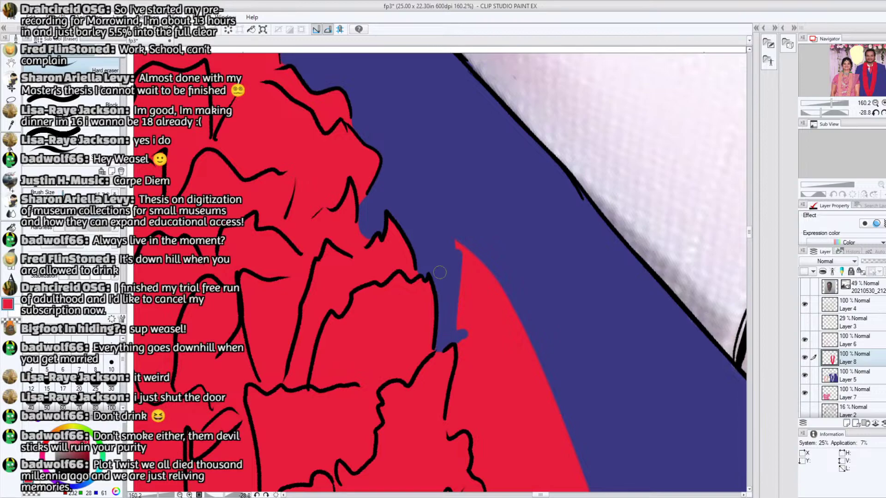
Erase the red spill around the tall spiked petal and down to the small bump beneath it
left_click_drag(465, 318, 470, 388)
mouse_move(467, 289)
left_mouse_down()
mouse_move(464, 358)
mouse_move(461, 220)
left_mouse_up()
mouse_move(467, 251)
left_mouse_down()
mouse_move(487, 373)
mouse_move(495, 260)
mouse_move(513, 334)
mouse_move(536, 362)
mouse_move(543, 395)
left_mouse_up()
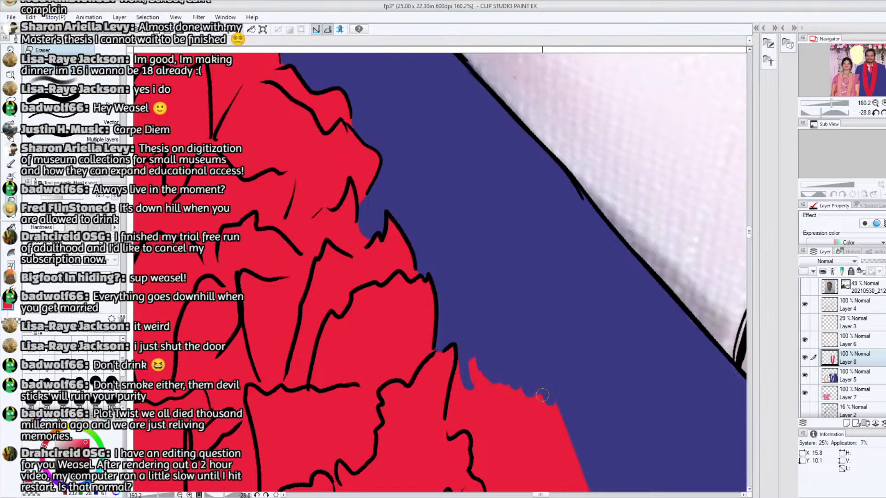
mouse_move(452, 429)
left_mouse_down()
mouse_move(460, 370)
mouse_move(452, 420)
mouse_move(452, 410)
mouse_move(457, 428)
mouse_move(469, 424)
mouse_move(479, 454)
mouse_move(470, 365)
mouse_move(491, 416)
left_mouse_up()
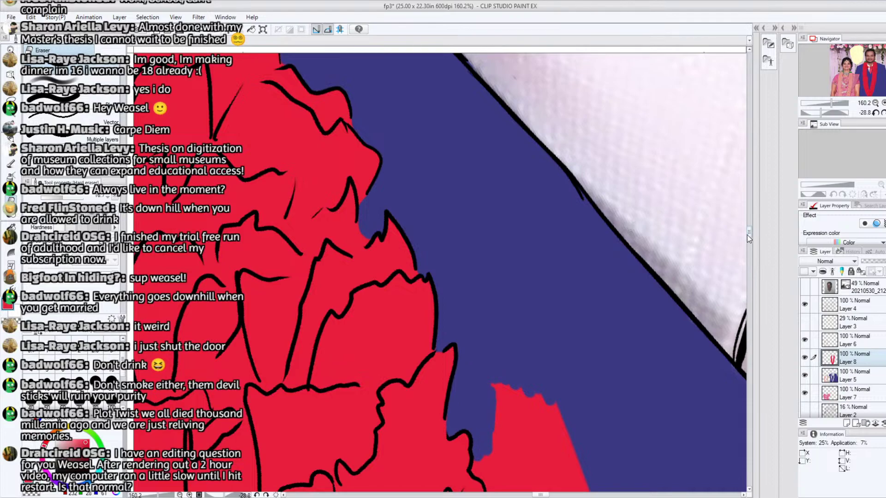
Erase the leftover red block along the scalloped petal edges down to the petal tip above the rose
scroll(748, 234, "down", 5)
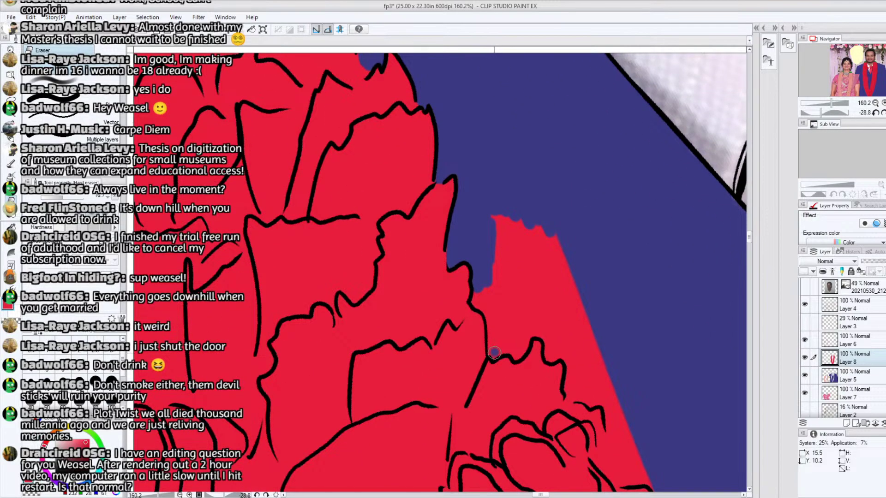
mouse_move(492, 352)
left_mouse_down()
mouse_move(489, 313)
mouse_move(477, 286)
mouse_move(475, 293)
mouse_move(476, 301)
mouse_move(491, 270)
mouse_move(504, 348)
mouse_move(516, 356)
mouse_move(527, 335)
mouse_move(507, 295)
mouse_move(491, 207)
mouse_move(512, 313)
mouse_move(517, 209)
mouse_move(520, 321)
mouse_move(523, 259)
mouse_move(527, 327)
mouse_move(538, 240)
mouse_move(544, 295)
mouse_move(551, 244)
mouse_move(576, 295)
mouse_move(552, 339)
mouse_move(546, 296)
mouse_move(561, 334)
mouse_move(552, 318)
mouse_move(551, 356)
mouse_move(572, 376)
mouse_move(565, 332)
mouse_move(580, 338)
left_mouse_up()
scroll(749, 242, "down", 3)
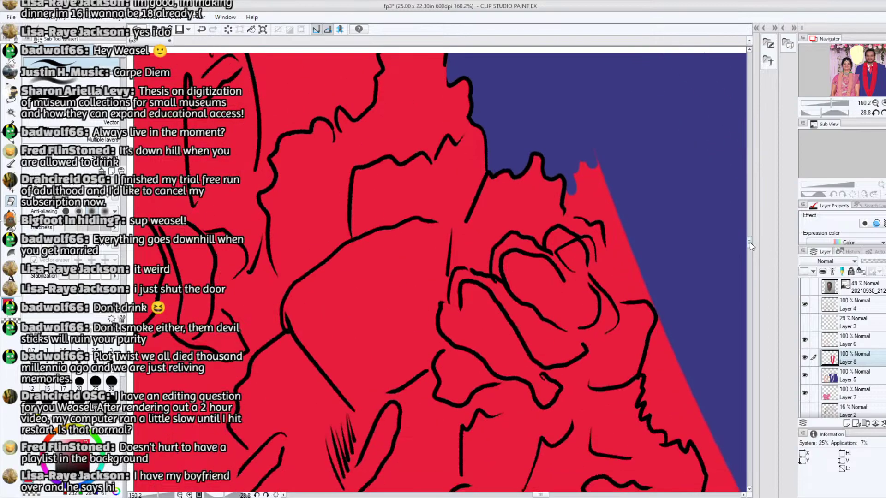
mouse_move(567, 289)
left_mouse_down()
mouse_move(591, 302)
mouse_move(576, 261)
mouse_move(607, 310)
mouse_move(611, 334)
mouse_move(607, 298)
mouse_move(599, 304)
mouse_move(602, 252)
mouse_move(591, 207)
left_mouse_up()
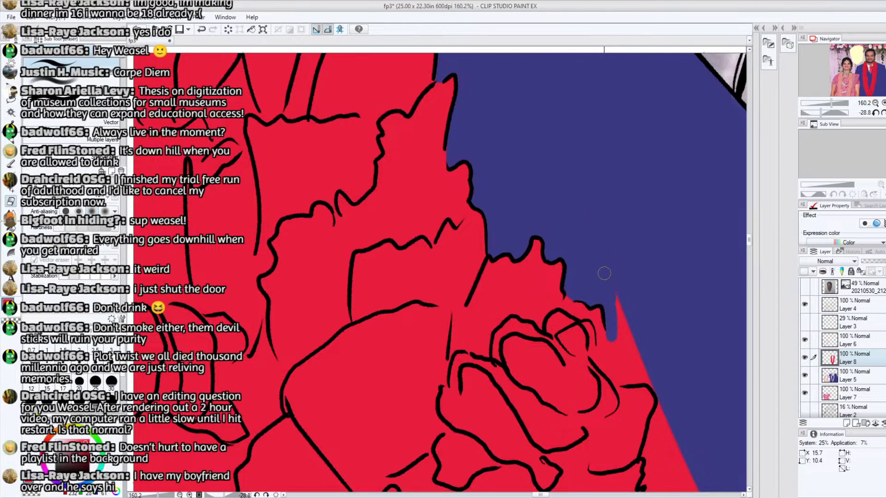
Touch up the petal edge beside the rose with the red pencil and erase the sliver of excess down to the next petal
left_click(14, 151)
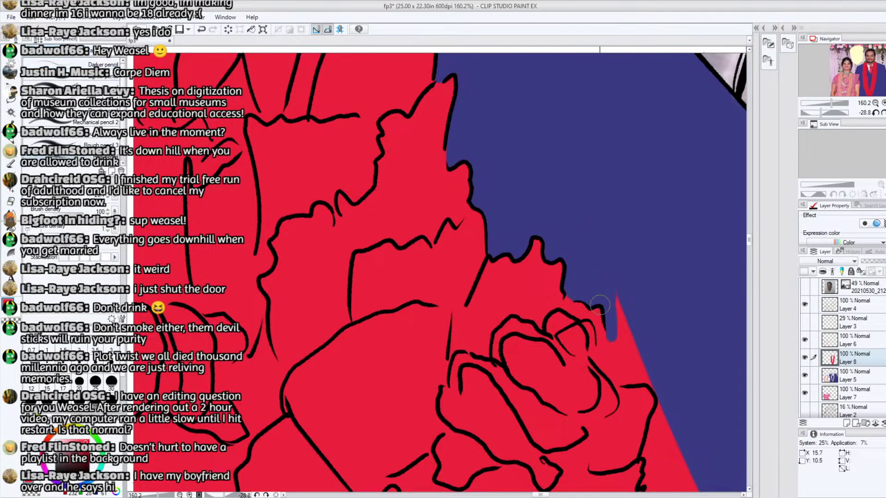
mouse_move(601, 307)
left_mouse_down()
mouse_move(588, 304)
mouse_move(607, 297)
mouse_move(627, 379)
mouse_move(625, 308)
left_mouse_up()
left_click(11, 202)
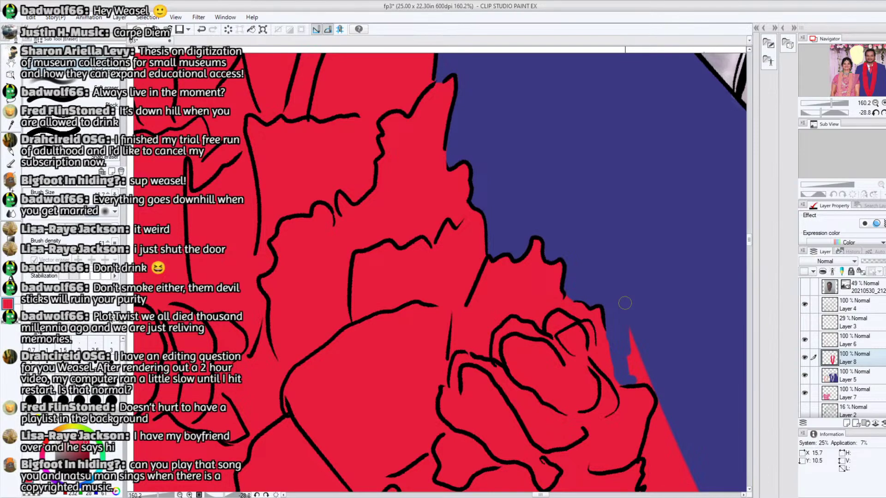
mouse_move(629, 332)
left_mouse_down()
mouse_move(633, 369)
mouse_move(657, 386)
mouse_move(639, 355)
mouse_move(641, 369)
left_mouse_up()
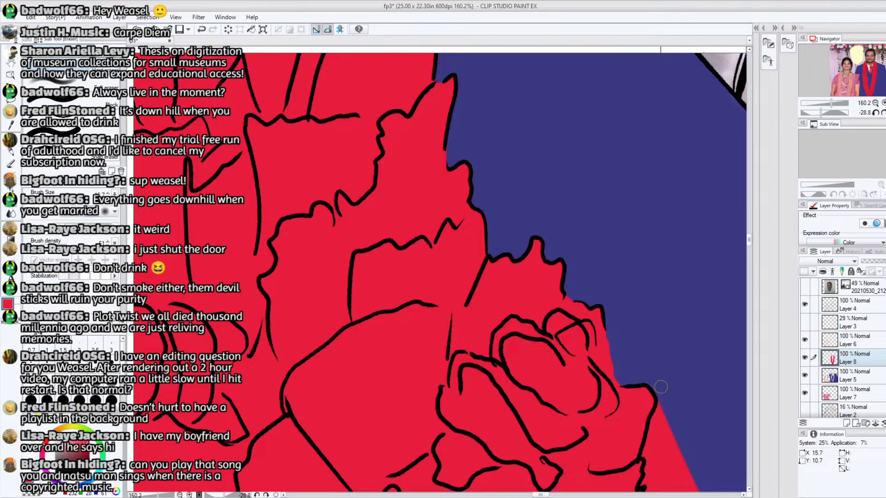
Erase the red spill along the rose's outer petal and the jagged edge beneath it, including stray specks
left_click_drag(545, 496, 553, 496)
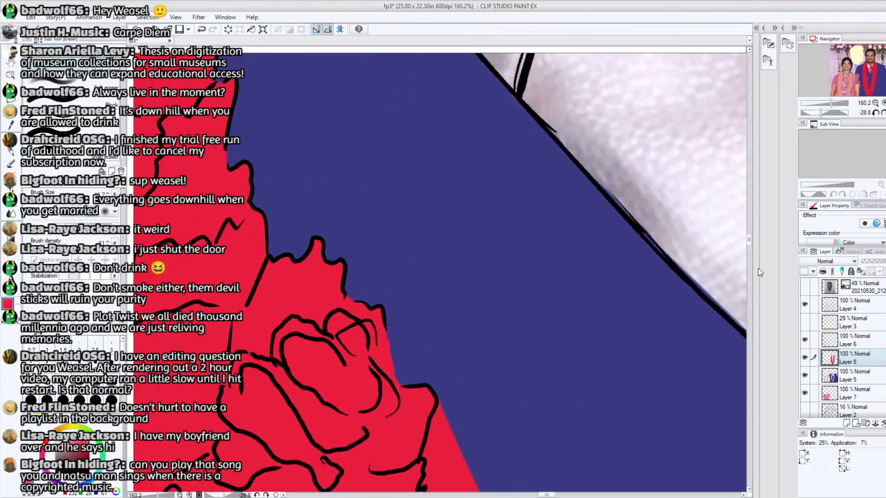
scroll(750, 248, "down", 5)
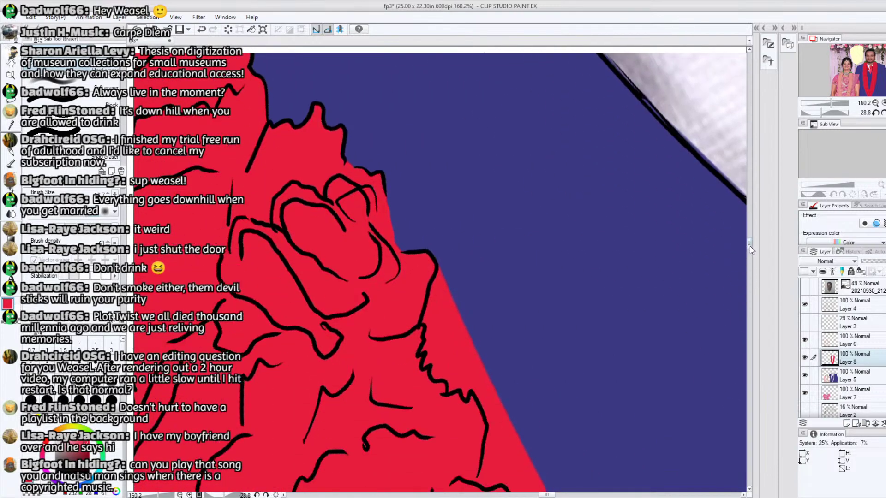
mouse_move(467, 203)
left_mouse_down()
mouse_move(470, 214)
mouse_move(462, 152)
mouse_move(445, 138)
mouse_move(427, 154)
mouse_move(439, 115)
mouse_move(433, 122)
left_mouse_up()
mouse_move(438, 122)
left_mouse_down()
mouse_move(450, 145)
mouse_move(431, 175)
mouse_move(430, 166)
mouse_move(460, 198)
mouse_move(477, 196)
mouse_move(503, 239)
left_mouse_up()
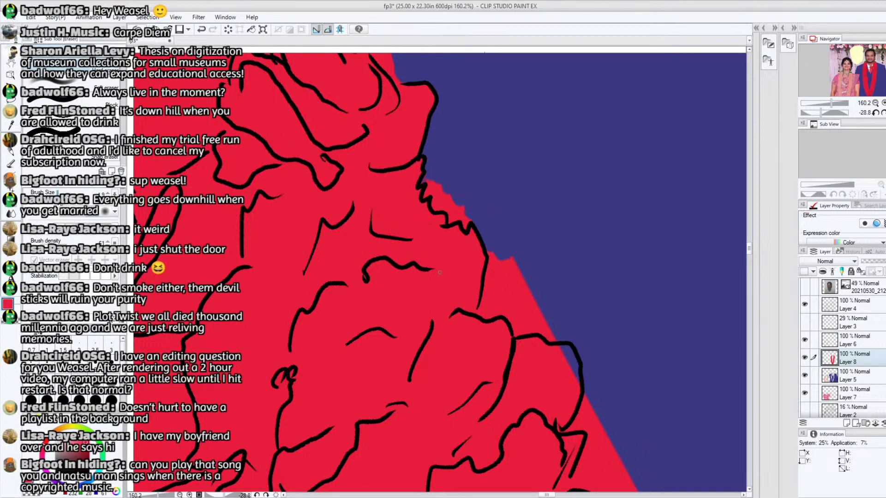
mouse_move(423, 183)
left_mouse_down()
mouse_move(435, 207)
mouse_move(426, 197)
mouse_move(441, 185)
mouse_move(439, 207)
mouse_move(450, 209)
mouse_move(450, 221)
mouse_move(439, 200)
mouse_move(454, 215)
left_mouse_up()
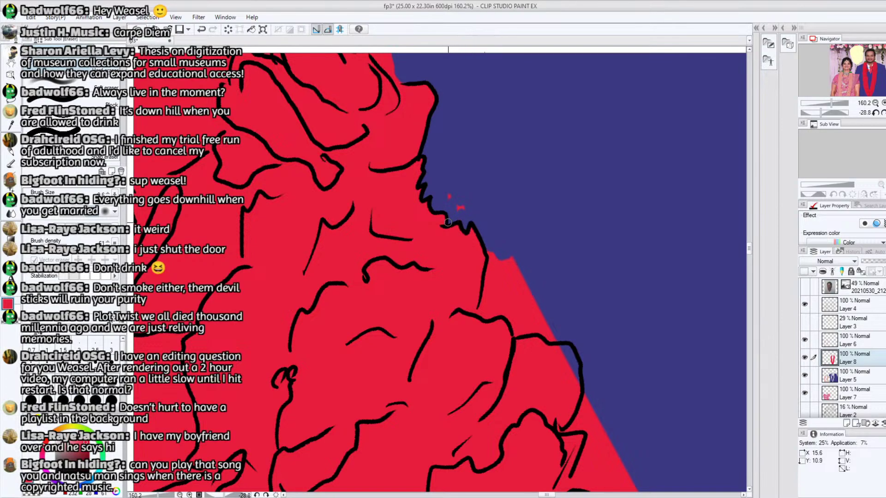
Erase the red wedge between the jagged petal and the two rounded petals below it
mouse_move(485, 315)
left_mouse_down()
mouse_move(489, 249)
mouse_move(485, 317)
mouse_move(505, 315)
left_mouse_up()
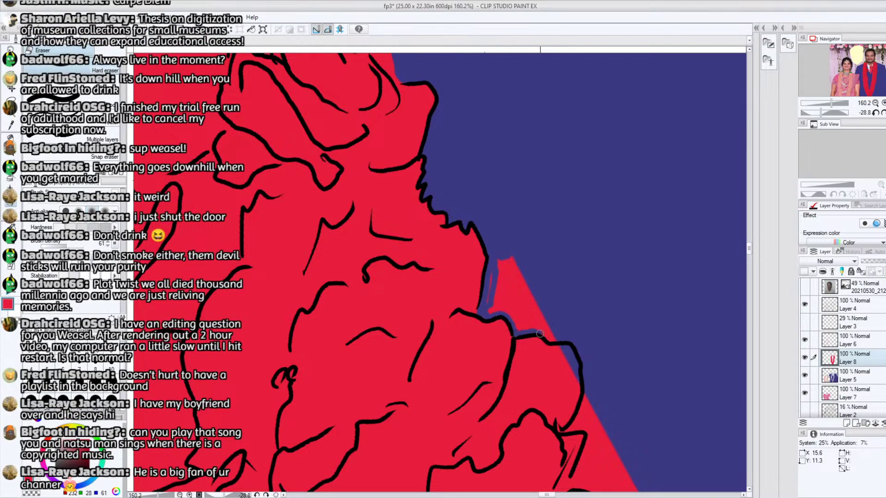
mouse_move(553, 340)
left_mouse_down()
mouse_move(529, 289)
mouse_move(535, 310)
mouse_move(518, 304)
mouse_move(551, 329)
mouse_move(524, 317)
mouse_move(522, 325)
mouse_move(514, 306)
mouse_move(488, 309)
mouse_move(503, 258)
mouse_move(523, 271)
mouse_move(511, 292)
left_mouse_up()
left_click(80, 200)
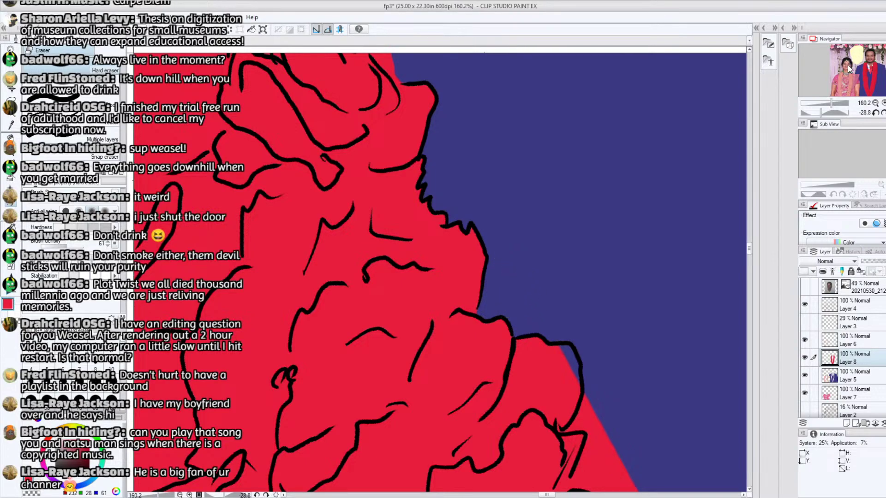
Fill the uncolored parts of the rounded petal and the curled petal on the right edge with the red Marker pen
left_click_drag(547, 496, 551, 496)
left_click_drag(749, 248, 749, 253)
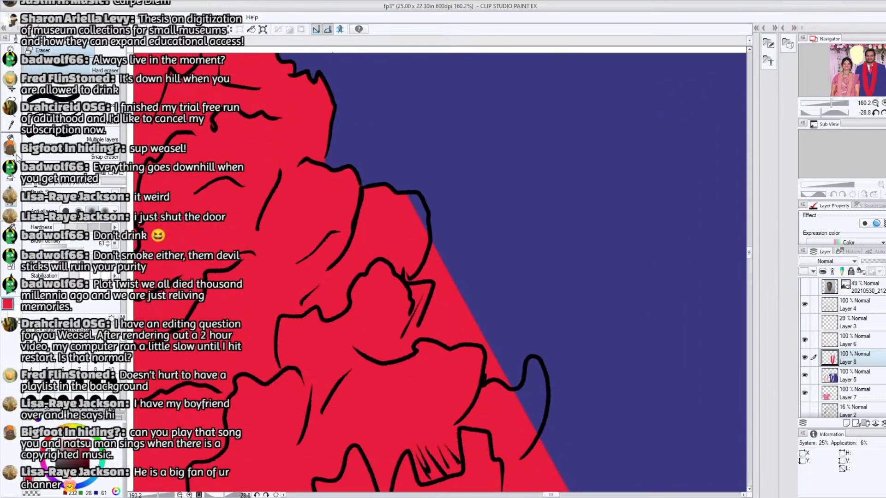
key("p")
left_click_drag(417, 171, 459, 263)
mouse_move(513, 403)
left_mouse_down()
mouse_move(535, 401)
mouse_move(539, 383)
mouse_move(525, 424)
left_mouse_up()
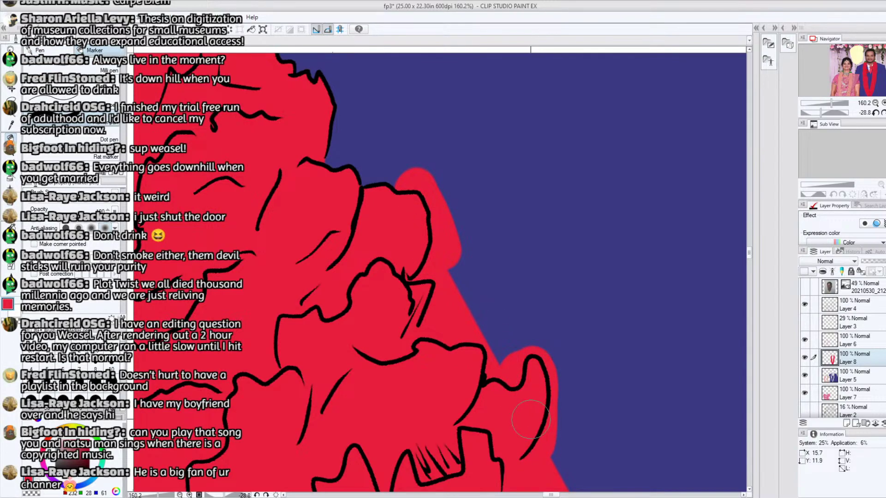
Erase the excess red around the rounded petal, the small pointed petal and the edge leading to the curled petal
left_click(15, 206)
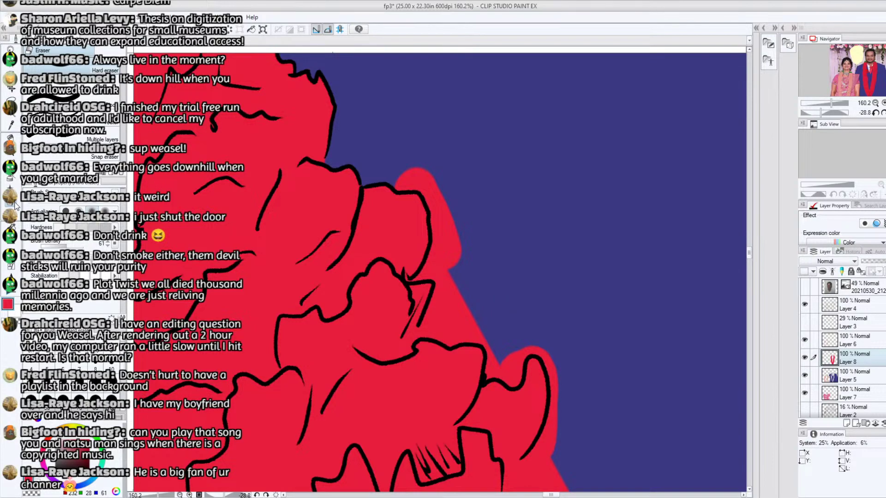
mouse_move(406, 176)
left_mouse_down()
mouse_move(441, 216)
mouse_move(434, 197)
mouse_move(416, 179)
mouse_move(439, 208)
mouse_move(422, 183)
mouse_move(412, 183)
mouse_move(457, 264)
mouse_move(443, 264)
mouse_move(445, 244)
mouse_move(448, 274)
mouse_move(427, 272)
mouse_move(438, 244)
mouse_move(422, 275)
mouse_move(441, 272)
mouse_move(433, 312)
left_mouse_up()
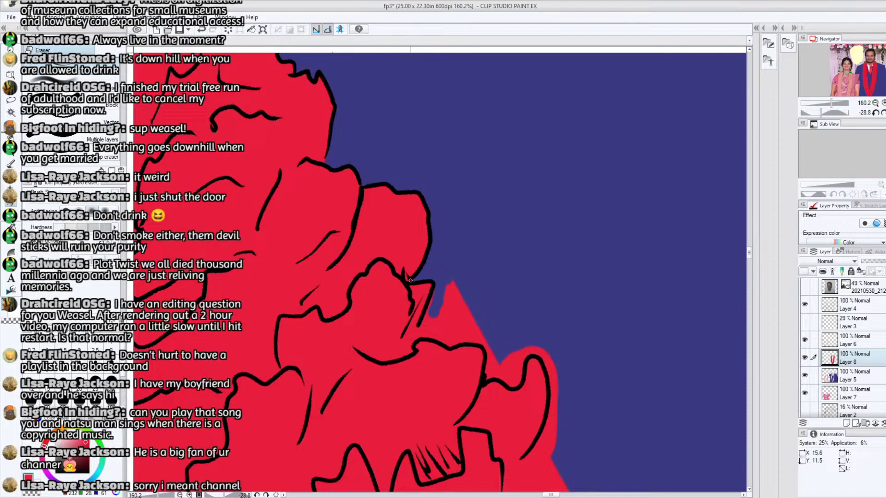
mouse_move(431, 315)
left_mouse_down()
mouse_move(440, 272)
mouse_move(448, 314)
mouse_move(431, 329)
mouse_move(437, 296)
mouse_move(423, 334)
mouse_move(442, 297)
mouse_move(429, 331)
mouse_move(452, 342)
mouse_move(443, 339)
mouse_move(449, 294)
mouse_move(448, 306)
mouse_move(461, 310)
mouse_move(455, 335)
mouse_move(481, 340)
mouse_move(488, 378)
mouse_move(490, 346)
mouse_move(469, 315)
mouse_move(486, 309)
left_mouse_up()
mouse_move(496, 364)
left_mouse_down()
mouse_move(513, 385)
mouse_move(523, 350)
mouse_move(503, 367)
mouse_move(496, 358)
mouse_move(517, 347)
left_mouse_up()
left_click(10, 137)
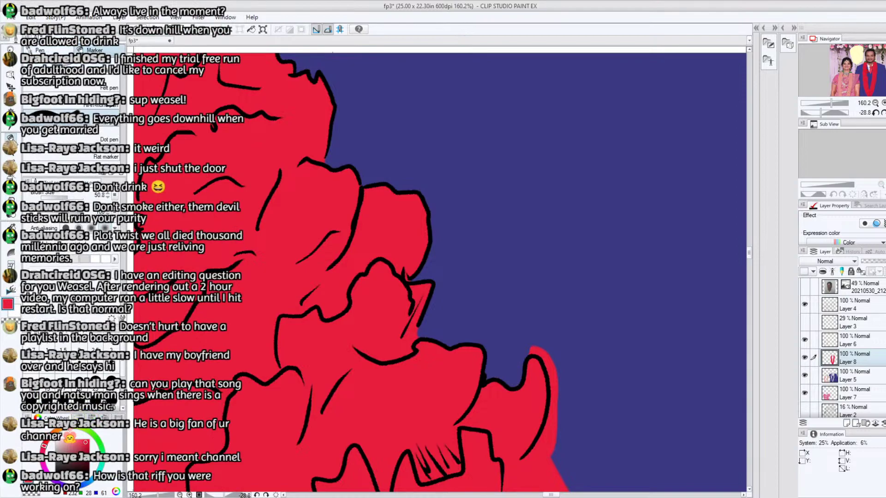
left_click_drag(488, 384, 521, 390)
key("ctrl+z")
key("ctrl+z")
key("e")
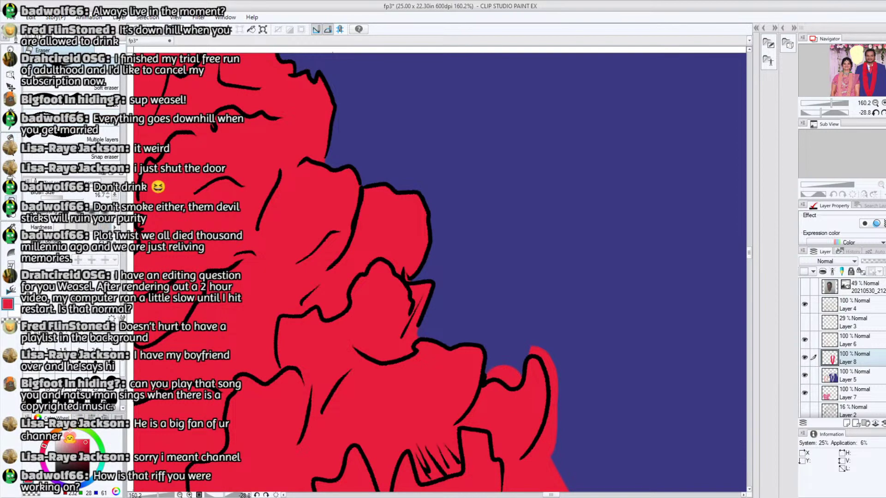
Erase the red spill around the curled petal and along the straight edge below it, over the top of the oval bud
mouse_move(488, 376)
left_mouse_down()
mouse_move(514, 384)
mouse_move(519, 372)
mouse_move(503, 377)
mouse_move(500, 362)
mouse_move(529, 346)
mouse_move(556, 344)
left_mouse_up()
mouse_move(542, 441)
left_mouse_down()
mouse_move(550, 363)
mouse_move(554, 429)
left_mouse_up()
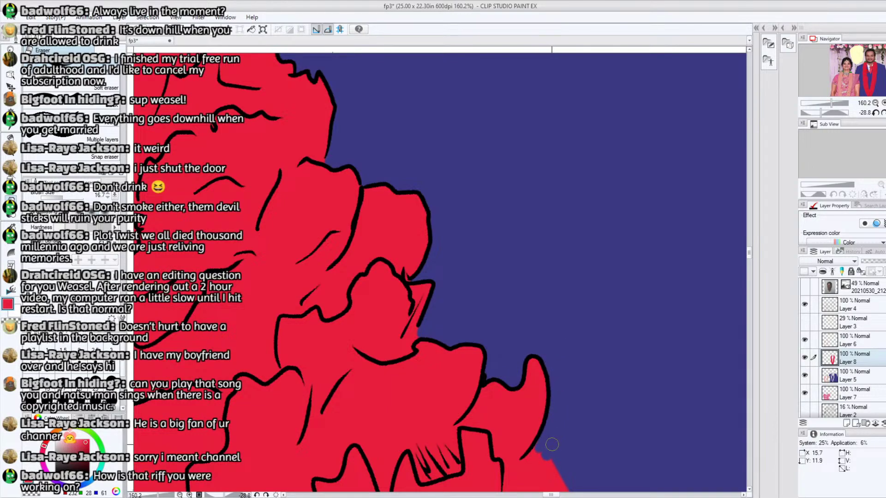
scroll(742, 250, "down", 4)
mouse_move(522, 298)
left_mouse_down()
mouse_move(544, 273)
mouse_move(510, 306)
mouse_move(509, 339)
mouse_move(514, 325)
mouse_move(517, 331)
mouse_move(506, 354)
mouse_move(507, 337)
mouse_move(507, 378)
mouse_move(554, 386)
mouse_move(512, 368)
mouse_move(517, 373)
mouse_move(538, 323)
mouse_move(523, 369)
mouse_move(561, 306)
mouse_move(556, 323)
mouse_move(567, 321)
mouse_move(549, 372)
mouse_move(562, 391)
mouse_move(544, 375)
mouse_move(598, 423)
mouse_move(588, 366)
mouse_move(591, 402)
mouse_move(567, 369)
mouse_move(568, 344)
mouse_move(588, 410)
mouse_move(588, 390)
left_mouse_up()
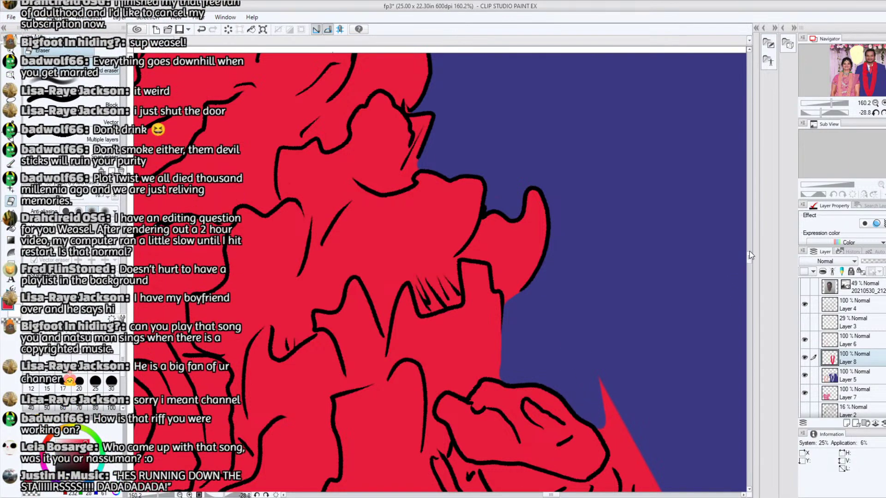
Erase the red spill beside the oval bud and along the scalloped edge down to the small round lobe
scroll(749, 250, "down", 5)
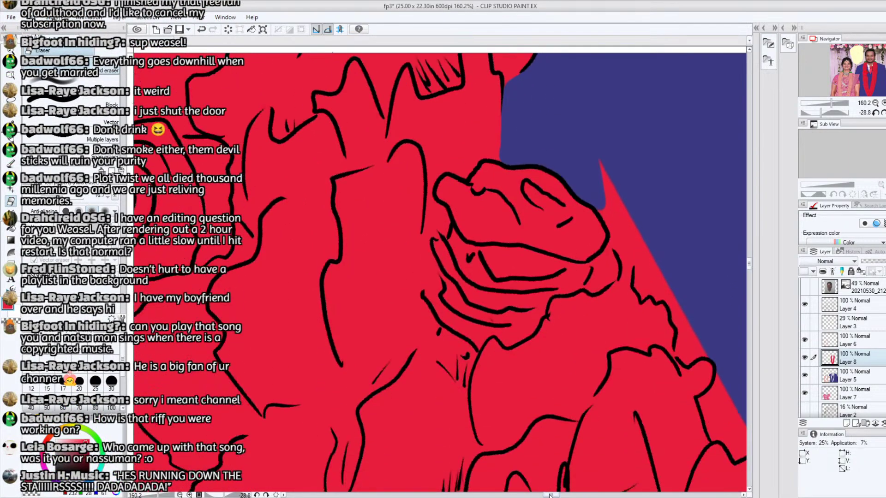
left_click_drag(550, 495, 557, 495)
mouse_move(398, 237)
left_mouse_down()
mouse_move(393, 171)
mouse_move(383, 175)
mouse_move(415, 233)
mouse_move(416, 253)
mouse_move(397, 245)
mouse_move(414, 240)
mouse_move(408, 247)
mouse_move(420, 264)
mouse_move(401, 249)
mouse_move(426, 270)
mouse_move(423, 293)
mouse_move(430, 264)
mouse_move(443, 275)
mouse_move(435, 257)
left_mouse_up()
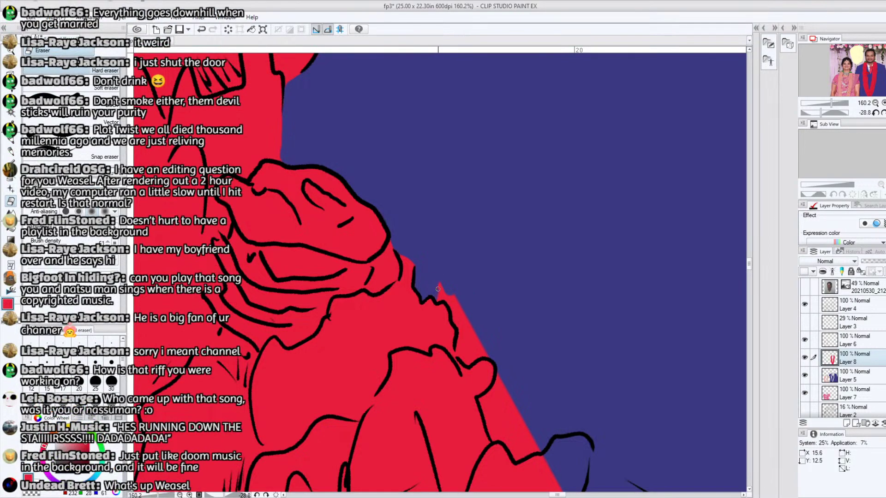
mouse_move(452, 296)
left_mouse_down()
mouse_move(456, 317)
mouse_move(458, 293)
mouse_move(463, 329)
mouse_move(475, 340)
mouse_move(460, 351)
mouse_move(465, 331)
mouse_move(462, 354)
mouse_move(493, 353)
mouse_move(475, 346)
left_mouse_up()
left_click(47, 384)
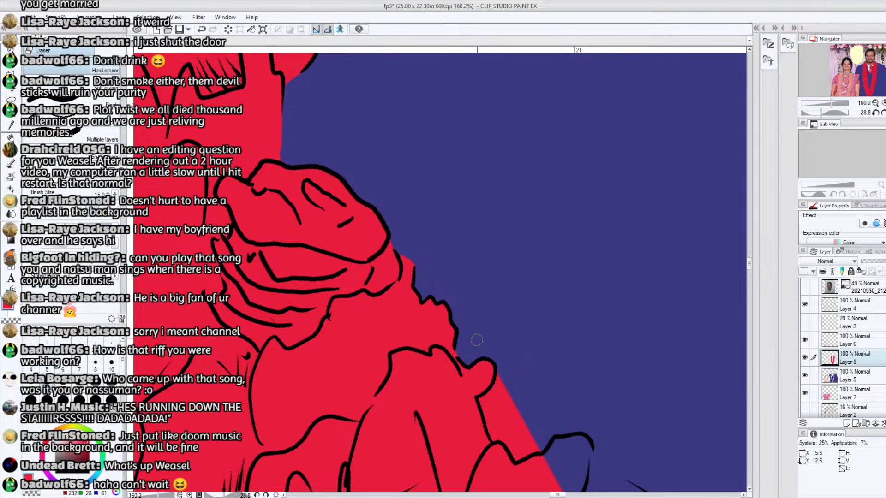
Fill the two petals protruding over the jacket below the small round lobe with the red Marker pen
left_click_drag(749, 262, 748, 268)
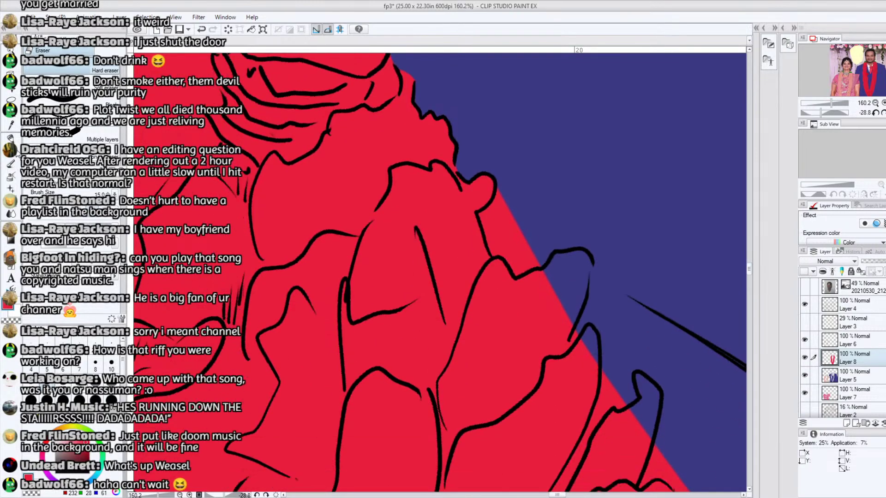
key("p")
mouse_move(587, 300)
left_mouse_down()
mouse_move(550, 296)
mouse_move(574, 301)
mouse_move(586, 366)
mouse_move(601, 385)
mouse_move(630, 390)
mouse_move(641, 405)
mouse_move(646, 399)
mouse_move(650, 425)
left_mouse_up()
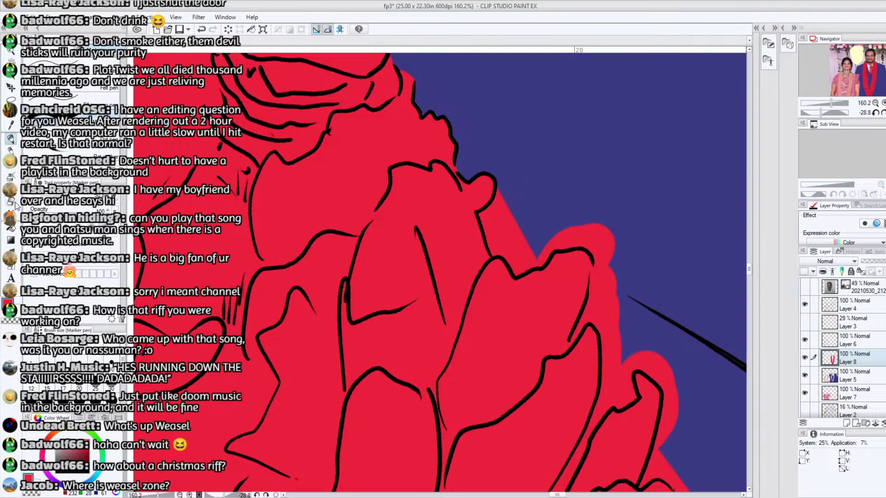
Erase the excess red from the small round lobe around the upper protruding petal to the tip of the next petal
key("e")
mouse_move(497, 249)
left_mouse_down()
mouse_move(481, 215)
mouse_move(502, 188)
mouse_move(489, 227)
mouse_move(502, 208)
mouse_move(495, 251)
mouse_move(517, 272)
mouse_move(540, 262)
mouse_move(527, 267)
mouse_move(509, 229)
left_mouse_up()
mouse_move(510, 216)
left_mouse_down()
mouse_move(527, 260)
mouse_move(517, 263)
mouse_move(575, 204)
mouse_move(544, 254)
mouse_move(567, 231)
mouse_move(570, 243)
mouse_move(579, 217)
mouse_move(595, 224)
mouse_move(578, 243)
mouse_move(598, 258)
mouse_move(596, 281)
mouse_move(601, 246)
mouse_move(604, 265)
mouse_move(614, 260)
mouse_move(602, 288)
left_mouse_up()
mouse_move(573, 338)
left_mouse_down()
mouse_move(594, 287)
mouse_move(590, 315)
mouse_move(604, 327)
mouse_move(596, 322)
mouse_move(605, 343)
mouse_move(599, 315)
mouse_move(612, 338)
mouse_move(618, 325)
mouse_move(621, 367)
left_mouse_up()
scroll(752, 267, "down", 5)
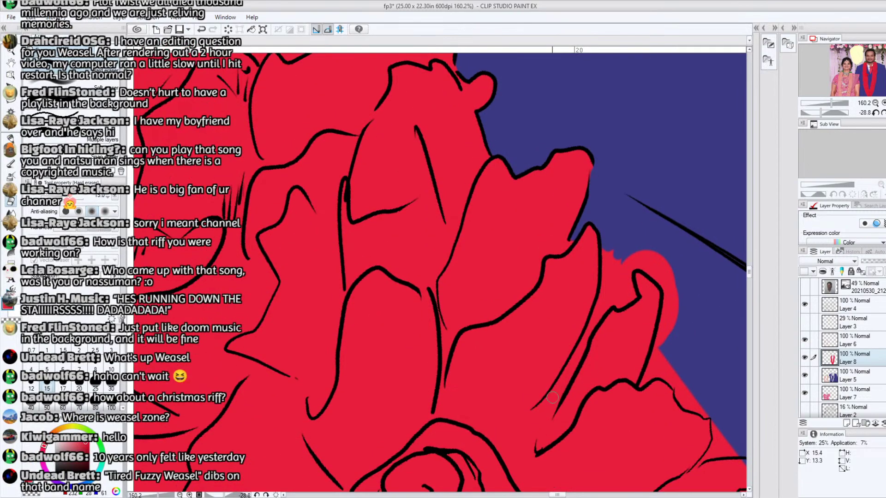
Erase the red spill around the hooked petal, including the narrow gap between it and the neighbouring long pointed petal
mouse_move(545, 413)
left_mouse_down()
mouse_move(536, 411)
mouse_move(602, 315)
left_mouse_up()
key("ctrl+z")
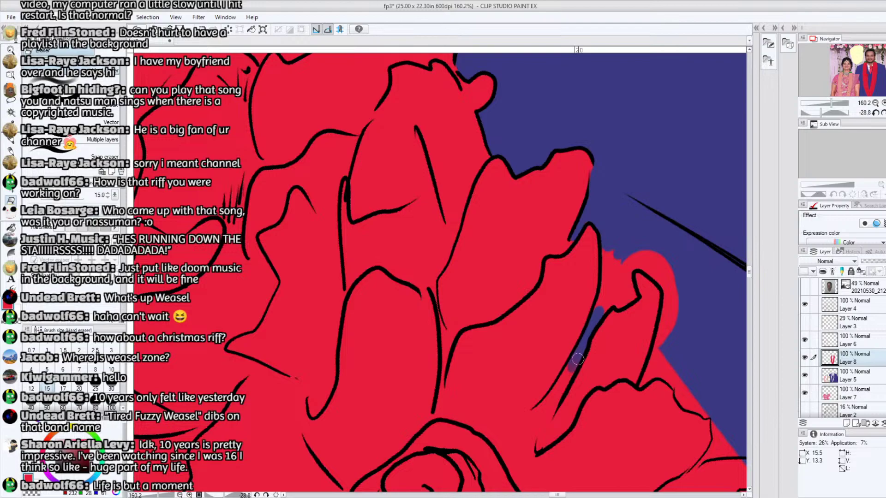
left_click_drag(599, 310, 570, 369)
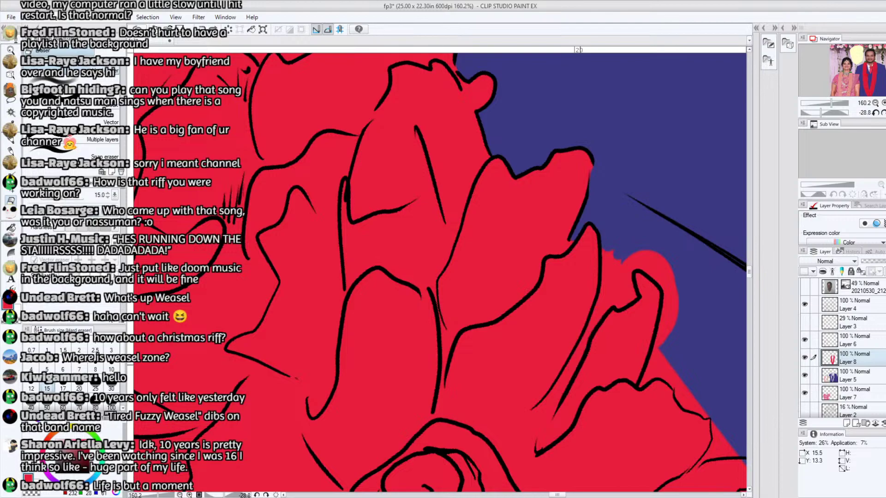
mouse_move(585, 339)
left_mouse_down()
mouse_move(607, 291)
mouse_move(607, 258)
mouse_move(604, 284)
mouse_move(621, 301)
mouse_move(631, 295)
mouse_move(624, 252)
mouse_move(627, 287)
mouse_move(618, 296)
mouse_move(637, 256)
mouse_move(631, 266)
mouse_move(659, 277)
mouse_move(658, 257)
mouse_move(669, 270)
mouse_move(674, 256)
left_mouse_up()
mouse_move(651, 375)
left_mouse_down()
mouse_move(642, 383)
mouse_move(647, 366)
left_mouse_up()
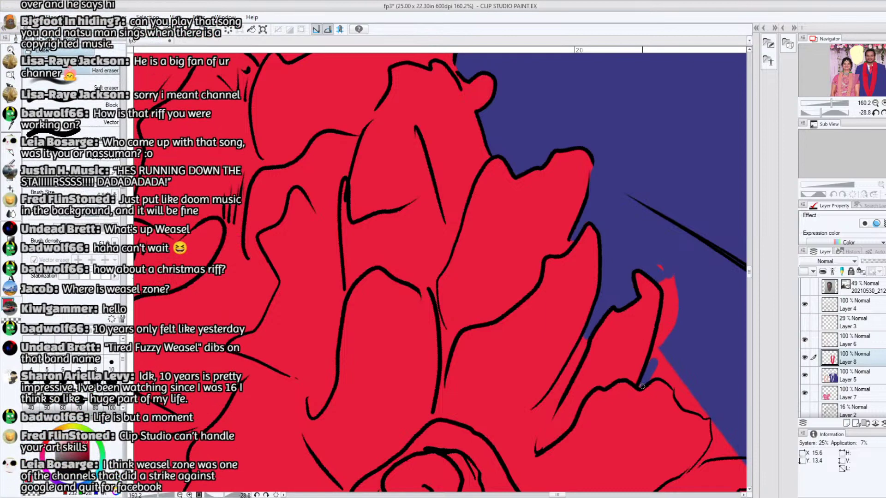
mouse_move(645, 376)
left_mouse_down()
mouse_move(661, 314)
mouse_move(659, 343)
left_mouse_up()
mouse_move(658, 268)
left_mouse_down()
mouse_move(665, 320)
mouse_move(658, 279)
mouse_move(670, 275)
mouse_move(680, 287)
mouse_move(668, 335)
left_mouse_up()
Erase the remaining red spill along the scalloped edge of the broad petal below the hooked petal
left_click(820, 113)
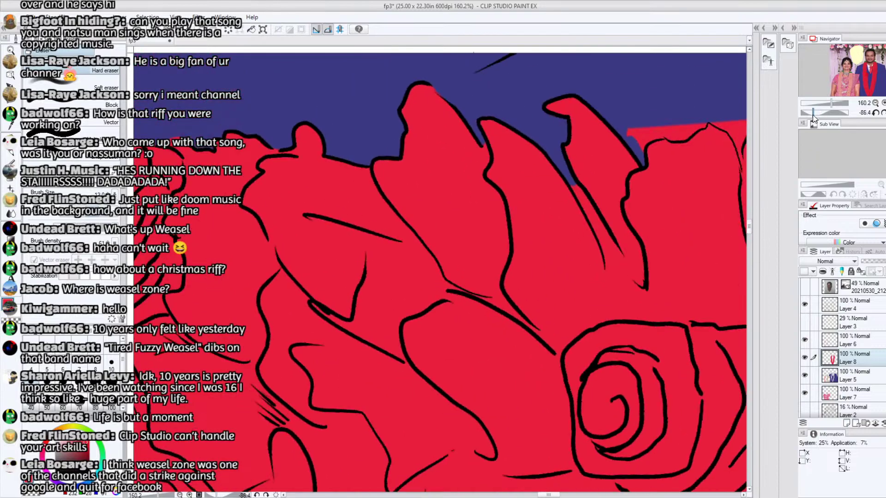
left_click_drag(749, 226, 751, 221)
mouse_move(555, 225)
left_mouse_down()
mouse_move(568, 244)
mouse_move(572, 209)
mouse_move(586, 209)
mouse_move(574, 222)
mouse_move(594, 217)
mouse_move(581, 218)
mouse_move(615, 192)
mouse_move(591, 210)
left_mouse_up()
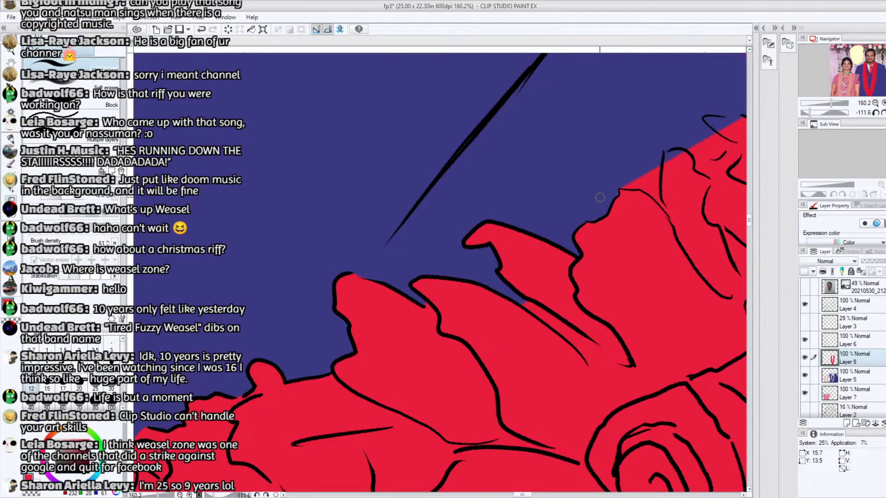
Fill the curled petal tips protruding over the jacket below the broad scalloped petal with the red Marker pen
left_click_drag(813, 113, 825, 115)
left_click_drag(749, 277, 751, 284)
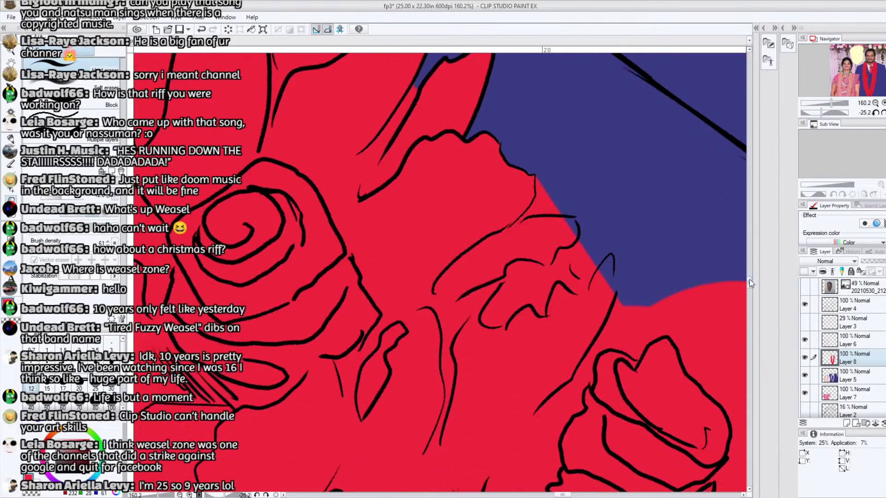
key("p")
mouse_move(591, 245)
left_mouse_down()
mouse_move(586, 216)
mouse_move(614, 248)
mouse_move(602, 320)
left_mouse_up()
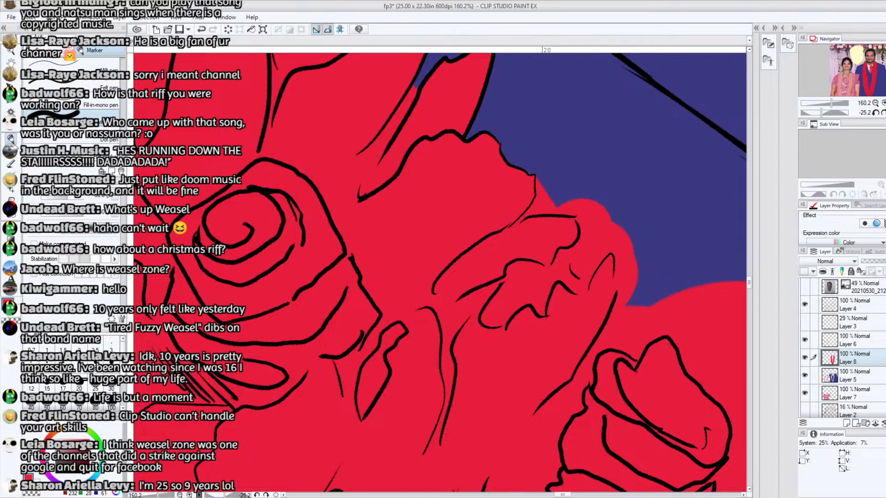
Erase the excess red around the outlines of the freshly filled curled petal tips
left_click(15, 198)
mouse_move(531, 213)
left_mouse_down()
mouse_move(539, 179)
mouse_move(540, 204)
mouse_move(556, 206)
mouse_move(537, 212)
mouse_move(547, 188)
mouse_move(565, 211)
mouse_move(614, 191)
mouse_move(578, 221)
mouse_move(586, 228)
mouse_move(578, 215)
mouse_move(584, 235)
mouse_move(586, 216)
mouse_move(571, 211)
mouse_move(603, 203)
mouse_move(607, 233)
left_mouse_up()
mouse_move(557, 266)
left_mouse_down()
mouse_move(565, 251)
mouse_move(556, 259)
mouse_move(568, 261)
mouse_move(554, 264)
mouse_move(568, 257)
mouse_move(579, 274)
mouse_move(568, 254)
mouse_move(577, 272)
mouse_move(583, 235)
mouse_move(586, 276)
mouse_move(621, 236)
mouse_move(592, 261)
mouse_move(589, 247)
mouse_move(615, 225)
mouse_move(600, 254)
mouse_move(608, 249)
left_mouse_up()
Erase a notch of red beside the small pointed petal just above the rosebud on the garland's outer edge
left_click_drag(833, 109, 812, 107)
key("ctrl+at")
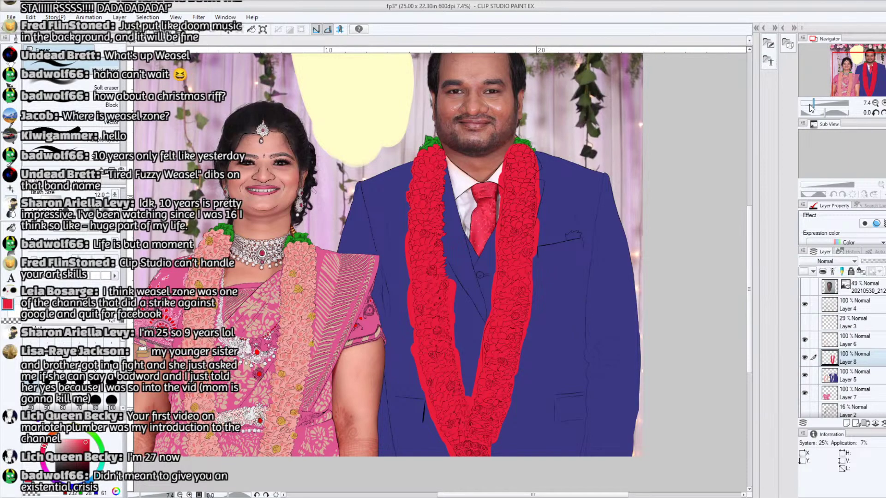
mouse_move(824, 112)
left_mouse_down()
mouse_move(819, 104)
mouse_move(827, 105)
left_mouse_up()
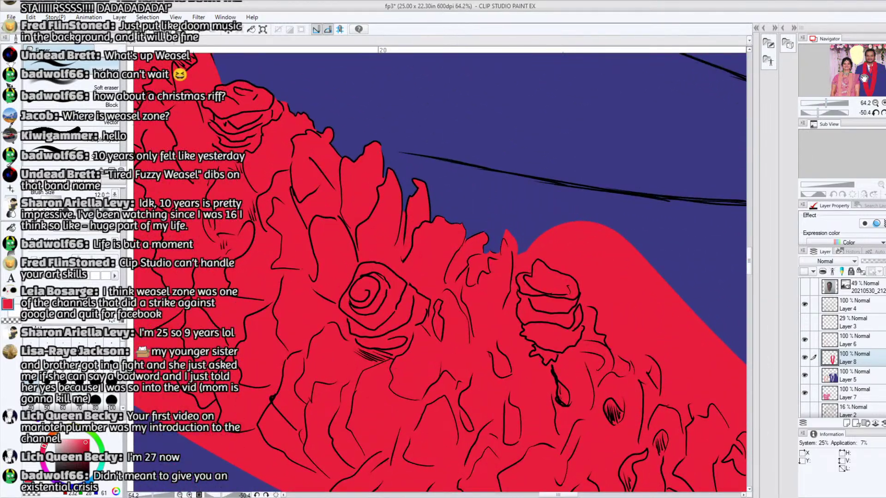
left_click_drag(558, 495, 567, 495)
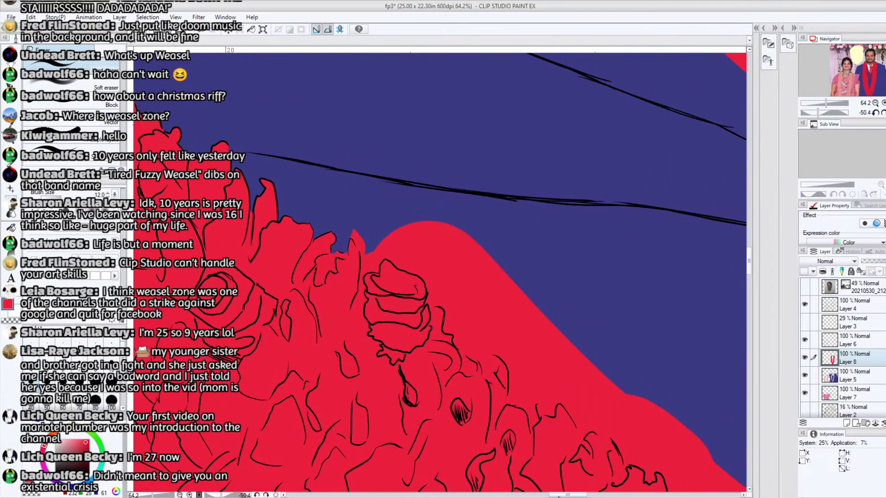
left_click_drag(368, 261, 357, 229)
Patch the small pointed petal's tip with red and erase the excess around it
left_click_drag(825, 104, 832, 103)
left_click(13, 155)
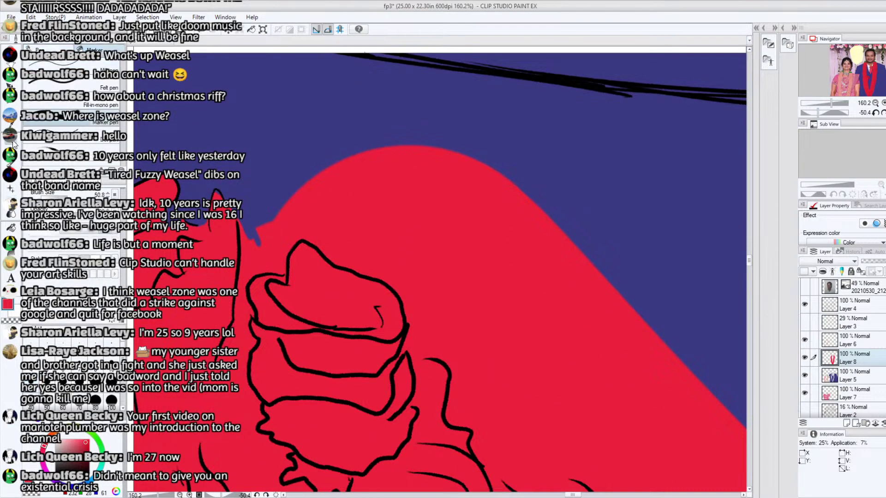
left_click(10, 151)
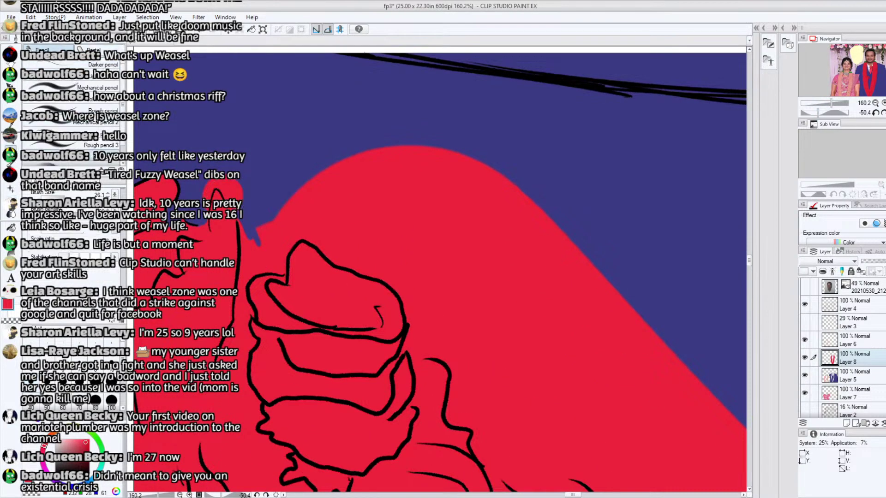
key("e")
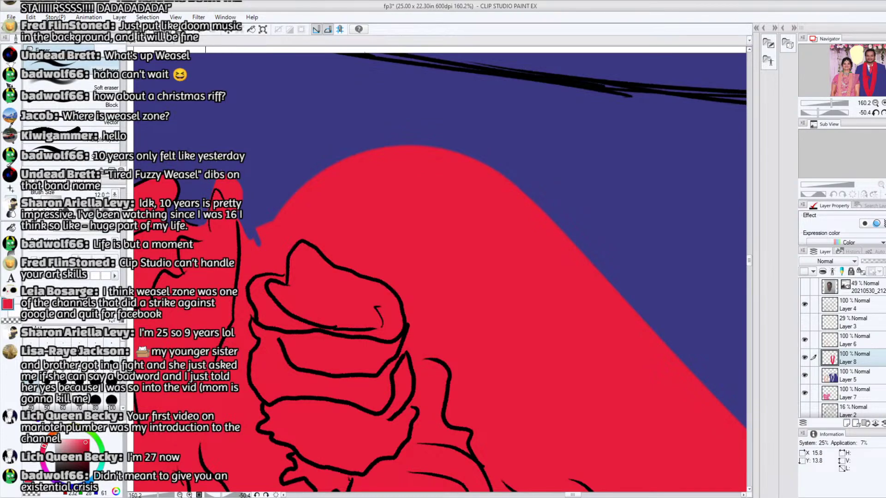
mouse_move(215, 183)
left_mouse_down()
mouse_move(229, 197)
mouse_move(219, 182)
mouse_move(239, 190)
mouse_move(246, 241)
left_mouse_up()
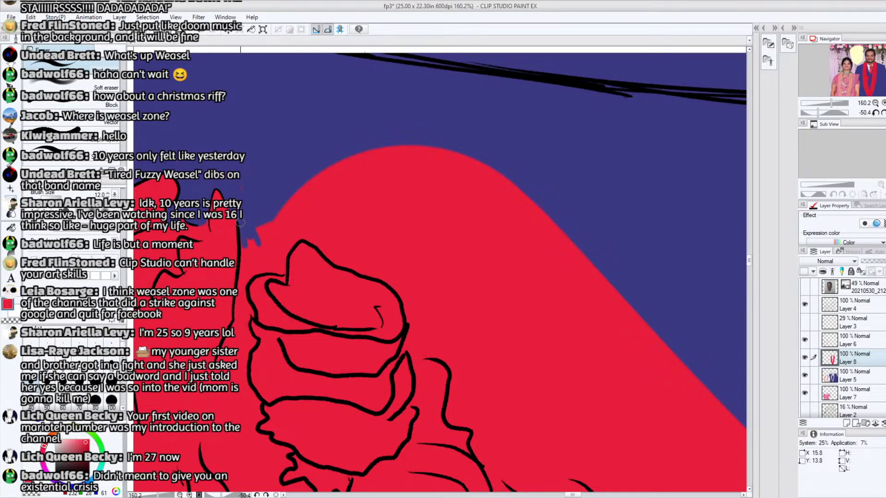
Erase the red filling the gap between the small pointed petal and the adjacent side of the rosebud
left_click_drag(246, 245, 247, 243)
mouse_move(240, 291)
left_mouse_down()
mouse_move(238, 312)
mouse_move(243, 251)
mouse_move(231, 342)
left_mouse_up()
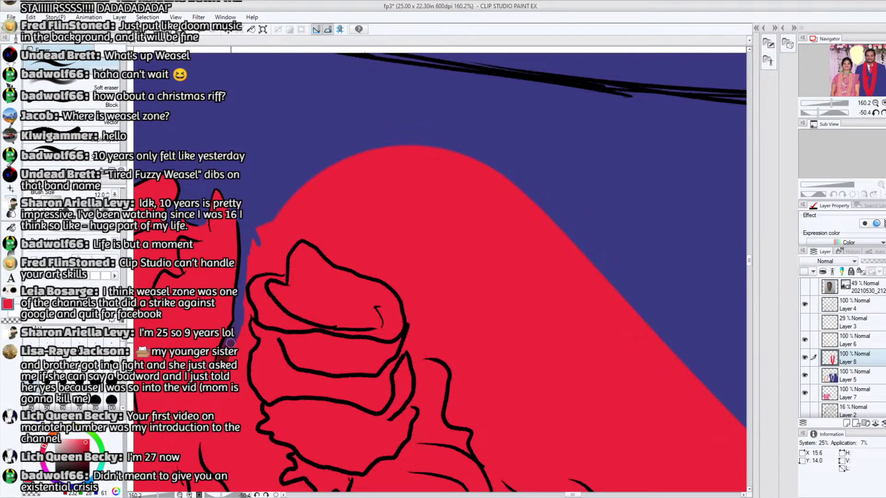
left_click_drag(232, 342, 235, 339)
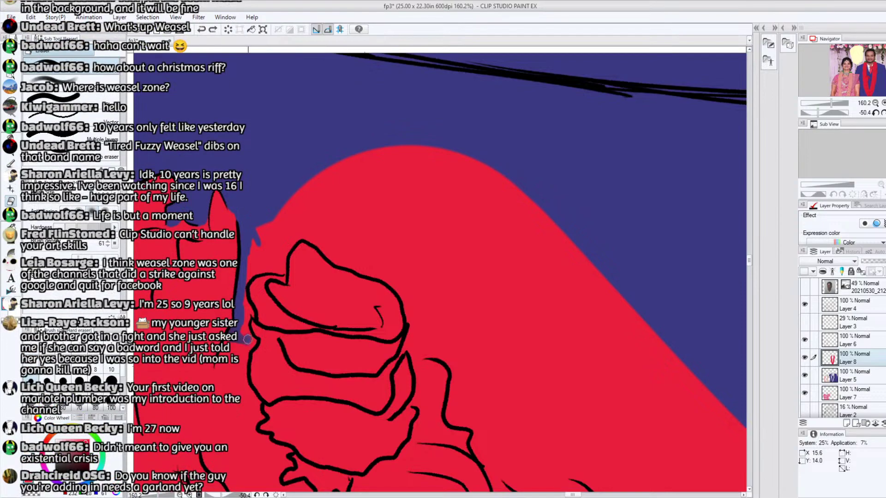
mouse_move(245, 334)
left_mouse_down()
mouse_move(240, 313)
mouse_move(252, 317)
mouse_move(243, 288)
left_mouse_up()
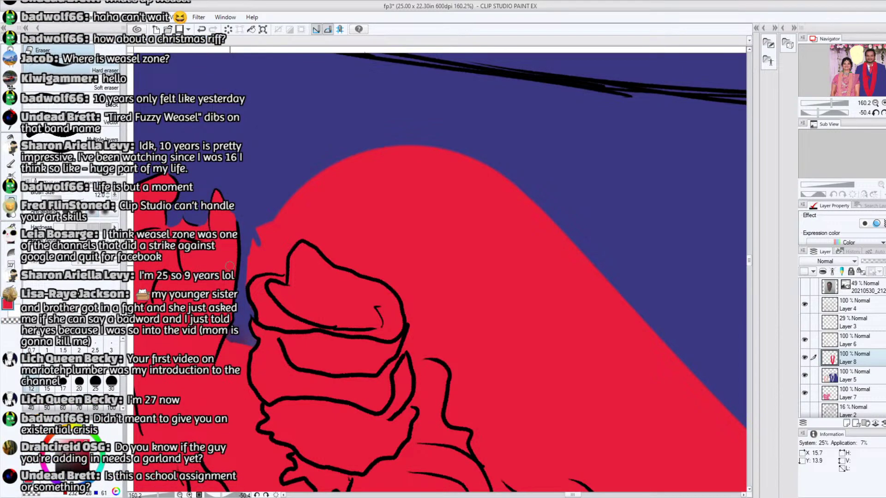
Erase the red spill over the rosebud's tip and along its outer edge
mouse_move(245, 285)
left_mouse_down()
mouse_move(253, 258)
mouse_move(259, 273)
mouse_move(283, 270)
mouse_move(275, 265)
left_mouse_up()
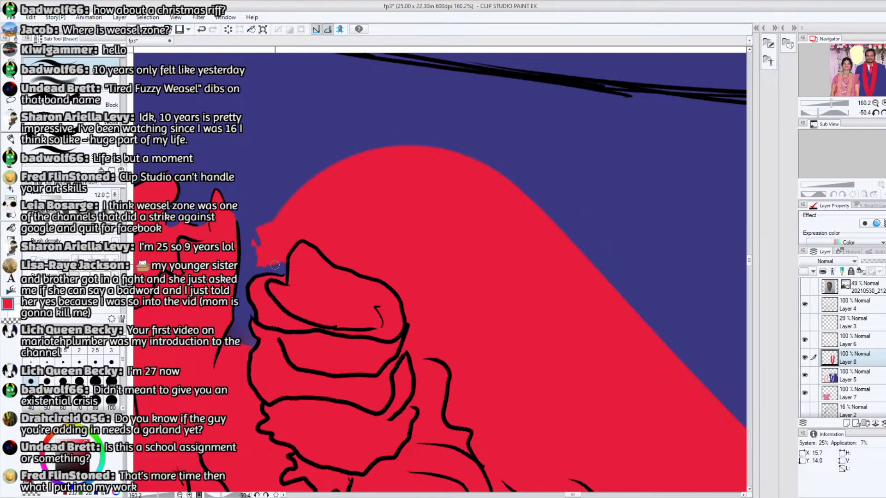
mouse_move(253, 252)
left_mouse_down()
mouse_move(257, 233)
mouse_move(263, 250)
mouse_move(268, 237)
mouse_move(282, 258)
mouse_move(298, 235)
mouse_move(284, 262)
left_mouse_up()
mouse_move(261, 208)
left_mouse_down()
mouse_move(265, 235)
mouse_move(242, 238)
mouse_move(293, 213)
mouse_move(286, 242)
left_mouse_up()
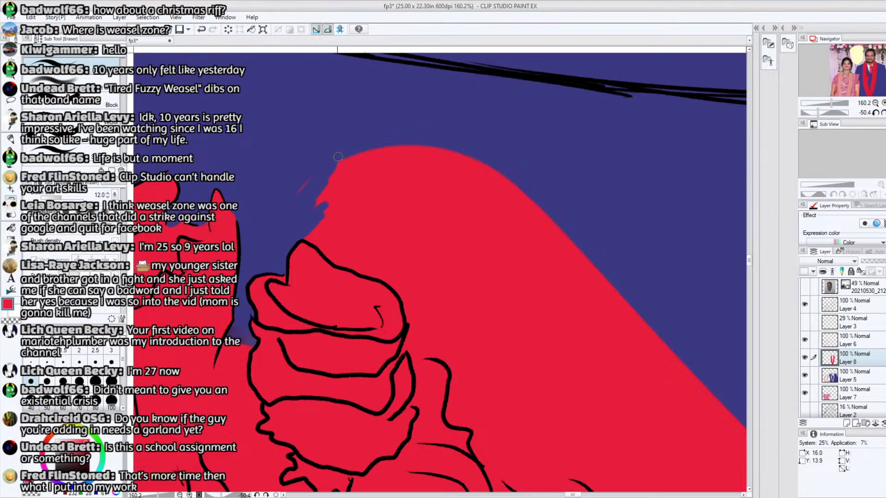
mouse_move(392, 137)
left_mouse_down()
mouse_move(389, 150)
mouse_move(325, 203)
mouse_move(429, 141)
mouse_move(396, 143)
mouse_move(480, 161)
mouse_move(512, 185)
left_mouse_up()
Erase the wide area of red spill on the jacket beside the rosebud, using a larger hard eraser
mouse_move(423, 232)
left_mouse_down()
mouse_move(411, 172)
mouse_move(425, 133)
mouse_move(421, 181)
mouse_move(434, 143)
mouse_move(419, 168)
mouse_move(413, 237)
mouse_move(418, 217)
mouse_move(406, 248)
mouse_move(384, 261)
mouse_move(414, 235)
mouse_move(381, 269)
mouse_move(356, 269)
mouse_move(364, 306)
mouse_move(352, 282)
mouse_move(365, 283)
mouse_move(363, 274)
mouse_move(370, 289)
mouse_move(372, 269)
mouse_move(380, 272)
mouse_move(373, 305)
mouse_move(424, 234)
left_mouse_up()
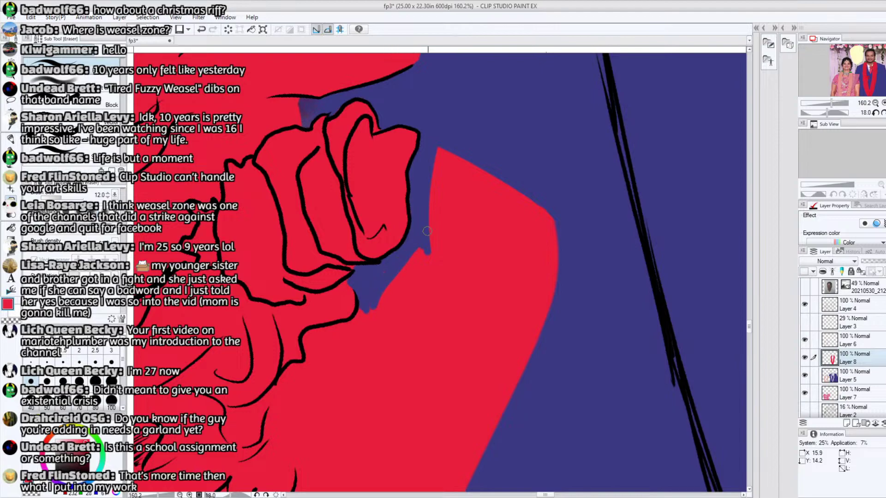
mouse_move(380, 303)
left_mouse_down()
mouse_move(437, 231)
mouse_move(448, 229)
mouse_move(436, 180)
mouse_move(426, 225)
mouse_move(464, 173)
left_mouse_up()
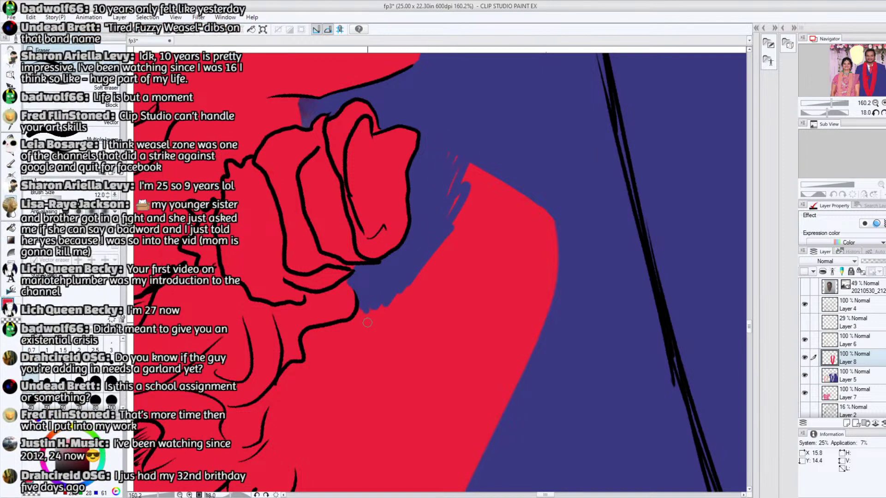
mouse_move(439, 300)
left_mouse_down()
mouse_move(438, 242)
mouse_move(454, 223)
mouse_move(450, 171)
mouse_move(505, 164)
mouse_move(448, 290)
mouse_move(471, 249)
mouse_move(447, 276)
mouse_move(472, 297)
mouse_move(480, 421)
mouse_move(507, 322)
mouse_move(550, 266)
mouse_move(548, 296)
mouse_move(524, 201)
mouse_move(540, 223)
mouse_move(549, 272)
left_mouse_up()
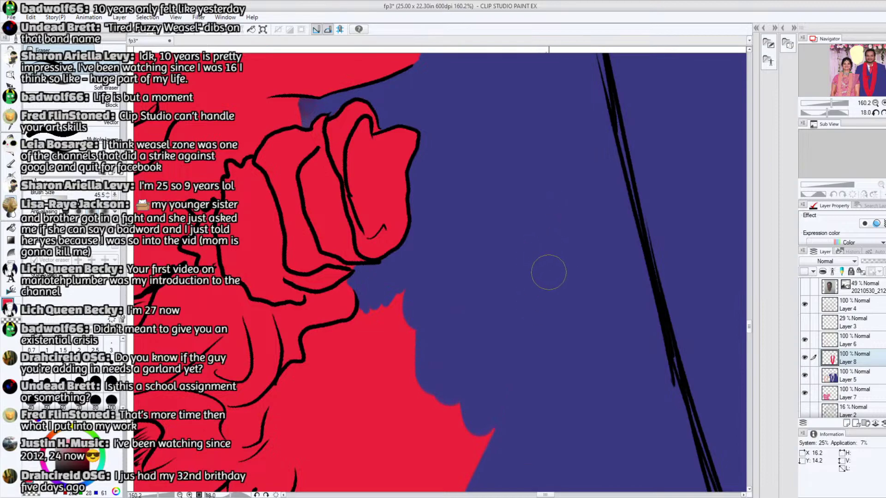
Erase the red spill below the rosebud along the outer edge of the rounded petals
left_click_drag(750, 329, 750, 336)
mouse_move(378, 440)
left_mouse_down()
mouse_move(466, 249)
mouse_move(407, 425)
mouse_move(458, 249)
mouse_move(411, 217)
mouse_move(370, 361)
mouse_move(397, 313)
left_mouse_up()
left_click_drag(826, 113, 832, 103)
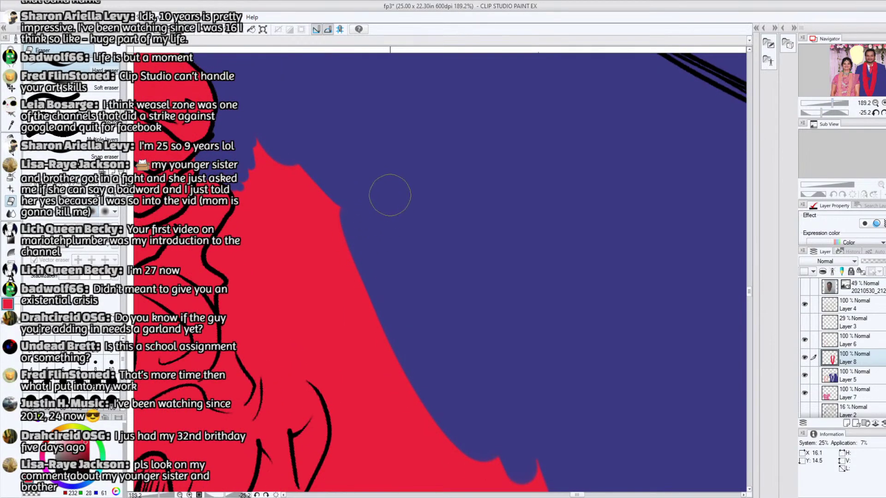
mouse_move(320, 263)
left_mouse_down()
mouse_move(242, 266)
mouse_move(223, 252)
mouse_move(250, 208)
mouse_move(247, 167)
mouse_move(267, 172)
mouse_move(274, 312)
mouse_move(279, 212)
mouse_move(314, 139)
mouse_move(307, 206)
mouse_move(397, 362)
left_mouse_up()
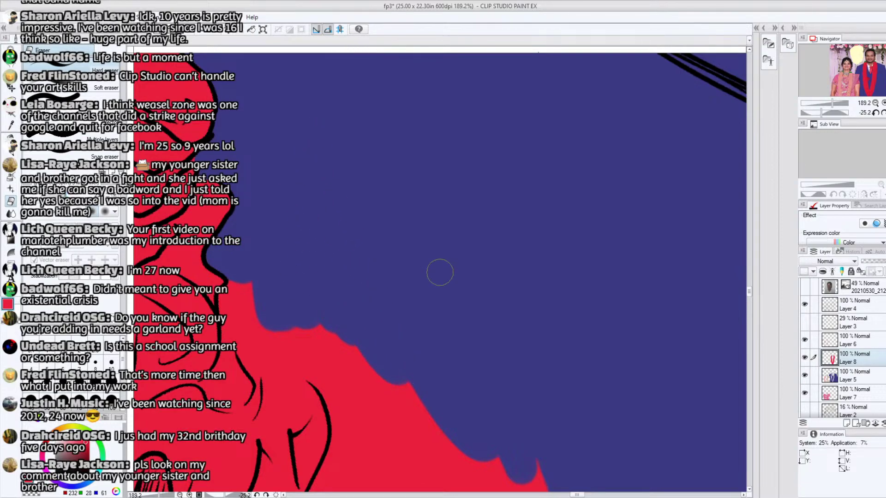
Erase the red spill on both sides of the small horn-shaped petal below the rounded petals
mouse_move(256, 367)
left_mouse_down()
mouse_move(253, 363)
mouse_move(232, 297)
mouse_move(231, 316)
mouse_move(241, 292)
mouse_move(234, 293)
mouse_move(250, 307)
mouse_move(262, 343)
mouse_move(257, 367)
mouse_move(275, 384)
mouse_move(267, 422)
mouse_move(284, 420)
mouse_move(266, 427)
mouse_move(291, 422)
mouse_move(298, 403)
mouse_move(295, 420)
mouse_move(297, 393)
mouse_move(302, 409)
mouse_move(292, 379)
mouse_move(291, 405)
mouse_move(273, 325)
mouse_move(281, 318)
mouse_move(285, 338)
mouse_move(333, 392)
mouse_move(313, 360)
mouse_move(336, 355)
left_mouse_up()
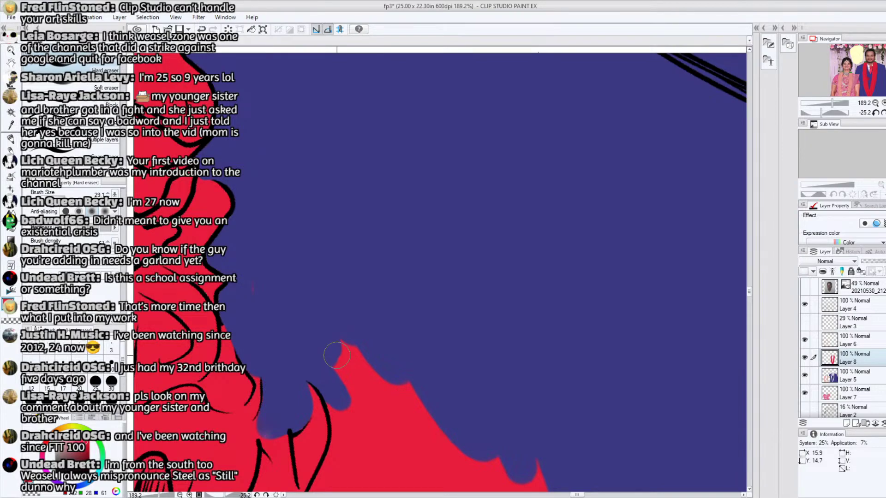
mouse_move(337, 356)
left_mouse_down()
mouse_move(355, 376)
mouse_move(345, 426)
mouse_move(338, 370)
mouse_move(352, 407)
mouse_move(324, 395)
mouse_move(299, 415)
mouse_move(299, 403)
mouse_move(300, 417)
mouse_move(301, 364)
mouse_move(323, 384)
mouse_move(323, 375)
mouse_move(349, 444)
mouse_move(338, 409)
mouse_move(347, 372)
mouse_move(372, 335)
mouse_move(387, 348)
mouse_move(395, 402)
mouse_move(411, 423)
left_mouse_up()
left_click(10, 139)
key("e")
Erase the red spill below the horn-shaped petal, over the rounded petal and into the notch beside the next one
left_click_drag(748, 292, 749, 300)
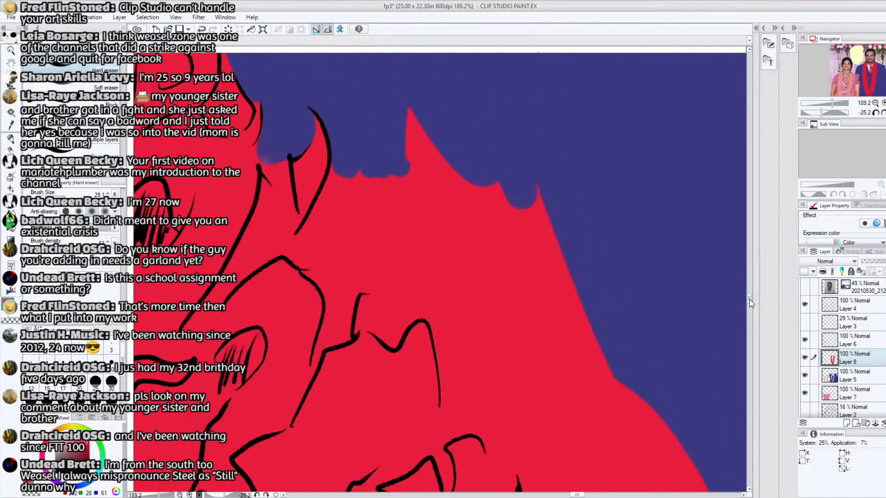
mouse_move(312, 297)
left_mouse_down()
mouse_move(316, 308)
mouse_move(299, 293)
mouse_move(302, 282)
mouse_move(339, 215)
mouse_move(328, 295)
mouse_move(320, 282)
mouse_move(410, 156)
mouse_move(447, 158)
mouse_move(415, 237)
mouse_move(428, 302)
mouse_move(498, 263)
mouse_move(545, 392)
mouse_move(568, 406)
mouse_move(578, 369)
mouse_move(600, 420)
mouse_move(621, 427)
left_mouse_up()
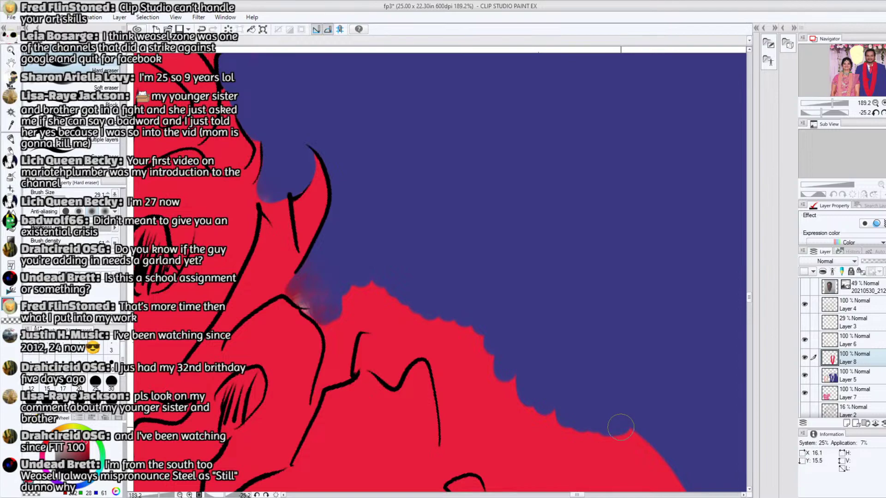
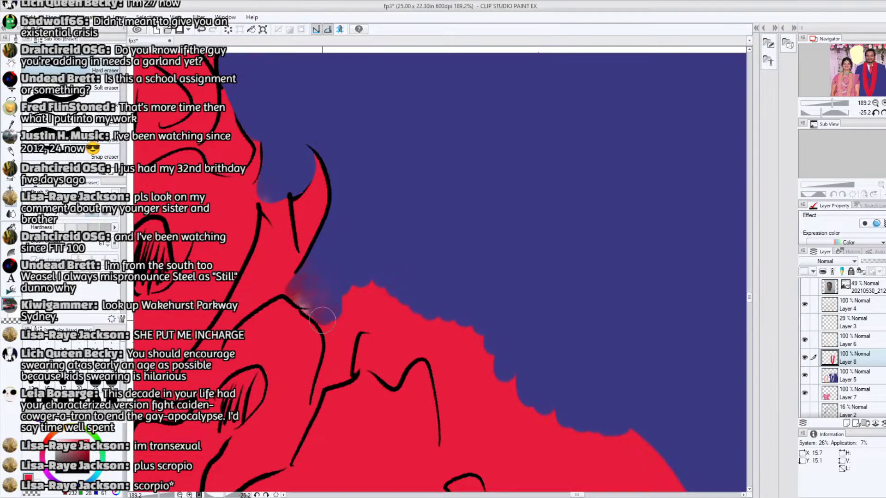
mouse_move(320, 301)
left_mouse_down()
mouse_move(341, 312)
mouse_move(334, 318)
mouse_move(342, 291)
mouse_move(359, 306)
mouse_move(335, 369)
mouse_move(345, 323)
mouse_move(368, 316)
mouse_move(328, 320)
mouse_move(355, 312)
mouse_move(391, 322)
mouse_move(364, 293)
mouse_move(391, 304)
mouse_move(386, 267)
mouse_move(406, 307)
mouse_move(384, 311)
mouse_move(432, 349)
mouse_move(413, 313)
mouse_move(379, 284)
mouse_move(444, 381)
left_mouse_up()
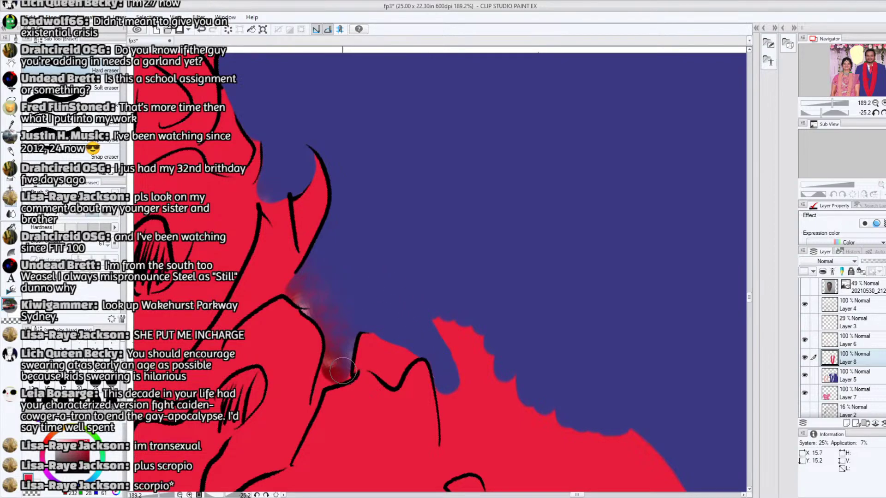
left_click_drag(336, 337, 337, 349)
Erase the red spill down the outer side of the double-peaked petal and over the small rounded petal below it
left_click_drag(749, 297, 751, 303)
mouse_move(461, 300)
left_mouse_down()
mouse_move(454, 322)
mouse_move(447, 284)
mouse_move(450, 333)
mouse_move(450, 183)
mouse_move(440, 194)
mouse_move(488, 225)
mouse_move(470, 328)
mouse_move(451, 348)
mouse_move(450, 338)
mouse_move(453, 348)
mouse_move(468, 345)
mouse_move(454, 348)
mouse_move(488, 352)
mouse_move(496, 365)
mouse_move(479, 351)
mouse_move(501, 378)
mouse_move(498, 278)
mouse_move(519, 260)
mouse_move(540, 378)
left_mouse_up()
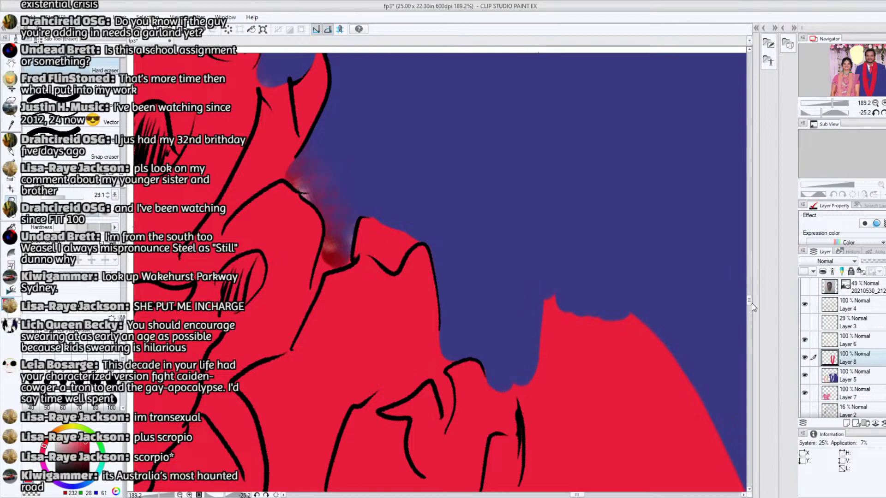
scroll(751, 312, "down", 3)
scroll(751, 312, "down", 1)
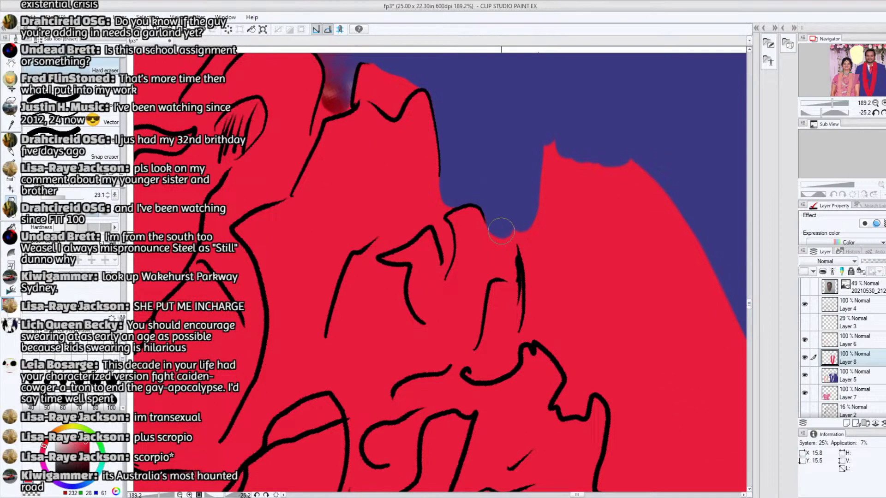
Erase the red spill from the small rounded petal to the U-shaped dip, reducing the hard eraser size to 12
mouse_move(505, 249)
left_mouse_down()
mouse_move(524, 243)
mouse_move(530, 258)
mouse_move(529, 334)
mouse_move(552, 338)
mouse_move(573, 367)
mouse_move(540, 285)
mouse_move(560, 148)
mouse_move(546, 193)
mouse_move(546, 166)
mouse_move(555, 287)
mouse_move(576, 339)
mouse_move(570, 201)
mouse_move(602, 159)
mouse_move(630, 173)
mouse_move(642, 247)
mouse_move(636, 305)
mouse_move(569, 359)
mouse_move(575, 388)
left_mouse_up()
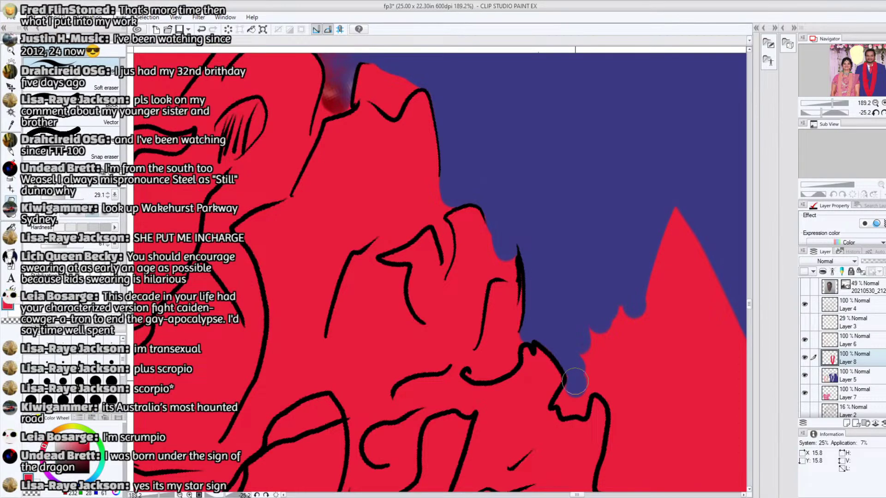
mouse_move(575, 381)
left_mouse_down()
mouse_move(564, 403)
mouse_move(573, 400)
mouse_move(580, 418)
mouse_move(578, 367)
mouse_move(592, 367)
mouse_move(595, 389)
mouse_move(567, 392)
mouse_move(597, 359)
mouse_move(601, 390)
mouse_move(632, 265)
mouse_move(632, 401)
mouse_move(662, 237)
mouse_move(673, 219)
mouse_move(647, 353)
mouse_move(688, 194)
mouse_move(694, 223)
left_mouse_up()
key("bracketleft")
key("bracketleft")
key("bracketleft")
key("bracketleft")
key("bracketleft")
mouse_move(709, 236)
left_mouse_down()
mouse_move(686, 349)
mouse_move(702, 352)
mouse_move(717, 312)
mouse_move(749, 304)
left_mouse_up()
Erase the red strip along the outer edge of the petal below the U-shaped dip, down to the angular corner
scroll(750, 309, "down", 5)
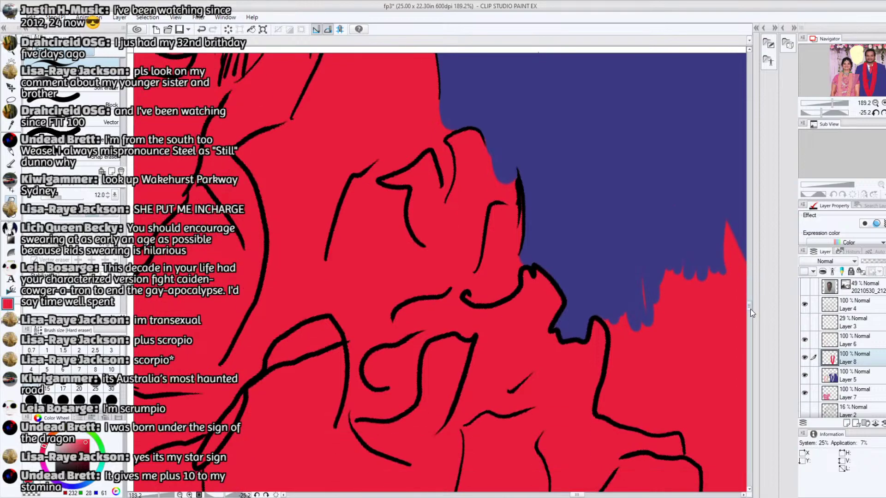
left_click_drag(577, 495, 582, 494)
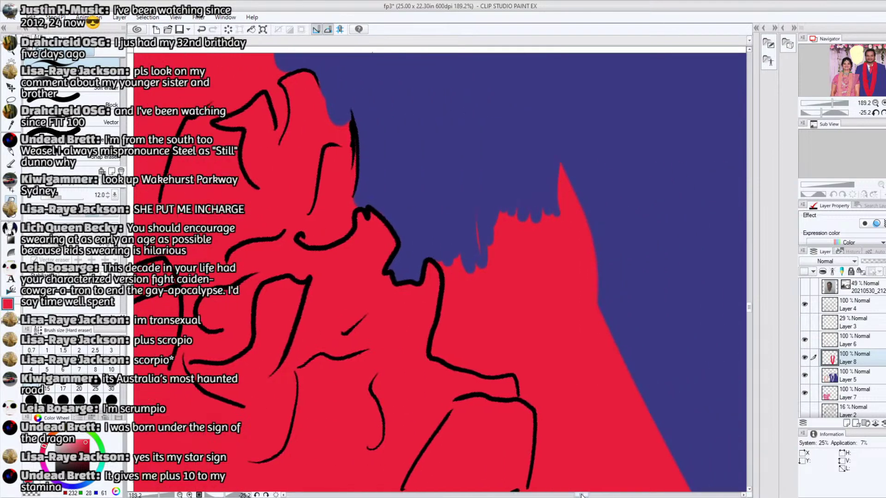
mouse_move(457, 358)
left_mouse_down()
mouse_move(439, 334)
mouse_move(433, 351)
mouse_move(443, 326)
mouse_move(442, 262)
mouse_move(457, 266)
mouse_move(443, 359)
mouse_move(519, 375)
mouse_move(510, 363)
mouse_move(480, 363)
mouse_move(446, 346)
mouse_move(449, 318)
mouse_move(465, 356)
mouse_move(457, 296)
mouse_move(473, 248)
mouse_move(469, 294)
mouse_move(468, 258)
left_mouse_up()
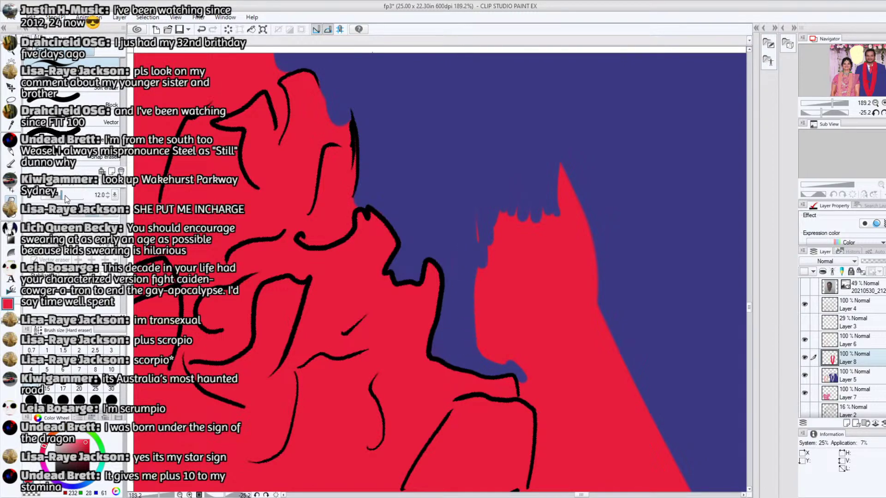
Erase the wide red spill beside and below the angular-cornered petal on the inner edge of the man's garland
mouse_move(479, 323)
left_mouse_down()
mouse_move(498, 348)
mouse_move(473, 316)
mouse_move(483, 300)
mouse_move(475, 258)
mouse_move(459, 294)
mouse_move(482, 336)
mouse_move(530, 370)
mouse_move(539, 399)
mouse_move(532, 328)
mouse_move(523, 344)
mouse_move(504, 320)
mouse_move(512, 262)
mouse_move(536, 241)
mouse_move(550, 334)
mouse_move(602, 305)
mouse_move(563, 341)
mouse_move(565, 386)
mouse_move(597, 396)
left_mouse_up()
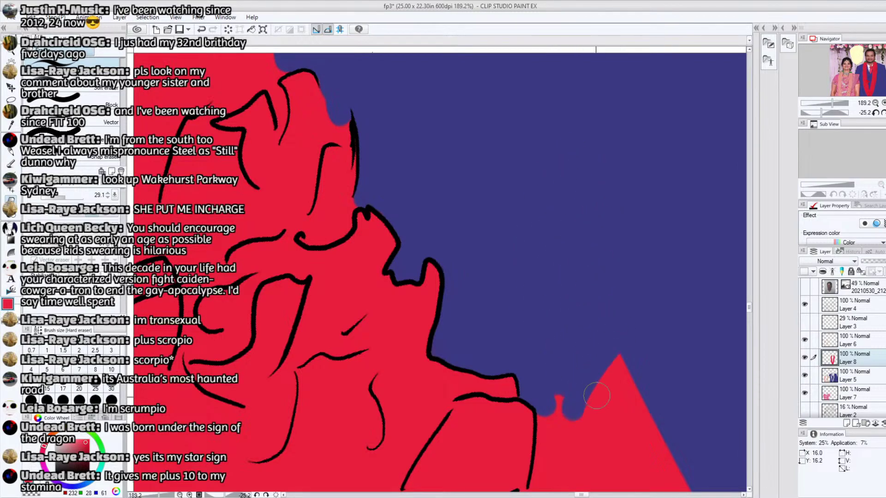
left_click_drag(832, 103, 816, 114)
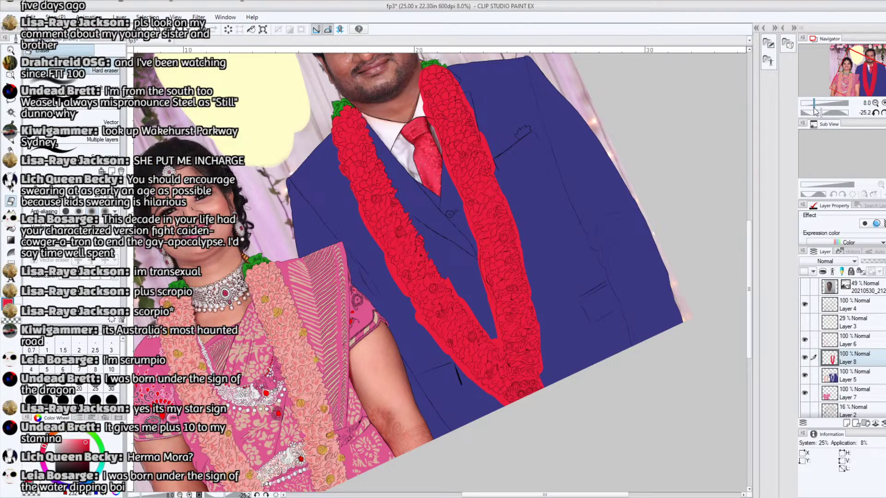
left_click_drag(814, 110, 828, 108)
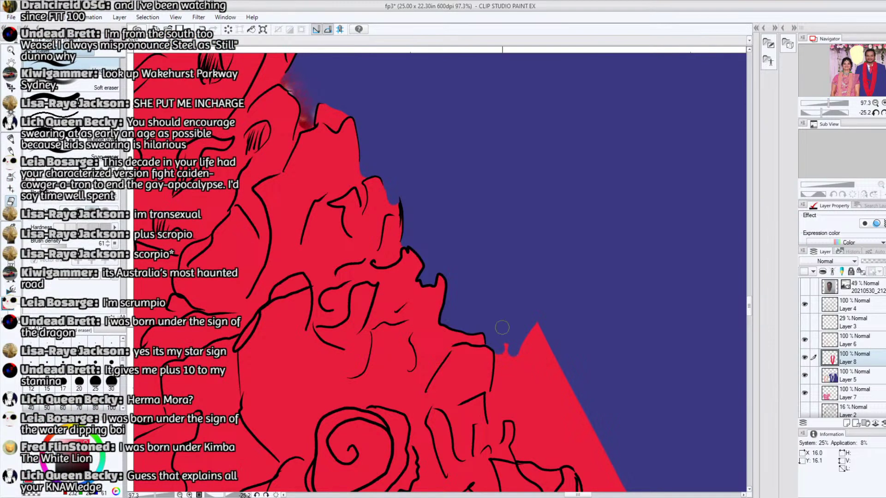
mouse_move(510, 348)
left_mouse_down()
mouse_move(501, 384)
mouse_move(499, 350)
mouse_move(515, 406)
mouse_move(542, 402)
left_mouse_up()
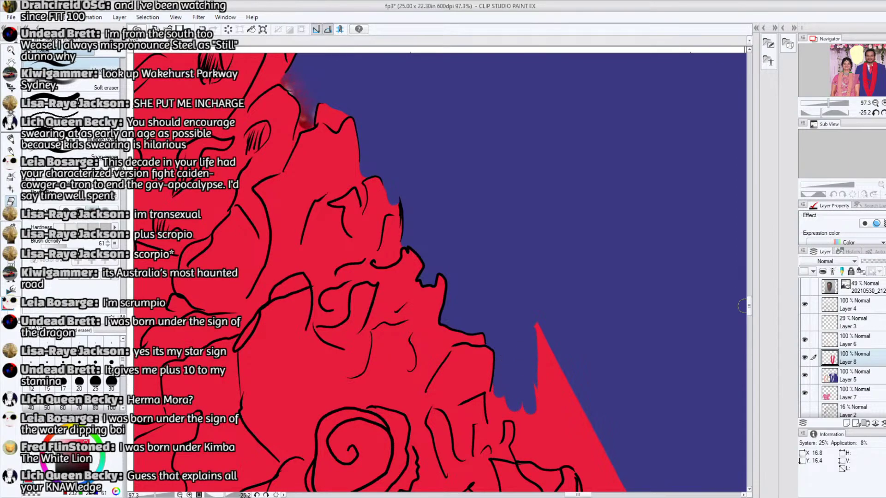
Erase the red in the notch between the angular-cornered petal and the small finger-shaped petal, using hard eraser size 16.7
scroll(749, 311, "down", 5)
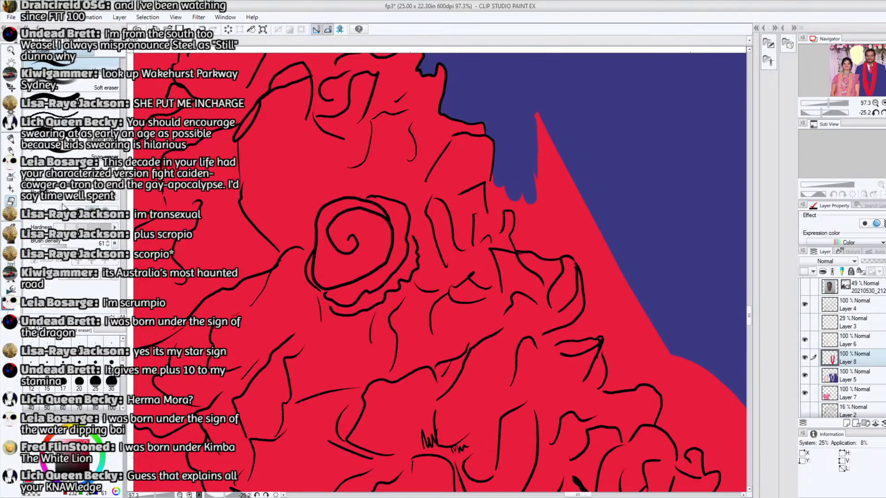
left_click_drag(492, 211, 490, 205)
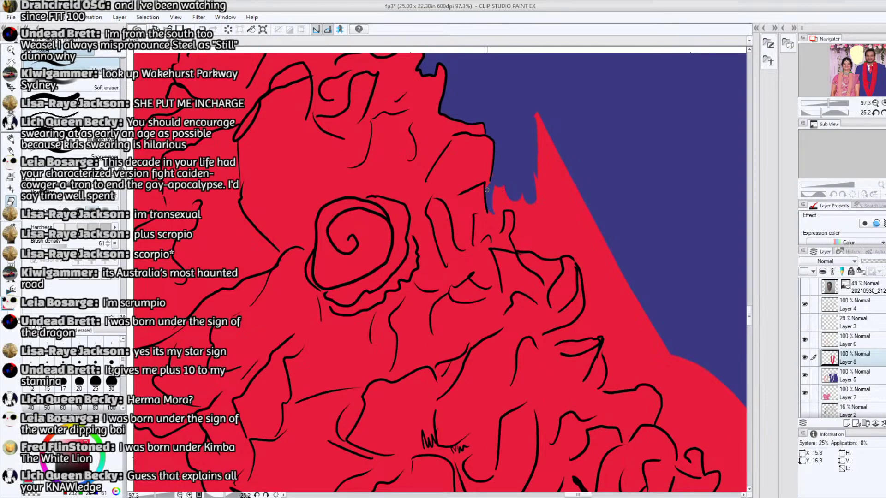
left_click_drag(496, 218, 496, 191)
left_click(63, 197)
mouse_move(507, 203)
left_mouse_down()
mouse_move(520, 225)
mouse_move(518, 216)
left_mouse_up()
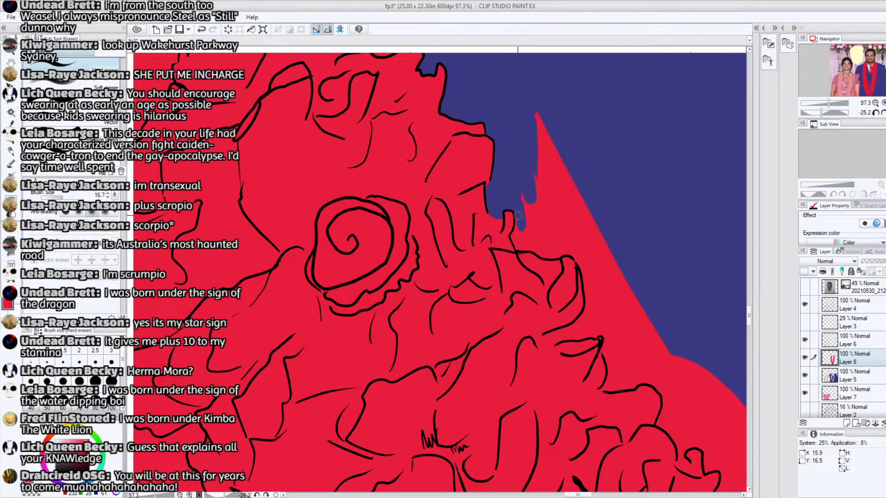
Clear the red spill outside the finger-shaped petal and over the leaf-shaped petal, including the leftover fragments, with eraser size 32.6
mouse_move(518, 247)
left_mouse_down()
mouse_move(525, 245)
mouse_move(518, 247)
mouse_move(577, 256)
mouse_move(595, 217)
left_mouse_up()
left_click(71, 197)
left_click_drag(542, 231, 552, 134)
left_click(68, 197)
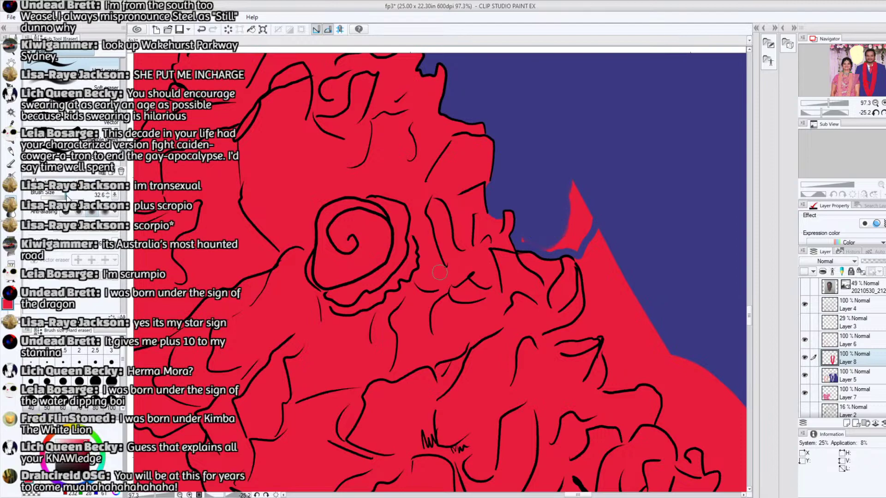
mouse_move(523, 239)
left_mouse_down()
mouse_move(545, 248)
mouse_move(573, 182)
mouse_move(588, 221)
mouse_move(577, 240)
left_mouse_up()
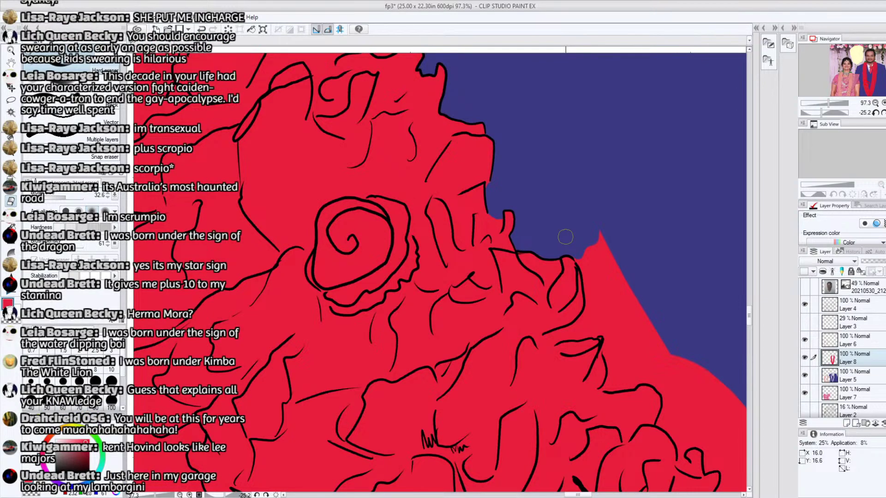
Erase the red strip from the leaf-shaped petal down past the pointed petal to the rounded petal below it
mouse_move(579, 251)
left_mouse_down()
mouse_move(586, 270)
mouse_move(587, 236)
mouse_move(611, 233)
mouse_move(639, 339)
mouse_move(659, 367)
left_mouse_up()
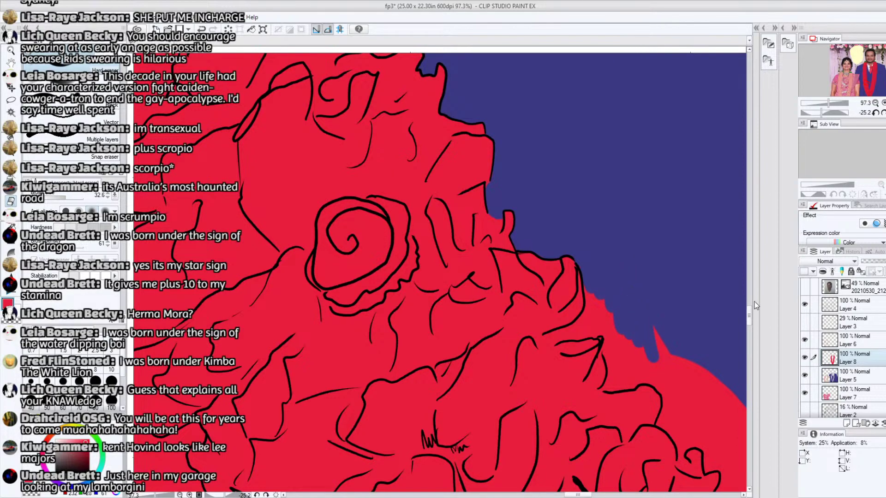
left_click_drag(750, 315, 738, 328)
left_click_drag(583, 495, 588, 495)
left_click_drag(751, 342, 748, 328)
left_click_drag(461, 218, 478, 203)
key("ctrl+z")
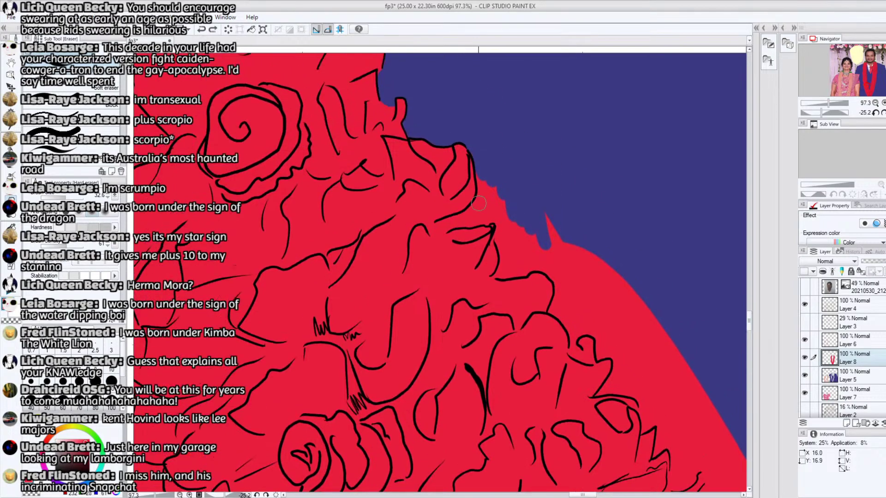
mouse_move(462, 223)
left_mouse_down()
mouse_move(482, 202)
mouse_move(473, 210)
mouse_move(481, 174)
mouse_move(484, 201)
mouse_move(466, 221)
mouse_move(500, 202)
mouse_move(489, 219)
mouse_move(463, 221)
mouse_move(488, 199)
mouse_move(500, 241)
mouse_move(511, 204)
mouse_move(506, 267)
mouse_move(503, 248)
mouse_move(507, 262)
mouse_move(540, 213)
mouse_move(557, 258)
mouse_move(519, 255)
mouse_move(501, 272)
mouse_move(504, 259)
mouse_move(504, 271)
mouse_move(543, 261)
mouse_move(559, 283)
mouse_move(554, 268)
mouse_move(570, 258)
mouse_move(586, 286)
mouse_move(612, 271)
mouse_move(628, 314)
left_mouse_up()
Erase the red beside the large rounded petal and roughly cut back the spill beyond the small curled petal with eraser size 16.7
left_click_drag(747, 318, 748, 330)
left_click_drag(582, 494, 592, 495)
mouse_move(376, 198)
left_mouse_down()
mouse_move(354, 186)
mouse_move(376, 150)
mouse_move(374, 188)
mouse_move(365, 180)
left_mouse_up()
left_click_drag(372, 213, 358, 194)
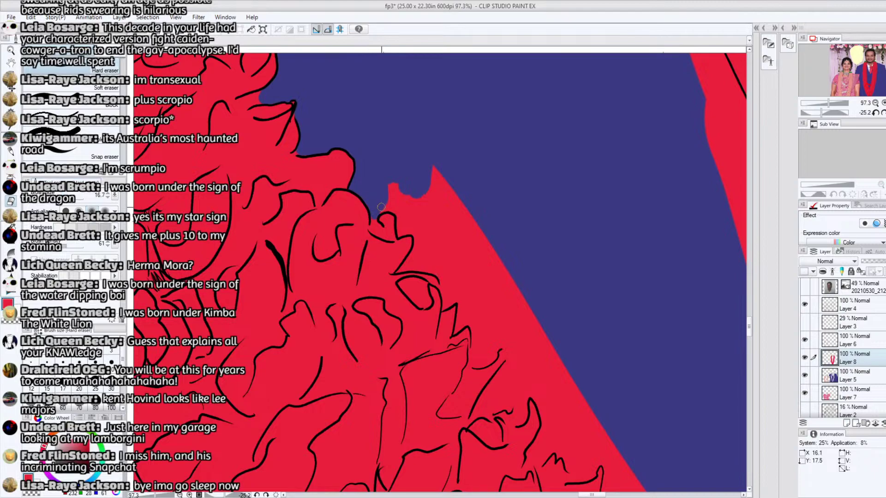
mouse_move(387, 207)
left_mouse_down()
mouse_move(389, 176)
mouse_move(402, 221)
mouse_move(412, 185)
mouse_move(446, 154)
mouse_move(427, 224)
mouse_move(460, 186)
mouse_move(449, 223)
mouse_move(463, 251)
left_mouse_up()
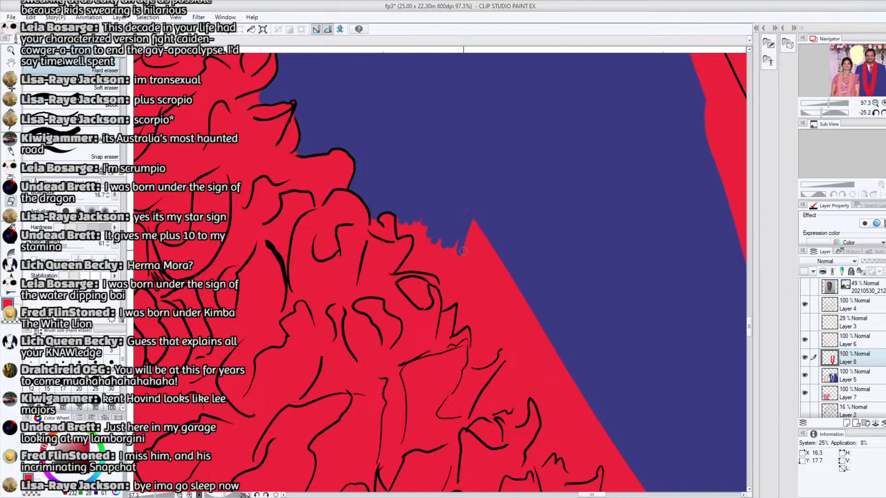
mouse_move(471, 248)
left_mouse_down()
mouse_move(469, 271)
mouse_move(474, 252)
mouse_move(480, 279)
mouse_move(513, 298)
mouse_move(463, 255)
mouse_move(487, 283)
left_mouse_up()
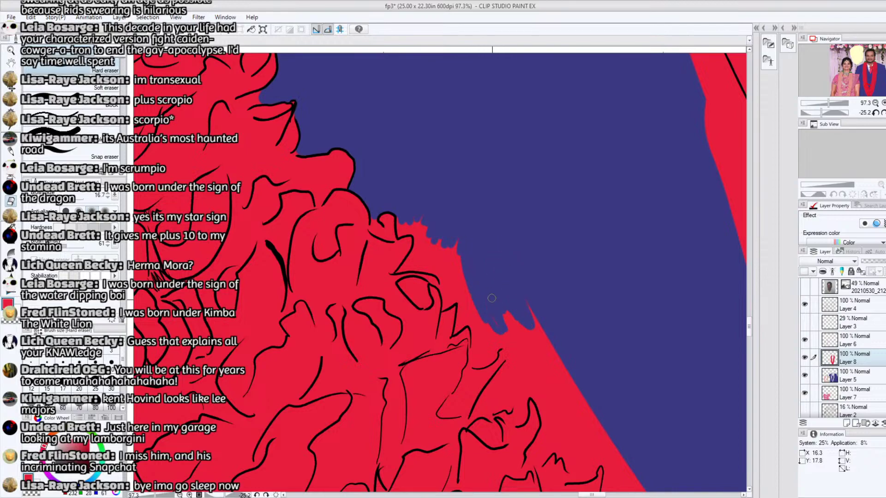
Trim the jagged red from the small curled petal to the top of the looped petal, reducing the eraser to size 2.5
key("]")
key("]")
key("]")
key("]")
left_click_drag(407, 225, 417, 225)
key("[")
key("[")
key("[")
key("[")
key("[")
key("[")
key("[")
mouse_move(408, 223)
left_mouse_down()
mouse_move(429, 206)
mouse_move(444, 251)
mouse_move(448, 246)
mouse_move(420, 256)
mouse_move(416, 239)
mouse_move(403, 268)
mouse_move(418, 255)
mouse_move(418, 267)
mouse_move(442, 281)
mouse_move(413, 253)
mouse_move(409, 259)
mouse_move(434, 249)
mouse_move(422, 221)
mouse_move(448, 275)
mouse_move(455, 278)
mouse_move(461, 238)
mouse_move(470, 262)
left_mouse_up()
key("bracketleft")
key("bracketleft")
key("bracketleft")
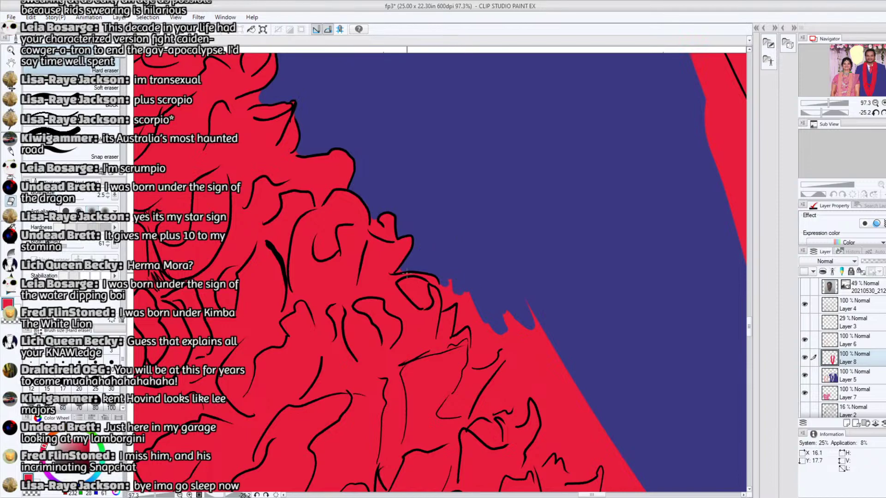
Enlarge the eraser to size 18.7 and clear the red below the outer end of the looped petal
key("bracketright")
key("bracketright")
key("bracketright")
key("bracketright")
key("bracketright")
key("bracketright")
mouse_move(443, 306)
left_mouse_down()
mouse_move(445, 290)
mouse_move(449, 299)
left_mouse_up()
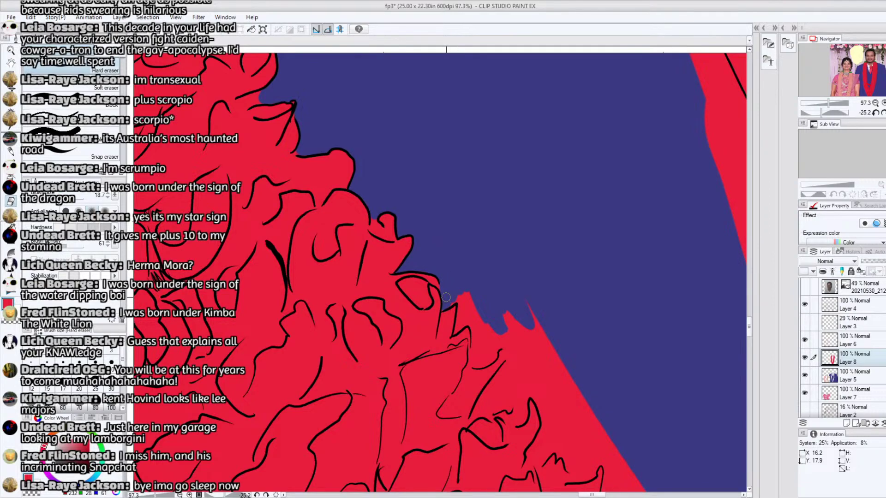
Erase the red around the two small spikes and along the curved hollow to the hooked petal tip with eraser size 10.7
key("bracketleft")
key("bracketleft")
left_click_drag(451, 304, 473, 290)
left_click_drag(454, 334, 457, 323)
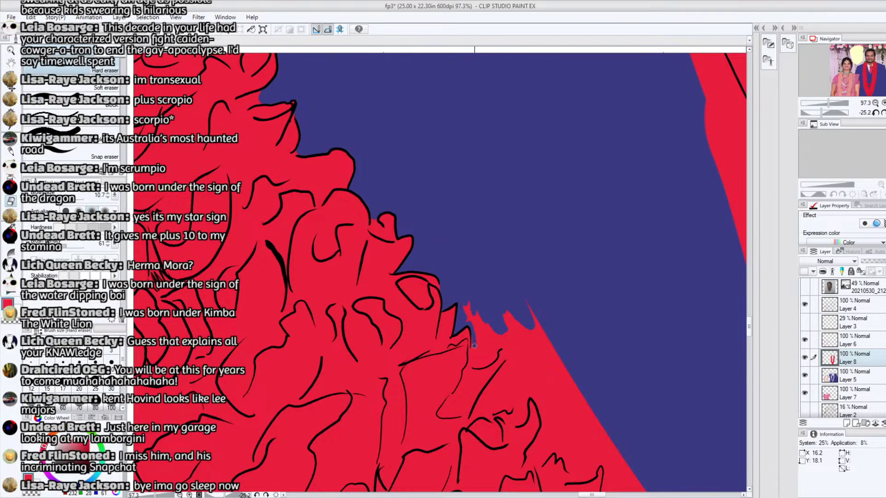
mouse_move(473, 349)
left_mouse_down()
mouse_move(467, 301)
mouse_move(485, 331)
left_mouse_up()
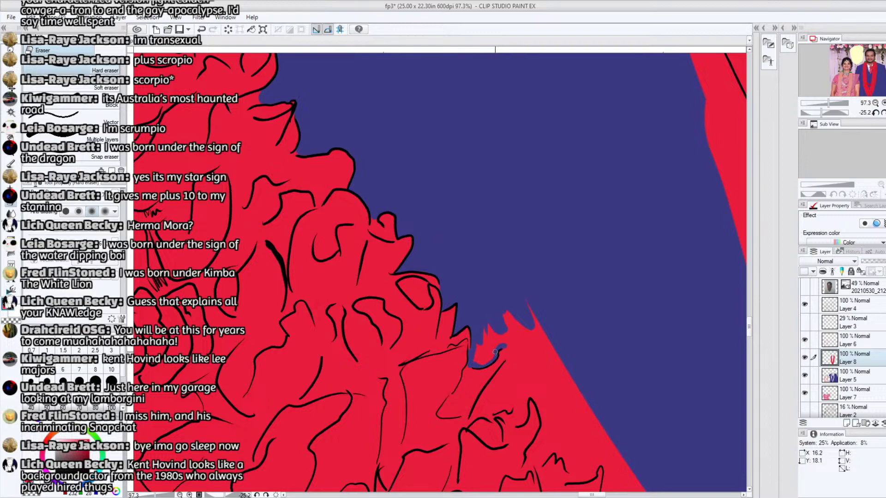
mouse_move(481, 364)
left_mouse_down()
mouse_move(476, 353)
mouse_move(485, 335)
mouse_move(480, 365)
mouse_move(496, 329)
mouse_move(491, 338)
left_mouse_up()
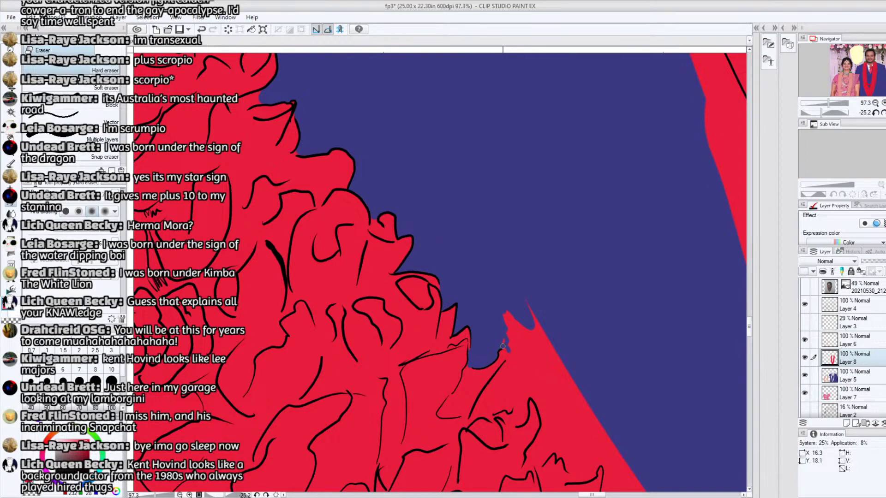
left_click_drag(506, 347, 505, 317)
Erase the red spill below the hooked petal tip, around the curved horn-shaped petal and up to the small jagged peaks
left_click(68, 196)
mouse_move(516, 352)
left_mouse_down()
mouse_move(526, 331)
mouse_move(542, 326)
mouse_move(582, 407)
left_mouse_up()
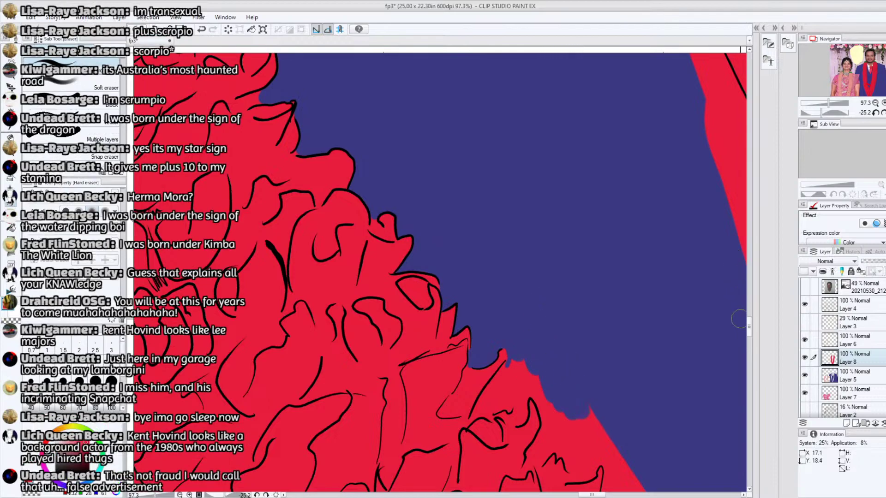
mouse_move(750, 326)
left_mouse_down()
mouse_move(751, 336)
mouse_move(751, 328)
left_mouse_up()
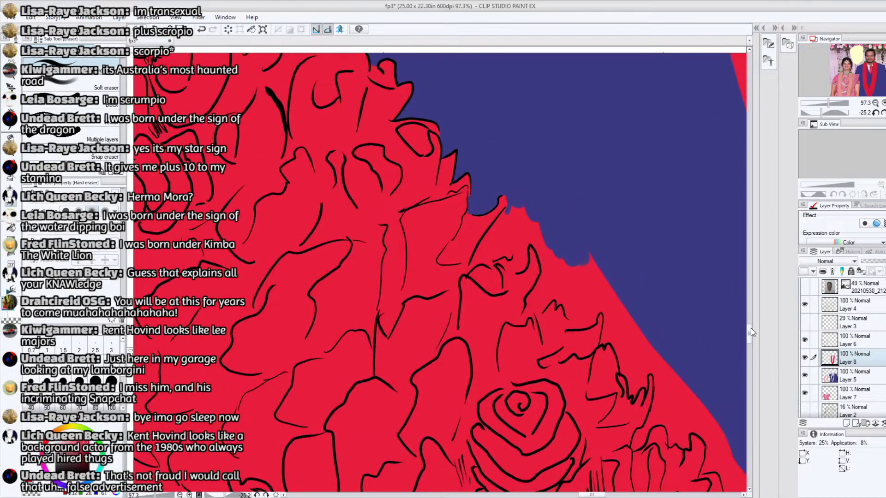
mouse_move(477, 261)
left_mouse_down()
mouse_move(510, 206)
mouse_move(487, 239)
mouse_move(486, 260)
mouse_move(476, 261)
mouse_move(510, 256)
mouse_move(498, 249)
mouse_move(538, 201)
mouse_move(511, 248)
mouse_move(523, 255)
mouse_move(525, 226)
mouse_move(543, 257)
mouse_move(536, 235)
mouse_move(544, 224)
mouse_move(559, 273)
left_mouse_up()
mouse_move(531, 300)
left_mouse_down()
mouse_move(541, 278)
mouse_move(537, 302)
mouse_move(529, 300)
mouse_move(549, 296)
mouse_move(558, 263)
mouse_move(552, 297)
mouse_move(564, 298)
mouse_move(569, 315)
mouse_move(565, 254)
mouse_move(585, 277)
left_mouse_up()
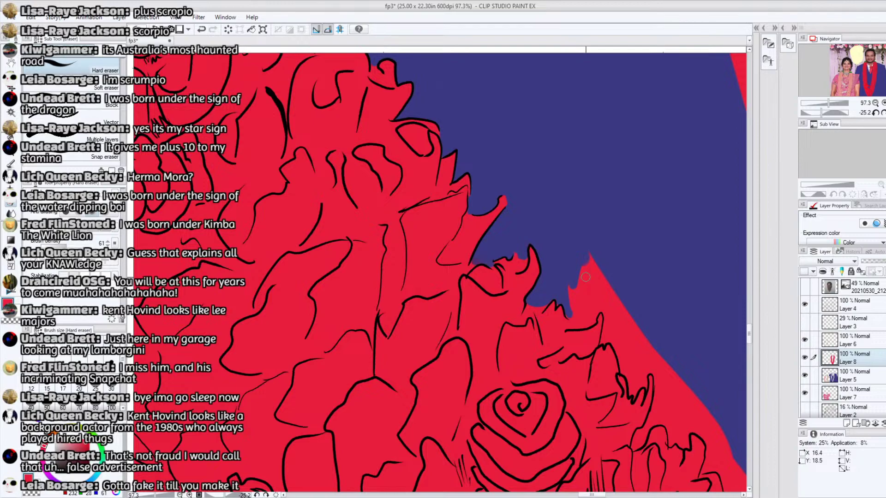
left_click_drag(571, 318, 567, 304)
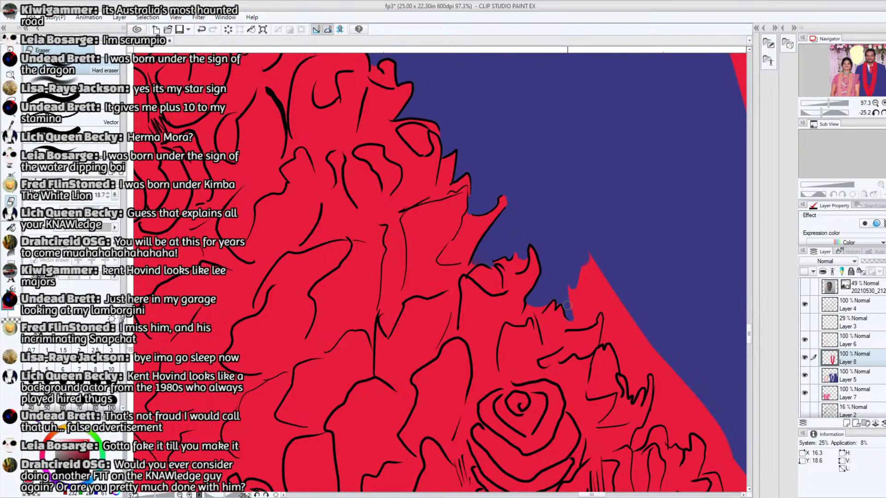
Touch up the red beside the small jagged peaks with the marker pen and erase the spill around the neighbouring pointed tip
key("bracketleft")
key("bracketleft")
key("bracketleft")
key("bracketleft")
key("p")
left_click_drag(568, 331, 570, 325)
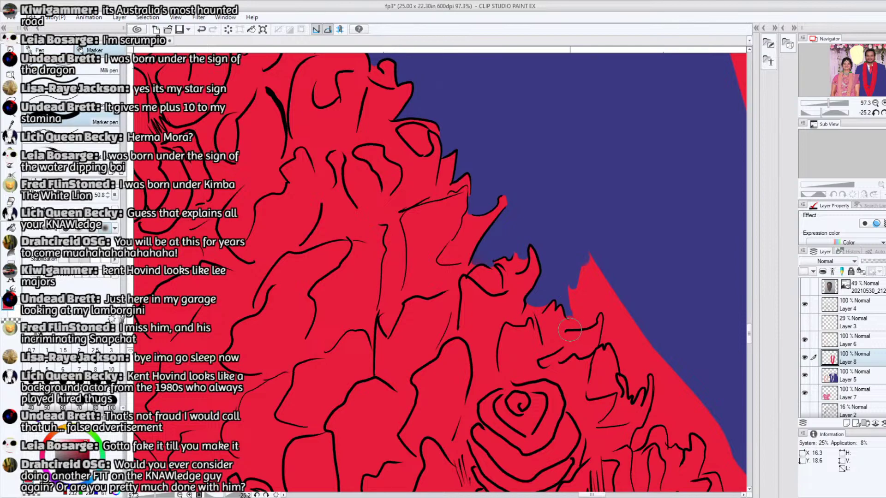
left_click(14, 201)
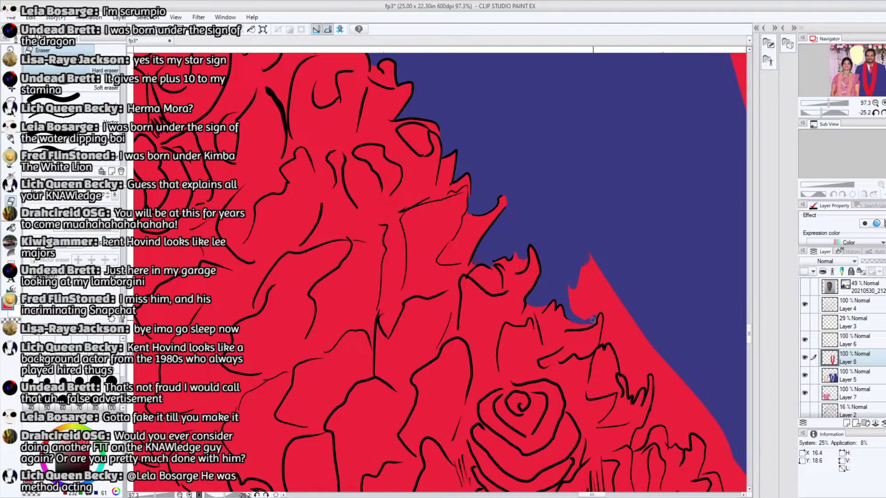
mouse_move(597, 311)
left_mouse_down()
mouse_move(608, 272)
mouse_move(600, 303)
mouse_move(601, 281)
mouse_move(568, 294)
mouse_move(582, 308)
mouse_move(568, 290)
mouse_move(598, 254)
mouse_move(588, 309)
mouse_move(575, 312)
mouse_move(588, 312)
mouse_move(603, 272)
left_mouse_up()
mouse_move(610, 339)
left_mouse_down()
mouse_move(600, 308)
mouse_move(617, 289)
mouse_move(628, 333)
left_mouse_up()
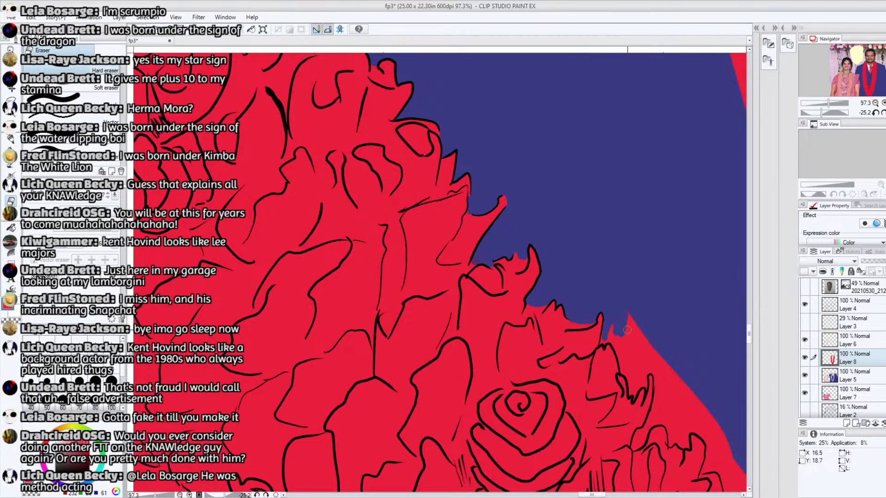
Erase the red spill down the narrow rounded petal, between the zigzag spikes and into the gap beneath them
scroll(750, 341, "down", 3)
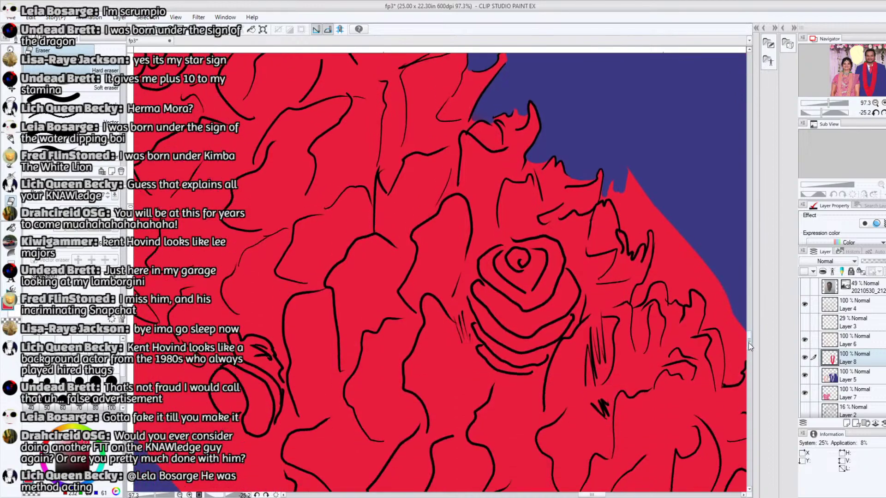
scroll(468, 196, "right", 3)
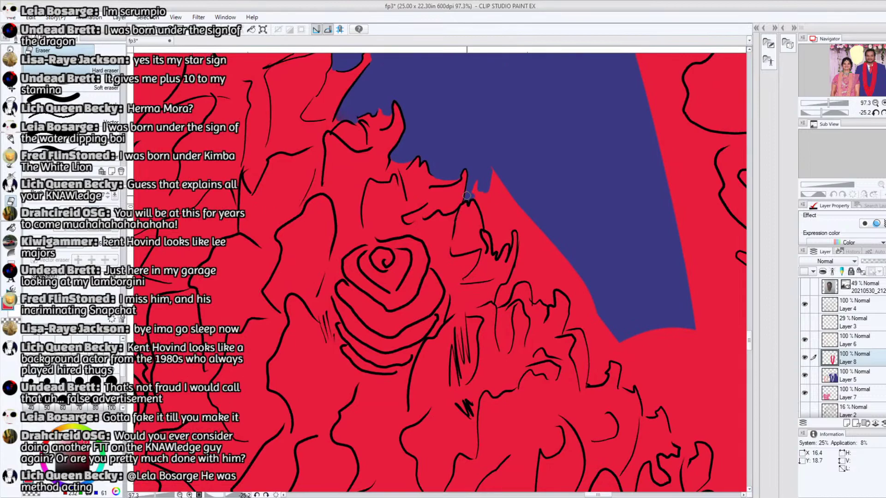
mouse_move(468, 195)
left_mouse_down()
mouse_move(488, 228)
mouse_move(475, 181)
mouse_move(485, 168)
mouse_move(504, 220)
mouse_move(511, 191)
left_mouse_up()
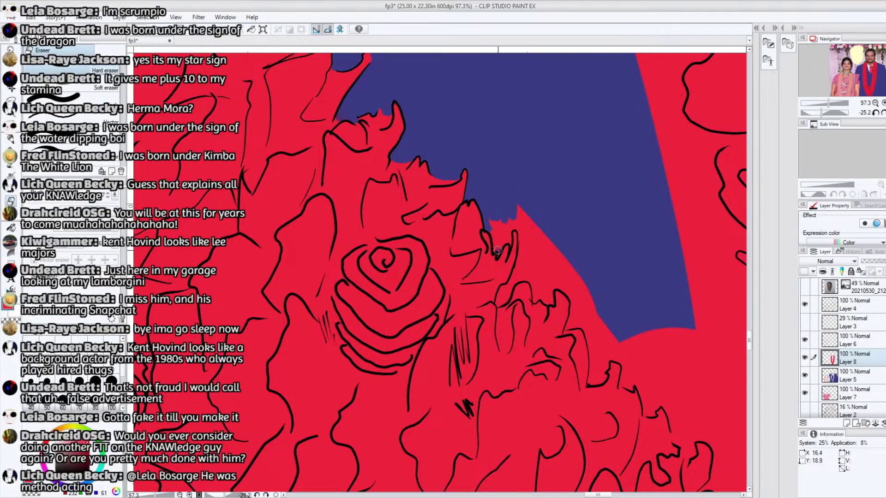
mouse_move(493, 238)
left_mouse_down()
mouse_move(491, 221)
mouse_move(499, 254)
mouse_move(506, 239)
mouse_move(492, 221)
left_mouse_up()
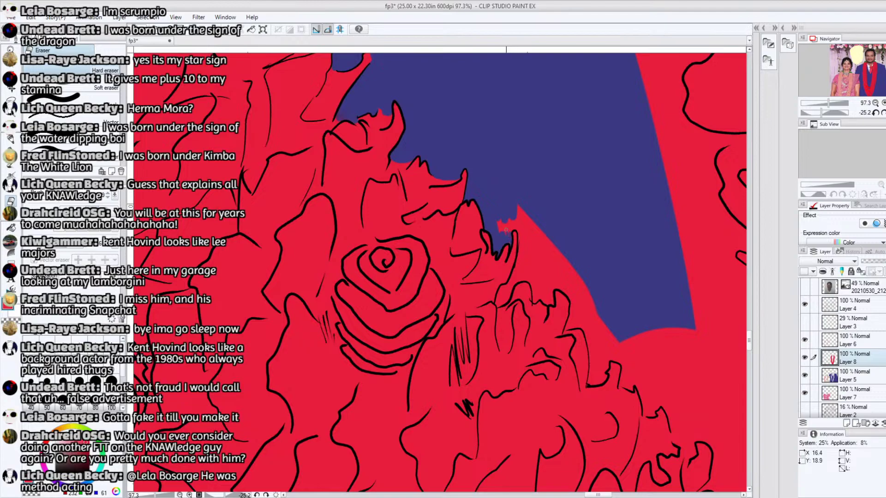
left_click_drag(509, 217, 506, 234)
mouse_move(514, 218)
left_mouse_down()
mouse_move(524, 242)
mouse_move(520, 204)
mouse_move(532, 219)
mouse_move(527, 267)
mouse_move(523, 254)
mouse_move(510, 282)
left_mouse_up()
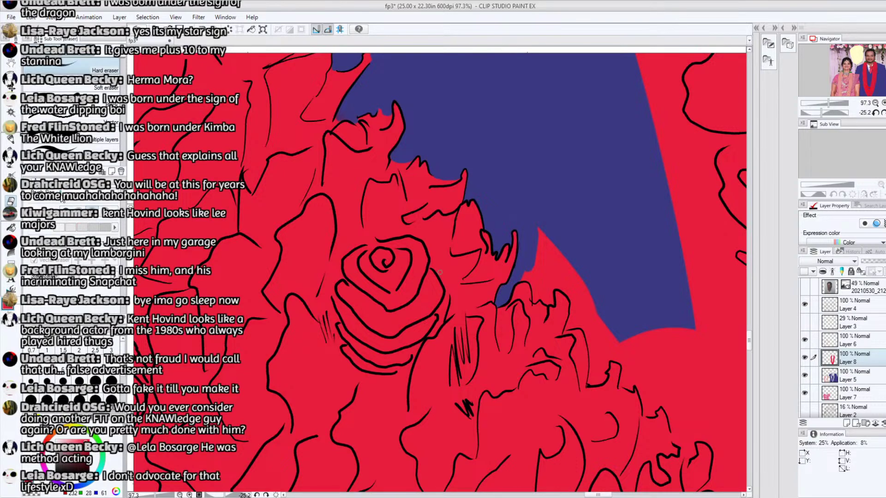
Erase the red spill from the lobed petals past the knob-shaped petal, touching up the petal edge between them with the pen
mouse_move(523, 280)
left_mouse_down()
mouse_move(534, 299)
mouse_move(530, 281)
mouse_move(534, 296)
mouse_move(550, 298)
mouse_move(543, 236)
mouse_move(542, 295)
mouse_move(528, 273)
mouse_move(536, 267)
mouse_move(573, 302)
mouse_move(567, 326)
mouse_move(576, 326)
mouse_move(580, 305)
mouse_move(568, 325)
mouse_move(582, 277)
mouse_move(576, 291)
mouse_move(572, 274)
mouse_move(560, 279)
mouse_move(556, 258)
mouse_move(568, 251)
mouse_move(586, 330)
mouse_move(584, 286)
mouse_move(593, 325)
mouse_move(597, 310)
left_mouse_up()
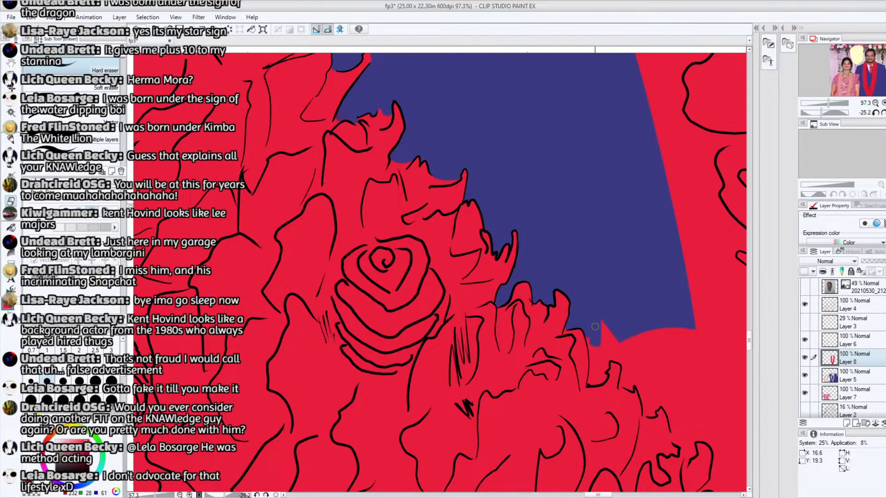
mouse_move(592, 382)
left_mouse_down()
mouse_move(589, 341)
mouse_move(596, 385)
mouse_move(605, 375)
mouse_move(605, 365)
mouse_move(597, 378)
mouse_move(599, 346)
mouse_move(603, 366)
mouse_move(613, 355)
mouse_move(625, 364)
mouse_move(608, 339)
mouse_move(629, 361)
left_mouse_up()
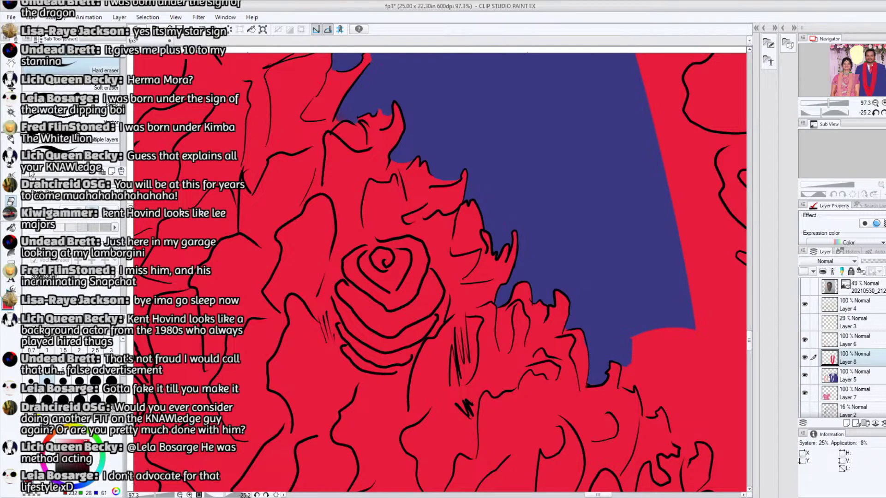
left_click(12, 141)
mouse_move(583, 339)
left_mouse_down()
mouse_move(589, 351)
mouse_move(586, 342)
left_mouse_up()
key("e")
mouse_move(605, 374)
left_mouse_down()
mouse_move(612, 351)
mouse_move(594, 353)
mouse_move(588, 335)
mouse_move(624, 360)
mouse_move(622, 385)
mouse_move(625, 366)
mouse_move(631, 389)
mouse_move(624, 384)
mouse_move(631, 344)
mouse_move(634, 381)
left_mouse_up()
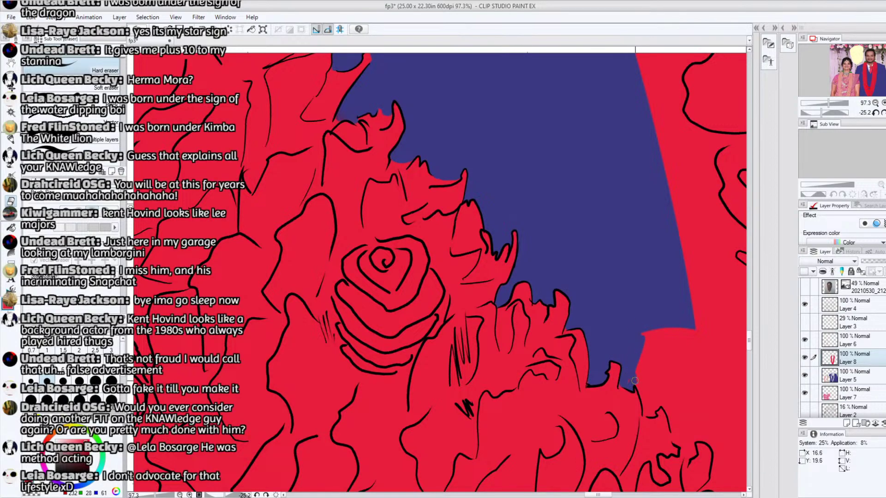
Erase the red spill past the small petal tips and into the pocket where the garland's two strands meet
left_click_drag(597, 496, 607, 496)
left_click_drag(749, 312, 748, 338)
mouse_move(448, 296)
left_mouse_down()
mouse_move(435, 255)
mouse_move(444, 214)
mouse_move(447, 302)
mouse_move(457, 295)
mouse_move(450, 261)
mouse_move(475, 320)
mouse_move(458, 256)
mouse_move(470, 210)
mouse_move(480, 316)
mouse_move(483, 298)
mouse_move(476, 266)
mouse_move(484, 309)
mouse_move(475, 328)
mouse_move(484, 344)
mouse_move(475, 319)
mouse_move(491, 342)
mouse_move(490, 323)
mouse_move(492, 333)
mouse_move(512, 324)
mouse_move(519, 345)
mouse_move(511, 328)
left_mouse_up()
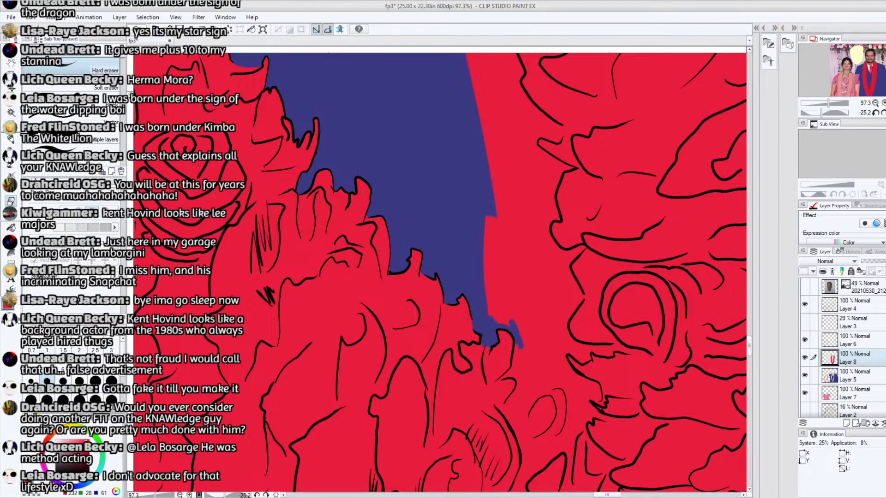
mouse_move(531, 333)
left_mouse_down()
mouse_move(515, 351)
mouse_move(510, 374)
mouse_move(513, 367)
mouse_move(519, 389)
mouse_move(508, 402)
mouse_move(515, 393)
mouse_move(519, 409)
mouse_move(530, 400)
mouse_move(526, 410)
mouse_move(536, 394)
mouse_move(526, 406)
mouse_move(522, 364)
mouse_move(527, 394)
mouse_move(532, 374)
mouse_move(527, 396)
mouse_move(557, 384)
left_mouse_up()
key("ctrl+z")
mouse_move(529, 392)
left_mouse_down()
mouse_move(558, 385)
mouse_move(541, 385)
mouse_move(540, 361)
mouse_move(535, 384)
mouse_move(543, 349)
mouse_move(545, 381)
mouse_move(556, 380)
mouse_move(548, 386)
mouse_move(570, 397)
mouse_move(555, 380)
mouse_move(561, 373)
mouse_move(546, 370)
mouse_move(567, 372)
mouse_move(543, 311)
mouse_move(551, 345)
left_mouse_up()
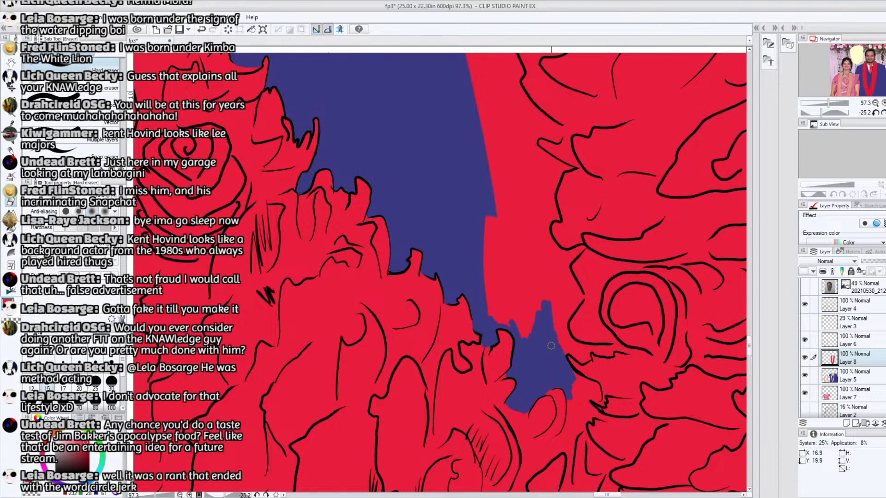
mouse_move(571, 400)
left_mouse_down()
mouse_move(562, 436)
mouse_move(578, 431)
mouse_move(576, 409)
mouse_move(582, 429)
mouse_move(588, 413)
mouse_move(583, 426)
mouse_move(597, 417)
mouse_move(575, 400)
mouse_move(571, 373)
mouse_move(598, 392)
mouse_move(592, 385)
mouse_move(599, 398)
mouse_move(586, 396)
mouse_move(585, 390)
left_mouse_up()
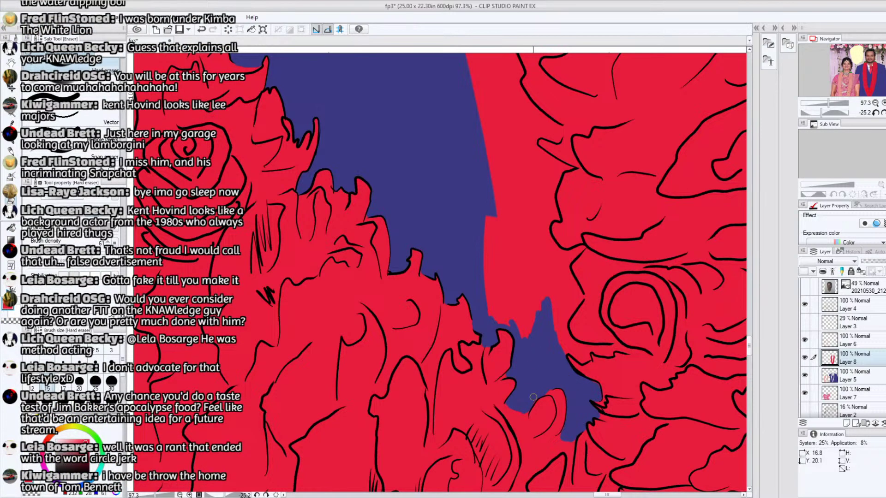
Erase the red in the pointed notch below the rose and up the opposite strand's edge beside it
mouse_move(561, 353)
left_mouse_down()
mouse_move(582, 361)
mouse_move(569, 351)
mouse_move(585, 359)
mouse_move(583, 348)
mouse_move(610, 351)
mouse_move(579, 345)
left_mouse_up()
mouse_move(582, 353)
left_mouse_down()
mouse_move(553, 326)
mouse_move(568, 337)
mouse_move(564, 305)
mouse_move(571, 320)
mouse_move(576, 302)
left_mouse_up()
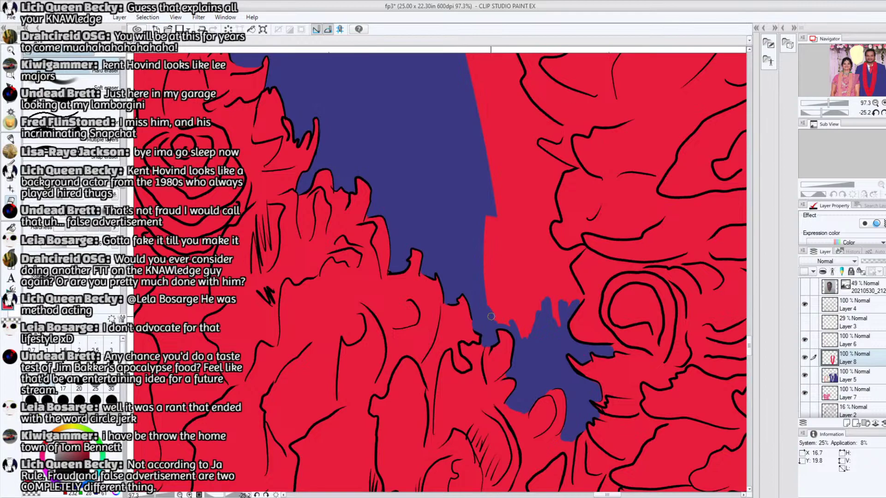
mouse_move(492, 317)
left_mouse_down()
mouse_move(482, 277)
mouse_move(486, 223)
mouse_move(501, 306)
mouse_move(528, 334)
mouse_move(528, 276)
mouse_move(538, 290)
left_mouse_up()
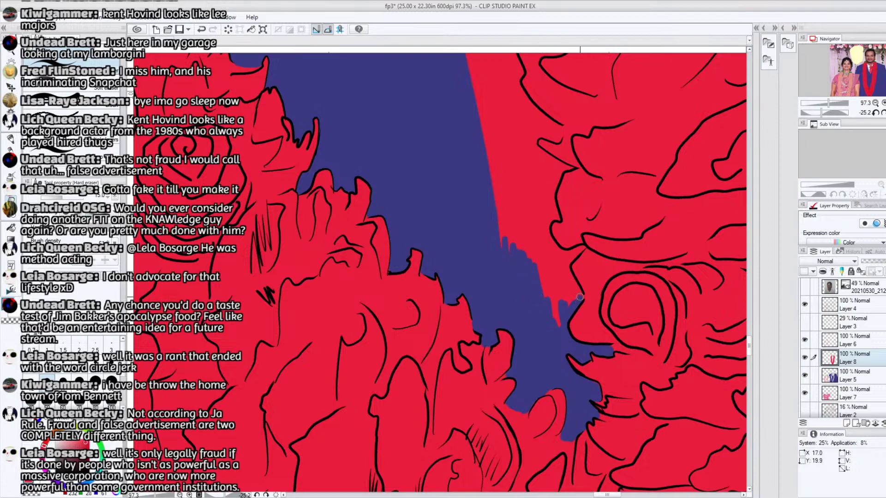
mouse_move(574, 285)
left_mouse_down()
mouse_move(564, 256)
mouse_move(578, 248)
mouse_move(562, 276)
mouse_move(551, 264)
mouse_move(574, 297)
mouse_move(540, 282)
mouse_move(534, 266)
mouse_move(545, 281)
left_mouse_up()
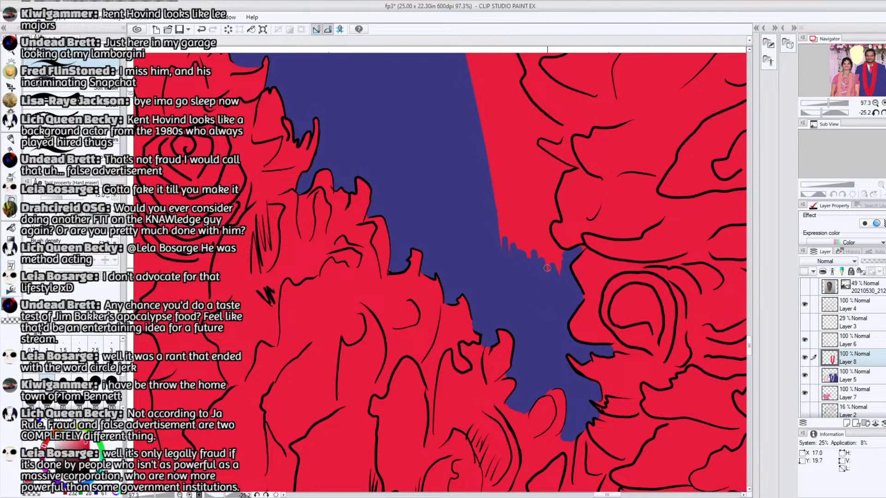
Clear the broad red wedge between the strands with the hard eraser, up the rounded petal above the rose
left_click_drag(62, 197, 59, 201)
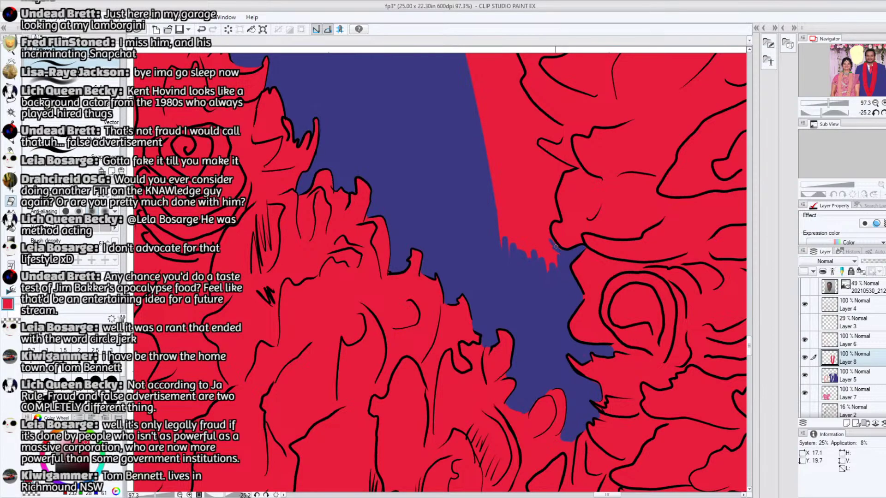
mouse_move(545, 228)
left_mouse_down()
mouse_move(544, 203)
mouse_move(537, 217)
mouse_move(559, 261)
mouse_move(538, 228)
mouse_move(548, 272)
mouse_move(551, 249)
mouse_move(560, 280)
mouse_move(531, 255)
mouse_move(533, 200)
left_mouse_up()
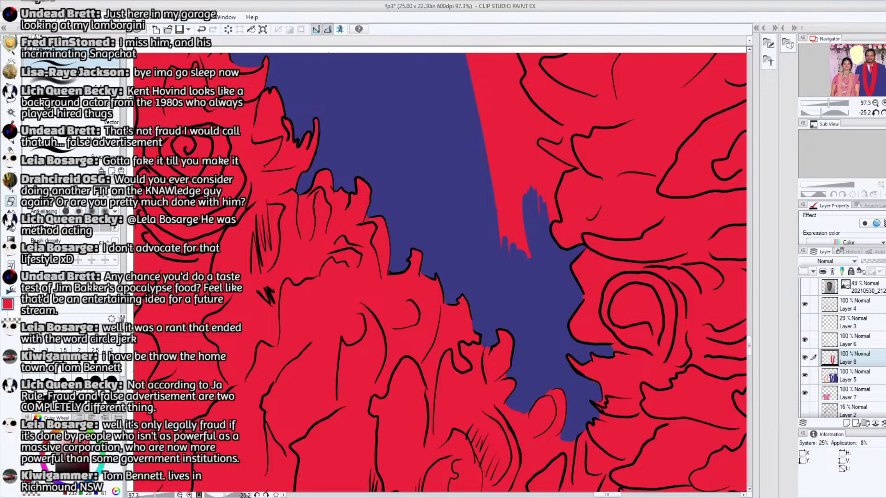
mouse_move(506, 242)
left_mouse_down()
mouse_move(530, 275)
mouse_move(531, 199)
mouse_move(547, 217)
mouse_move(533, 162)
mouse_move(506, 156)
mouse_move(496, 173)
mouse_move(510, 207)
left_mouse_up()
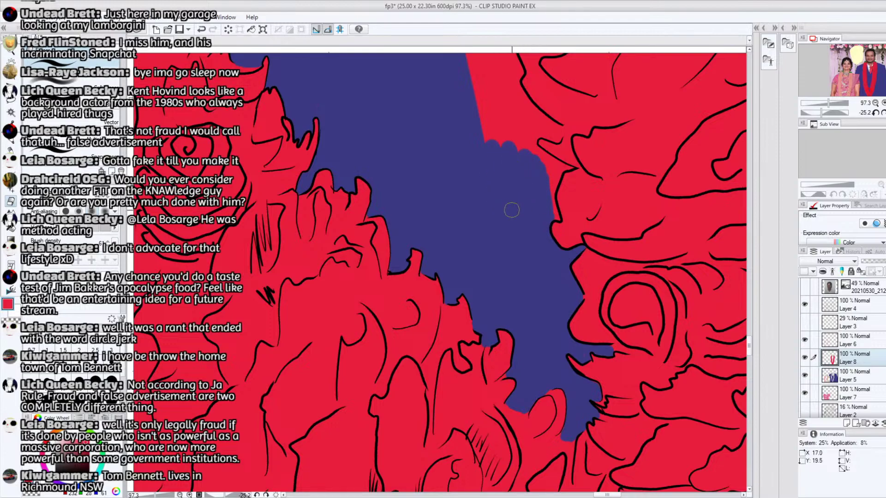
key("bracketleft")
key("bracketleft")
key("bracketleft")
left_click_drag(558, 218, 554, 171)
Erase the red spill around the thin hooked petal and into the small hollow above it
left_click_drag(829, 103, 869, 90)
left_click_drag(620, 221, 615, 227)
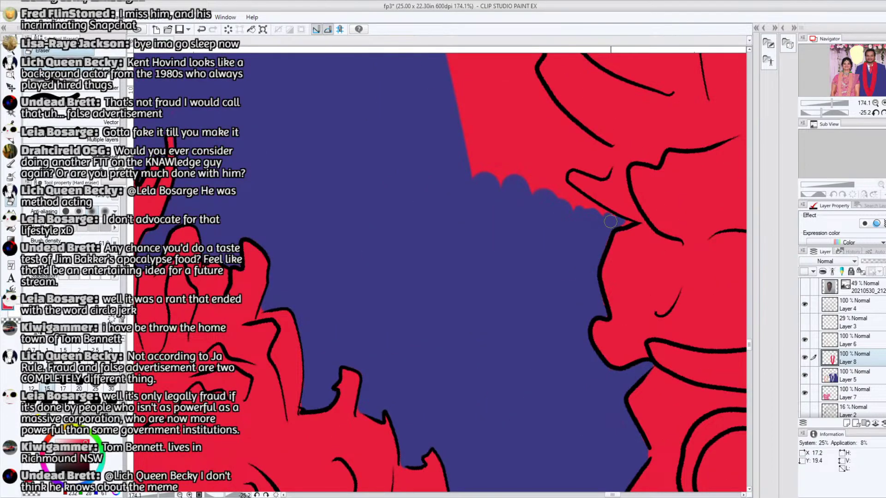
left_click(10, 143)
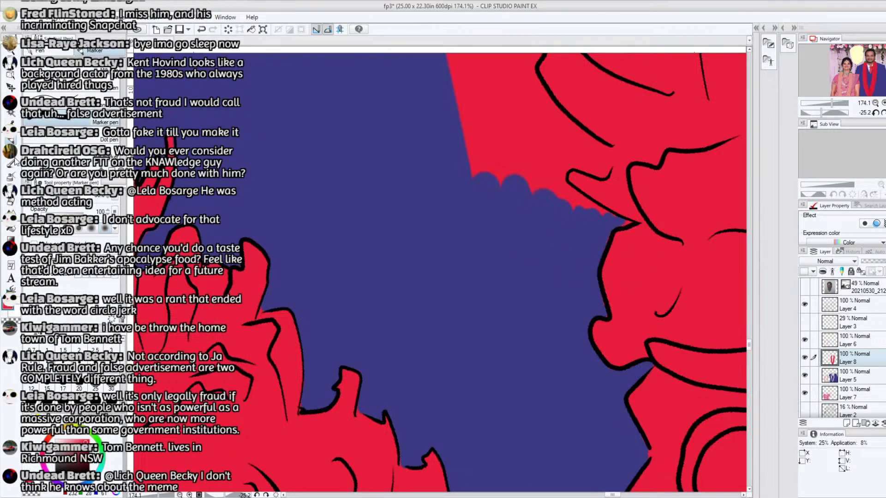
left_click(11, 202)
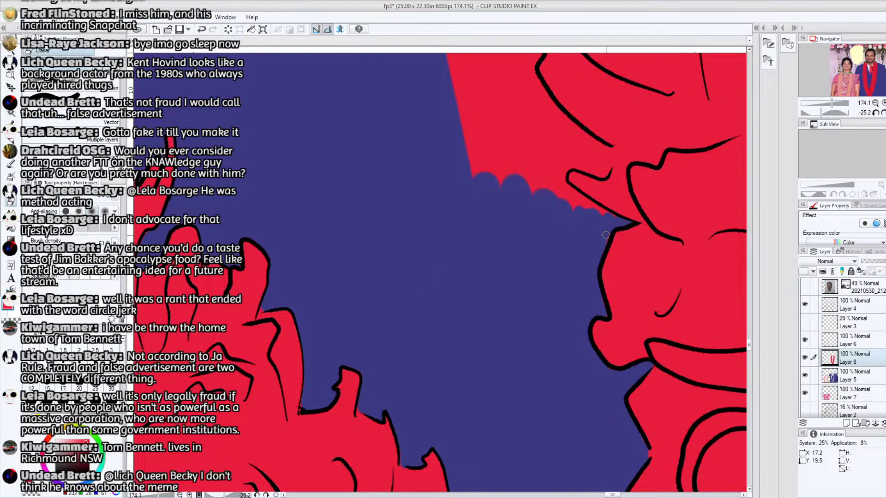
mouse_move(614, 216)
left_mouse_down()
mouse_move(592, 207)
mouse_move(613, 217)
mouse_move(560, 177)
mouse_move(579, 197)
mouse_move(573, 204)
mouse_move(556, 196)
mouse_move(532, 130)
mouse_move(515, 111)
mouse_move(514, 171)
mouse_move(543, 201)
mouse_move(550, 193)
mouse_move(522, 192)
mouse_move(516, 140)
left_mouse_up()
left_click_drag(561, 169, 585, 172)
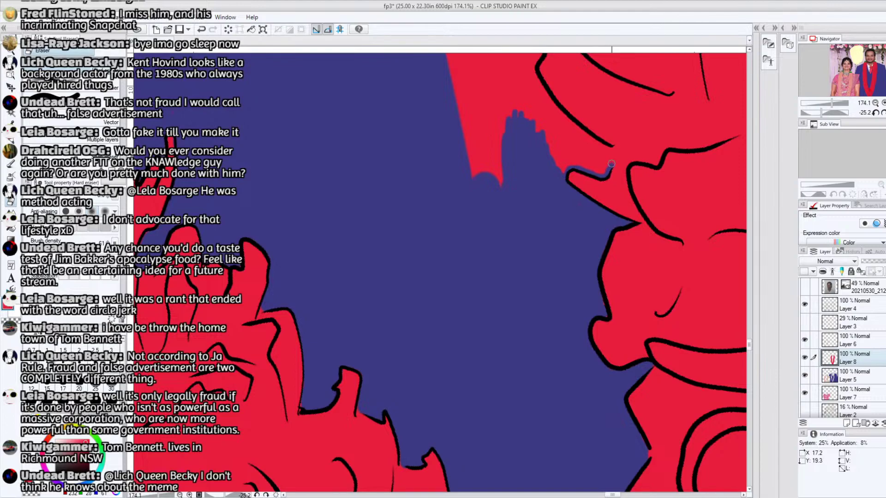
mouse_move(604, 146)
left_mouse_down()
mouse_move(603, 171)
mouse_move(563, 169)
mouse_move(568, 155)
mouse_move(556, 151)
mouse_move(557, 167)
mouse_move(561, 120)
mouse_move(604, 153)
mouse_move(595, 147)
mouse_move(588, 169)
mouse_move(562, 151)
mouse_move(583, 137)
left_mouse_up()
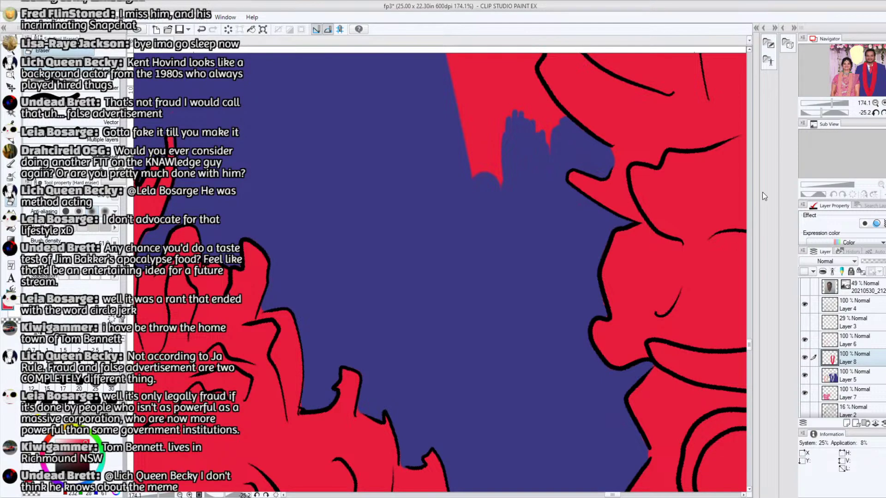
Erase the red spill up the wavy petal edge and around the large rounded petal above it
left_click_drag(748, 346, 749, 341)
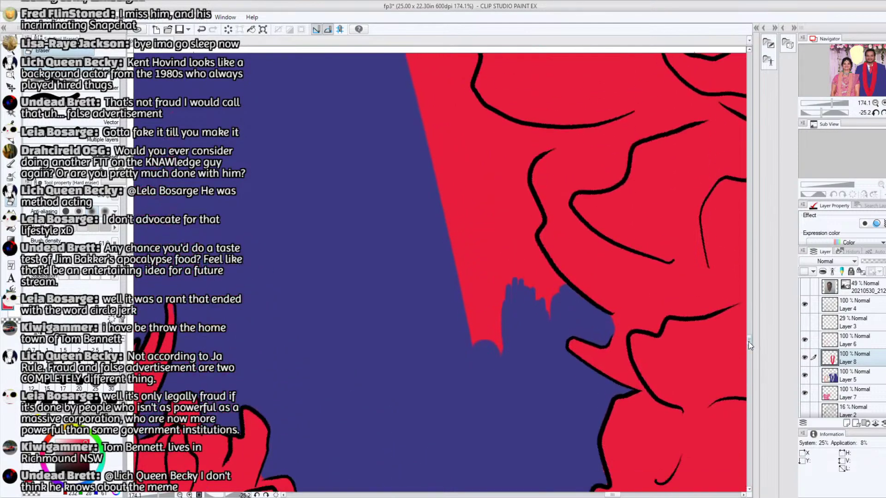
mouse_move(451, 306)
left_mouse_down()
mouse_move(498, 369)
mouse_move(509, 361)
mouse_move(524, 312)
mouse_move(559, 293)
mouse_move(552, 283)
mouse_move(563, 292)
mouse_move(542, 261)
mouse_move(540, 296)
mouse_move(500, 345)
mouse_move(498, 269)
mouse_move(510, 223)
mouse_move(499, 216)
mouse_move(531, 249)
mouse_move(531, 230)
mouse_move(534, 249)
mouse_move(527, 199)
mouse_move(537, 220)
mouse_move(519, 174)
mouse_move(542, 138)
mouse_move(519, 134)
mouse_move(526, 133)
mouse_move(507, 170)
mouse_move(502, 208)
mouse_move(514, 184)
mouse_move(519, 224)
mouse_move(524, 155)
mouse_move(485, 232)
mouse_move(444, 168)
mouse_move(453, 179)
mouse_move(469, 172)
mouse_move(483, 210)
mouse_move(505, 171)
left_mouse_up()
left_click_drag(750, 342, 749, 337)
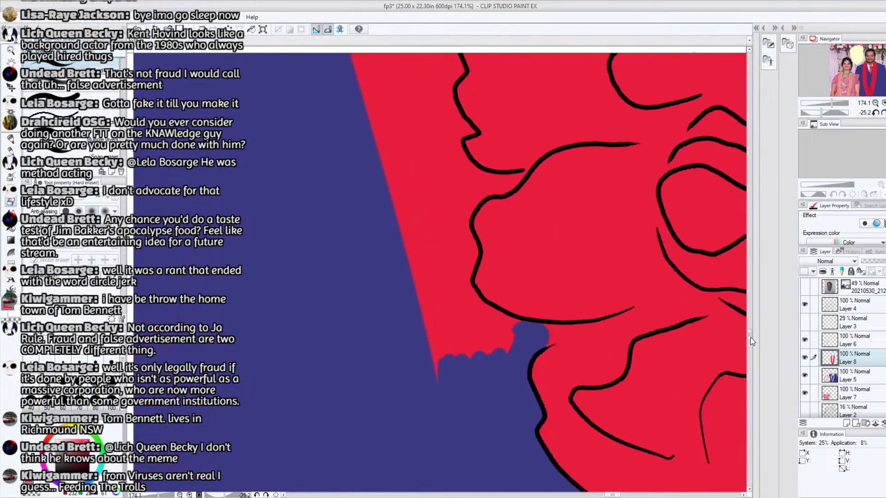
mouse_move(532, 331)
left_mouse_down()
mouse_move(481, 308)
mouse_move(463, 287)
mouse_move(459, 327)
mouse_move(439, 364)
mouse_move(426, 349)
mouse_move(427, 275)
mouse_move(480, 343)
mouse_move(505, 337)
mouse_move(505, 345)
mouse_move(477, 358)
mouse_move(461, 284)
mouse_move(470, 255)
mouse_move(459, 205)
mouse_move(451, 269)
mouse_move(434, 217)
mouse_move(417, 230)
mouse_move(408, 194)
mouse_move(412, 206)
mouse_move(461, 219)
mouse_move(471, 198)
mouse_move(468, 210)
mouse_move(477, 194)
mouse_move(516, 177)
mouse_move(510, 185)
mouse_move(487, 183)
left_mouse_up()
Rotate the canvas and erase the red spill along the scalloped petal edge above the large rounded petal
left_click_drag(821, 112, 826, 112)
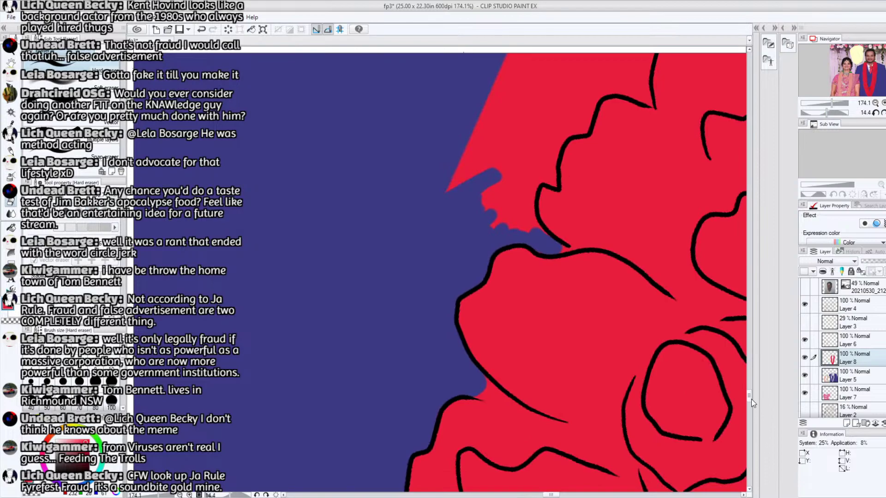
scroll(754, 406, "up", 4)
mouse_move(535, 346)
left_mouse_down()
mouse_move(521, 302)
mouse_move(534, 291)
mouse_move(532, 279)
mouse_move(515, 334)
mouse_move(514, 263)
mouse_move(502, 329)
mouse_move(491, 323)
mouse_move(490, 337)
mouse_move(445, 324)
mouse_move(465, 283)
mouse_move(483, 326)
mouse_move(533, 286)
mouse_move(553, 296)
mouse_move(552, 267)
mouse_move(604, 127)
mouse_move(577, 113)
mouse_move(540, 117)
mouse_move(513, 181)
left_mouse_up()
mouse_move(517, 148)
left_mouse_down()
mouse_move(537, 98)
mouse_move(554, 86)
mouse_move(539, 114)
left_mouse_up()
mouse_move(563, 249)
left_mouse_down()
mouse_move(576, 225)
mouse_move(581, 230)
mouse_move(603, 202)
mouse_move(648, 216)
mouse_move(641, 145)
mouse_move(640, 189)
mouse_move(655, 141)
mouse_move(643, 187)
mouse_move(633, 161)
mouse_move(645, 116)
mouse_move(622, 131)
mouse_move(633, 102)
mouse_move(651, 89)
mouse_move(646, 132)
left_mouse_up()
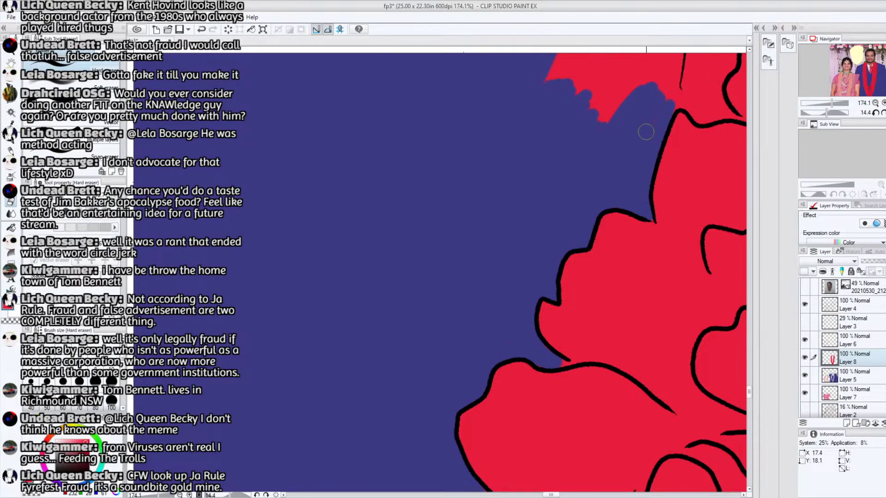
Erase the red spill around the upright pointed petal tip and across the lower end of the long jacket line
left_click_drag(749, 392, 752, 378)
left_click_drag(557, 496, 566, 496)
mouse_move(318, 382)
left_mouse_down()
mouse_move(324, 407)
mouse_move(345, 396)
mouse_move(316, 388)
mouse_move(345, 223)
mouse_move(358, 202)
mouse_move(358, 344)
mouse_move(370, 195)
mouse_move(393, 140)
mouse_move(422, 114)
mouse_move(373, 377)
mouse_move(370, 313)
mouse_move(408, 152)
mouse_move(427, 127)
mouse_move(392, 242)
mouse_move(369, 263)
mouse_move(378, 194)
mouse_move(386, 177)
mouse_move(397, 358)
mouse_move(401, 213)
mouse_move(439, 135)
mouse_move(417, 185)
mouse_move(401, 297)
left_mouse_up()
mouse_move(832, 102)
left_mouse_down()
mouse_move(820, 107)
mouse_move(826, 119)
mouse_move(831, 105)
left_mouse_up()
mouse_move(416, 359)
left_mouse_down()
mouse_move(440, 376)
mouse_move(463, 371)
mouse_move(453, 331)
mouse_move(463, 329)
mouse_move(457, 348)
mouse_move(469, 326)
mouse_move(469, 300)
mouse_move(448, 357)
mouse_move(421, 305)
mouse_move(436, 314)
mouse_move(441, 269)
mouse_move(426, 351)
mouse_move(449, 364)
mouse_move(423, 338)
mouse_move(404, 352)
mouse_move(401, 330)
mouse_move(405, 342)
mouse_move(384, 356)
left_mouse_up()
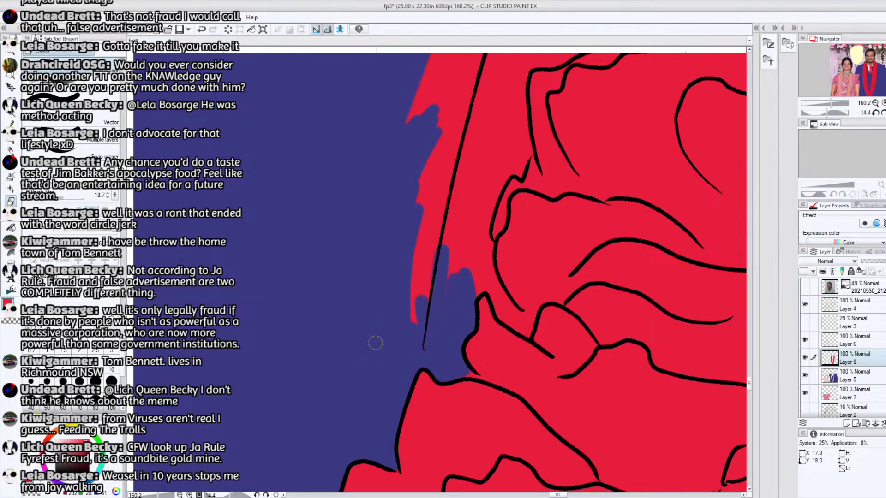
mouse_move(407, 190)
left_mouse_down()
mouse_move(406, 296)
mouse_move(424, 320)
mouse_move(466, 258)
mouse_move(476, 290)
mouse_move(492, 283)
mouse_move(502, 318)
mouse_move(504, 305)
mouse_move(511, 313)
mouse_move(504, 318)
left_mouse_up()
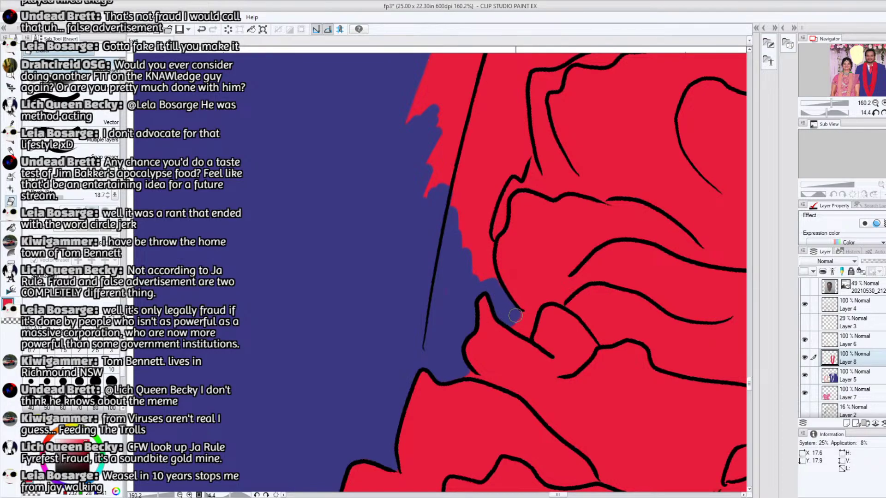
Erase the red in the narrow pocket behind the pointed petal tip and up the neighbouring rounded petal
mouse_move(513, 323)
left_mouse_down()
mouse_move(471, 252)
mouse_move(493, 279)
mouse_move(479, 222)
mouse_move(461, 238)
mouse_move(469, 201)
mouse_move(484, 234)
mouse_move(510, 168)
left_mouse_up()
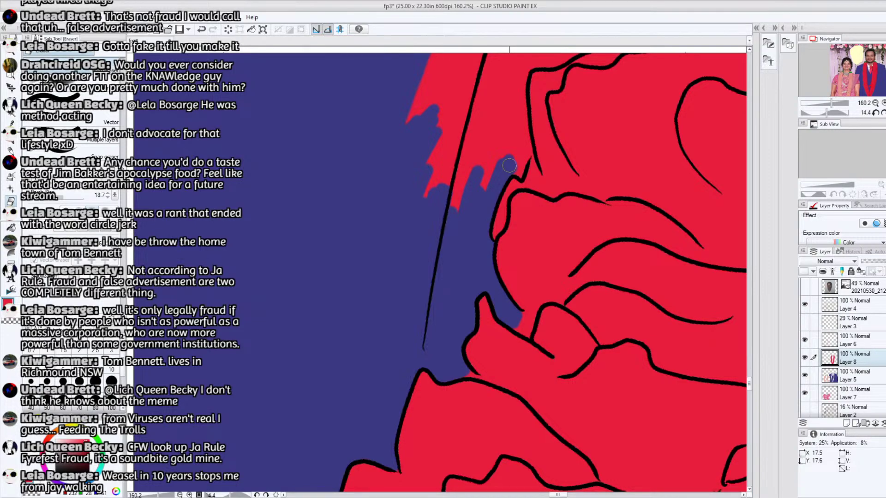
left_click(509, 165)
left_click(516, 317)
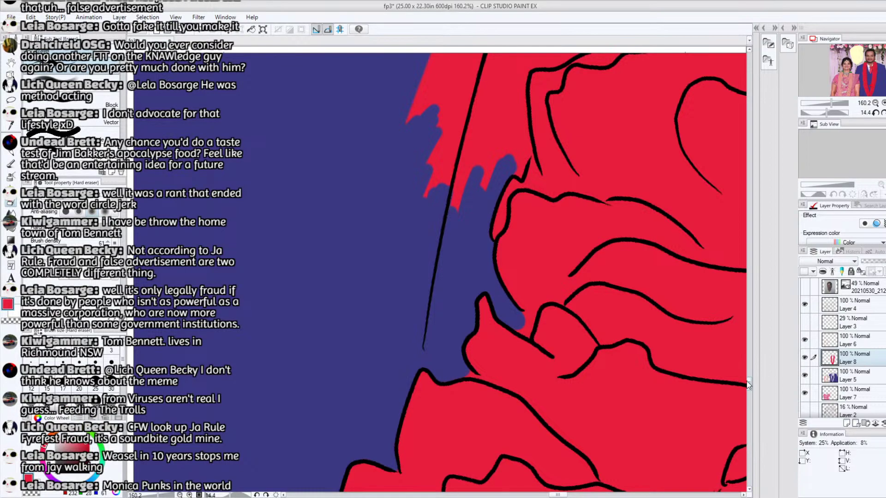
Erase the red spill on both sides of the jacket line, up past the thickly outlined curved petal
scroll(748, 374, "up", 5)
mouse_move(513, 385)
left_mouse_down()
mouse_move(516, 301)
mouse_move(523, 354)
mouse_move(521, 322)
mouse_move(508, 365)
mouse_move(517, 360)
mouse_move(488, 394)
mouse_move(480, 346)
mouse_move(443, 346)
mouse_move(418, 318)
mouse_move(415, 280)
mouse_move(411, 308)
mouse_move(455, 412)
mouse_move(478, 359)
mouse_move(460, 397)
mouse_move(477, 321)
mouse_move(479, 359)
mouse_move(472, 343)
mouse_move(486, 280)
mouse_move(498, 282)
mouse_move(492, 376)
mouse_move(508, 265)
mouse_move(502, 230)
mouse_move(457, 195)
mouse_move(445, 258)
mouse_move(467, 320)
mouse_move(497, 242)
left_mouse_up()
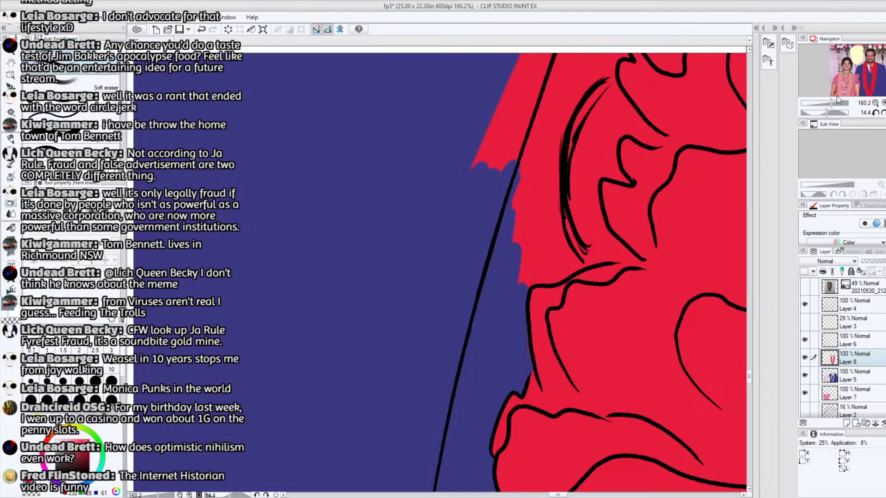
left_click_drag(559, 495, 563, 495)
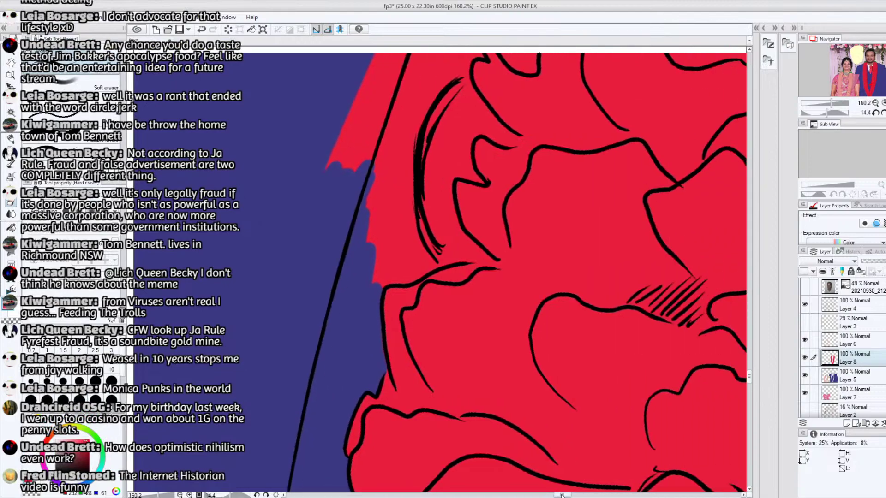
mouse_move(375, 272)
left_mouse_down()
mouse_move(410, 275)
mouse_move(428, 263)
mouse_move(406, 231)
mouse_move(423, 268)
mouse_move(411, 274)
mouse_move(397, 189)
mouse_move(376, 262)
mouse_move(373, 179)
mouse_move(395, 231)
mouse_move(408, 234)
mouse_move(404, 194)
mouse_move(422, 99)
mouse_move(413, 134)
mouse_move(415, 95)
mouse_move(369, 152)
mouse_move(388, 102)
mouse_move(341, 157)
mouse_move(392, 110)
left_mouse_up()
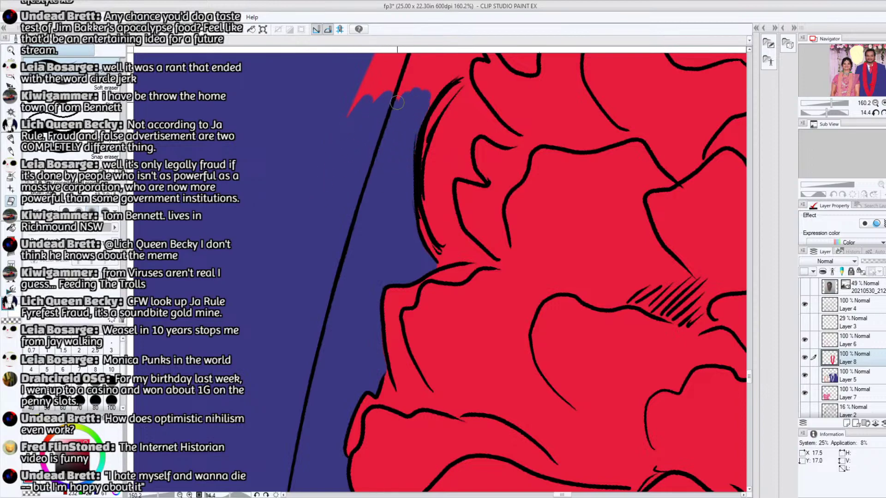
Erase the red spill along the jacket line and in the deep notch beside the small curled petal tip
left_click_drag(751, 374, 751, 367)
mouse_move(414, 326)
left_mouse_down()
mouse_move(393, 386)
mouse_move(432, 419)
mouse_move(480, 382)
mouse_move(468, 362)
mouse_move(485, 355)
mouse_move(475, 372)
mouse_move(458, 353)
mouse_move(449, 385)
mouse_move(428, 402)
mouse_move(412, 401)
mouse_move(448, 230)
mouse_move(386, 365)
mouse_move(432, 351)
mouse_move(424, 357)
mouse_move(458, 335)
mouse_move(497, 372)
mouse_move(480, 366)
mouse_move(497, 368)
mouse_move(530, 396)
mouse_move(534, 374)
mouse_move(527, 380)
mouse_move(506, 364)
mouse_move(487, 319)
mouse_move(482, 262)
mouse_move(466, 353)
mouse_move(509, 377)
mouse_move(459, 253)
mouse_move(449, 264)
mouse_move(502, 333)
left_mouse_up()
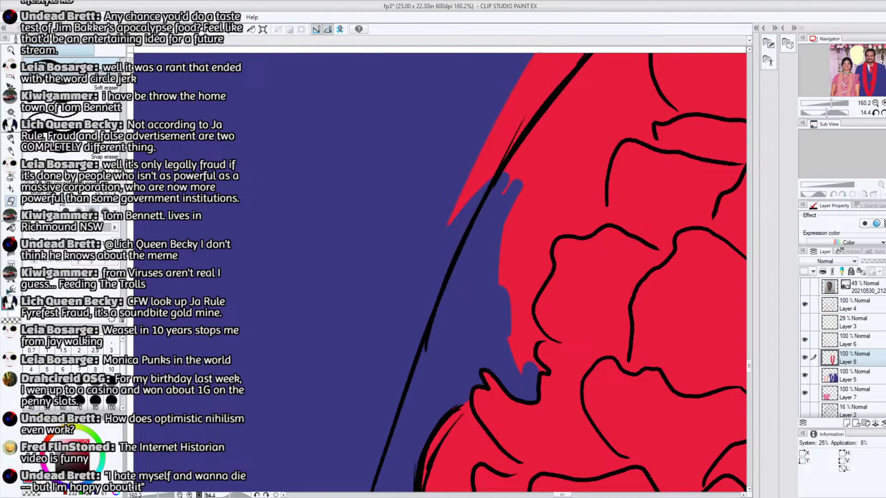
left_click_drag(525, 376, 515, 338)
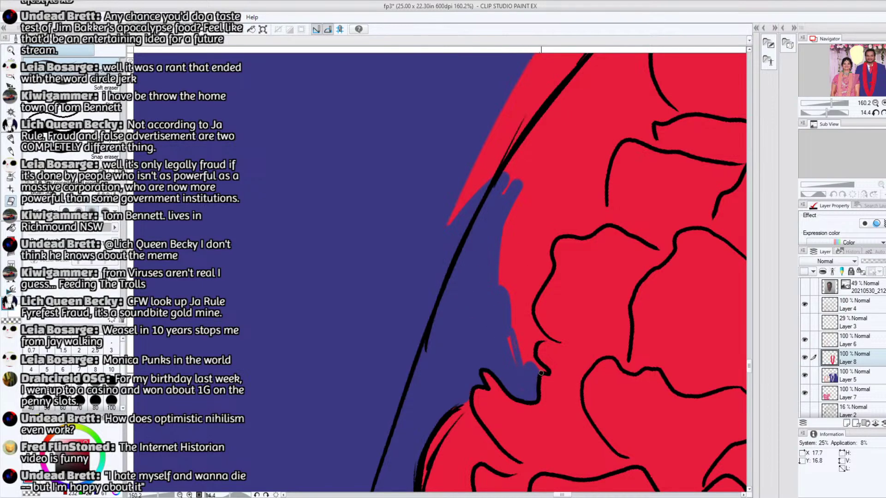
mouse_move(543, 370)
left_mouse_down()
mouse_move(525, 346)
mouse_move(521, 299)
mouse_move(525, 320)
left_mouse_up()
left_click_drag(533, 355, 531, 333)
left_click_drag(513, 359, 507, 282)
left_click_drag(511, 332, 516, 276)
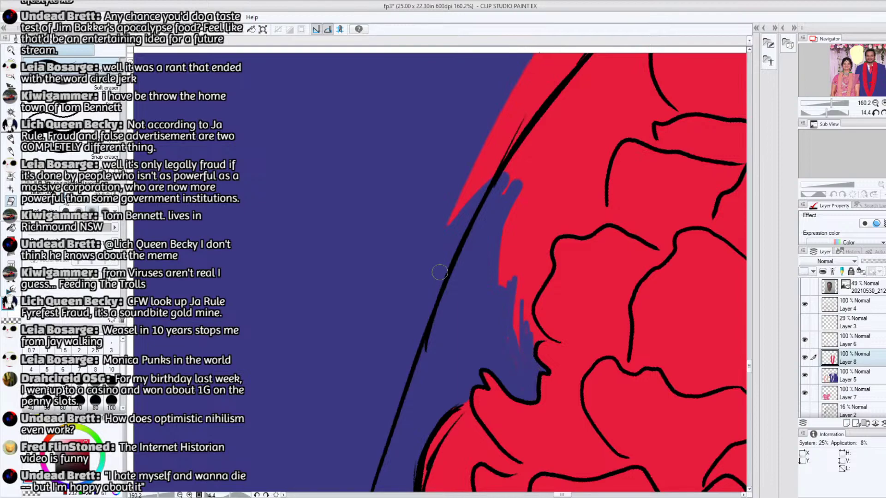
Erase the red spill around the bulging petal above the notch and up to the next petal's upper corner
left_click_drag(507, 347, 511, 279)
left_click_drag(515, 347, 523, 310)
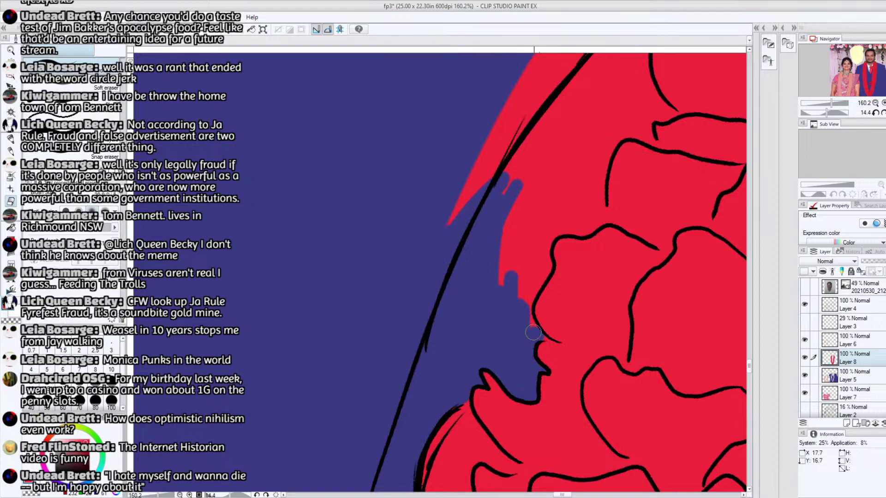
mouse_move(521, 300)
left_mouse_down()
mouse_move(542, 241)
mouse_move(532, 266)
mouse_move(520, 264)
mouse_move(496, 289)
mouse_move(493, 241)
mouse_move(476, 220)
mouse_move(444, 250)
mouse_move(446, 229)
mouse_move(481, 153)
mouse_move(521, 121)
mouse_move(546, 120)
mouse_move(521, 223)
mouse_move(550, 224)
mouse_move(545, 240)
mouse_move(558, 222)
mouse_move(556, 230)
mouse_move(587, 228)
mouse_move(596, 211)
mouse_move(598, 221)
mouse_move(604, 158)
mouse_move(577, 225)
mouse_move(576, 171)
mouse_move(585, 172)
mouse_move(620, 111)
mouse_move(589, 117)
left_mouse_up()
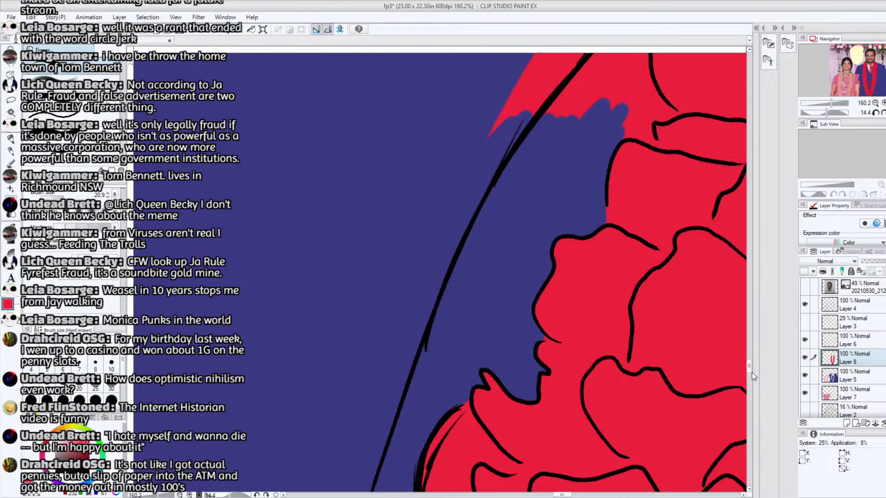
Erase the red spill over the jacket line below the collar's V and along the rounded petal beside it
left_click_drag(750, 371, 750, 363)
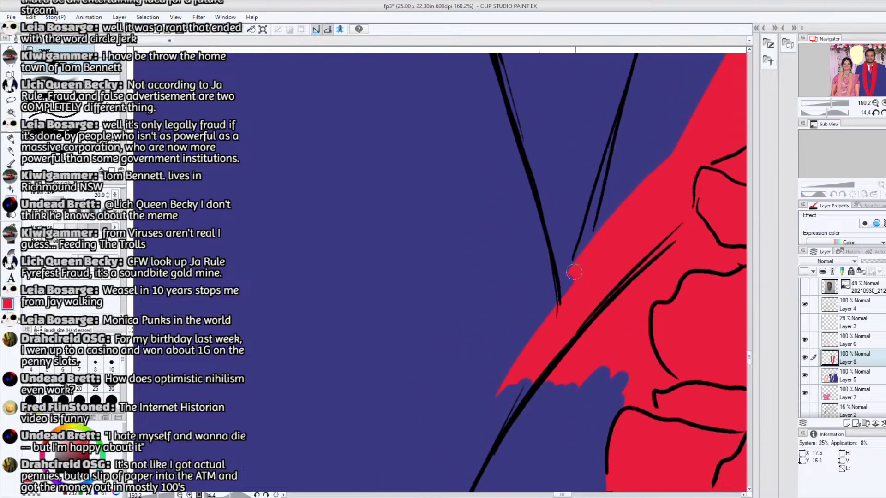
mouse_move(500, 388)
left_mouse_down()
mouse_move(548, 322)
mouse_move(604, 272)
mouse_move(588, 335)
mouse_move(601, 331)
mouse_move(607, 345)
mouse_move(584, 371)
mouse_move(633, 370)
mouse_move(624, 354)
mouse_move(625, 401)
mouse_move(648, 408)
mouse_move(648, 382)
mouse_move(664, 383)
mouse_move(640, 380)
mouse_move(644, 359)
mouse_move(628, 363)
mouse_move(622, 400)
mouse_move(608, 363)
left_mouse_up()
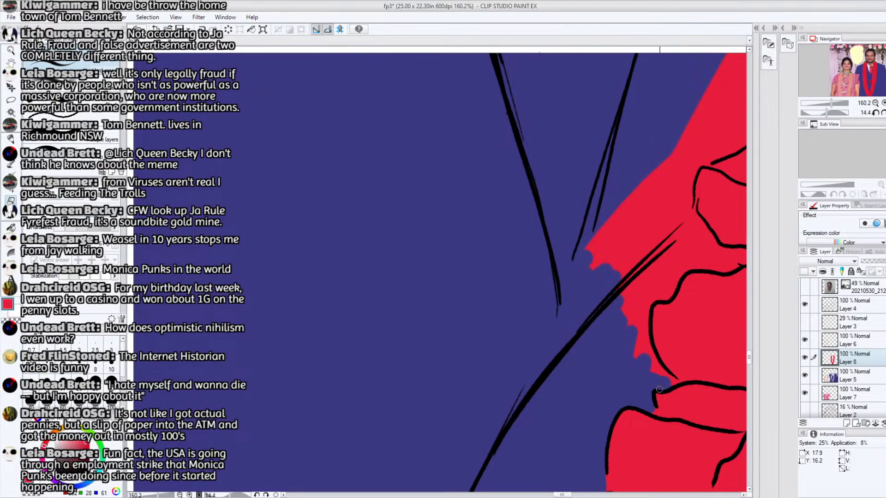
mouse_move(658, 361)
left_mouse_down()
mouse_move(644, 337)
mouse_move(656, 373)
mouse_move(638, 363)
mouse_move(631, 372)
mouse_move(646, 348)
left_mouse_up()
left_click_drag(639, 300, 644, 257)
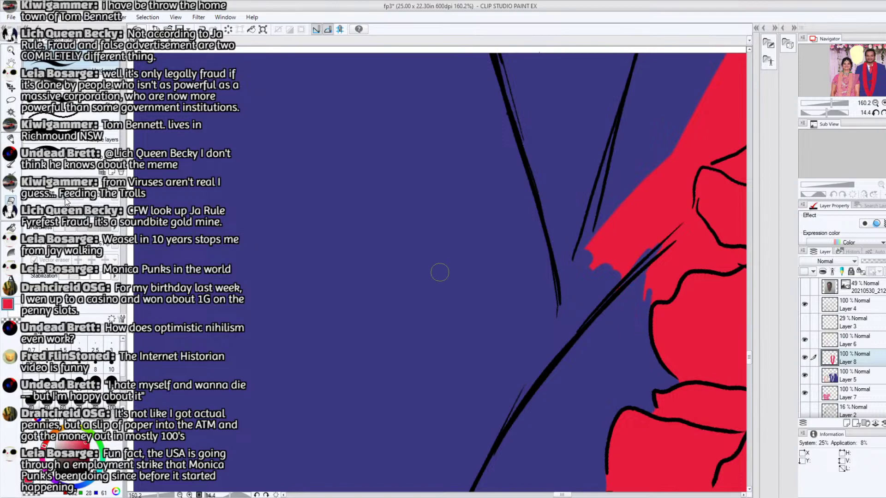
Erase the red past the jacket line's upper end and around the small rounded petal beside the collar
mouse_move(631, 303)
left_mouse_down()
mouse_move(653, 242)
mouse_move(668, 237)
mouse_move(652, 239)
mouse_move(654, 210)
mouse_move(642, 186)
mouse_move(628, 255)
mouse_move(640, 280)
mouse_move(654, 283)
mouse_move(645, 303)
mouse_move(666, 293)
mouse_move(690, 262)
left_mouse_up()
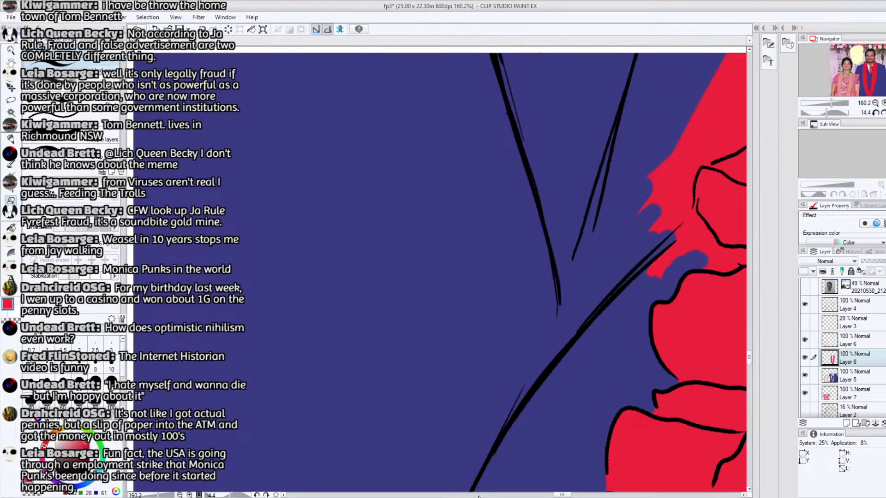
left_click_drag(567, 496, 577, 496)
mouse_move(397, 267)
left_mouse_down()
mouse_move(440, 259)
mouse_move(351, 266)
mouse_move(347, 226)
mouse_move(345, 236)
mouse_move(359, 206)
mouse_move(326, 156)
mouse_move(337, 203)
mouse_move(360, 237)
mouse_move(392, 257)
mouse_move(417, 256)
mouse_move(398, 250)
mouse_move(368, 202)
mouse_move(390, 230)
mouse_move(375, 194)
mouse_move(372, 211)
mouse_move(376, 185)
mouse_move(389, 153)
mouse_move(404, 152)
mouse_move(352, 181)
mouse_move(379, 155)
mouse_move(425, 142)
left_mouse_up()
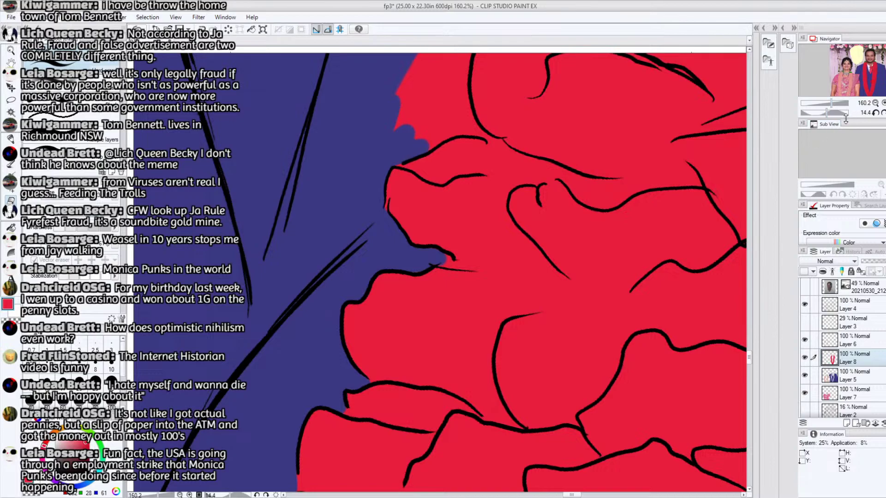
Erase the red spill above the curled petal, around the large rounded petal and in the notch beside the next petal up
left_click_drag(749, 365, 749, 342)
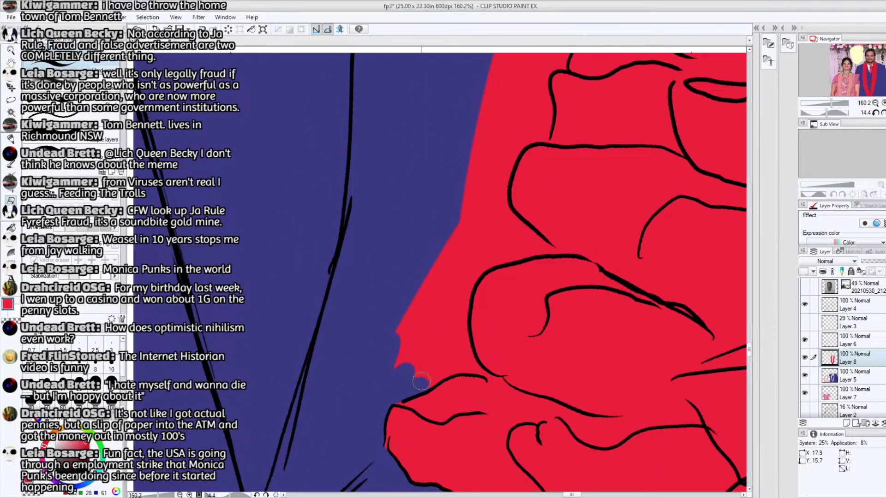
left_click_drag(427, 382, 463, 365)
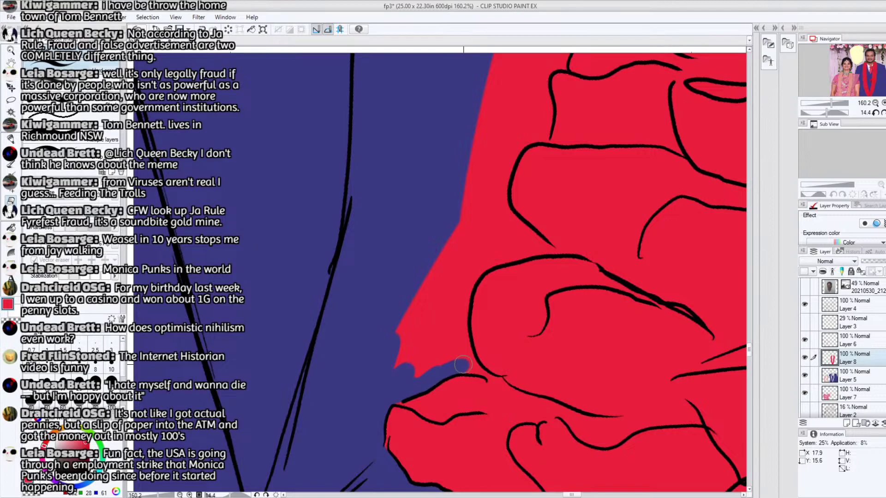
mouse_move(394, 375)
left_mouse_down()
mouse_move(407, 327)
mouse_move(412, 369)
mouse_move(437, 312)
mouse_move(448, 351)
mouse_move(468, 366)
mouse_move(460, 333)
mouse_move(463, 348)
mouse_move(437, 368)
mouse_move(417, 323)
mouse_move(409, 326)
mouse_move(432, 294)
mouse_move(445, 332)
mouse_move(459, 327)
mouse_move(462, 285)
mouse_move(527, 241)
left_mouse_up()
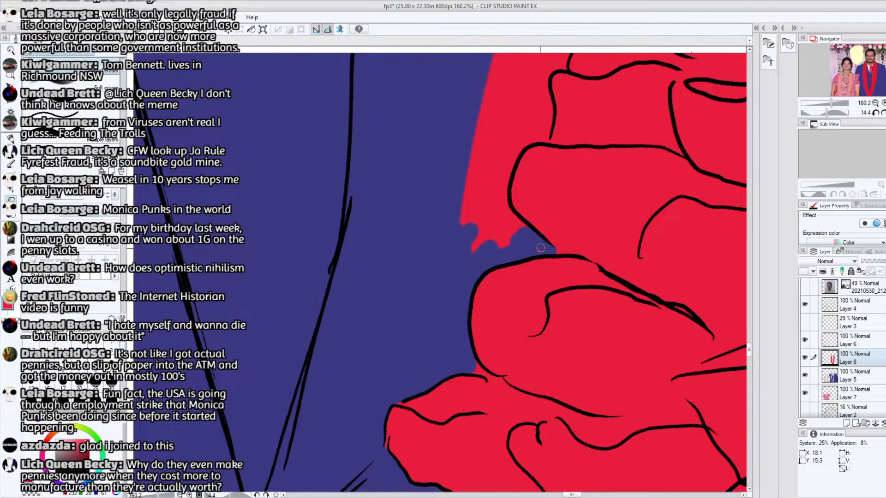
mouse_move(510, 243)
left_mouse_down()
mouse_move(467, 194)
mouse_move(459, 251)
mouse_move(476, 178)
mouse_move(525, 234)
mouse_move(509, 221)
mouse_move(510, 144)
mouse_move(525, 129)
mouse_move(522, 109)
mouse_move(490, 164)
mouse_move(505, 105)
left_mouse_up()
mouse_move(468, 181)
left_mouse_down()
mouse_move(496, 108)
mouse_move(473, 156)
left_mouse_up()
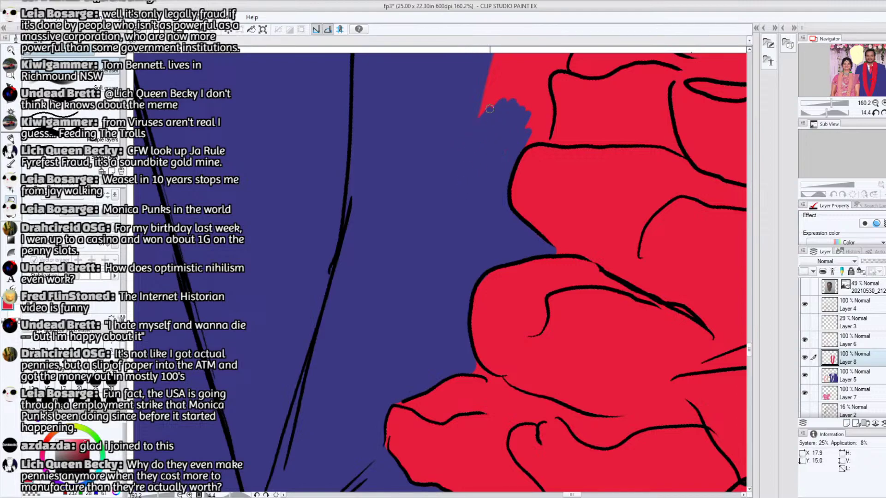
Erase the red beside the squarish petal, the thin folded petal and the tall rounded petal above them
left_click_drag(750, 354, 750, 348)
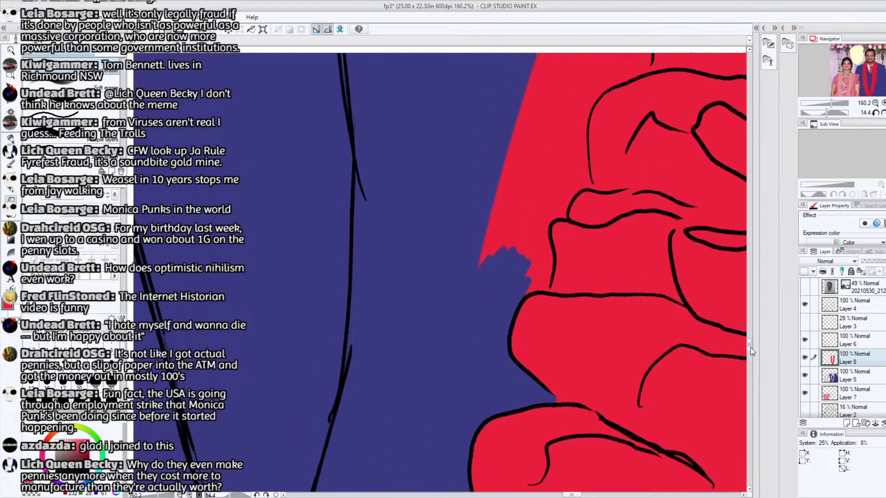
mouse_move(483, 261)
left_mouse_down()
mouse_move(488, 226)
mouse_move(514, 199)
mouse_move(508, 270)
mouse_move(529, 260)
mouse_move(527, 280)
left_mouse_up()
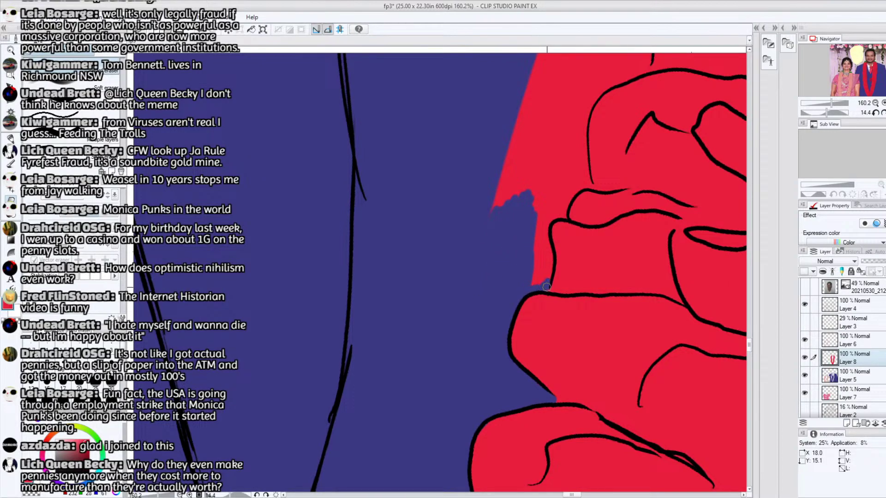
mouse_move(550, 259)
left_mouse_down()
mouse_move(546, 232)
mouse_move(535, 238)
mouse_move(532, 283)
mouse_move(542, 243)
mouse_move(541, 264)
left_mouse_up()
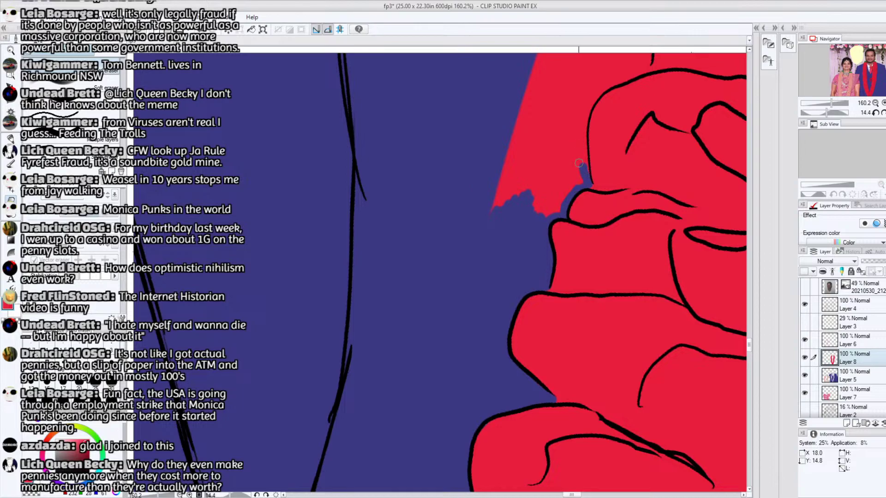
mouse_move(583, 154)
left_mouse_down()
mouse_move(583, 121)
mouse_move(602, 85)
mouse_move(585, 106)
mouse_move(574, 152)
mouse_move(582, 181)
mouse_move(550, 198)
mouse_move(545, 213)
mouse_move(555, 208)
mouse_move(562, 158)
mouse_move(554, 158)
mouse_move(555, 131)
mouse_move(513, 147)
mouse_move(533, 125)
mouse_move(572, 114)
mouse_move(587, 88)
mouse_move(547, 84)
mouse_move(571, 95)
left_mouse_up()
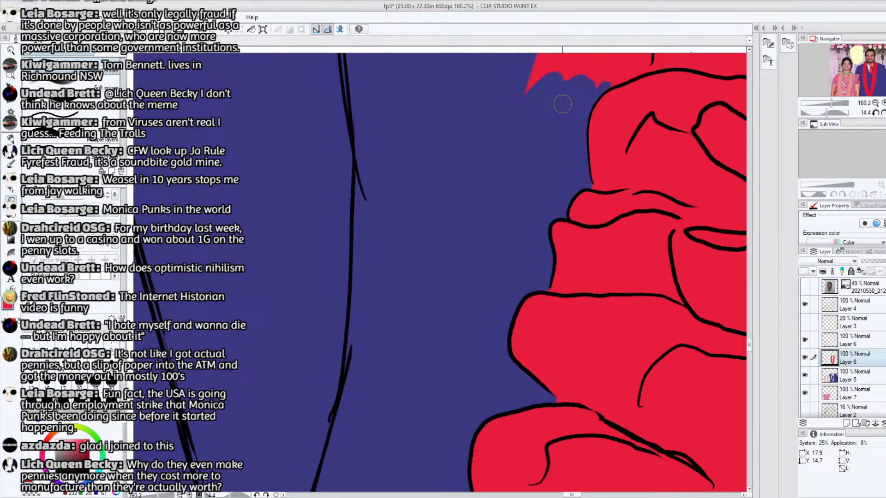
Erase the red wedge past the tall rounded petal's top and along the two stacked petals above it
left_click_drag(749, 345, 750, 339)
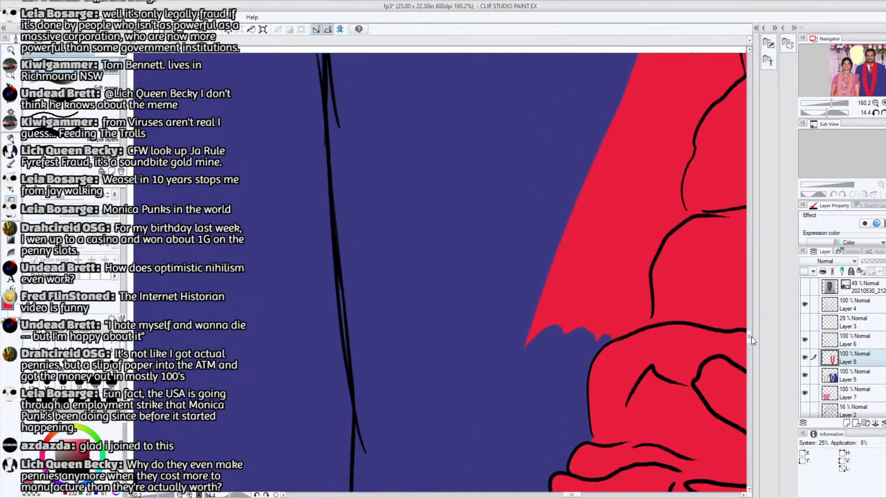
mouse_move(541, 339)
left_mouse_down()
mouse_move(553, 279)
mouse_move(576, 281)
mouse_move(569, 347)
mouse_move(641, 314)
mouse_move(634, 254)
mouse_move(618, 316)
mouse_move(608, 301)
mouse_move(616, 247)
mouse_move(571, 293)
mouse_move(550, 296)
mouse_move(551, 280)
mouse_move(594, 235)
mouse_move(602, 164)
left_mouse_up()
mouse_move(639, 257)
left_mouse_down()
mouse_move(673, 210)
mouse_move(679, 215)
mouse_move(670, 182)
mouse_move(671, 196)
mouse_move(686, 150)
mouse_move(656, 218)
mouse_move(662, 93)
mouse_move(675, 160)
left_mouse_up()
Erase the broad red spill beside the flower with the small swirled centre, up to its angular petal corner
scroll(706, 249, "right", 7)
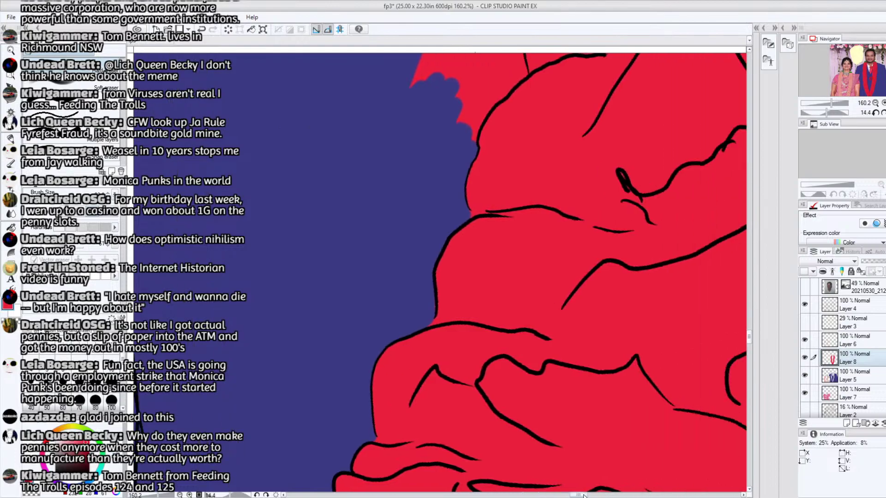
scroll(740, 336, "up", 6)
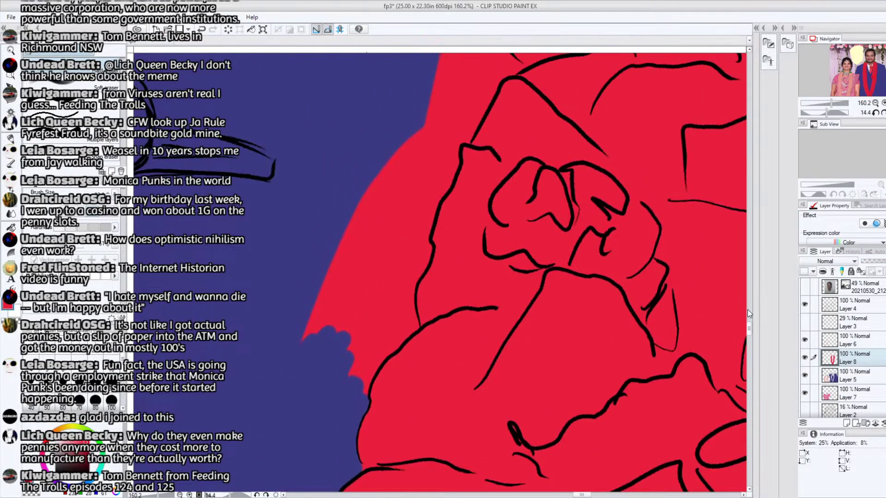
mouse_move(300, 367)
left_mouse_down()
mouse_move(328, 323)
mouse_move(347, 367)
mouse_move(409, 328)
mouse_move(400, 281)
mouse_move(384, 333)
mouse_move(362, 287)
mouse_move(383, 230)
mouse_move(376, 330)
mouse_move(390, 231)
mouse_move(408, 280)
mouse_move(418, 277)
mouse_move(420, 240)
mouse_move(395, 237)
mouse_move(368, 264)
mouse_move(383, 243)
mouse_move(402, 239)
mouse_move(416, 198)
mouse_move(425, 217)
left_mouse_up()
mouse_move(423, 248)
left_mouse_down()
mouse_move(450, 138)
mouse_move(424, 168)
mouse_move(405, 165)
mouse_move(455, 108)
mouse_move(437, 146)
left_mouse_up()
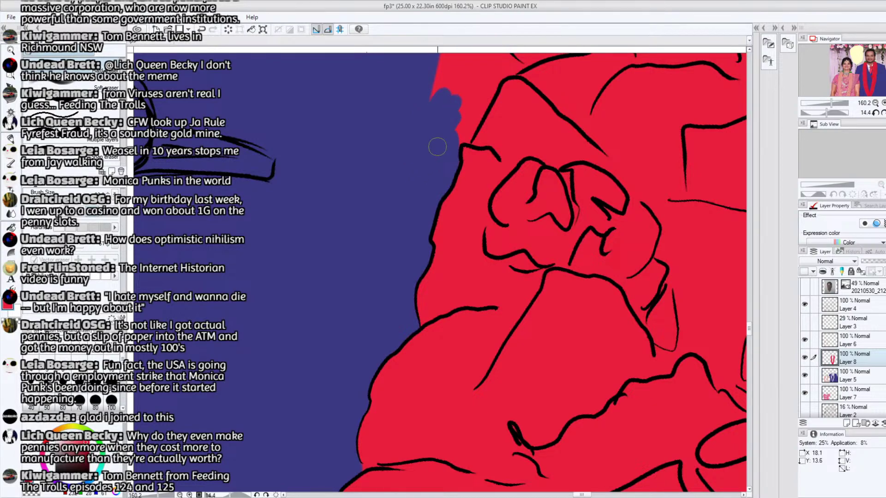
Erase the red past the pointed petal tip, then reduce the eraser size and trim the notch and bumpy petal above
left_click_drag(749, 327, 751, 324)
mouse_move(452, 331)
left_mouse_down()
mouse_move(469, 322)
mouse_move(498, 265)
mouse_move(483, 246)
left_mouse_up()
mouse_move(476, 252)
left_mouse_down()
mouse_move(432, 288)
mouse_move(443, 295)
mouse_move(467, 218)
mouse_move(461, 166)
mouse_move(460, 189)
left_mouse_up()
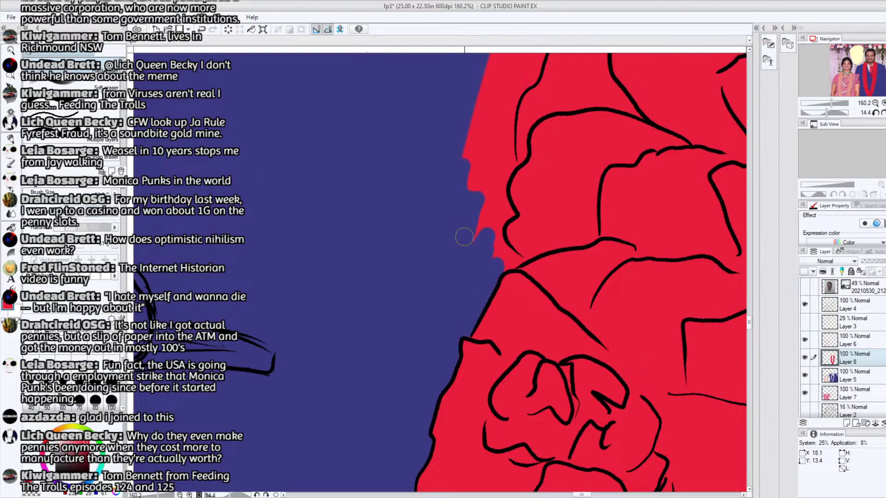
key("bracketleft")
key("bracketleft")
key("bracketleft")
key("bracketleft")
mouse_move(515, 264)
left_mouse_down()
mouse_move(493, 247)
mouse_move(509, 249)
mouse_move(505, 262)
mouse_move(500, 238)
left_mouse_up()
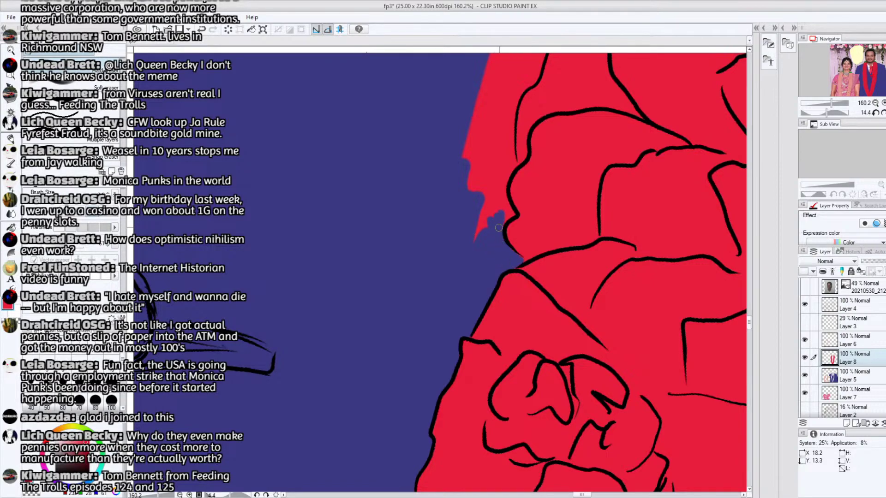
mouse_move(505, 201)
left_mouse_down()
mouse_move(493, 198)
mouse_move(501, 203)
mouse_move(482, 222)
mouse_move(486, 237)
left_mouse_up()
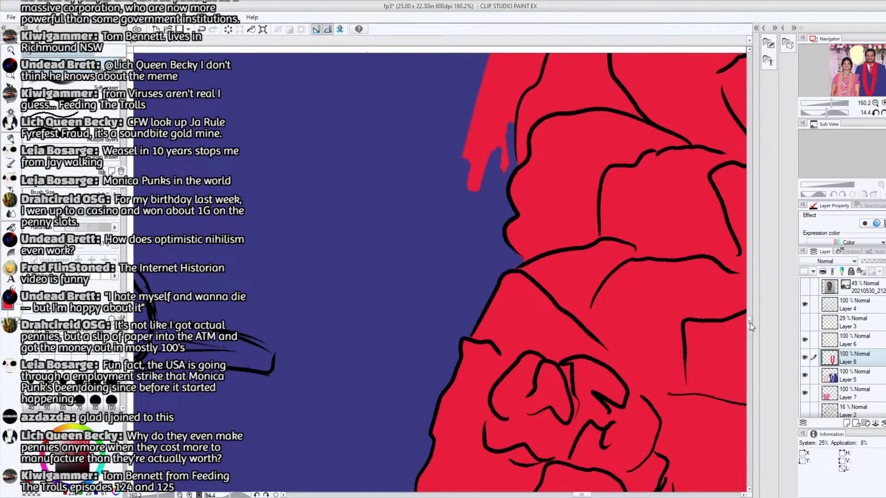
Erase the long red strip over the blue jacket beside the tall curved petals above the bumpy petal
left_click_drag(749, 322, 749, 319)
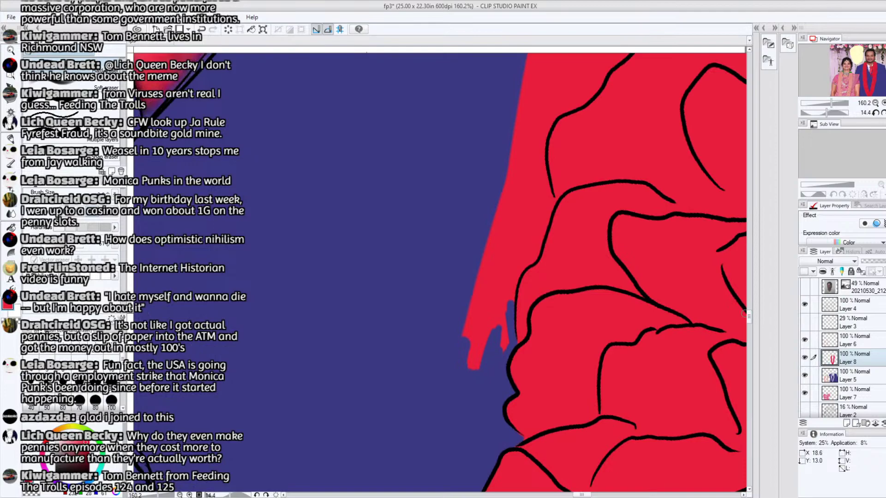
mouse_move(509, 317)
left_mouse_down()
mouse_move(515, 274)
mouse_move(517, 283)
mouse_move(539, 227)
mouse_move(505, 299)
mouse_move(502, 349)
mouse_move(498, 338)
mouse_move(484, 347)
mouse_move(496, 332)
mouse_move(502, 289)
mouse_move(488, 325)
left_mouse_up()
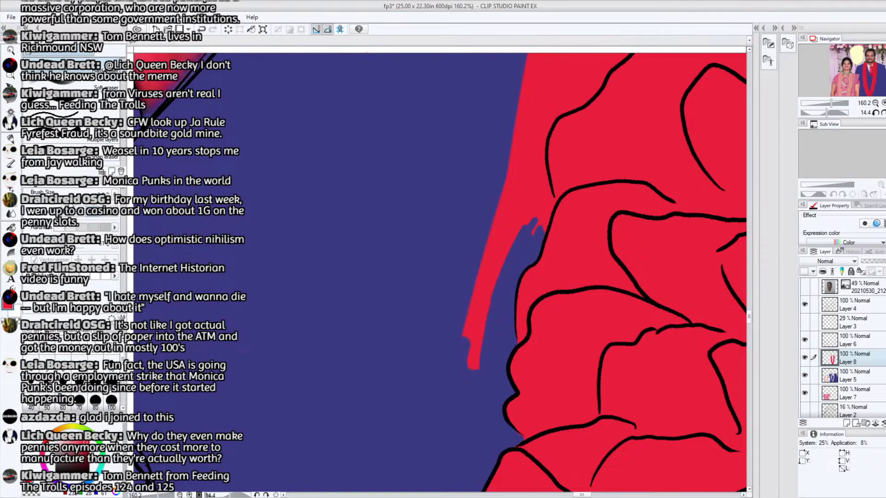
mouse_move(476, 368)
left_mouse_down()
mouse_move(485, 243)
mouse_move(502, 263)
mouse_move(511, 190)
mouse_move(527, 239)
mouse_move(536, 198)
mouse_move(537, 224)
mouse_move(539, 199)
mouse_move(542, 206)
mouse_move(525, 146)
mouse_move(514, 198)
mouse_move(535, 174)
mouse_move(544, 113)
mouse_move(514, 126)
left_mouse_up()
Erase the red along the long slanting petal edge up to the notch below the rounded, side-pointed petal
left_click_drag(748, 320, 749, 310)
left_click_drag(582, 496, 587, 496)
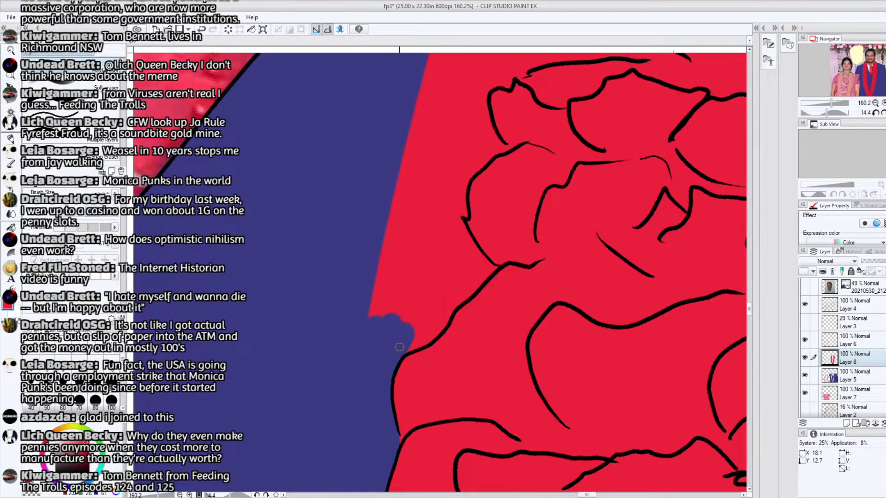
mouse_move(414, 346)
left_mouse_down()
mouse_move(477, 282)
mouse_move(465, 294)
left_mouse_up()
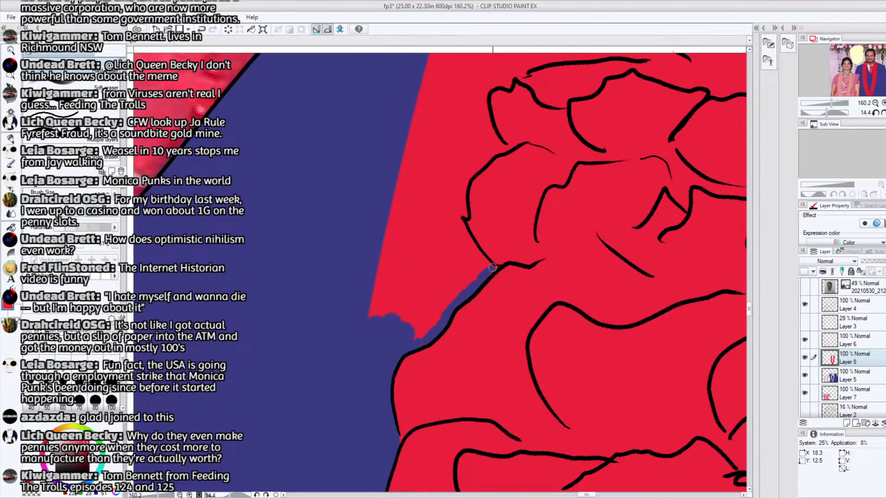
mouse_move(493, 269)
left_mouse_down()
mouse_move(419, 338)
mouse_move(458, 290)
mouse_move(408, 334)
mouse_move(398, 331)
mouse_move(440, 271)
mouse_move(393, 303)
mouse_move(371, 336)
mouse_move(379, 272)
left_mouse_up()
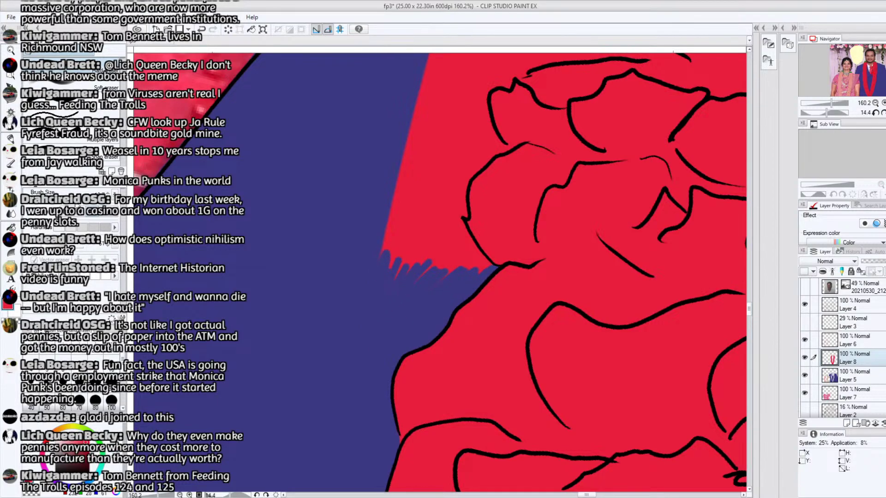
mouse_move(439, 273)
left_mouse_down()
mouse_move(449, 261)
mouse_move(411, 235)
mouse_move(387, 250)
left_mouse_up()
Erase the red around the rounded, side-pointed petal and beside the small spiked petal above it
mouse_move(399, 186)
left_mouse_down()
mouse_move(429, 236)
mouse_move(482, 270)
mouse_move(443, 212)
mouse_move(453, 249)
mouse_move(449, 199)
mouse_move(406, 178)
mouse_move(399, 152)
mouse_move(418, 139)
mouse_move(454, 203)
left_mouse_up()
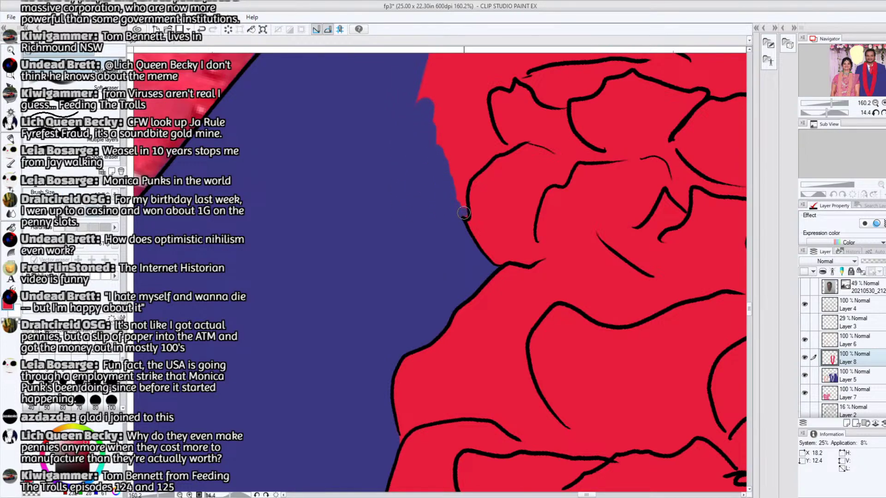
mouse_move(464, 213)
left_mouse_down()
mouse_move(461, 165)
mouse_move(461, 192)
mouse_move(488, 154)
left_mouse_up()
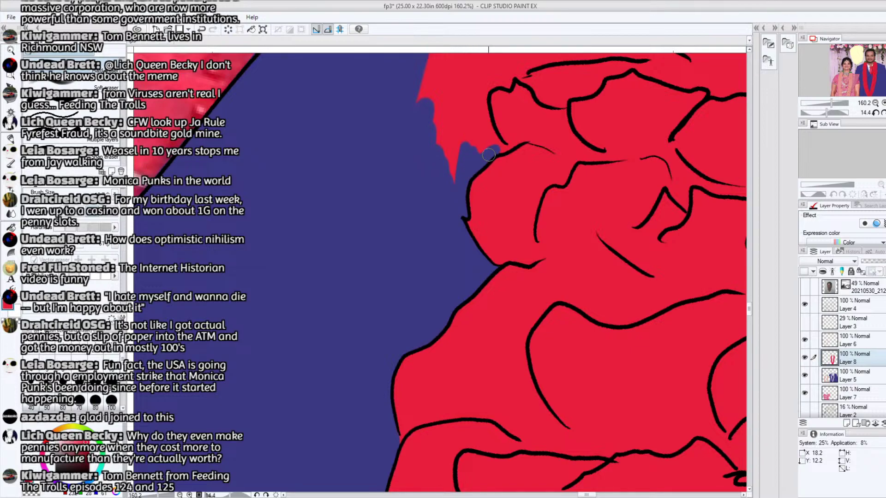
left_click_drag(751, 309, 750, 296)
mouse_move(501, 313)
left_mouse_down()
mouse_move(480, 251)
mouse_move(483, 310)
mouse_move(465, 304)
mouse_move(449, 341)
mouse_move(479, 184)
mouse_move(439, 317)
mouse_move(455, 159)
mouse_move(432, 203)
left_mouse_up()
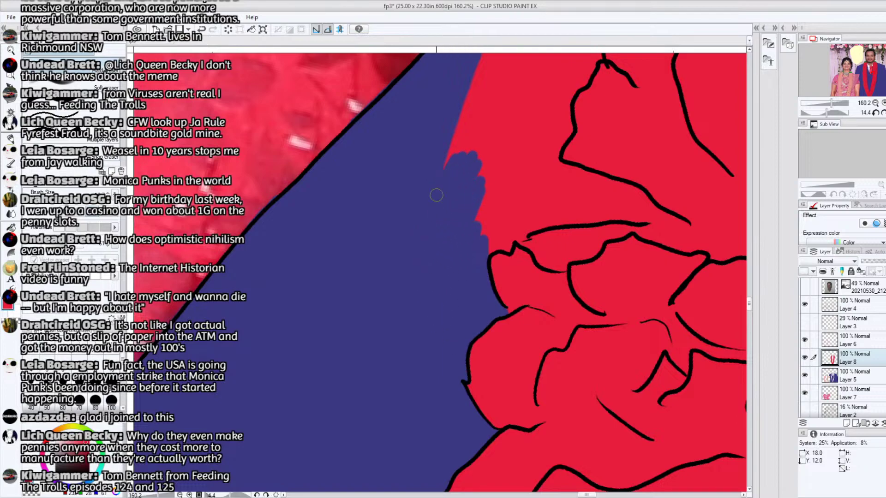
Erase the red from the deep notch above the small spiked petal and along the large pointed petal's side
mouse_move(479, 239)
left_mouse_down()
mouse_move(507, 249)
mouse_move(509, 231)
mouse_move(527, 224)
mouse_move(603, 214)
mouse_move(424, 215)
mouse_move(450, 218)
mouse_move(458, 206)
mouse_move(465, 215)
mouse_move(447, 189)
mouse_move(445, 203)
mouse_move(399, 197)
left_mouse_up()
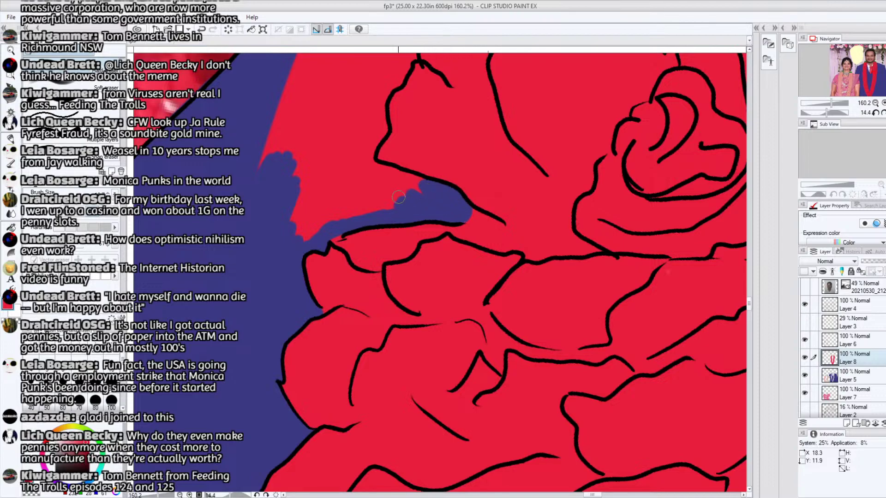
mouse_move(300, 239)
left_mouse_down()
mouse_move(333, 149)
mouse_move(346, 210)
mouse_move(367, 173)
mouse_move(370, 201)
mouse_move(369, 172)
mouse_move(419, 183)
mouse_move(396, 208)
mouse_move(388, 199)
mouse_move(404, 191)
mouse_move(382, 205)
left_mouse_up()
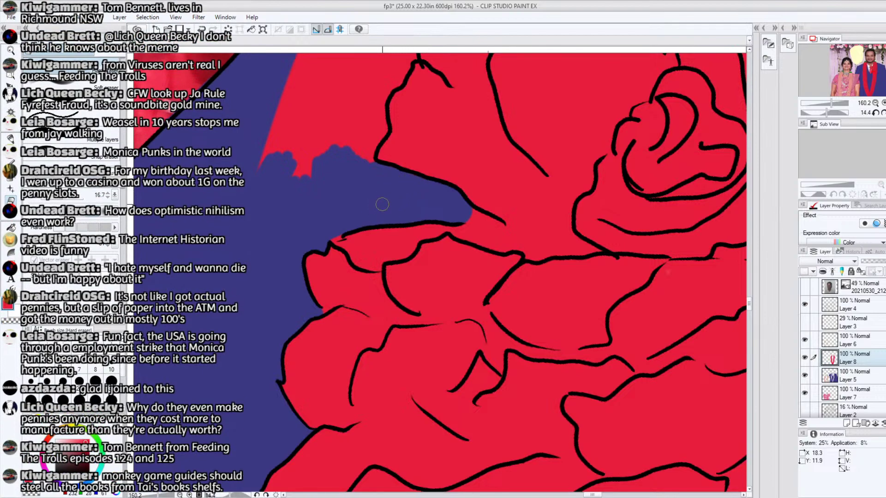
mouse_move(372, 148)
left_mouse_down()
mouse_move(383, 121)
mouse_move(373, 119)
mouse_move(352, 162)
mouse_move(350, 111)
mouse_move(327, 103)
mouse_move(337, 92)
mouse_move(321, 101)
mouse_move(332, 79)
mouse_move(288, 100)
mouse_move(272, 129)
left_mouse_up()
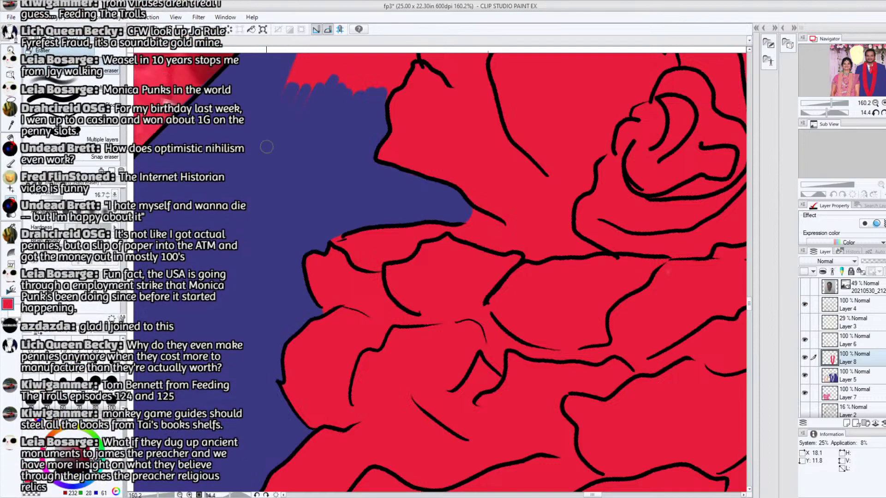
Erase the red above the large pointed petal and around the small curled loop on the garland's edge
left_click_drag(748, 307, 749, 292)
mouse_move(293, 283)
left_mouse_down()
mouse_move(325, 173)
mouse_move(344, 258)
mouse_move(358, 159)
mouse_move(334, 200)
mouse_move(364, 166)
mouse_move(360, 261)
mouse_move(383, 185)
mouse_move(373, 250)
mouse_move(388, 272)
mouse_move(412, 232)
mouse_move(397, 219)
mouse_move(408, 193)
mouse_move(418, 207)
mouse_move(436, 168)
mouse_move(455, 159)
left_mouse_up()
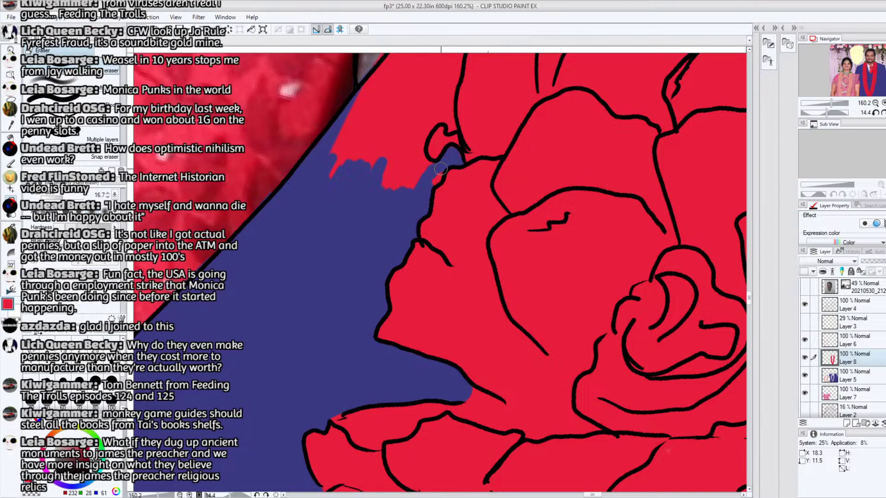
mouse_move(436, 178)
left_mouse_down()
mouse_move(418, 181)
mouse_move(417, 147)
mouse_move(422, 126)
mouse_move(439, 116)
mouse_move(448, 130)
mouse_move(449, 98)
mouse_move(446, 113)
left_mouse_up()
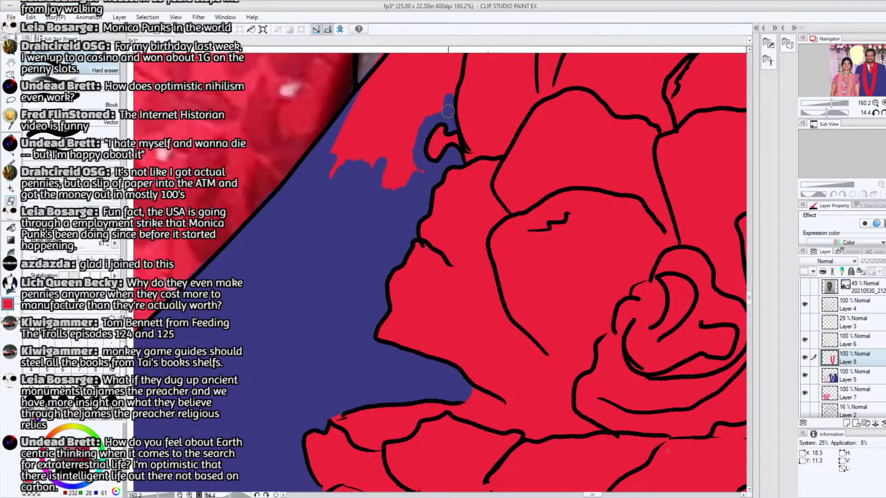
Erase the red between the jacket's edge line and the petals, up to the narrow tip where they meet
left_click_drag(748, 300, 746, 289)
mouse_move(339, 349)
left_mouse_down()
mouse_move(343, 323)
mouse_move(345, 337)
mouse_move(397, 240)
mouse_move(373, 356)
mouse_move(403, 263)
mouse_move(413, 372)
mouse_move(415, 249)
mouse_move(436, 295)
mouse_move(487, 199)
mouse_move(434, 283)
mouse_move(447, 264)
mouse_move(440, 248)
mouse_move(455, 185)
mouse_move(419, 243)
left_mouse_up()
mouse_move(459, 168)
left_mouse_down()
mouse_move(468, 123)
mouse_move(456, 133)
mouse_move(463, 187)
mouse_move(485, 199)
mouse_move(514, 192)
mouse_move(496, 123)
left_mouse_up()
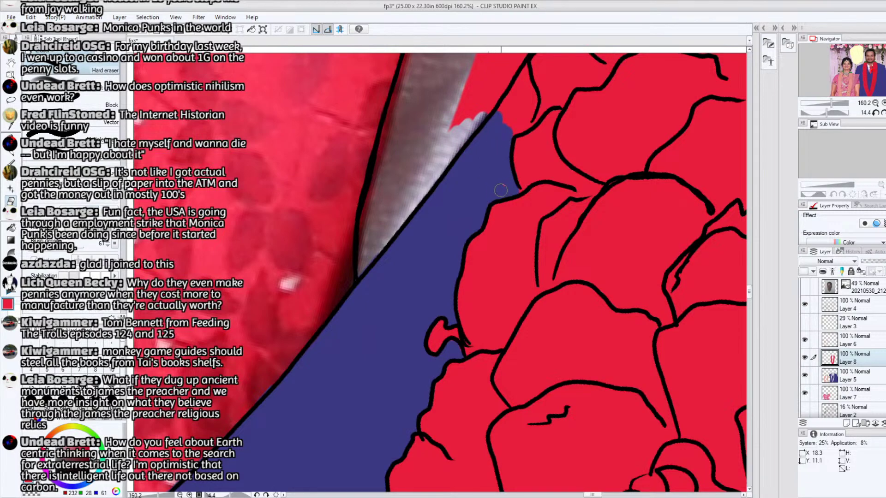
mouse_move(508, 189)
left_mouse_down()
mouse_move(514, 132)
mouse_move(530, 105)
mouse_move(522, 78)
mouse_move(507, 108)
mouse_move(518, 110)
left_mouse_up()
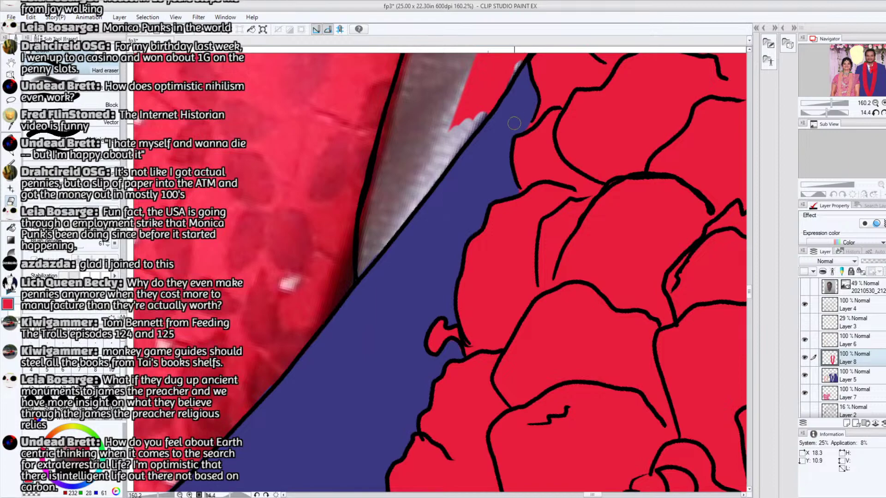
Erase the red over the grey-white fabric beyond the jacket line and along the adjoining wavy petal's edge
scroll(750, 290, "up", 5)
mouse_move(472, 288)
left_mouse_down()
mouse_move(507, 237)
mouse_move(495, 314)
left_mouse_up()
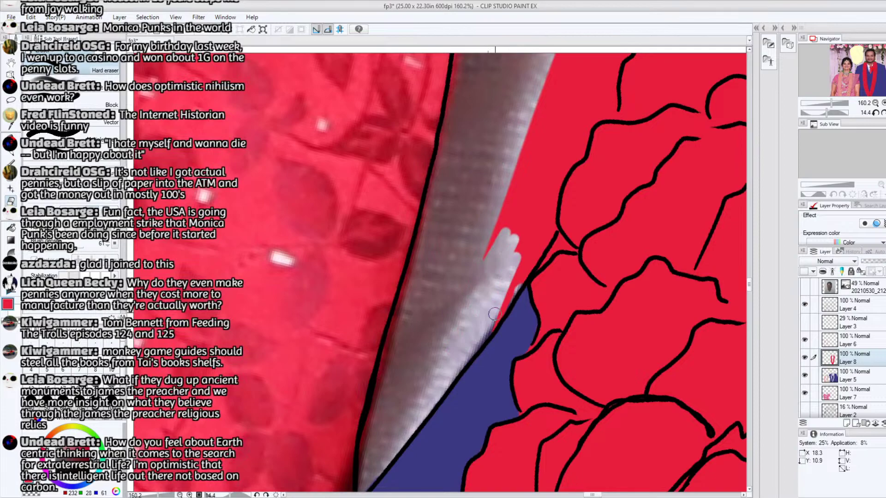
mouse_move(503, 281)
left_mouse_down()
mouse_move(507, 305)
mouse_move(526, 263)
mouse_move(526, 277)
mouse_move(555, 231)
left_mouse_up()
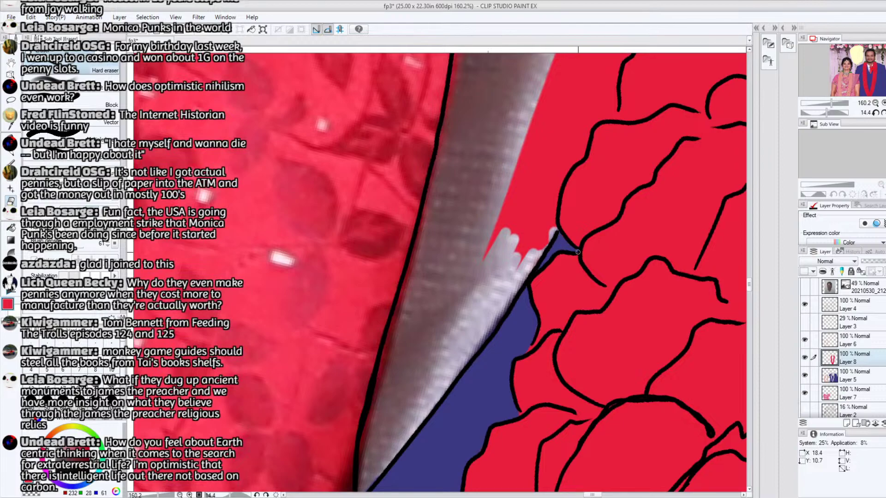
mouse_move(555, 240)
left_mouse_down()
mouse_move(551, 212)
mouse_move(567, 159)
mouse_move(547, 206)
mouse_move(565, 166)
left_mouse_up()
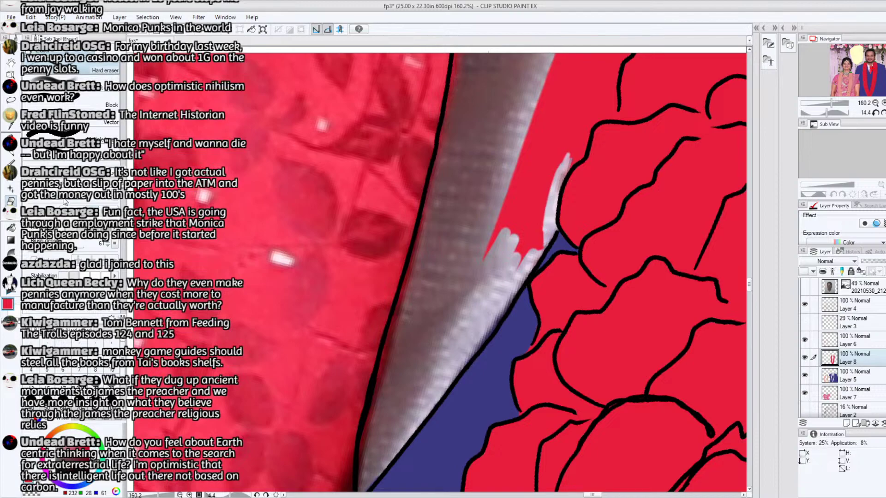
mouse_move(544, 241)
left_mouse_down()
mouse_move(536, 210)
mouse_move(523, 233)
left_mouse_up()
mouse_move(543, 158)
left_mouse_down()
mouse_move(524, 181)
mouse_move(550, 108)
mouse_move(529, 140)
mouse_move(552, 112)
mouse_move(555, 172)
mouse_move(580, 148)
left_mouse_up()
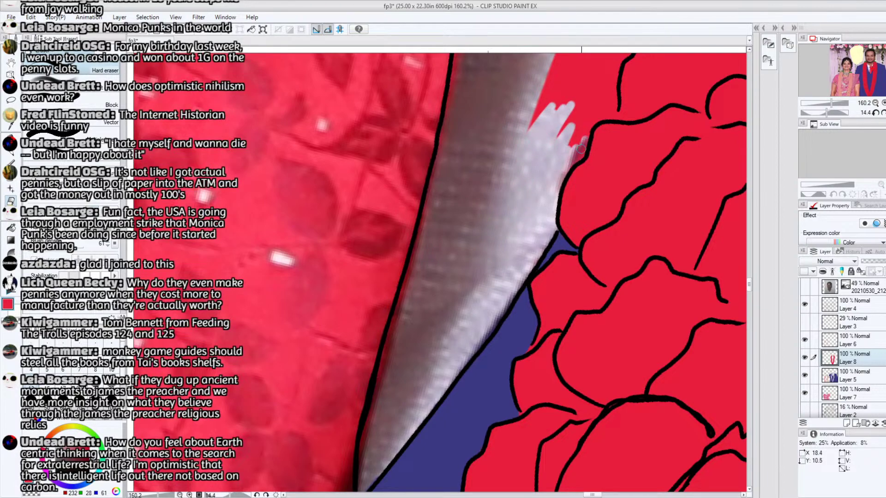
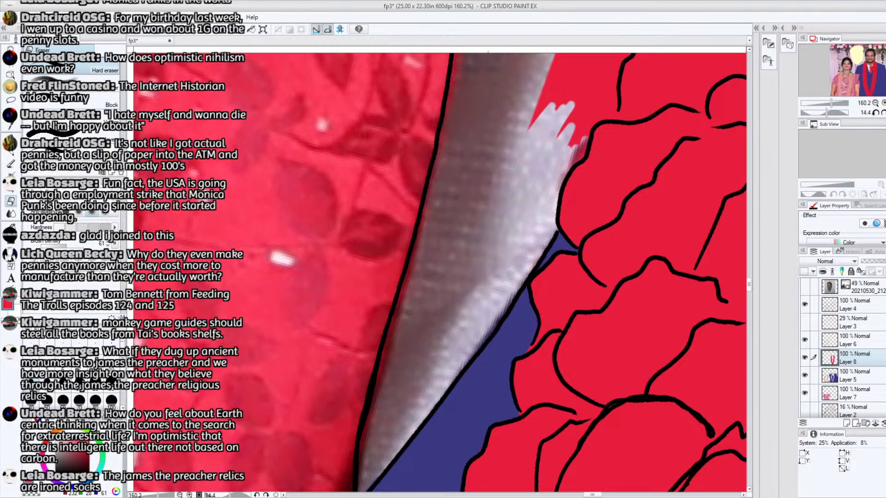
Erase the red over the grey-white fabric along the wavy petals' outer edge, up toward the next petal's rounded tip
left_click_drag(751, 284, 751, 276)
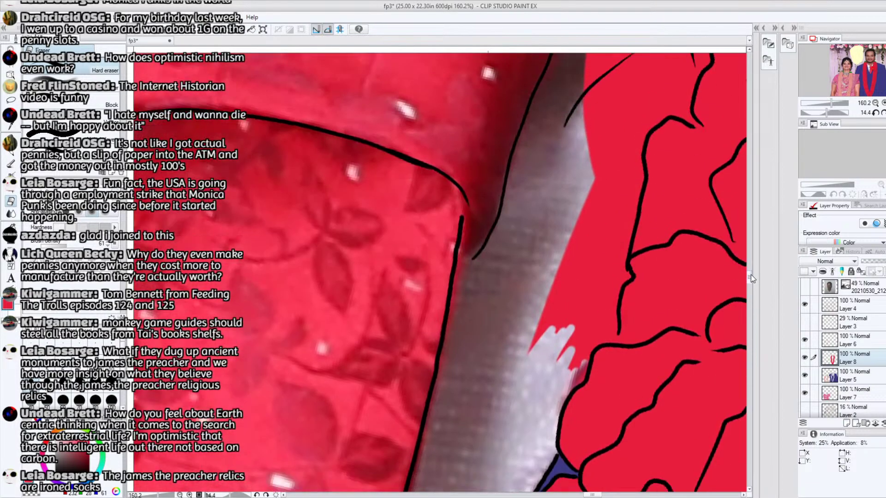
left_click_drag(592, 495, 598, 495)
mouse_move(394, 358)
left_mouse_down()
mouse_move(413, 321)
mouse_move(409, 377)
mouse_move(417, 351)
mouse_move(440, 338)
mouse_move(444, 286)
mouse_move(455, 273)
mouse_move(450, 222)
mouse_move(454, 240)
mouse_move(468, 180)
mouse_move(440, 240)
mouse_move(437, 218)
left_mouse_up()
mouse_move(390, 277)
left_mouse_down()
mouse_move(387, 354)
mouse_move(413, 321)
mouse_move(417, 329)
mouse_move(431, 256)
mouse_move(425, 284)
left_mouse_up()
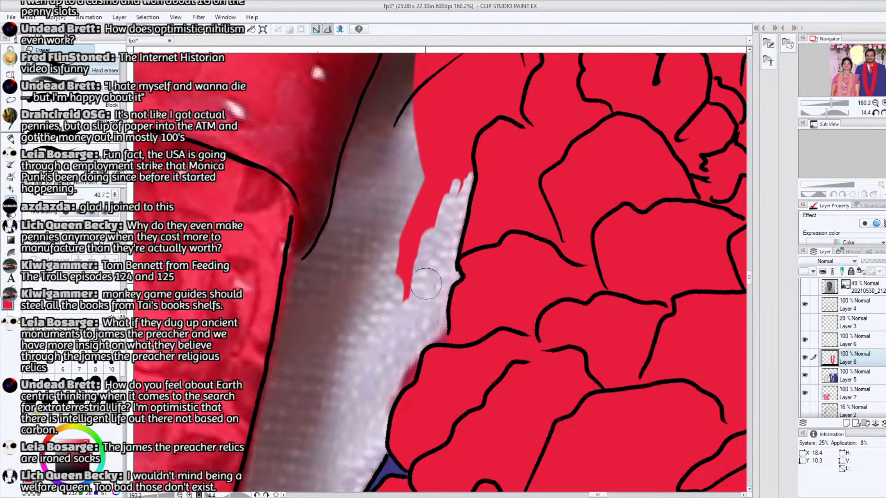
mouse_move(425, 283)
left_mouse_down()
mouse_move(421, 252)
mouse_move(393, 262)
mouse_move(399, 314)
mouse_move(414, 291)
mouse_move(431, 326)
mouse_move(431, 231)
mouse_move(459, 171)
mouse_move(429, 186)
mouse_move(418, 177)
mouse_move(428, 160)
left_mouse_up()
Erase the red over the pale fabric around the thick shoulder line and in the petal notches beside it, refining with eraser size 15
left_click_drag(749, 281, 750, 272)
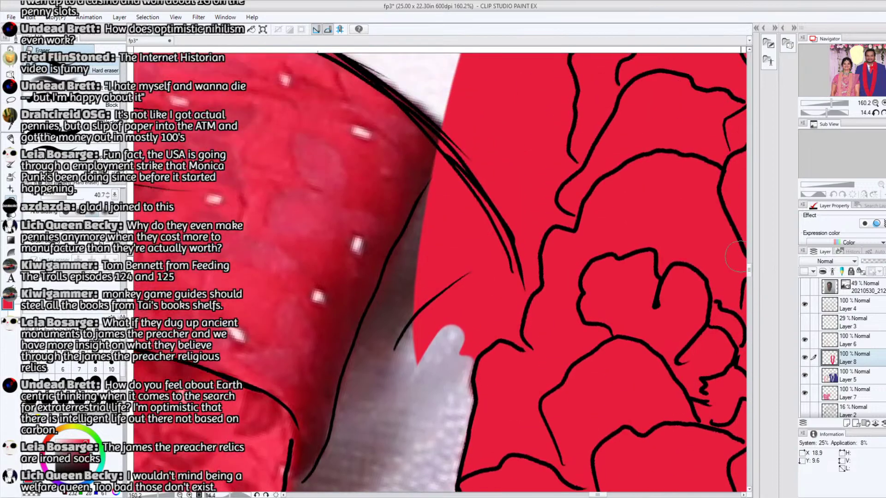
mouse_move(415, 273)
left_mouse_down()
mouse_move(433, 338)
mouse_move(443, 325)
mouse_move(466, 345)
mouse_move(499, 324)
mouse_move(487, 331)
mouse_move(508, 278)
mouse_move(515, 304)
mouse_move(525, 280)
mouse_move(521, 250)
mouse_move(525, 269)
mouse_move(538, 215)
mouse_move(507, 234)
mouse_move(486, 271)
mouse_move(471, 211)
mouse_move(473, 157)
mouse_move(442, 145)
mouse_move(455, 113)
mouse_move(471, 157)
mouse_move(519, 150)
mouse_move(529, 215)
left_mouse_up()
left_click(63, 197)
left_click_drag(503, 333, 519, 341)
mouse_move(549, 224)
left_mouse_down()
mouse_move(570, 222)
mouse_move(554, 211)
mouse_move(566, 221)
left_mouse_up()
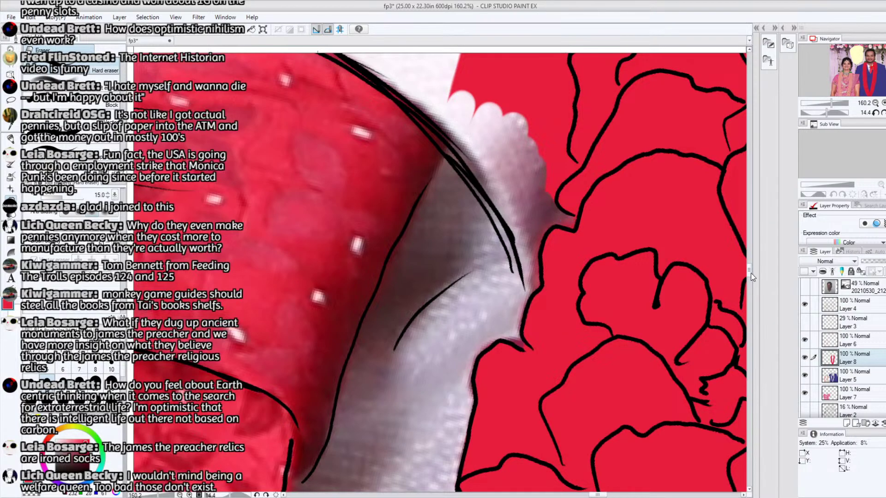
Erase the red over the white collar along the narrow upright petal's edge, up to its upper corner, using an eraser about 36 in size
left_click_drag(750, 272, 750, 266)
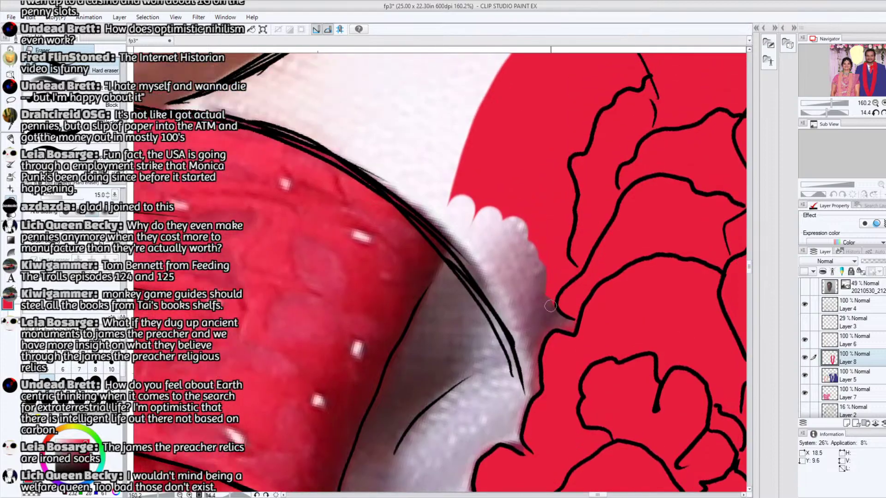
mouse_move(552, 297)
left_mouse_down()
mouse_move(574, 272)
mouse_move(560, 261)
mouse_move(558, 273)
mouse_move(539, 272)
mouse_move(543, 256)
mouse_move(563, 248)
mouse_move(561, 256)
mouse_move(569, 220)
mouse_move(561, 161)
mouse_move(569, 188)
mouse_move(548, 235)
mouse_move(536, 220)
mouse_move(540, 175)
mouse_move(511, 176)
mouse_move(516, 200)
left_mouse_up()
left_click_drag(441, 273, 450, 273, "ctrl+alt")
mouse_move(465, 217)
left_mouse_down()
mouse_move(490, 105)
mouse_move(486, 120)
mouse_move(513, 115)
mouse_move(519, 139)
mouse_move(553, 136)
left_mouse_up()
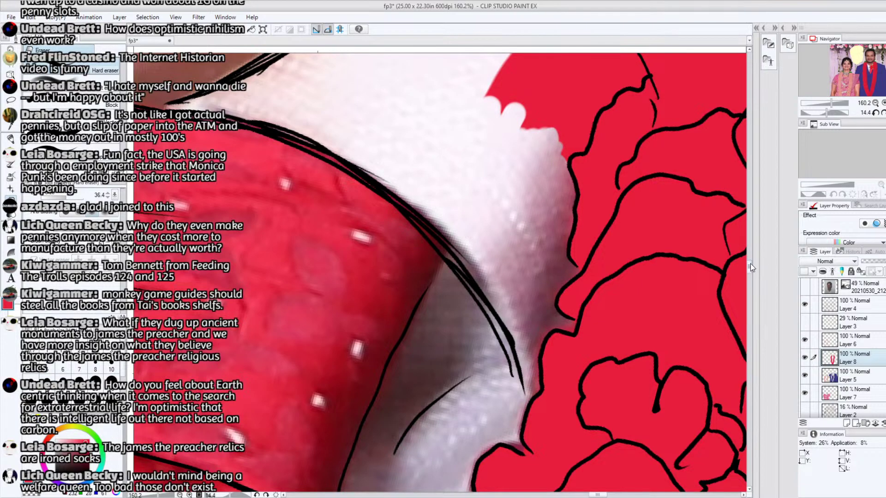
left_click_drag(750, 267, 749, 262)
mouse_move(494, 241)
left_mouse_down()
mouse_move(520, 250)
mouse_move(556, 286)
mouse_move(581, 275)
mouse_move(577, 258)
mouse_move(556, 254)
mouse_move(528, 225)
mouse_move(572, 164)
mouse_move(563, 188)
mouse_move(577, 261)
mouse_move(602, 225)
mouse_move(593, 221)
mouse_move(582, 178)
mouse_move(606, 214)
mouse_move(633, 219)
mouse_move(639, 209)
left_mouse_up()
Clear the red around the pointed petal corner with eraser size 7.7, repainting its edge in red with the Marker and trimming it again
left_click_drag(67, 196, 54, 196)
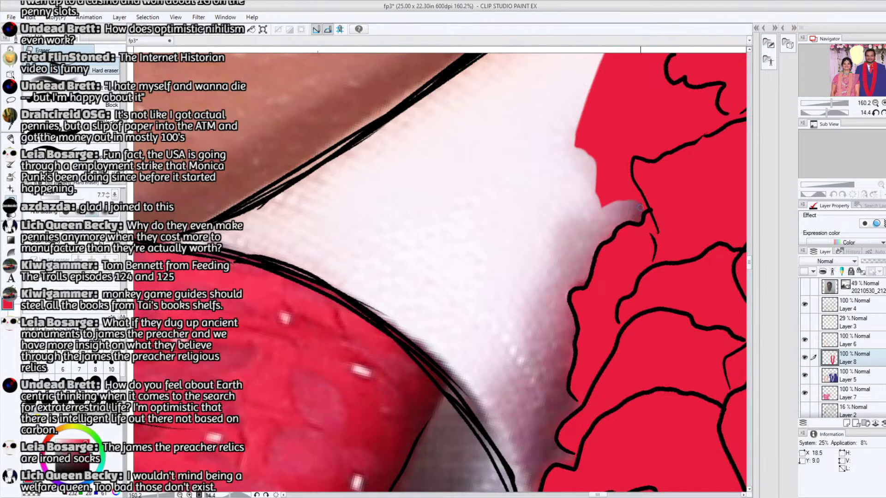
mouse_move(641, 199)
left_mouse_down()
mouse_move(623, 161)
mouse_move(638, 193)
mouse_move(612, 156)
mouse_move(599, 160)
mouse_move(611, 138)
mouse_move(622, 196)
mouse_move(634, 175)
mouse_move(633, 141)
mouse_move(632, 162)
left_mouse_up()
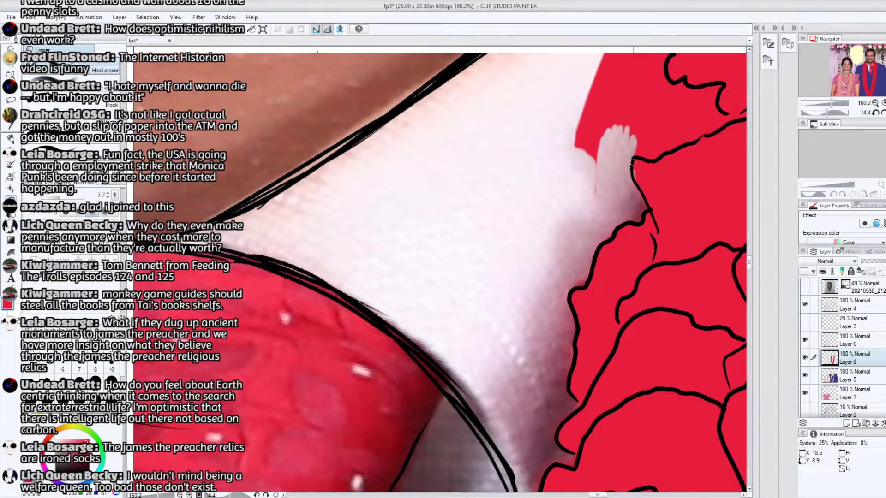
key("p")
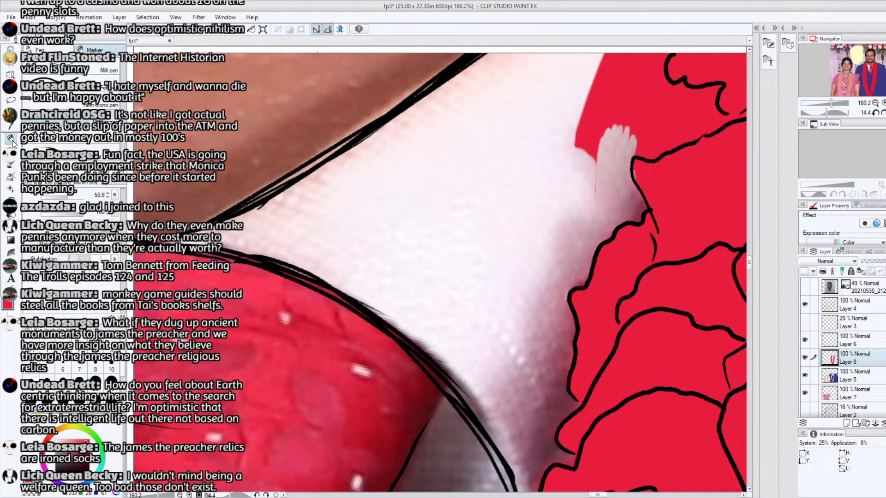
left_click_drag(637, 175, 642, 172)
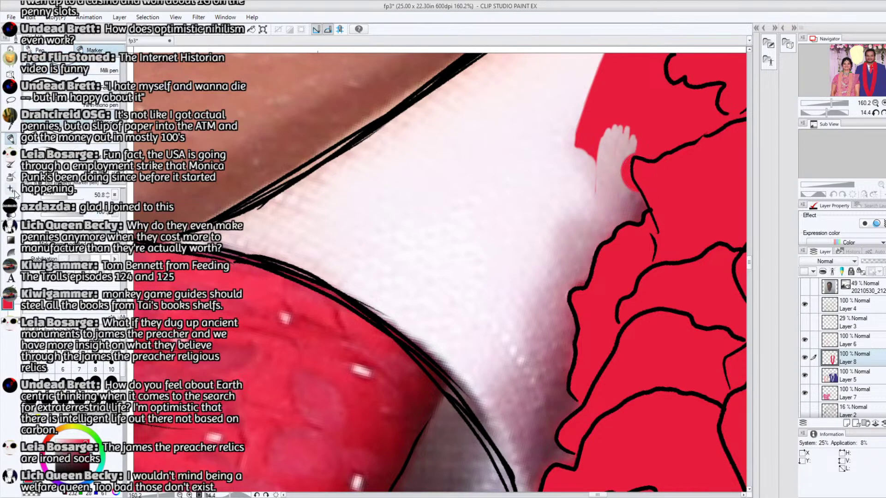
key("e")
mouse_move(636, 195)
left_mouse_down()
mouse_move(624, 159)
mouse_move(618, 167)
mouse_move(644, 154)
mouse_move(639, 111)
mouse_move(598, 173)
mouse_move(616, 106)
mouse_move(604, 155)
left_mouse_up()
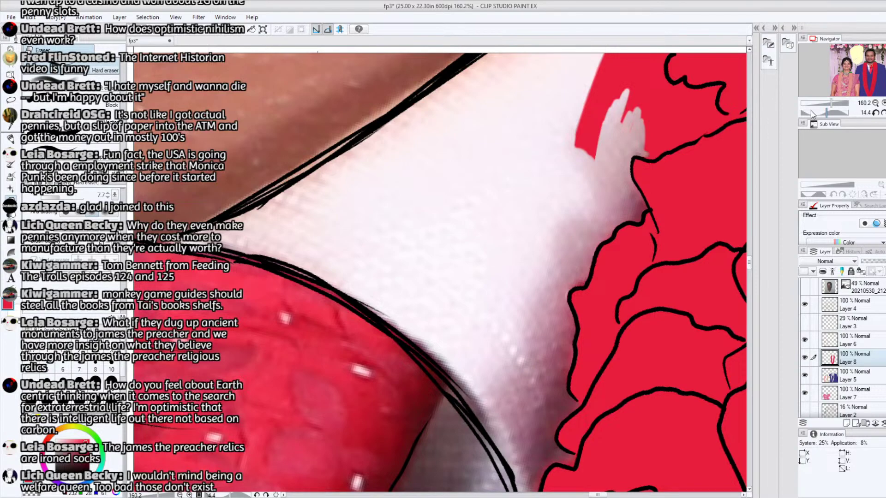
Erase the red between the white collar and the small ruffled flower, finishing the dark notch beneath it with eraser size 12
left_click_drag(601, 495, 612, 495)
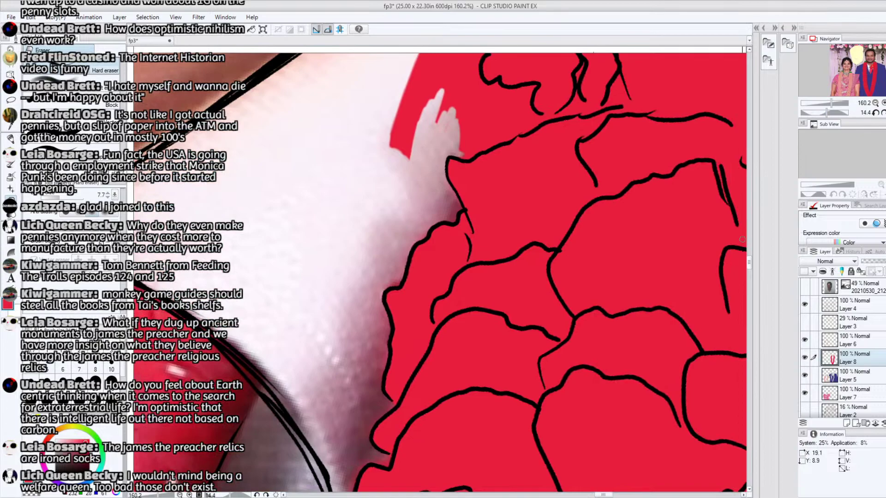
left_click_drag(748, 267, 747, 251)
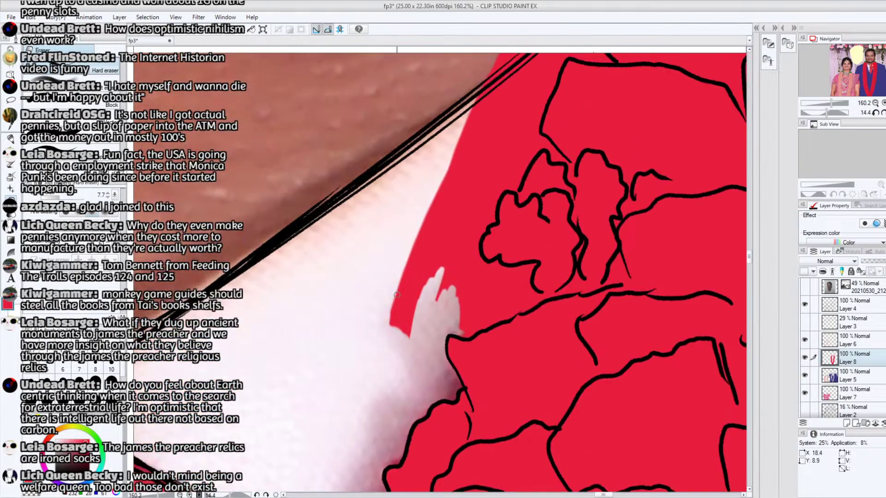
left_click(69, 197)
mouse_move(394, 321)
left_mouse_down()
mouse_move(400, 357)
mouse_move(455, 219)
mouse_move(463, 175)
mouse_move(451, 140)
mouse_move(465, 153)
mouse_move(459, 179)
mouse_move(469, 181)
mouse_move(472, 205)
mouse_move(488, 216)
mouse_move(505, 136)
mouse_move(499, 181)
mouse_move(512, 181)
mouse_move(515, 168)
mouse_move(516, 180)
mouse_move(508, 172)
mouse_move(524, 148)
mouse_move(478, 197)
mouse_move(479, 223)
mouse_move(453, 257)
mouse_move(465, 328)
mouse_move(493, 311)
left_mouse_up()
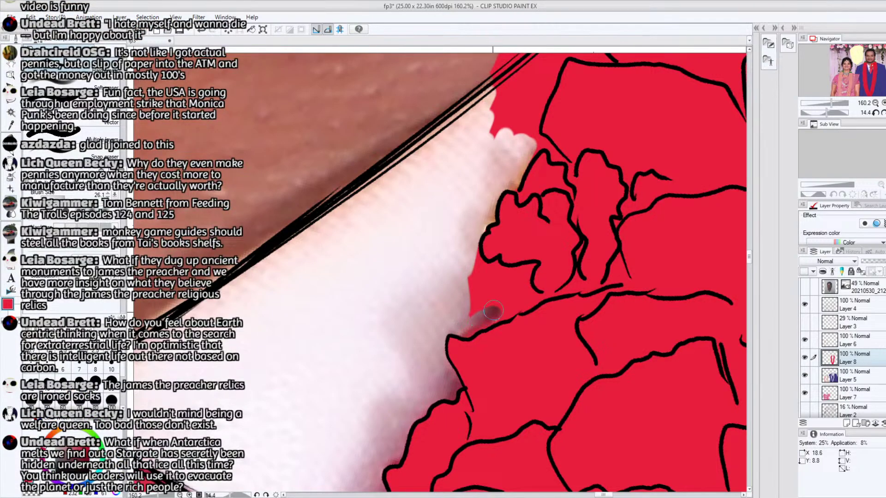
left_click(31, 380)
mouse_move(493, 317)
left_mouse_down()
mouse_move(535, 304)
mouse_move(524, 286)
mouse_move(532, 264)
mouse_move(528, 289)
mouse_move(533, 267)
mouse_move(485, 263)
mouse_move(477, 254)
mouse_move(468, 277)
mouse_move(472, 319)
mouse_move(482, 269)
mouse_move(479, 289)
mouse_move(495, 304)
mouse_move(504, 285)
mouse_move(508, 297)
mouse_move(518, 281)
mouse_move(524, 292)
mouse_move(527, 269)
mouse_move(528, 299)
left_mouse_up()
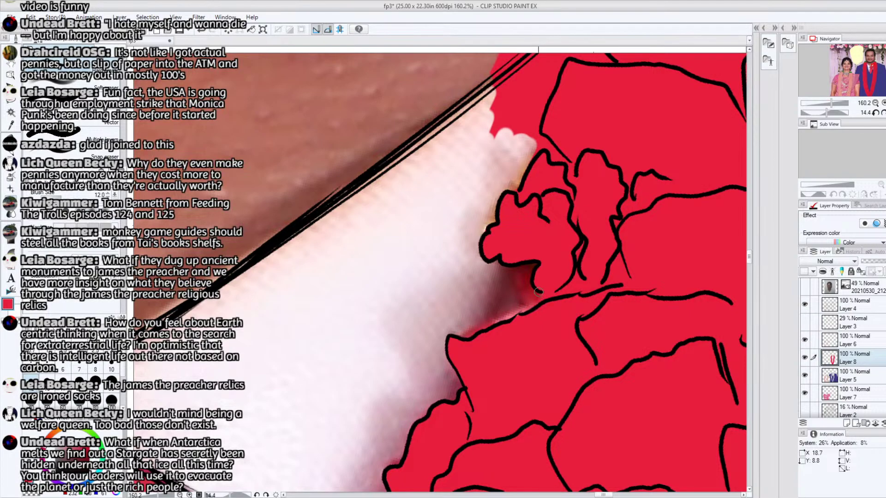
Erase the red above the ruffled flower over the collar tip and neck, enlarging the eraser to 36.4 for the wider area
left_click_drag(749, 258, 749, 252)
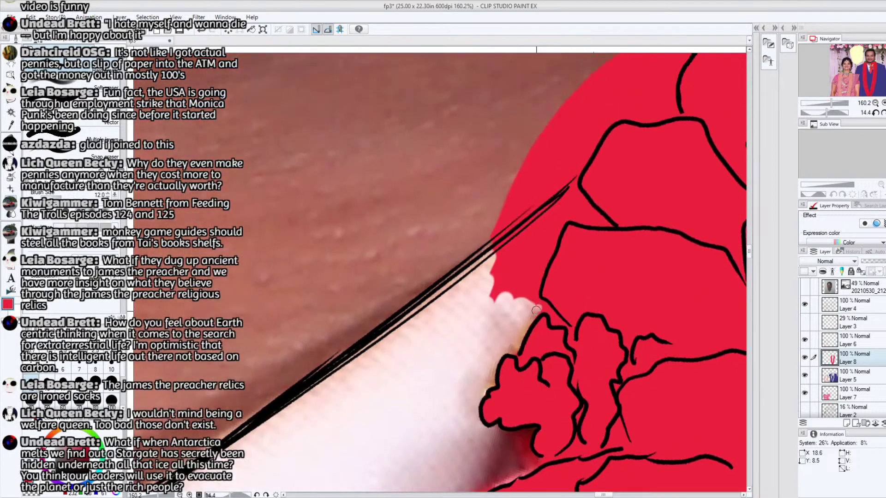
mouse_move(539, 302)
left_mouse_down()
mouse_move(518, 270)
mouse_move(538, 304)
mouse_move(539, 269)
mouse_move(531, 294)
mouse_move(532, 246)
left_mouse_up()
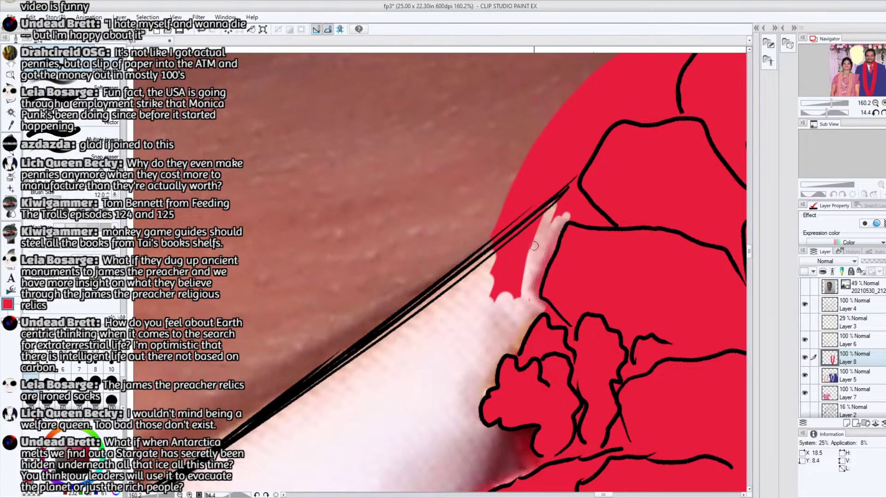
key("bracketright")
key("bracketright")
key("bracketright")
key("bracketright")
key("bracketright")
mouse_move(521, 304)
left_mouse_down()
mouse_move(507, 270)
mouse_move(492, 287)
mouse_move(510, 283)
mouse_move(577, 144)
mouse_move(591, 147)
mouse_move(586, 127)
mouse_move(544, 148)
left_mouse_up()
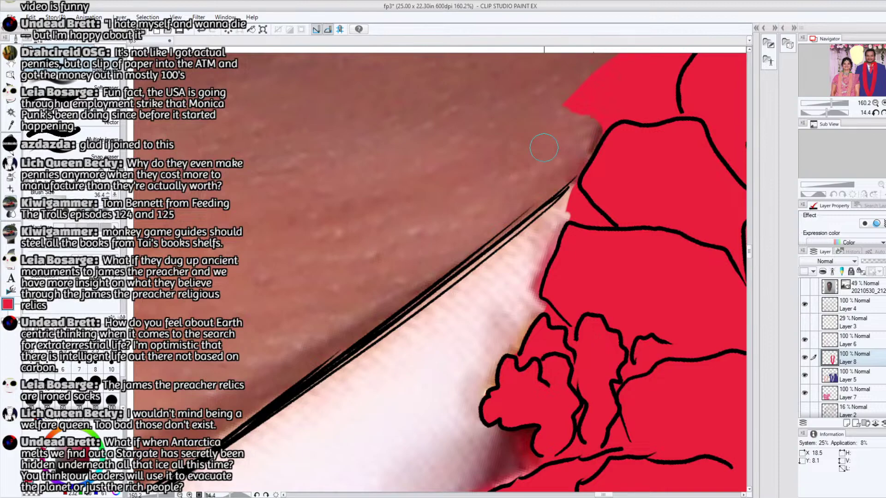
Erase the red wedge between the two petals at the collar's tip and reduce the eraser size to 10.7
mouse_move(573, 176)
left_mouse_down()
mouse_move(568, 212)
mouse_move(568, 193)
mouse_move(574, 214)
mouse_move(582, 212)
mouse_move(577, 203)
mouse_move(605, 219)
left_mouse_up()
key("[")
key("[")
key("[")
key("[")
key("[")
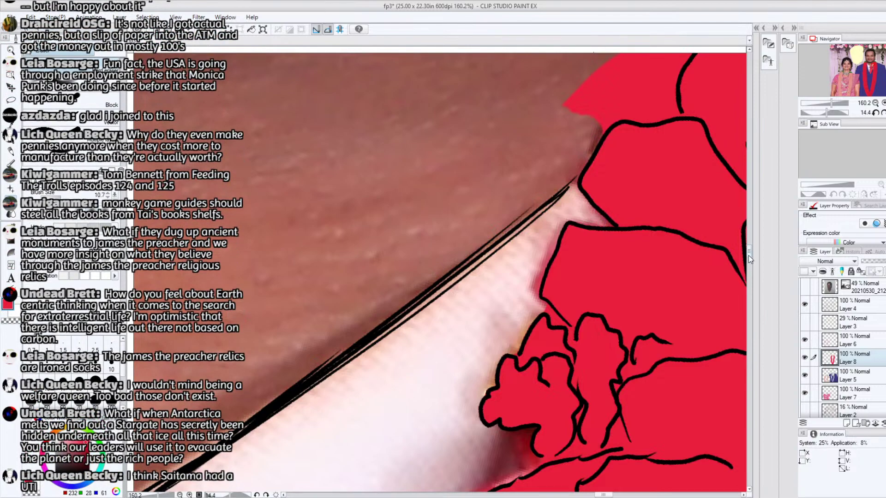
Erase the red over the neck's skin along the large rounded petal's outline, up toward the green leaves
left_click_drag(750, 250, 751, 242)
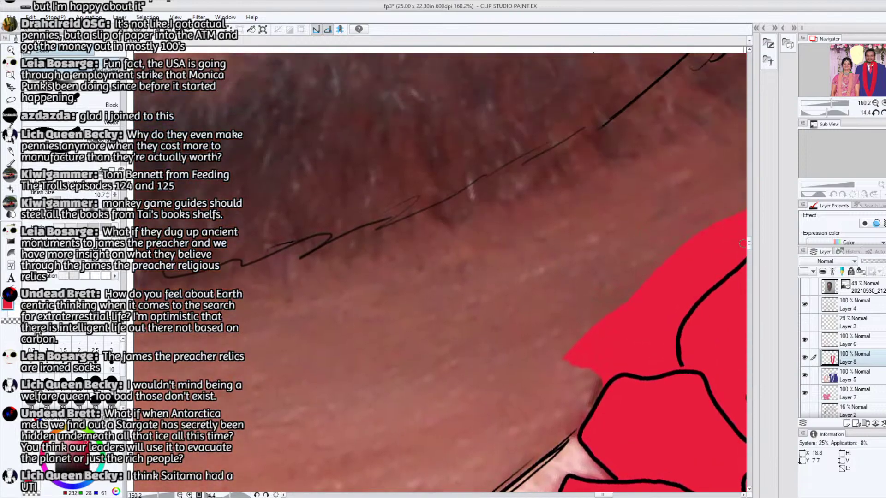
left_click_drag(602, 495, 608, 495)
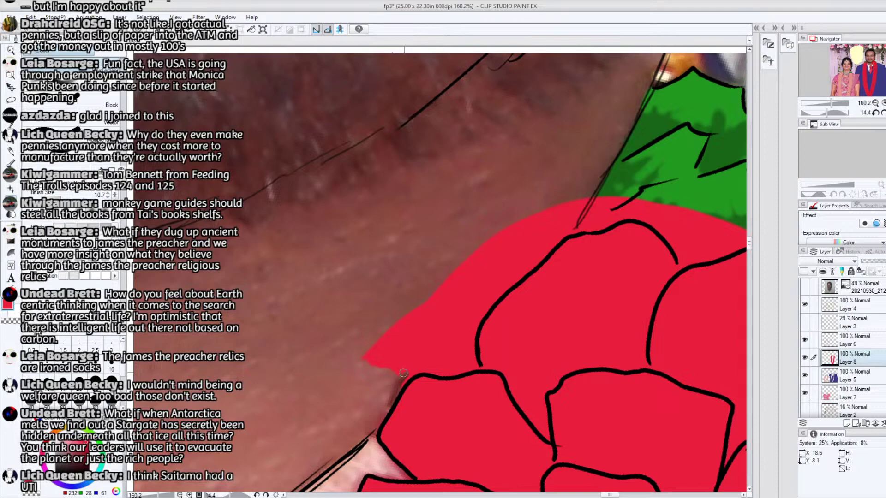
mouse_move(411, 370)
left_mouse_down()
mouse_move(388, 344)
mouse_move(364, 338)
left_mouse_up()
mouse_move(369, 375)
left_mouse_down()
mouse_move(362, 353)
mouse_move(394, 305)
mouse_move(393, 365)
left_mouse_up()
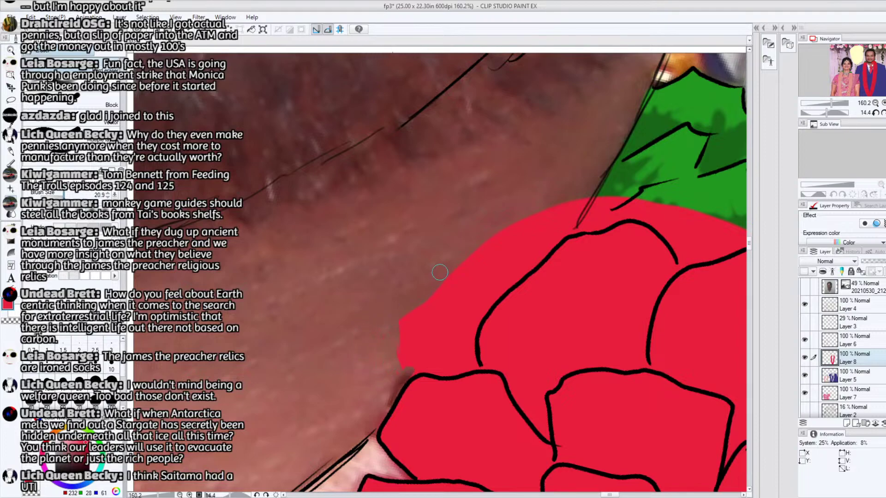
mouse_move(425, 295)
left_mouse_down()
mouse_move(409, 367)
mouse_move(453, 369)
mouse_move(467, 363)
mouse_move(462, 353)
mouse_move(473, 366)
mouse_move(468, 344)
mouse_move(456, 358)
mouse_move(424, 352)
mouse_move(438, 291)
left_mouse_up()
mouse_move(443, 359)
left_mouse_down()
mouse_move(482, 243)
mouse_move(506, 219)
mouse_move(540, 203)
mouse_move(475, 318)
mouse_move(581, 208)
mouse_move(595, 219)
mouse_move(584, 225)
mouse_move(598, 225)
mouse_move(575, 207)
mouse_move(632, 216)
left_mouse_up()
Erase the red covering the green leaves above the two large rounded petals, down to the gap beside the next petal
left_click_drag(609, 495, 618, 495)
mouse_move(349, 217)
left_mouse_down()
mouse_move(372, 229)
mouse_move(339, 214)
mouse_move(388, 242)
mouse_move(392, 260)
mouse_move(411, 256)
mouse_move(365, 193)
left_mouse_up()
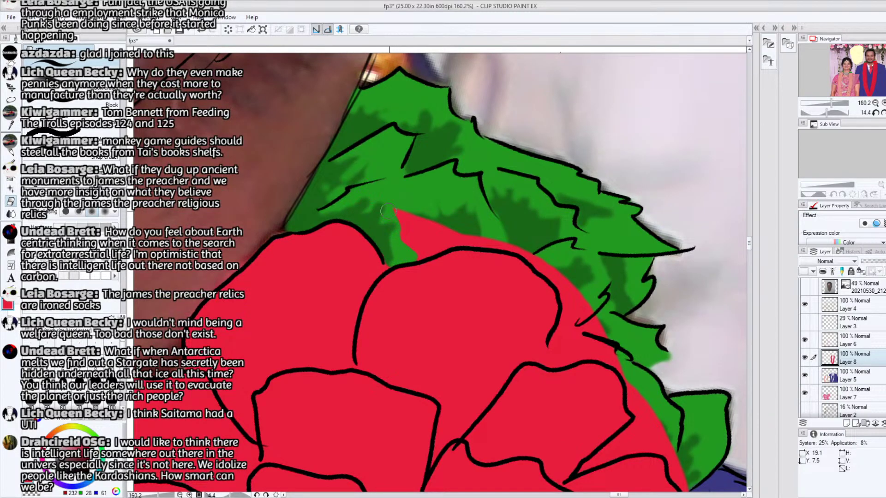
mouse_move(444, 237)
left_mouse_down()
mouse_move(416, 250)
mouse_move(423, 254)
mouse_move(397, 253)
mouse_move(429, 206)
mouse_move(396, 210)
left_mouse_up()
mouse_move(491, 238)
left_mouse_down()
mouse_move(539, 241)
mouse_move(513, 218)
mouse_move(511, 243)
mouse_move(500, 244)
mouse_move(555, 273)
mouse_move(556, 259)
mouse_move(574, 297)
left_mouse_up()
mouse_move(558, 342)
left_mouse_down()
mouse_move(568, 303)
mouse_move(556, 359)
mouse_move(566, 357)
mouse_move(557, 362)
mouse_move(553, 351)
mouse_move(589, 351)
mouse_move(582, 360)
mouse_move(580, 284)
mouse_move(571, 307)
mouse_move(565, 295)
mouse_move(587, 344)
mouse_move(622, 373)
mouse_move(601, 339)
left_mouse_up()
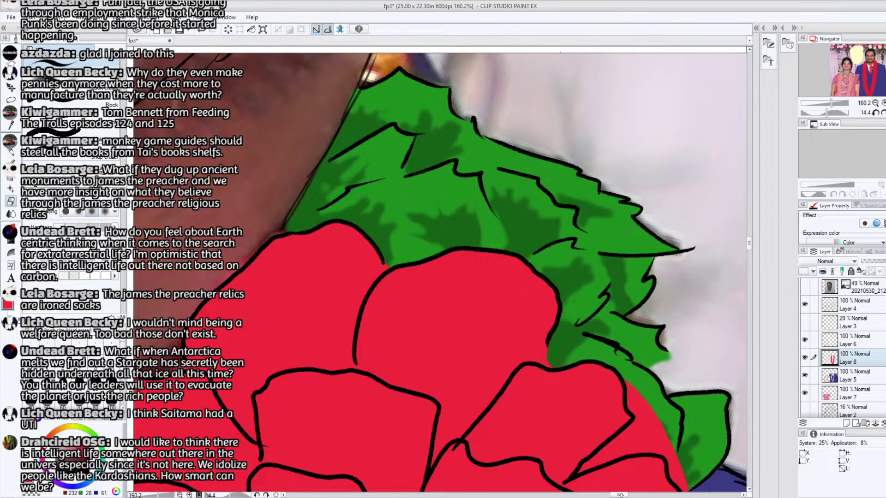
Erase the red over the lower leaves and in the deep pointed notch between the petals, down to the blue jacket
left_click_drag(622, 496, 626, 495)
left_click_drag(747, 247, 748, 252)
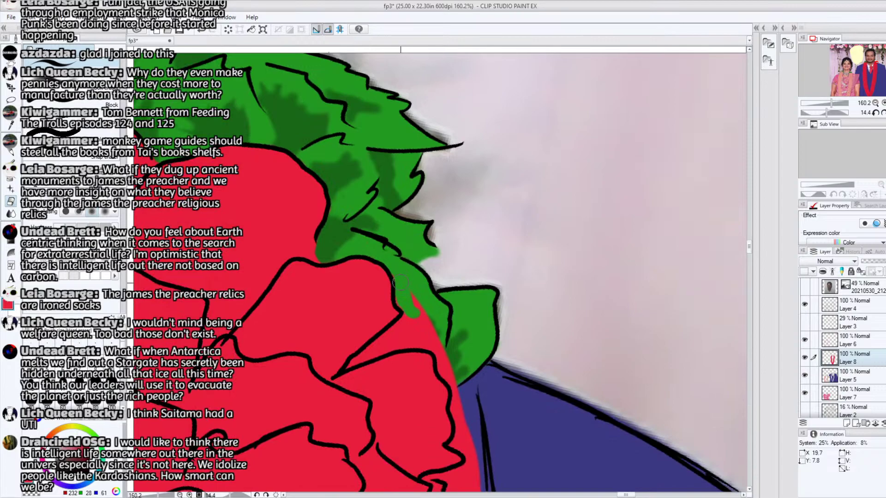
left_click_drag(411, 298, 435, 332)
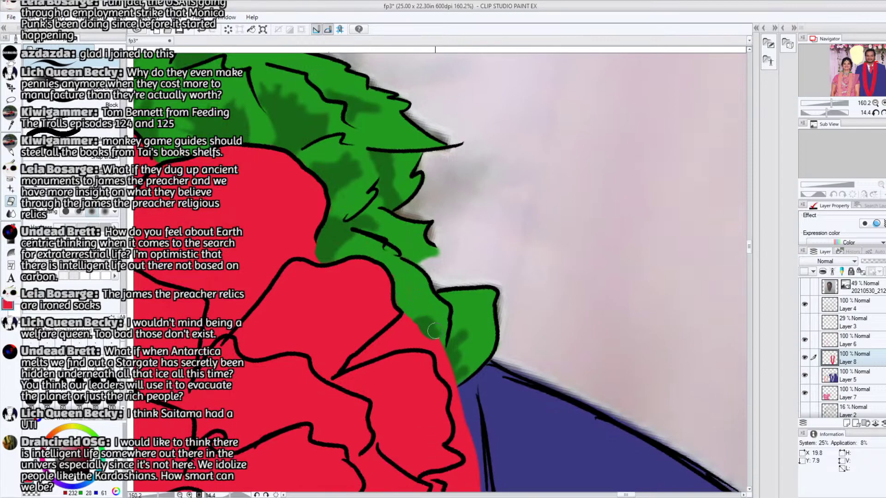
left_click_drag(375, 349, 417, 324)
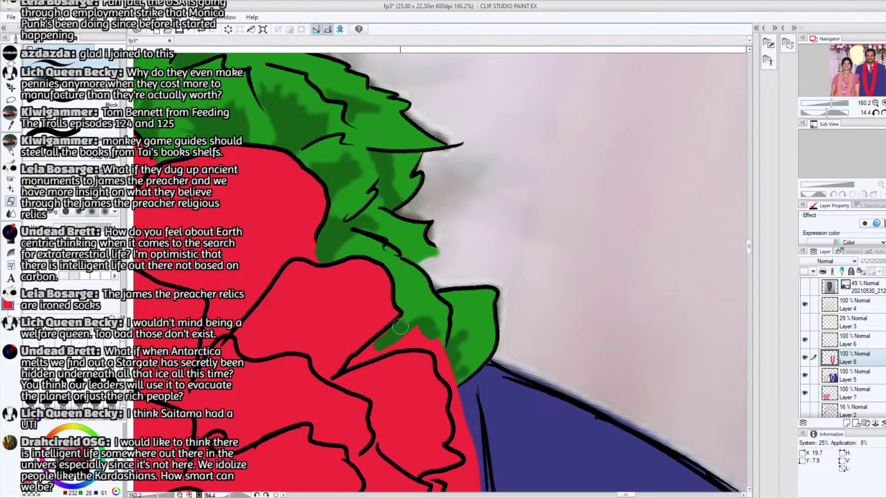
mouse_move(346, 367)
left_mouse_down()
mouse_move(385, 334)
mouse_move(360, 361)
mouse_move(431, 323)
mouse_move(397, 326)
mouse_move(412, 318)
mouse_move(420, 320)
mouse_move(407, 347)
mouse_move(439, 351)
mouse_move(430, 350)
mouse_move(438, 342)
mouse_move(453, 380)
mouse_move(438, 364)
left_mouse_up()
mouse_move(453, 408)
left_mouse_down()
mouse_move(461, 423)
mouse_move(454, 390)
mouse_move(464, 422)
left_mouse_up()
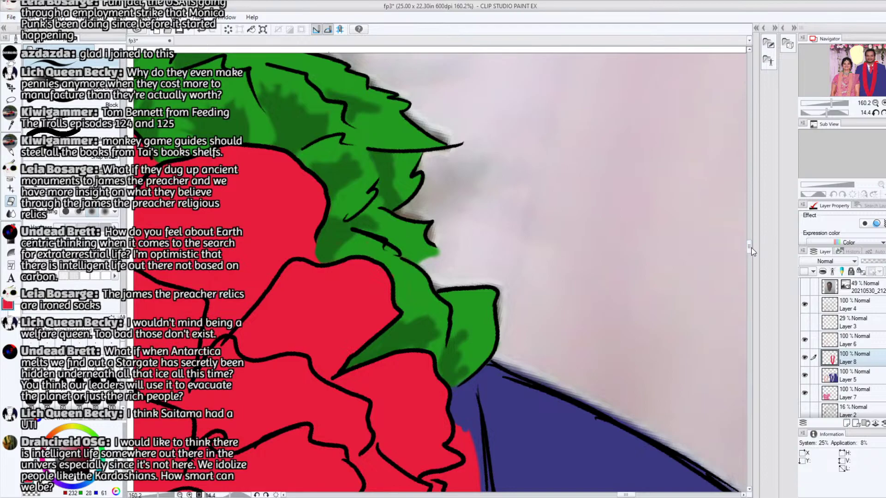
Erase the red over the blue jacket beside the pointed petal tip and the small curved petal below it
left_click_drag(750, 250, 750, 255)
mouse_move(461, 285)
left_mouse_down()
mouse_move(458, 260)
mouse_move(469, 296)
mouse_move(430, 313)
mouse_move(465, 302)
mouse_move(448, 318)
mouse_move(463, 337)
mouse_move(456, 318)
mouse_move(471, 310)
mouse_move(470, 338)
left_mouse_up()
mouse_move(476, 303)
left_mouse_down()
mouse_move(475, 412)
mouse_move(478, 359)
left_mouse_up()
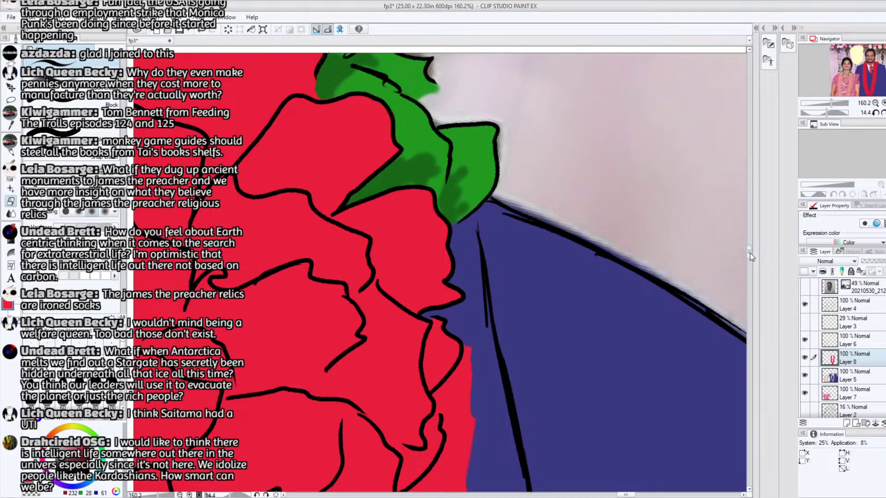
left_click_drag(749, 252, 743, 258)
mouse_move(446, 263)
left_mouse_down()
mouse_move(438, 222)
mouse_move(463, 194)
mouse_move(444, 233)
mouse_move(451, 291)
mouse_move(465, 216)
mouse_move(469, 291)
mouse_move(455, 323)
left_mouse_up()
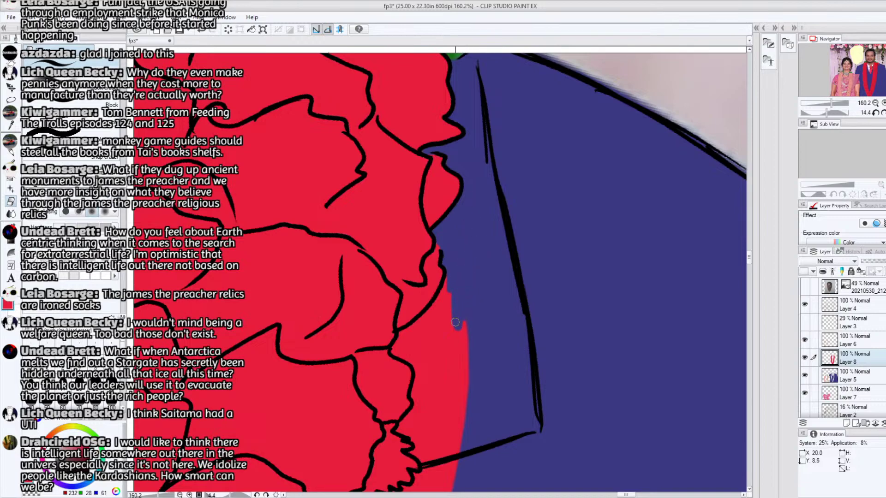
Erase the red from the notch below the curved petal and along the small bumpy petal beside the jacket lapel
left_click_drag(393, 353, 420, 320)
mouse_move(431, 307)
left_mouse_down()
mouse_move(403, 334)
mouse_move(401, 355)
mouse_move(418, 371)
mouse_move(411, 355)
mouse_move(424, 323)
mouse_move(424, 332)
mouse_move(445, 302)
mouse_move(439, 322)
mouse_move(453, 319)
mouse_move(450, 291)
left_mouse_up()
mouse_move(428, 372)
left_mouse_down()
mouse_move(418, 408)
mouse_move(402, 424)
mouse_move(411, 437)
mouse_move(436, 454)
mouse_move(415, 431)
mouse_move(427, 390)
mouse_move(456, 345)
mouse_move(468, 418)
left_mouse_up()
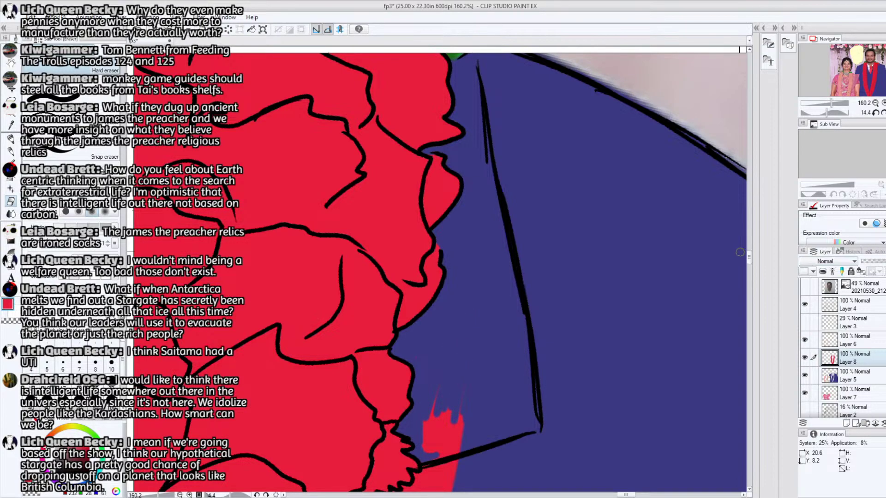
Erase the red around the small serrated petal at the lapel notch and over the jacket down to the next petal's tip
left_click_drag(749, 257, 749, 262)
mouse_move(429, 310)
left_mouse_down()
mouse_move(422, 292)
mouse_move(423, 300)
mouse_move(439, 268)
mouse_move(451, 269)
mouse_move(454, 332)
mouse_move(422, 303)
mouse_move(427, 292)
mouse_move(425, 315)
left_mouse_up()
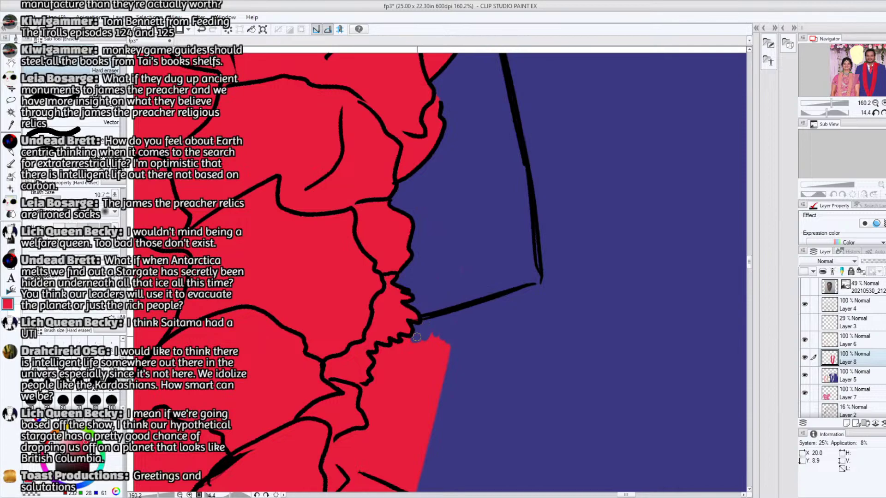
mouse_move(405, 340)
left_mouse_down()
mouse_move(426, 348)
mouse_move(411, 385)
mouse_move(426, 401)
mouse_move(423, 438)
left_mouse_up()
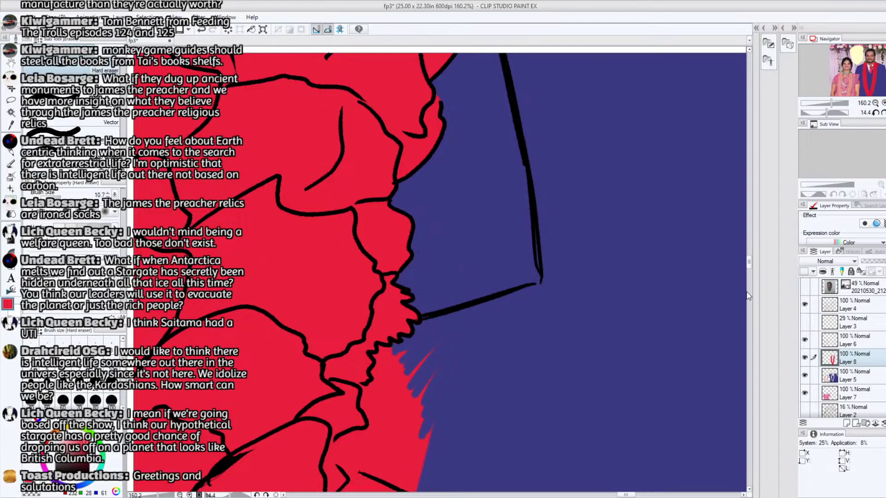
left_click_drag(749, 260, 748, 265)
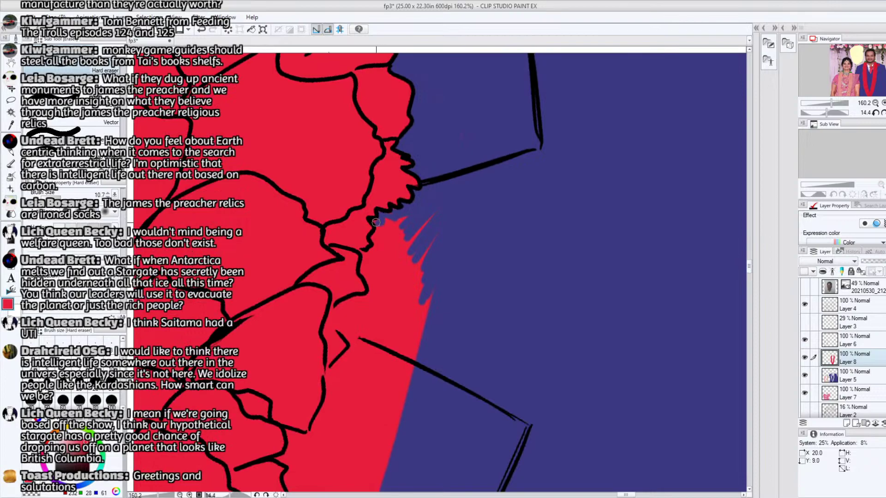
mouse_move(378, 235)
left_mouse_down()
mouse_move(395, 213)
mouse_move(361, 272)
mouse_move(383, 289)
mouse_move(372, 260)
mouse_move(375, 241)
left_mouse_up()
mouse_move(381, 282)
left_mouse_down()
mouse_move(392, 254)
mouse_move(396, 267)
mouse_move(401, 258)
mouse_move(395, 243)
mouse_move(407, 306)
mouse_move(423, 309)
mouse_move(429, 275)
left_mouse_up()
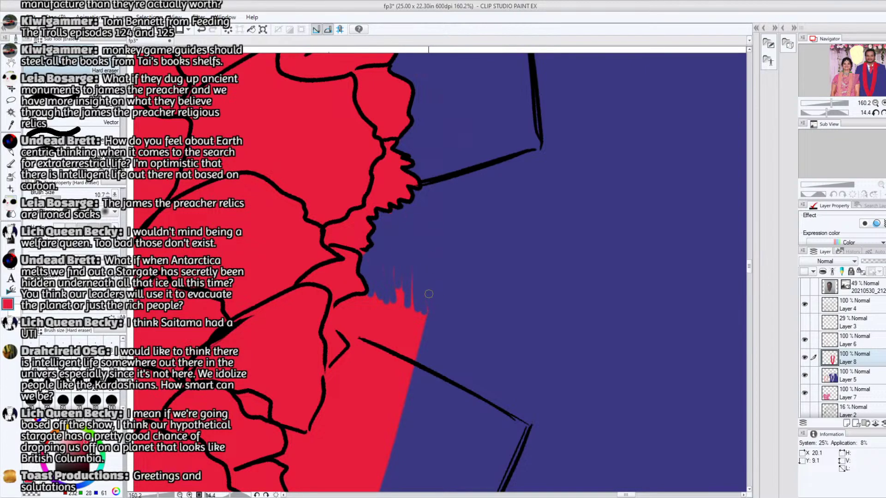
Erase the red over the jacket around the small triangular petal tip and along the large petal's edge below it
mouse_move(351, 339)
left_mouse_down()
mouse_move(337, 308)
mouse_move(372, 295)
mouse_move(341, 315)
mouse_move(391, 291)
mouse_move(392, 300)
mouse_move(379, 293)
mouse_move(388, 310)
mouse_move(423, 295)
mouse_move(426, 330)
left_mouse_up()
left_click_drag(748, 262, 748, 273)
mouse_move(359, 215)
left_mouse_down()
mouse_move(342, 148)
mouse_move(366, 176)
mouse_move(406, 140)
mouse_move(421, 170)
left_mouse_up()
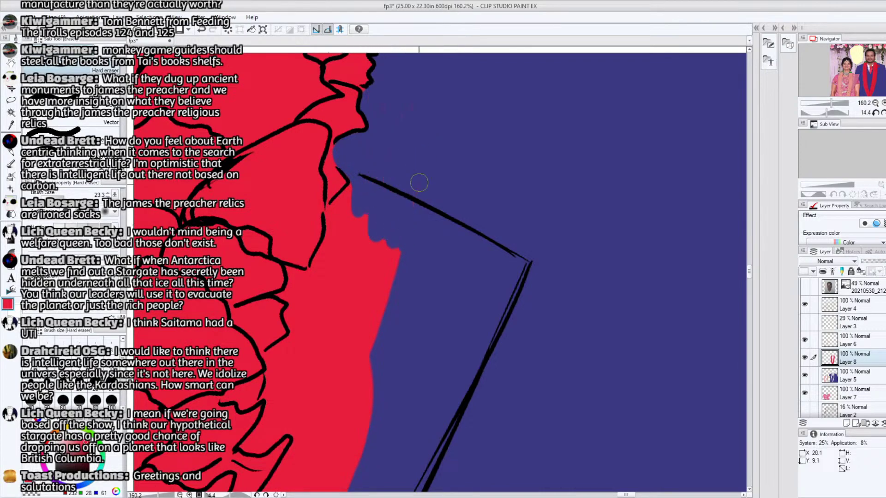
left_click(334, 232)
mouse_move(335, 232)
left_mouse_down()
mouse_move(332, 216)
mouse_move(349, 196)
mouse_move(334, 211)
mouse_move(356, 187)
mouse_move(315, 281)
mouse_move(330, 238)
mouse_move(304, 290)
mouse_move(289, 272)
mouse_move(307, 284)
mouse_move(290, 290)
mouse_move(293, 277)
left_mouse_up()
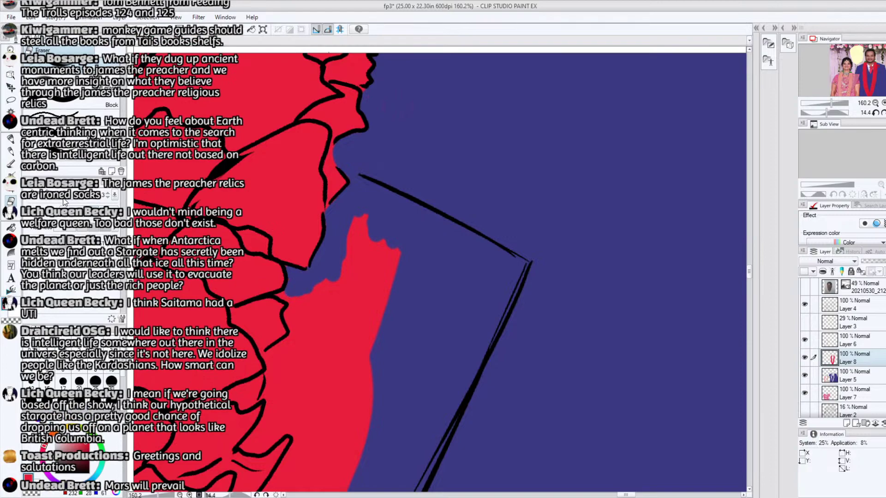
Erase the red over the jacket beside the two small rounded petals beneath the large petal
mouse_move(284, 290)
left_mouse_down()
mouse_move(293, 323)
mouse_move(356, 224)
mouse_move(369, 217)
mouse_move(352, 273)
mouse_move(351, 323)
mouse_move(383, 286)
mouse_move(364, 369)
mouse_move(372, 362)
left_mouse_up()
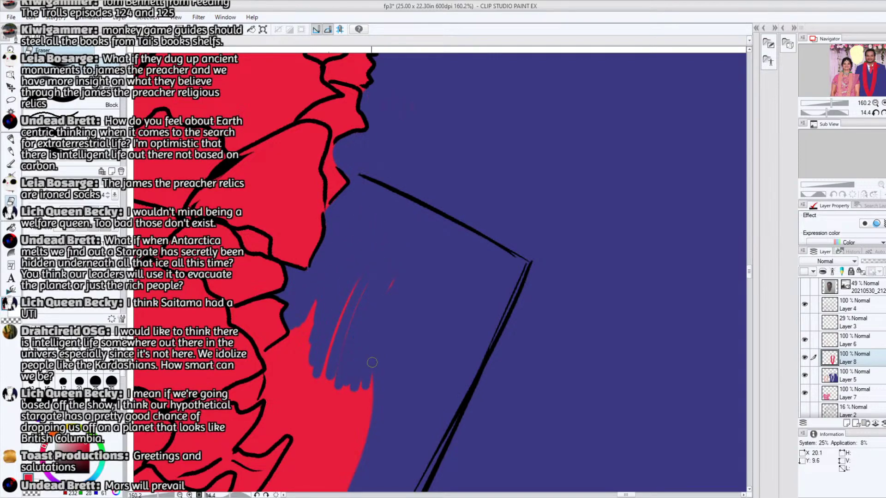
left_click_drag(66, 200, 71, 199)
mouse_move(325, 369)
left_mouse_down()
mouse_move(318, 339)
mouse_move(321, 364)
mouse_move(383, 360)
mouse_move(364, 395)
mouse_move(333, 366)
mouse_move(303, 358)
mouse_move(311, 333)
mouse_move(291, 361)
mouse_move(300, 396)
mouse_move(366, 451)
left_mouse_up()
Erase the red from the notch below the rounded petals down to the horn-shaped petal's tip, using a smaller eraser
mouse_move(749, 273)
left_mouse_down()
mouse_move(750, 286)
mouse_move(750, 270)
left_mouse_up()
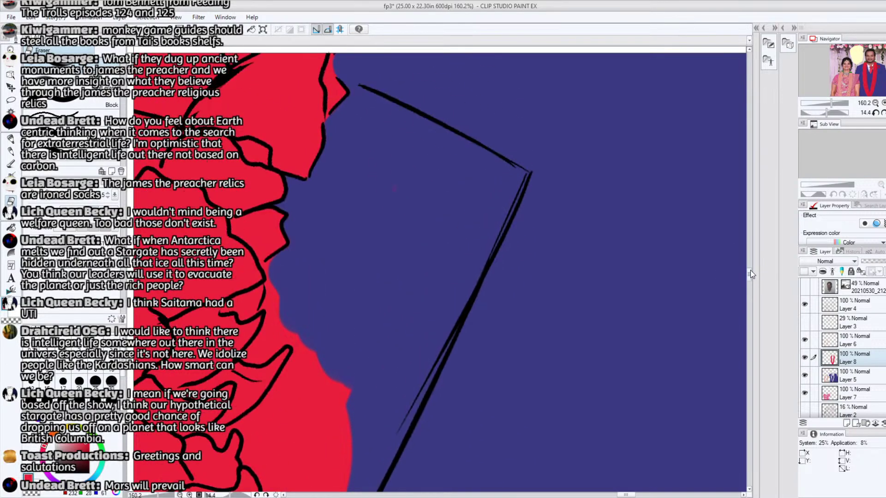
left_click_drag(626, 495, 621, 495)
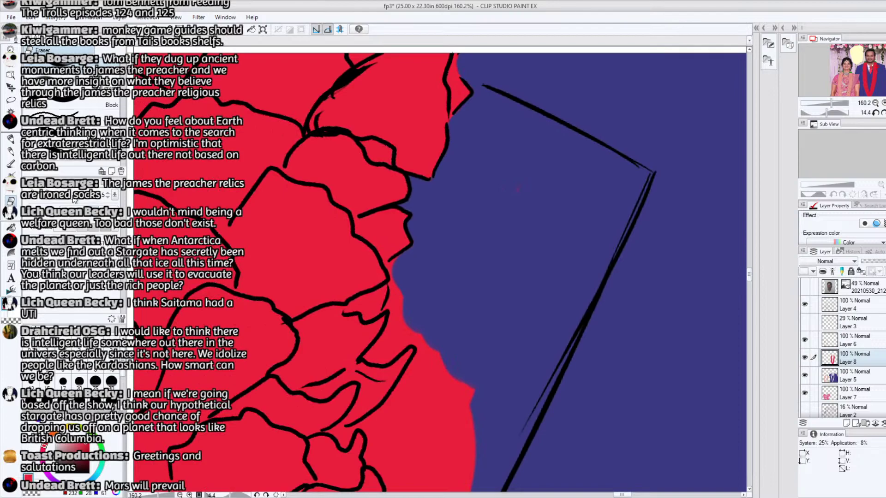
left_click_drag(404, 269, 402, 284)
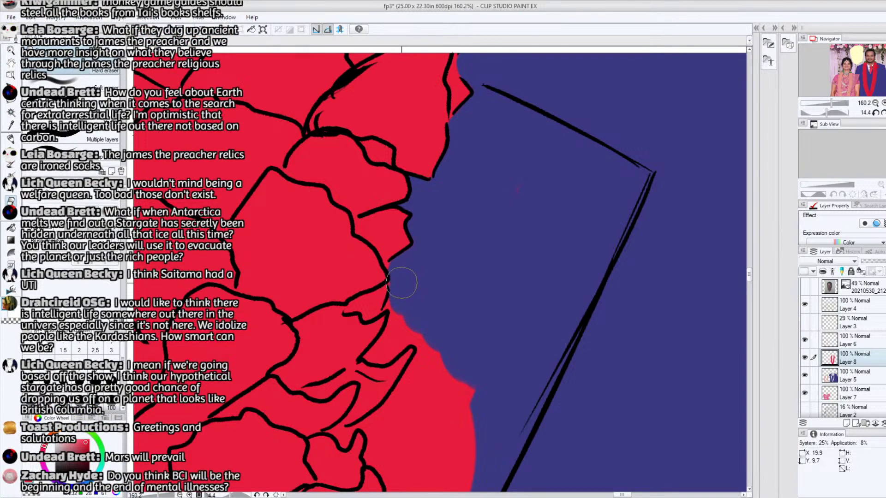
key("bracketleft")
key("bracketleft")
key("bracketleft")
key("bracketleft")
left_click_drag(394, 293, 392, 304)
mouse_move(393, 266)
left_mouse_down()
mouse_move(397, 318)
mouse_move(367, 357)
mouse_move(382, 341)
mouse_move(376, 361)
mouse_move(412, 337)
mouse_move(397, 334)
mouse_move(424, 341)
mouse_move(437, 383)
mouse_move(449, 378)
mouse_move(450, 407)
mouse_move(456, 384)
mouse_move(472, 375)
mouse_move(478, 433)
left_mouse_up()
Erase the red along the horn-shaped petal's underside and around the bumpy and large rounded petals down to the rose
scroll(750, 281, "down", 5)
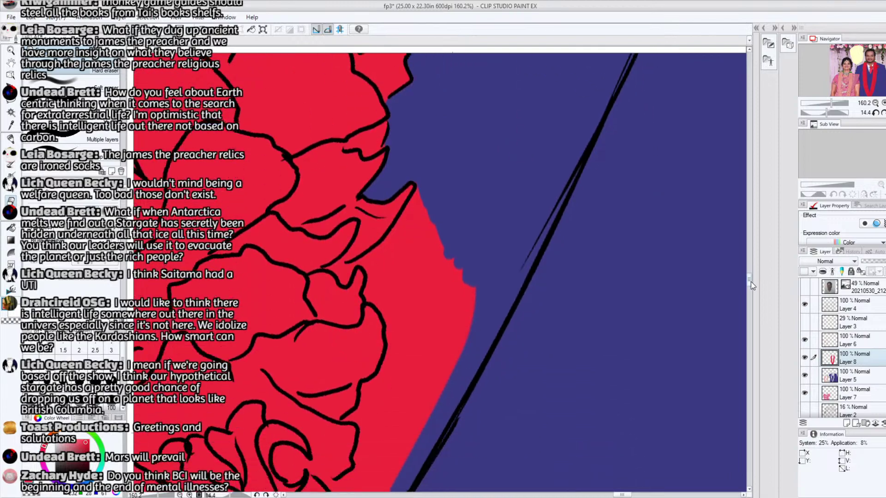
mouse_move(395, 289)
left_mouse_down()
mouse_move(368, 265)
mouse_move(363, 232)
mouse_move(400, 200)
mouse_move(371, 226)
mouse_move(426, 150)
mouse_move(420, 168)
mouse_move(417, 151)
mouse_move(417, 182)
mouse_move(393, 232)
mouse_move(376, 233)
mouse_move(398, 277)
mouse_move(386, 280)
mouse_move(393, 308)
mouse_move(405, 245)
mouse_move(407, 269)
mouse_move(417, 281)
mouse_move(424, 272)
mouse_move(438, 201)
mouse_move(436, 320)
mouse_move(446, 355)
mouse_move(455, 340)
mouse_move(427, 400)
mouse_move(403, 422)
mouse_move(418, 366)
mouse_move(369, 398)
mouse_move(354, 387)
mouse_move(384, 340)
mouse_move(378, 356)
mouse_move(385, 375)
mouse_move(405, 336)
mouse_move(432, 320)
mouse_move(433, 282)
left_mouse_up()
mouse_move(390, 396)
left_mouse_down()
mouse_move(371, 381)
mouse_move(381, 361)
mouse_move(392, 415)
mouse_move(394, 405)
left_mouse_up()
scroll(749, 277, "down", 3)
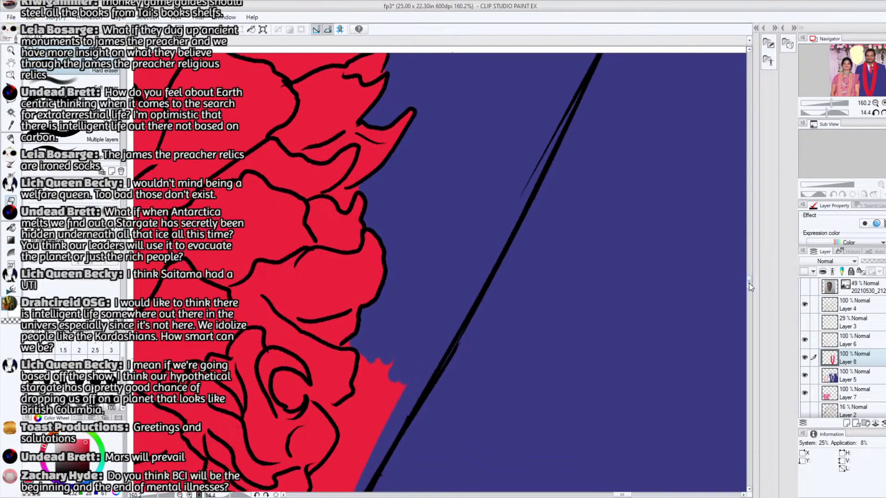
mouse_move(367, 318)
left_mouse_down()
mouse_move(362, 347)
mouse_move(365, 328)
mouse_move(363, 337)
left_mouse_up()
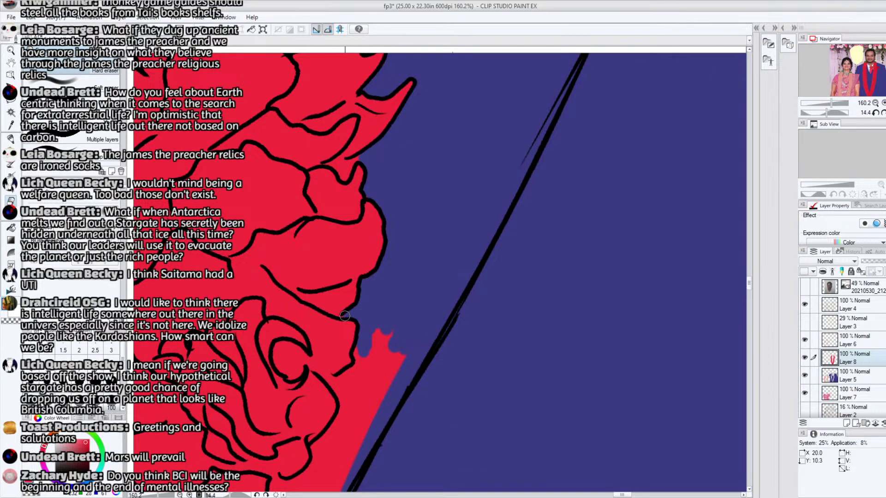
Enlarge the eraser and clear the red between the rose's outer petals and the slanted black jacket line
key("bracketright")
key("bracketright")
key("bracketright")
mouse_move(369, 369)
left_mouse_down()
mouse_move(369, 342)
mouse_move(405, 372)
left_mouse_up()
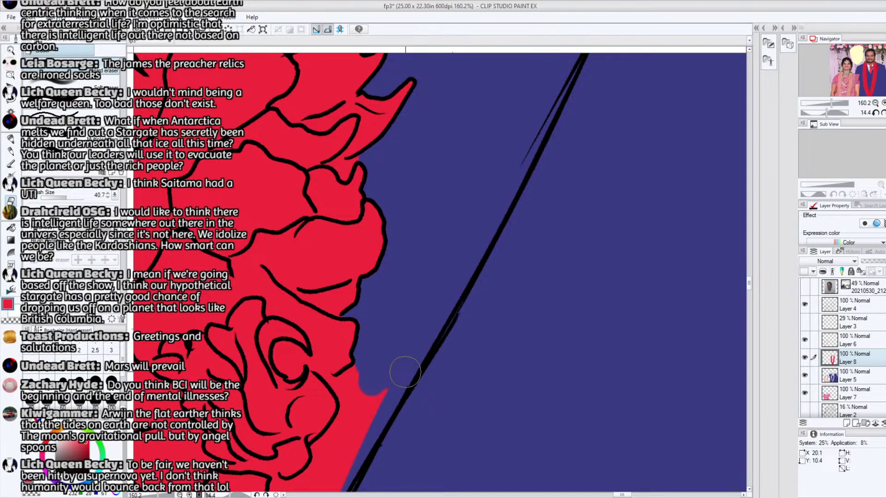
mouse_move(362, 376)
left_mouse_down()
mouse_move(346, 386)
mouse_move(352, 412)
mouse_move(344, 387)
mouse_move(380, 421)
left_mouse_up()
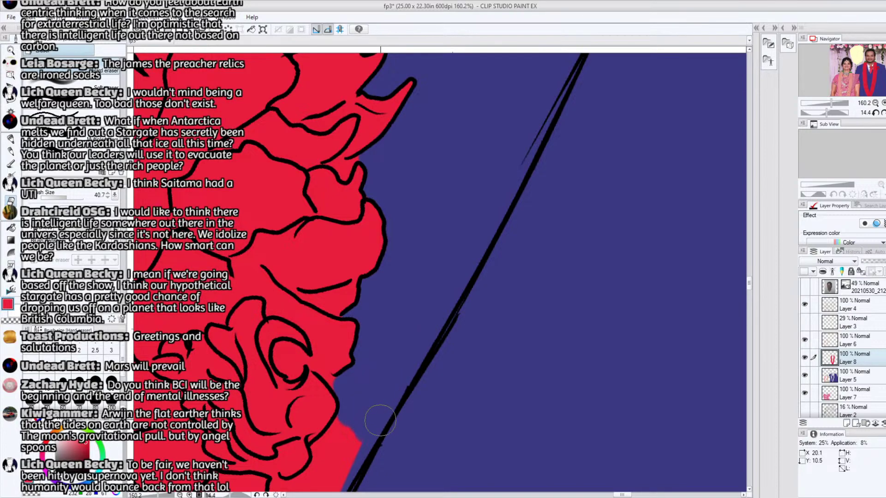
Erase the red under the rose's lowest petal and around the small notched petal, using a finer eraser for the notch
left_click_drag(748, 283, 749, 289)
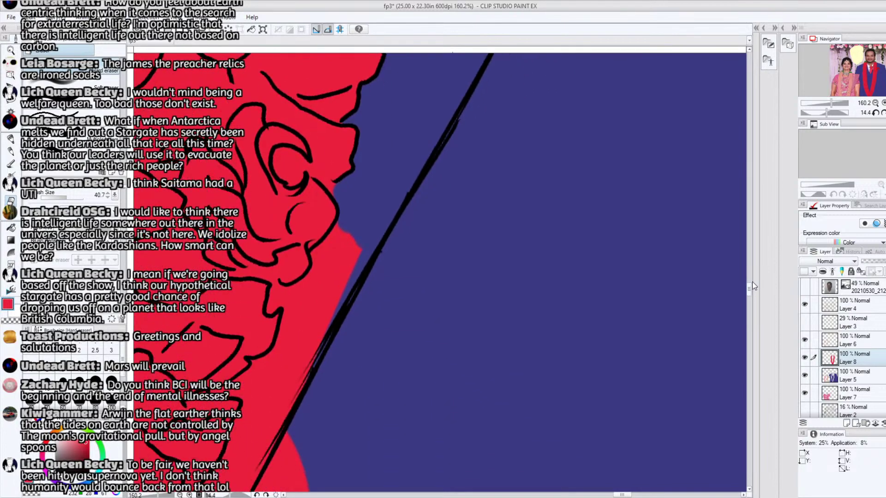
mouse_move(344, 249)
left_mouse_down()
mouse_move(351, 232)
mouse_move(323, 255)
mouse_move(325, 279)
mouse_move(290, 336)
mouse_move(306, 292)
mouse_move(326, 319)
mouse_move(286, 365)
mouse_move(288, 352)
left_mouse_up()
left_click(64, 197)
mouse_move(277, 302)
left_mouse_down()
mouse_move(272, 310)
mouse_move(275, 293)
mouse_move(294, 287)
mouse_move(277, 290)
left_mouse_up()
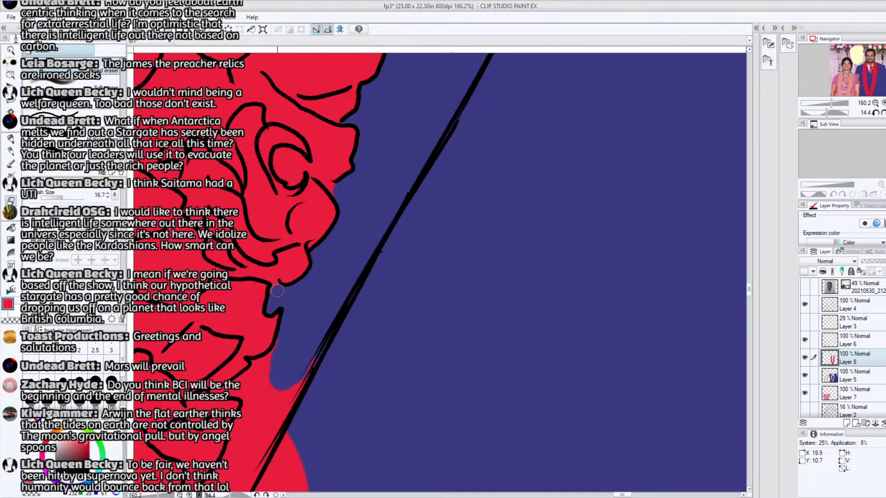
Erase the red between the lower petals and the slanted jacket line, continuing over the jacket on the line's far side
scroll(747, 296, "down", 3)
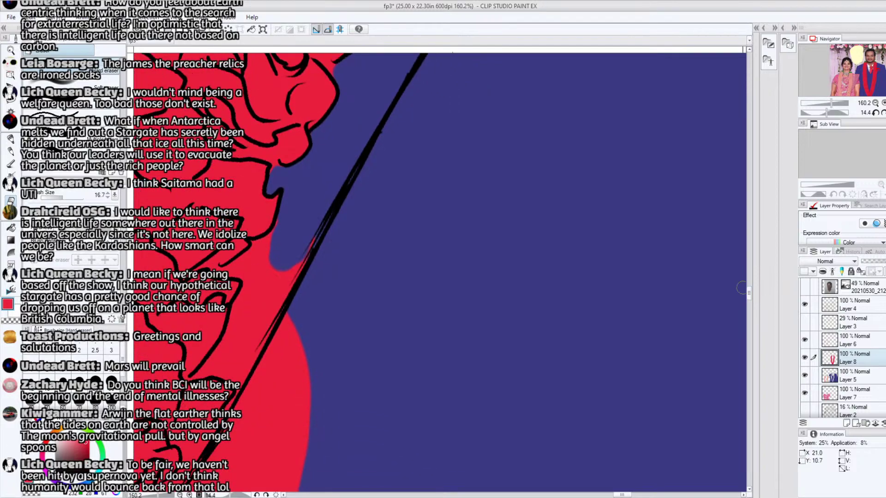
left_click_drag(282, 238, 274, 235)
mouse_move(285, 274)
left_mouse_down()
mouse_move(293, 291)
mouse_move(283, 302)
mouse_move(244, 257)
mouse_move(246, 269)
mouse_move(229, 268)
mouse_move(272, 236)
mouse_move(243, 275)
mouse_move(276, 308)
mouse_move(255, 332)
left_mouse_up()
mouse_move(203, 374)
left_mouse_down()
mouse_move(246, 288)
mouse_move(254, 289)
mouse_move(218, 367)
mouse_move(238, 380)
mouse_move(256, 367)
mouse_move(261, 341)
mouse_move(224, 367)
mouse_move(235, 346)
mouse_move(246, 342)
mouse_move(261, 353)
mouse_move(284, 333)
mouse_move(289, 364)
mouse_move(303, 365)
mouse_move(311, 390)
left_mouse_up()
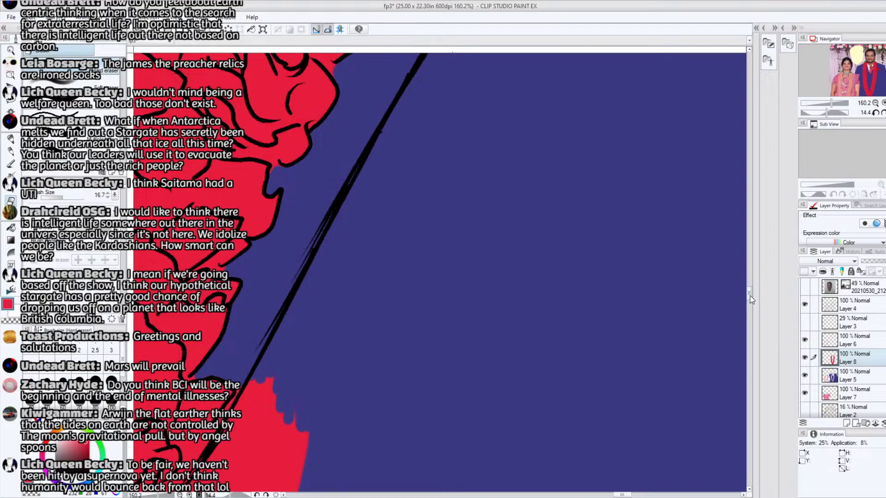
Erase the red around the small squarish petal and the curled petals where the slanted jacket line ends
scroll(749, 295, "down", 4)
left_click_drag(627, 495, 620, 493)
mouse_move(450, 251)
left_mouse_down()
mouse_move(472, 219)
mouse_move(468, 207)
mouse_move(496, 190)
mouse_move(509, 190)
mouse_move(506, 221)
left_mouse_up()
mouse_move(432, 258)
left_mouse_down()
mouse_move(405, 260)
mouse_move(420, 272)
mouse_move(405, 259)
mouse_move(419, 291)
mouse_move(416, 265)
mouse_move(408, 263)
mouse_move(435, 281)
mouse_move(426, 314)
mouse_move(434, 267)
mouse_move(433, 340)
mouse_move(460, 287)
mouse_move(460, 315)
mouse_move(513, 269)
mouse_move(539, 261)
mouse_move(510, 311)
mouse_move(500, 396)
left_mouse_up()
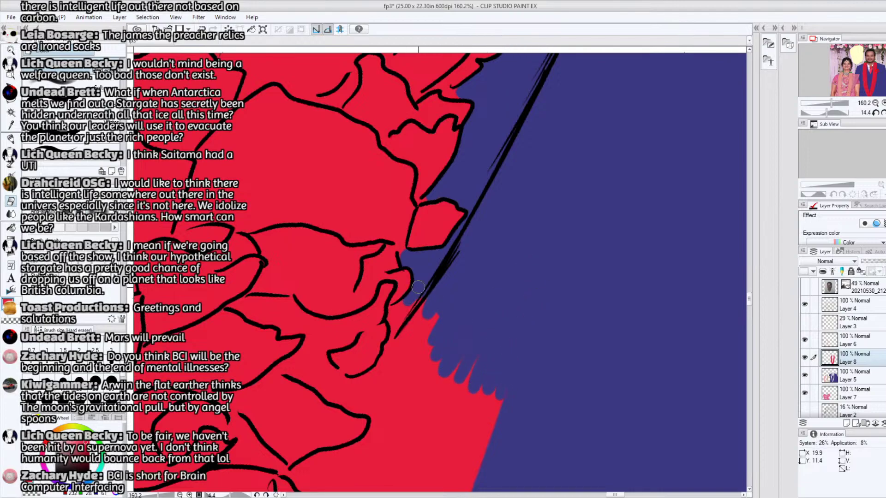
mouse_move(391, 312)
left_mouse_down()
mouse_move(400, 342)
mouse_move(398, 317)
mouse_move(379, 370)
mouse_move(347, 384)
mouse_move(342, 401)
mouse_move(349, 407)
mouse_move(343, 387)
mouse_move(358, 384)
mouse_move(350, 405)
mouse_move(372, 408)
mouse_move(352, 395)
mouse_move(353, 403)
mouse_move(372, 406)
mouse_move(388, 365)
mouse_move(443, 307)
mouse_move(451, 312)
mouse_move(427, 348)
mouse_move(371, 411)
mouse_move(424, 352)
mouse_move(440, 365)
mouse_move(429, 443)
left_mouse_up()
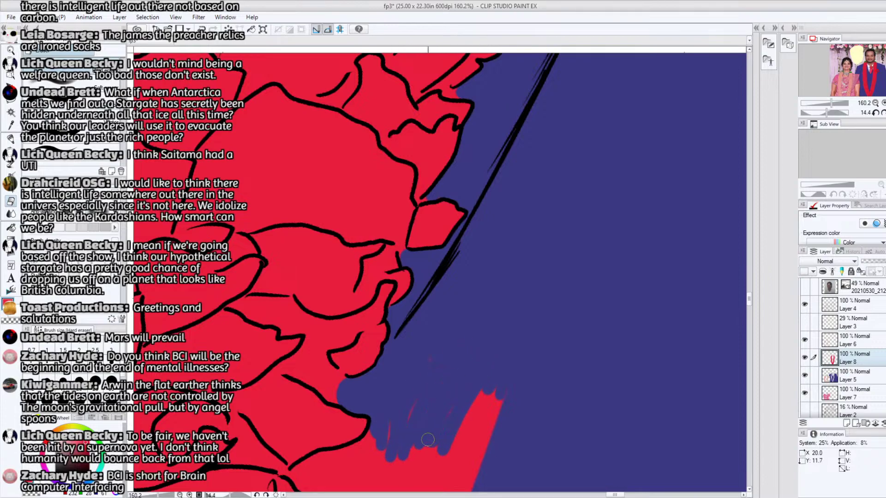
Erase the red around the broad pointed petal, into the notch beneath it and down along the folded petal
scroll(748, 305, "down", 5)
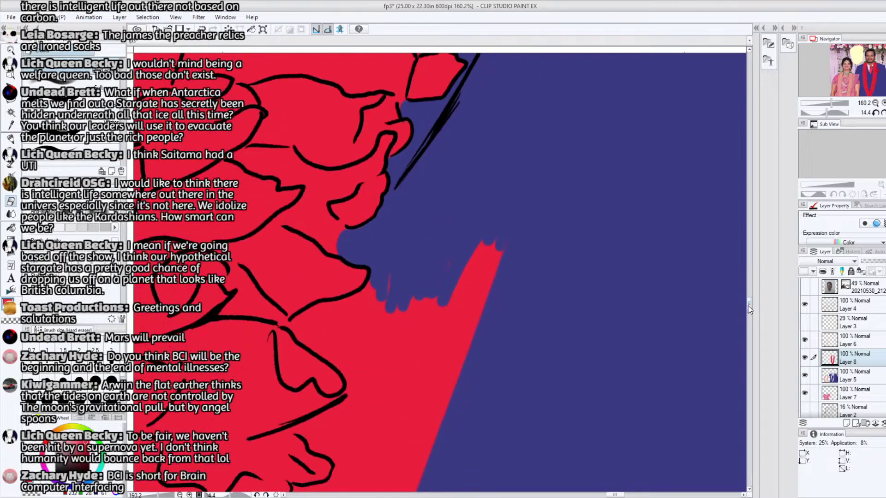
mouse_move(306, 262)
left_mouse_down()
mouse_move(290, 250)
mouse_move(335, 233)
mouse_move(318, 233)
mouse_move(367, 222)
mouse_move(370, 244)
left_mouse_up()
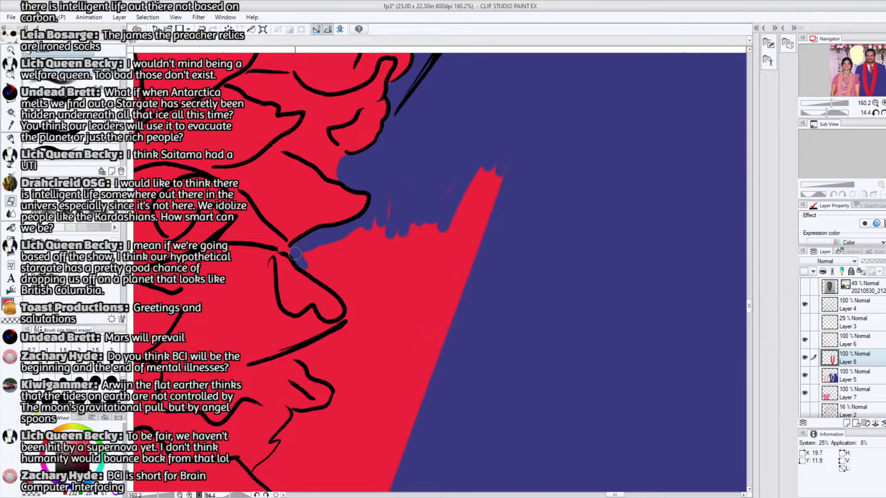
mouse_move(297, 255)
left_mouse_down()
mouse_move(327, 274)
mouse_move(312, 264)
mouse_move(324, 269)
mouse_move(329, 250)
mouse_move(365, 242)
mouse_move(339, 259)
mouse_move(369, 223)
left_mouse_up()
mouse_move(435, 186)
left_mouse_down()
mouse_move(495, 163)
mouse_move(443, 240)
mouse_move(407, 334)
mouse_move(477, 245)
mouse_move(468, 281)
mouse_move(423, 289)
mouse_move(438, 248)
mouse_move(416, 280)
mouse_move(361, 290)
mouse_move(354, 318)
mouse_move(329, 279)
mouse_move(335, 289)
mouse_move(344, 266)
mouse_move(332, 273)
mouse_move(346, 295)
mouse_move(403, 227)
mouse_move(400, 233)
mouse_move(421, 225)
mouse_move(378, 299)
mouse_move(365, 382)
mouse_move(383, 342)
mouse_move(427, 330)
mouse_move(424, 356)
mouse_move(429, 366)
mouse_move(439, 361)
mouse_move(420, 405)
left_mouse_up()
Erase the red beneath the folded petal and around the small curled petal, down towards the pocket's corner
scroll(749, 306, "down", 5)
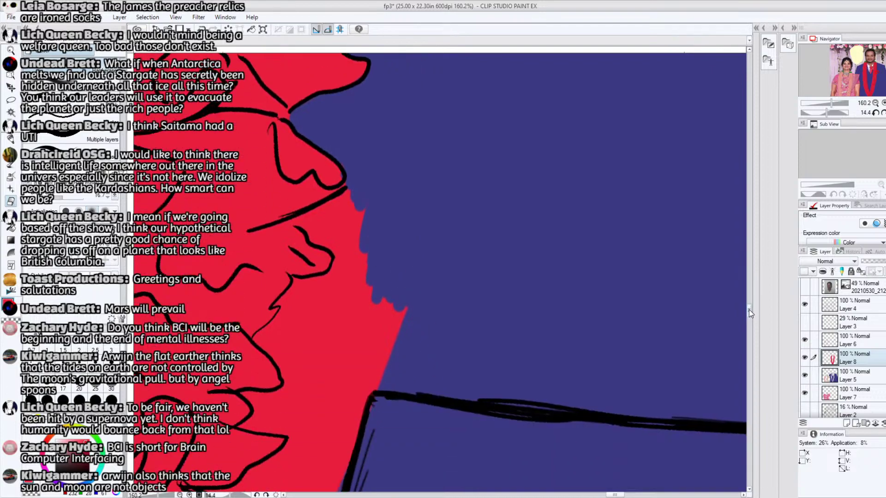
mouse_move(320, 222)
left_mouse_down()
mouse_move(297, 205)
mouse_move(345, 181)
mouse_move(310, 212)
mouse_move(330, 217)
left_mouse_up()
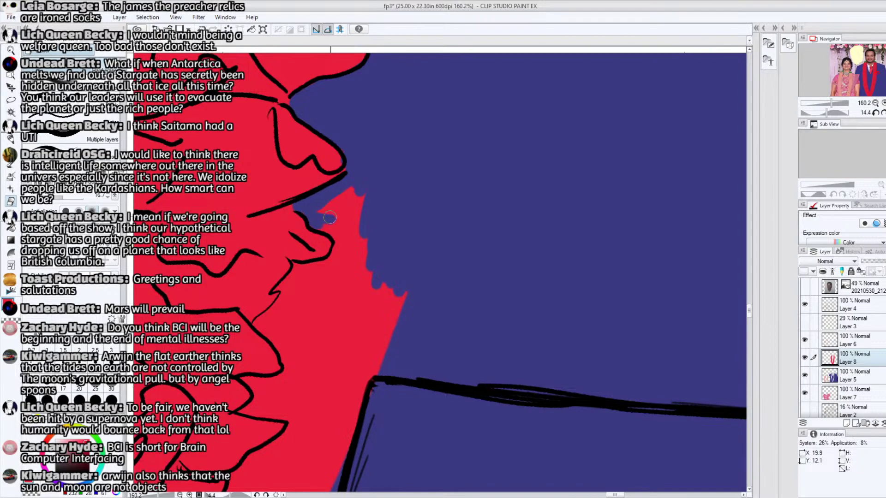
left_click(13, 141)
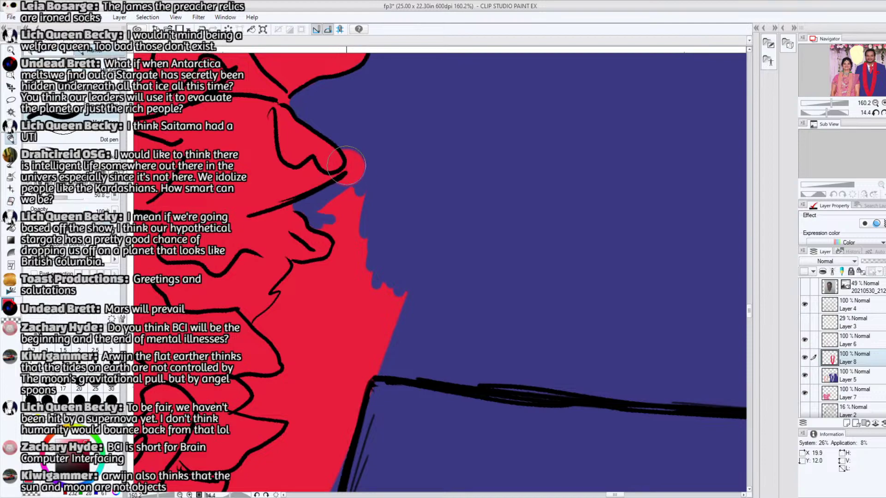
key("e")
mouse_move(349, 184)
left_mouse_down()
mouse_move(343, 150)
mouse_move(371, 174)
mouse_move(368, 190)
mouse_move(333, 211)
mouse_move(341, 210)
mouse_move(332, 222)
mouse_move(318, 224)
mouse_move(340, 232)
mouse_move(354, 187)
mouse_move(351, 243)
mouse_move(359, 224)
mouse_move(368, 224)
mouse_move(375, 250)
mouse_move(386, 242)
mouse_move(396, 338)
left_mouse_up()
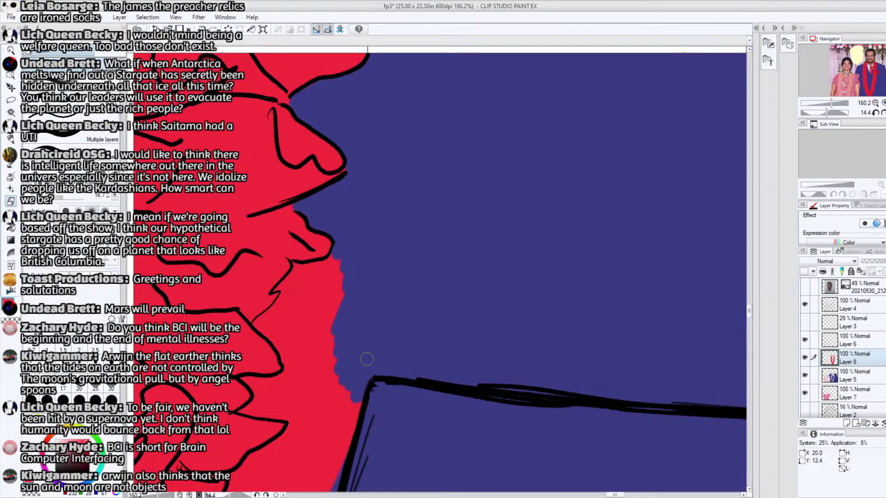
mouse_move(268, 325)
left_mouse_down()
mouse_move(259, 324)
mouse_move(298, 267)
mouse_move(343, 255)
mouse_move(329, 319)
mouse_move(334, 369)
mouse_move(355, 411)
mouse_move(353, 364)
left_mouse_up()
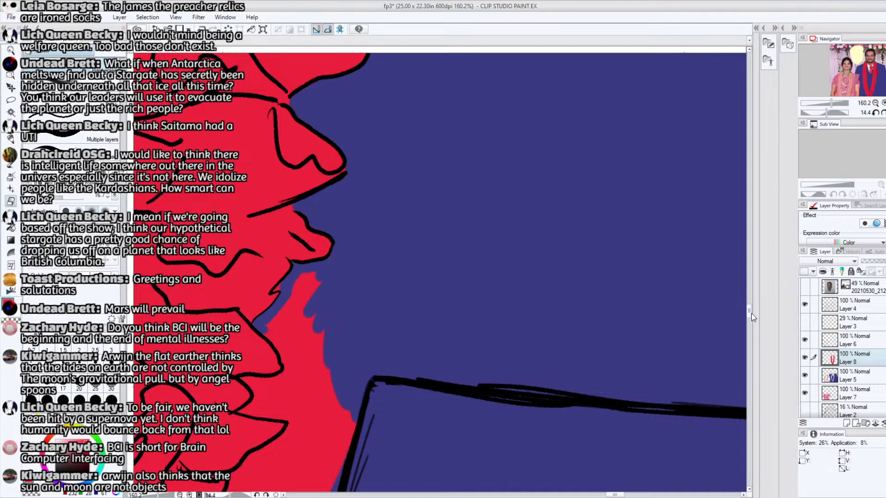
Adjust the eraser size and erase the red along the jagged petal edge down to the next pointed petal's tip
scroll(750, 313, "down", 3)
left_click(57, 195)
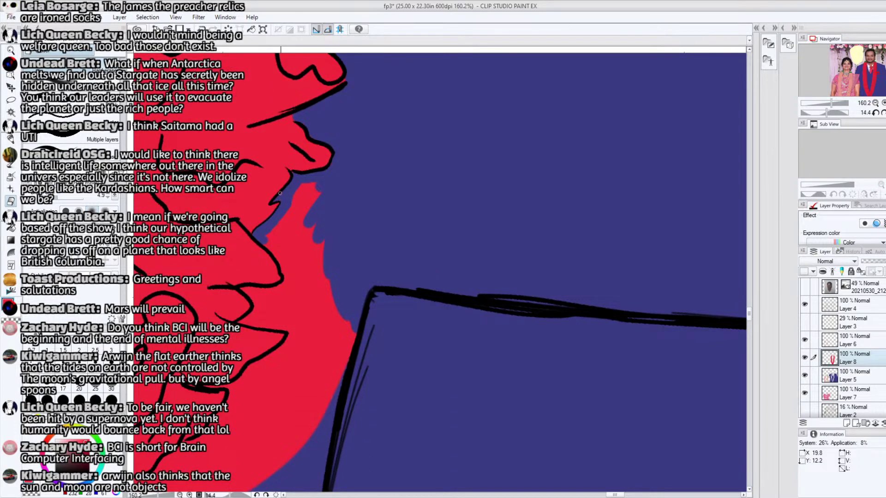
left_click(60, 193)
mouse_move(278, 260)
left_mouse_down()
mouse_move(281, 219)
mouse_move(300, 198)
mouse_move(285, 228)
mouse_move(300, 294)
mouse_move(291, 285)
mouse_move(295, 291)
mouse_move(309, 209)
left_mouse_up()
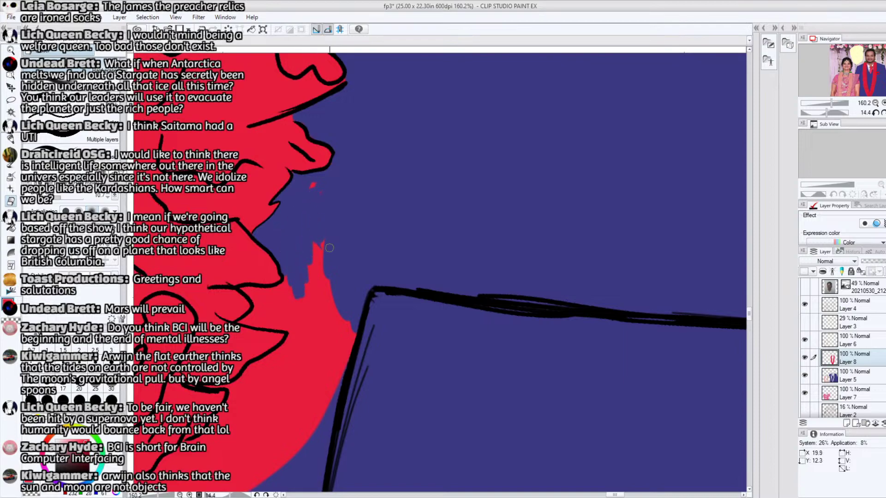
Enlarge the eraser and clear the red between the pointed petals and the pocket's vertical edge
key("bracketright")
key("bracketright")
key("bracketright")
key("bracketright")
mouse_move(310, 281)
left_mouse_down()
mouse_move(309, 261)
mouse_move(338, 318)
mouse_move(338, 289)
mouse_move(354, 323)
mouse_move(343, 263)
mouse_move(320, 196)
mouse_move(310, 194)
mouse_move(299, 306)
mouse_move(291, 283)
mouse_move(262, 310)
mouse_move(291, 322)
mouse_move(275, 313)
mouse_move(276, 320)
mouse_move(286, 295)
mouse_move(311, 312)
mouse_move(308, 325)
mouse_move(285, 356)
mouse_move(245, 377)
mouse_move(330, 317)
mouse_move(330, 411)
mouse_move(298, 454)
mouse_move(291, 455)
mouse_move(291, 427)
left_mouse_up()
Reduce the eraser size and clean the red out of the narrow notches around the small petal between the two pointed ones
key("bracketleft")
key("bracketleft")
key("bracketleft")
key("bracketleft")
key("bracketleft")
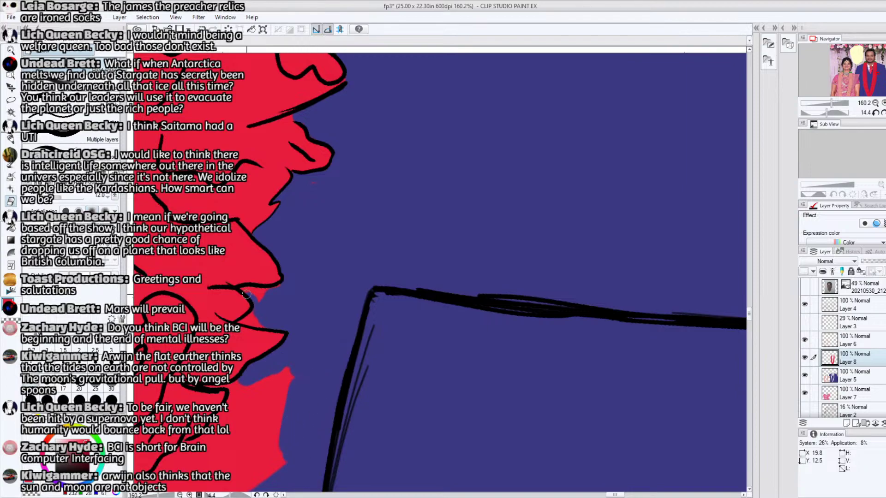
left_click_drag(242, 289, 269, 293)
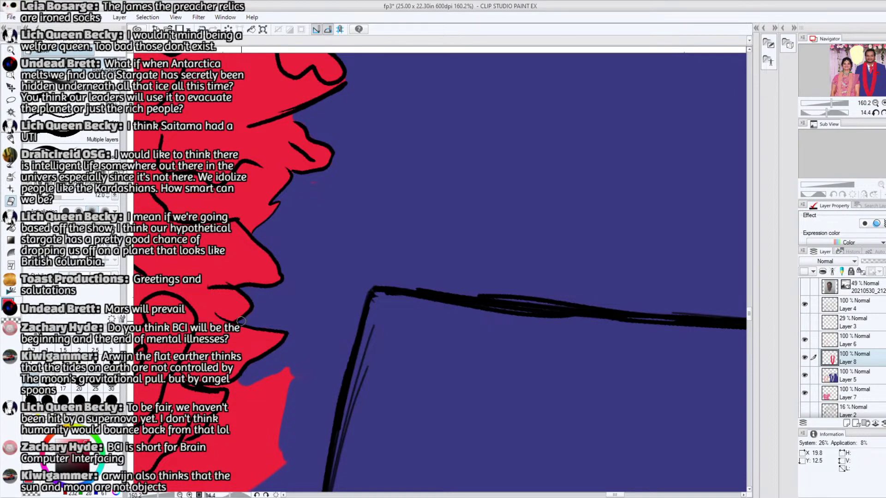
Erase the red below the spiral rose's pointed petal, along its lower petals and down the narrow leaf beneath
left_click_drag(749, 314, 749, 319)
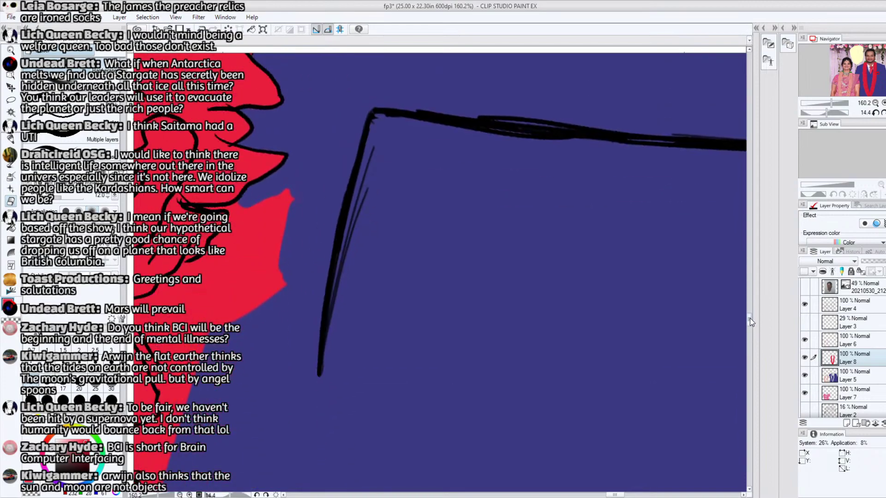
left_click_drag(609, 495, 601, 495)
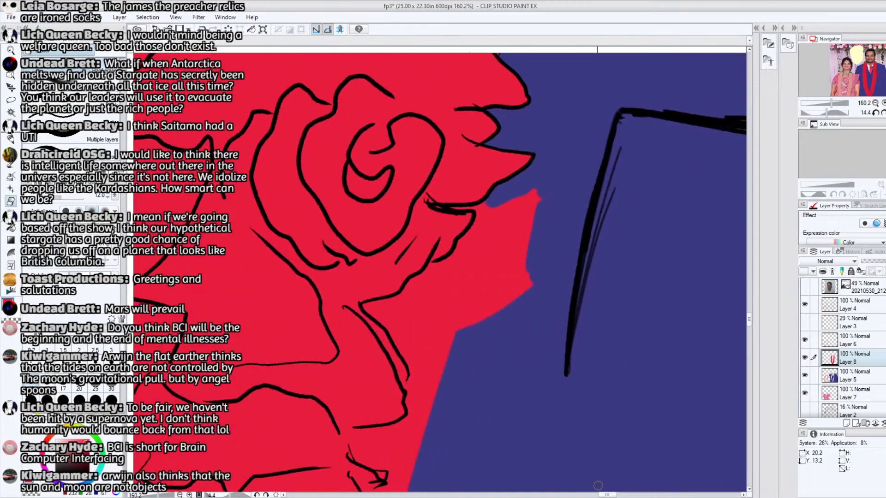
left_click_drag(412, 357, 415, 376)
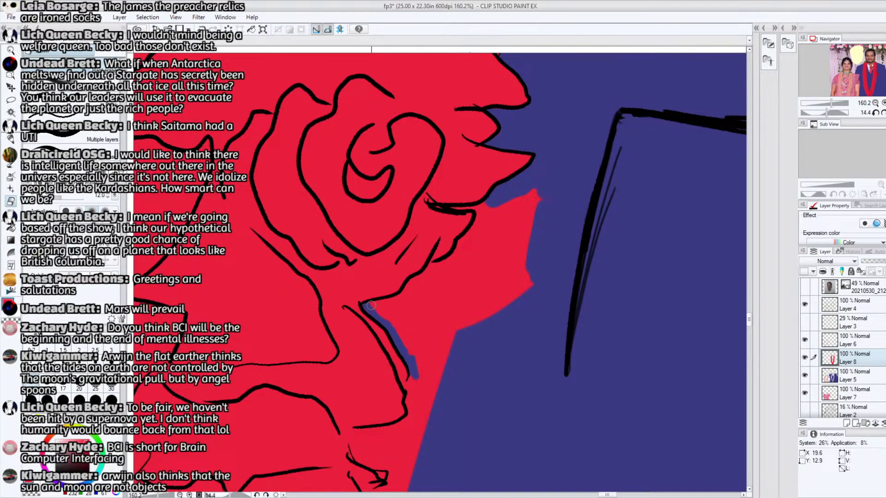
mouse_move(372, 305)
left_mouse_down()
mouse_move(408, 292)
mouse_move(458, 249)
mouse_move(480, 211)
mouse_move(454, 208)
mouse_move(481, 204)
mouse_move(477, 219)
mouse_move(498, 208)
mouse_move(484, 226)
mouse_move(504, 200)
mouse_move(534, 190)
mouse_move(477, 258)
mouse_move(459, 307)
mouse_move(475, 261)
left_mouse_up()
mouse_move(492, 217)
left_mouse_down()
mouse_move(459, 322)
mouse_move(489, 324)
mouse_move(523, 239)
mouse_move(494, 253)
mouse_move(465, 287)
mouse_move(465, 272)
mouse_move(430, 308)
mouse_move(397, 313)
mouse_move(509, 248)
mouse_move(543, 270)
mouse_move(497, 331)
mouse_move(406, 323)
left_mouse_up()
left_click(68, 197)
left_click(62, 197)
mouse_move(388, 280)
left_mouse_down()
mouse_move(395, 328)
mouse_move(378, 308)
mouse_move(446, 391)
left_mouse_up()
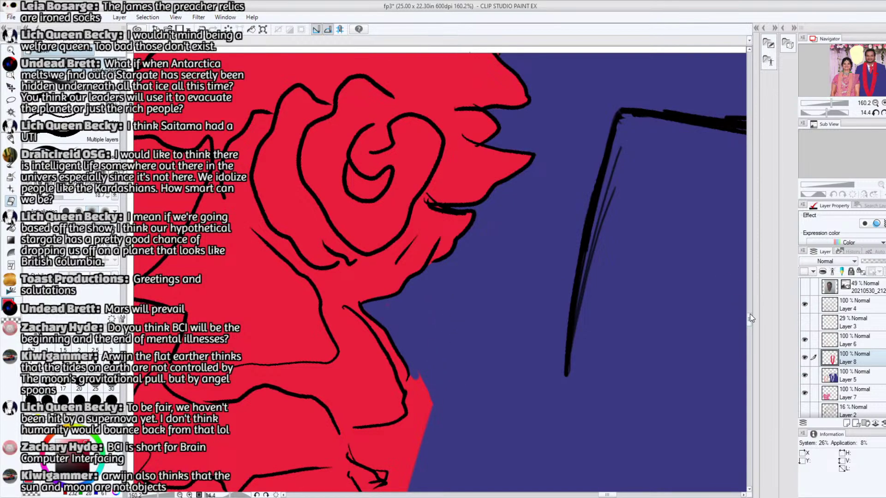
Paint red with the pen over the blue gap inside the thin outline of the lower petal's tip
mouse_move(751, 323)
left_mouse_down()
mouse_move(747, 331)
mouse_move(751, 325)
left_mouse_up()
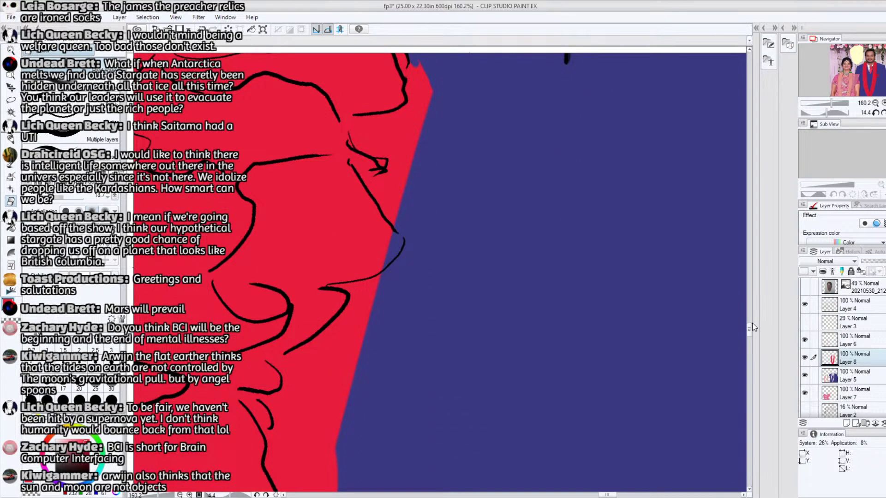
key("p")
mouse_move(384, 235)
left_mouse_down()
mouse_move(399, 247)
mouse_move(378, 282)
left_mouse_up()
Erase the red strip outside the petals above the rounded petal tip, trimming around the small pointed leaf
left_click(11, 201)
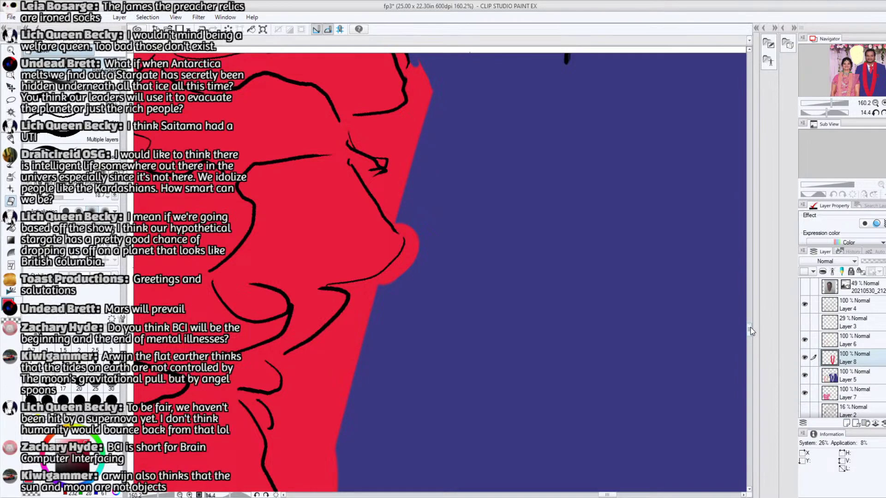
left_click_drag(749, 327, 749, 322)
mouse_move(413, 252)
left_mouse_down()
mouse_move(412, 270)
mouse_move(422, 245)
left_mouse_up()
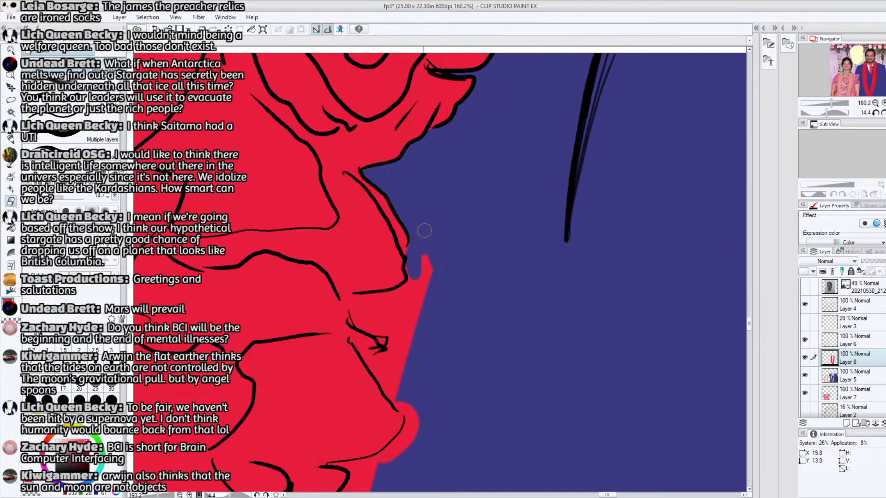
key("e")
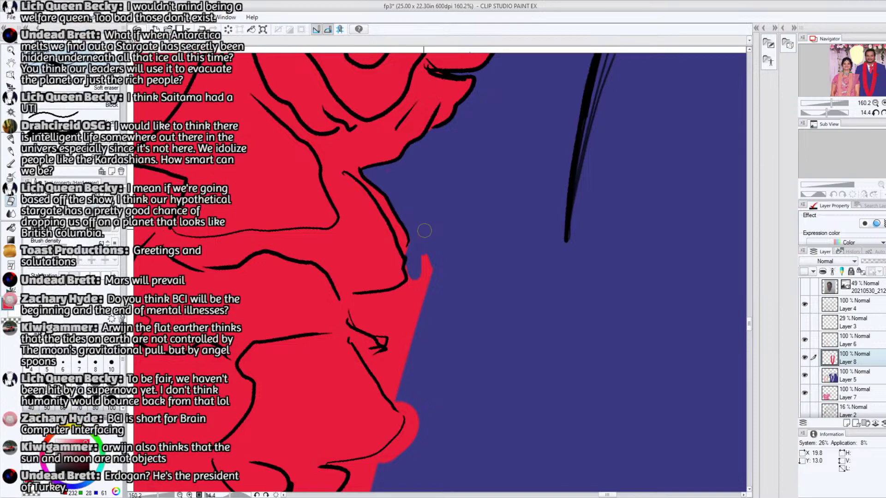
mouse_move(424, 230)
left_mouse_down()
mouse_move(426, 290)
mouse_move(410, 266)
mouse_move(412, 249)
mouse_move(416, 265)
mouse_move(421, 252)
mouse_move(429, 263)
mouse_move(417, 281)
mouse_move(354, 307)
mouse_move(361, 324)
mouse_move(385, 331)
mouse_move(374, 304)
mouse_move(400, 320)
mouse_move(400, 309)
mouse_move(393, 353)
mouse_move(384, 321)
mouse_move(396, 335)
mouse_move(403, 318)
mouse_move(403, 357)
mouse_move(371, 364)
mouse_move(394, 403)
mouse_move(395, 382)
mouse_move(417, 408)
left_mouse_up()
left_click_drag(750, 323, 749, 330)
Touch up the red inside the rounded petal tip and erase the excess bulging past its thin outline
left_click(10, 138)
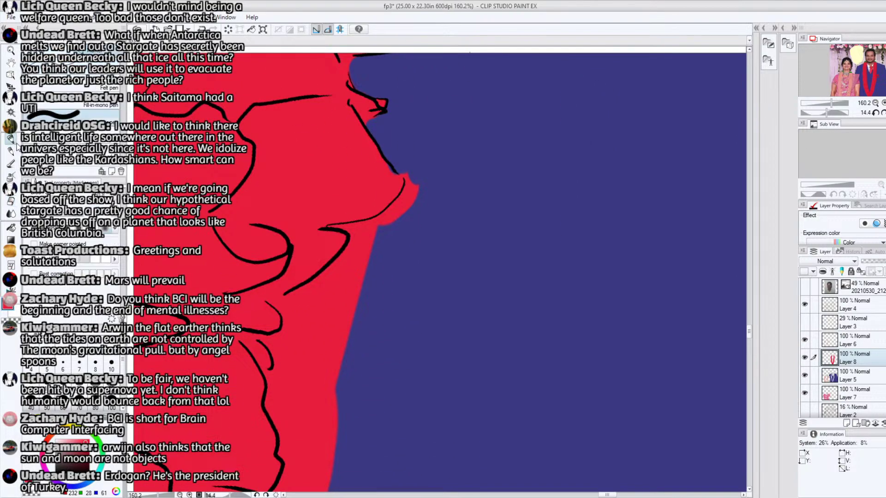
mouse_move(399, 184)
left_mouse_down()
mouse_move(390, 150)
mouse_move(407, 164)
mouse_move(416, 191)
mouse_move(419, 176)
mouse_move(389, 222)
mouse_move(409, 185)
mouse_move(399, 165)
mouse_move(418, 180)
mouse_move(411, 213)
mouse_move(402, 216)
mouse_move(419, 189)
mouse_move(406, 207)
left_mouse_up()
key("e")
left_click(10, 139)
key("e")
Erase the red directly beneath the rounded petal tip, down to the folded petal below it, and adjust the eraser size
left_click_drag(831, 104, 816, 110)
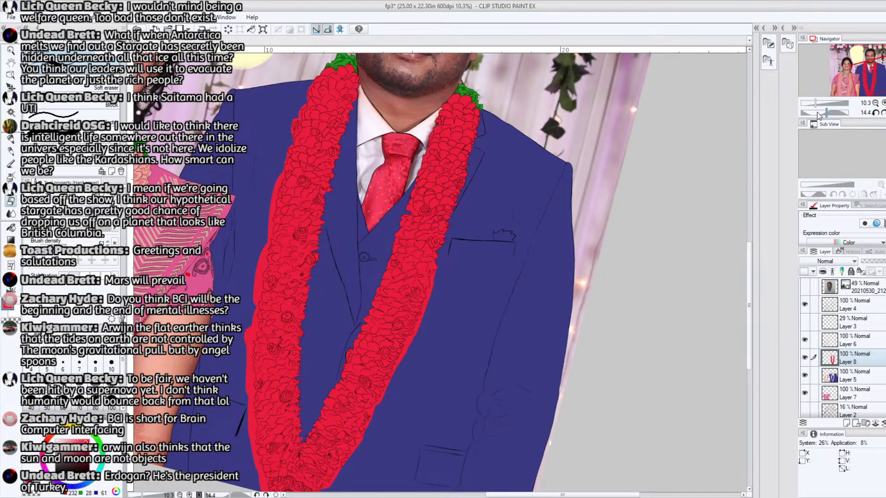
left_click_drag(824, 105, 829, 109)
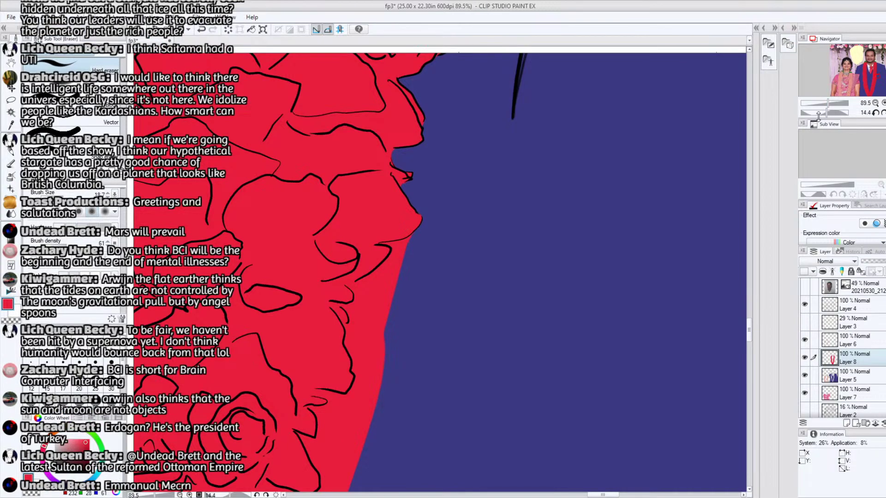
left_click_drag(402, 243, 396, 282)
left_click(59, 198)
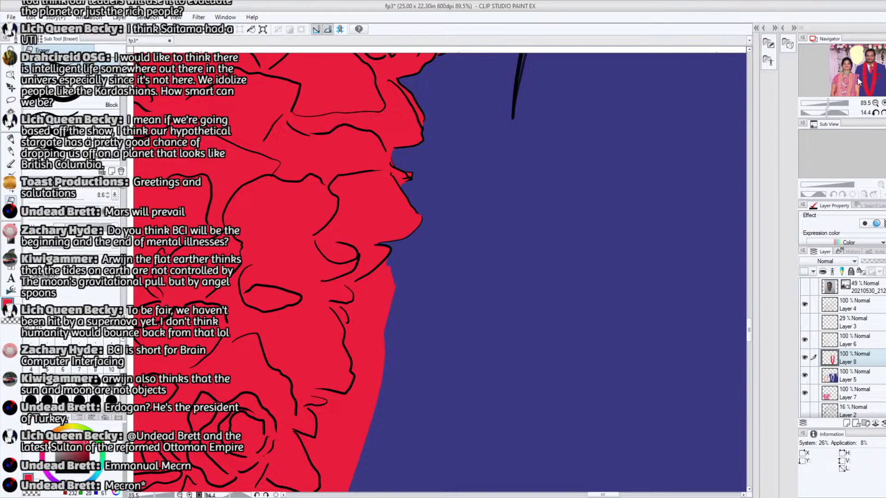
Erase the red outside the folded petal, the small curled petals and the long petal edge above the spiral rose
left_click_drag(827, 108, 821, 109)
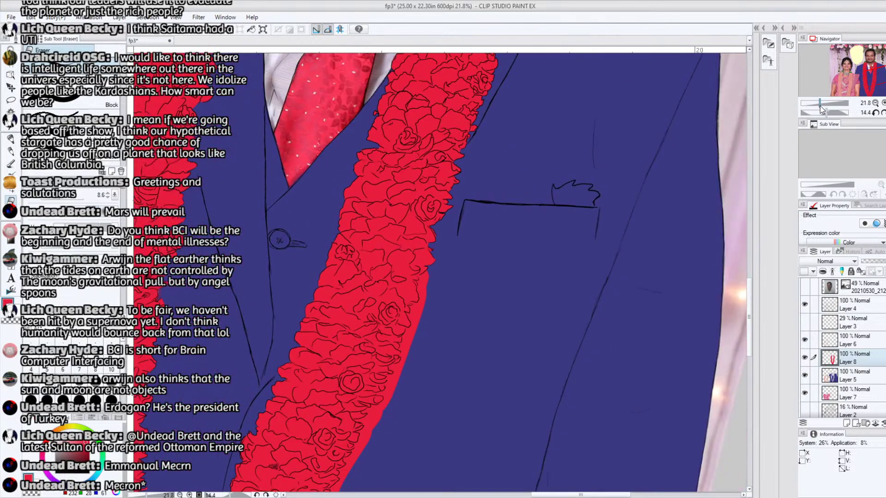
left_click(821, 109)
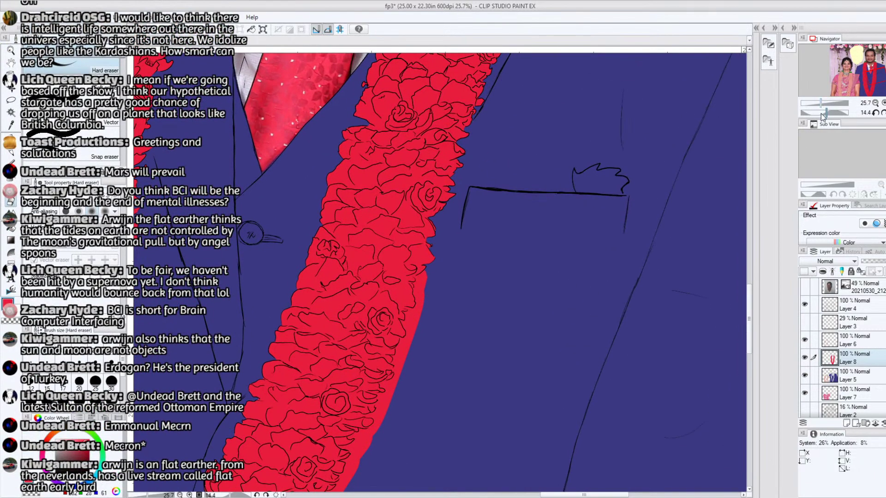
left_click(828, 104)
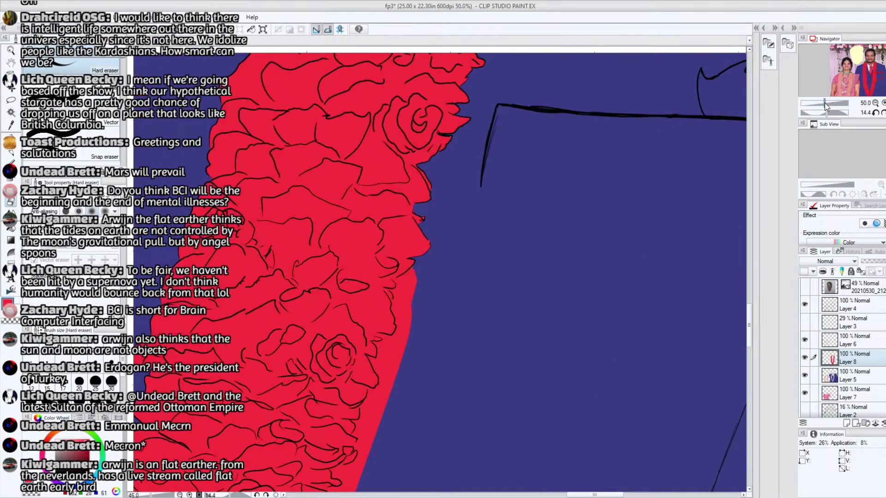
left_click(829, 104)
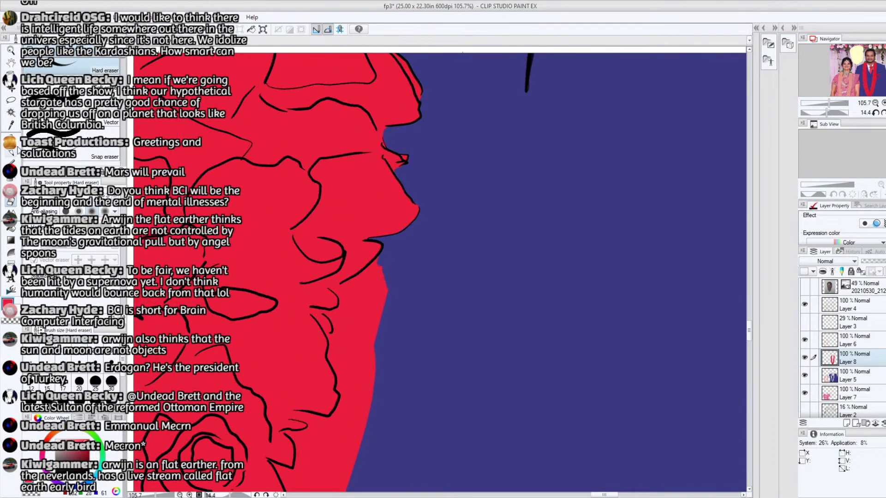
mouse_move(367, 282)
left_mouse_down()
mouse_move(383, 261)
mouse_move(339, 290)
mouse_move(332, 358)
mouse_move(341, 391)
mouse_move(334, 360)
mouse_move(353, 302)
mouse_move(375, 287)
mouse_move(358, 401)
mouse_move(342, 352)
mouse_move(373, 365)
mouse_move(376, 353)
mouse_move(378, 383)
left_mouse_up()
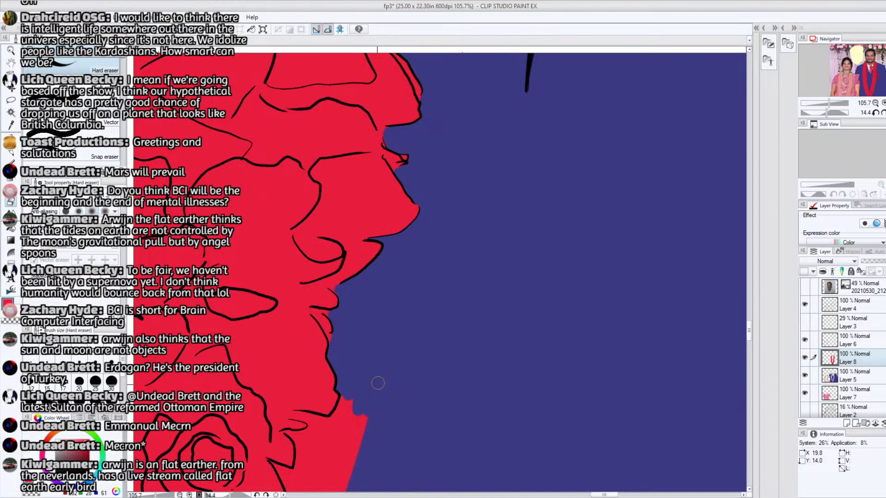
mouse_move(347, 453)
left_mouse_down()
mouse_move(344, 401)
mouse_move(333, 430)
mouse_move(355, 444)
mouse_move(353, 473)
mouse_move(360, 464)
left_mouse_up()
Reduce the eraser size and clear the red around the small leaf and the pointed petals beside the spiral rose
left_click_drag(751, 331, 748, 342)
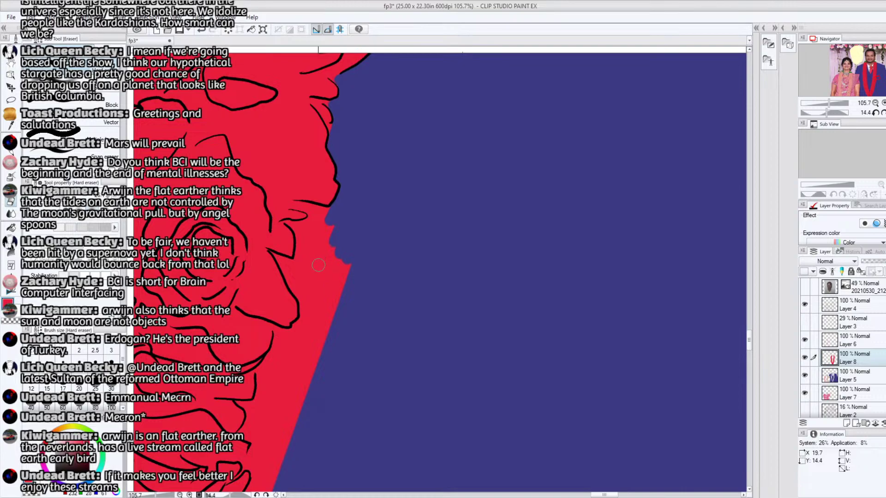
mouse_move(313, 302)
left_mouse_down()
mouse_move(309, 240)
mouse_move(323, 217)
mouse_move(322, 286)
mouse_move(329, 276)
mouse_move(344, 302)
mouse_move(342, 261)
left_mouse_up()
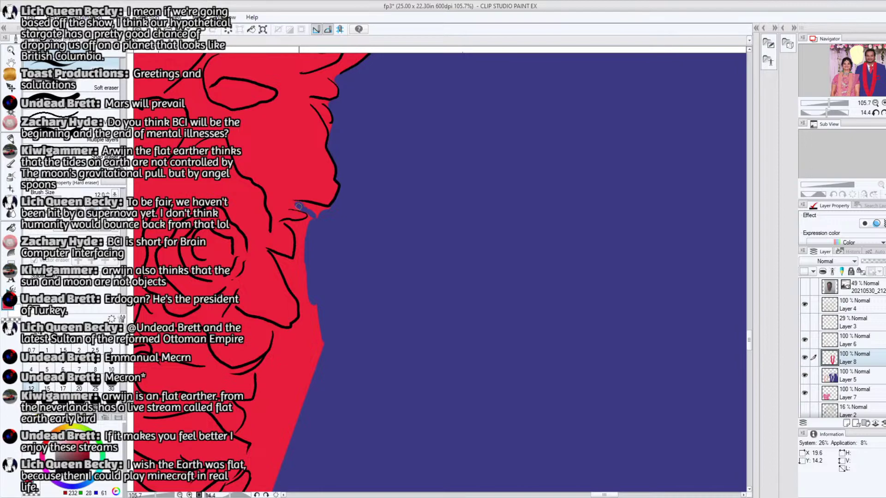
mouse_move(299, 205)
left_mouse_down()
mouse_move(313, 206)
mouse_move(301, 204)
mouse_move(307, 208)
left_mouse_up()
mouse_move(299, 207)
left_mouse_down()
mouse_move(329, 208)
mouse_move(316, 207)
mouse_move(314, 223)
mouse_move(309, 214)
mouse_move(287, 223)
mouse_move(301, 243)
mouse_move(291, 224)
mouse_move(309, 218)
mouse_move(289, 223)
mouse_move(304, 245)
mouse_move(307, 227)
mouse_move(301, 262)
mouse_move(305, 219)
left_mouse_up()
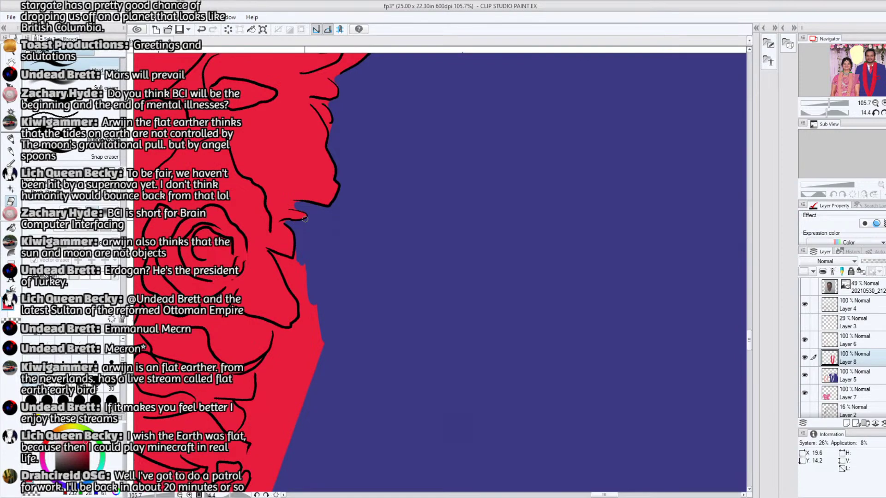
mouse_move(299, 265)
left_mouse_down()
mouse_move(304, 283)
mouse_move(296, 264)
mouse_move(273, 254)
mouse_move(297, 257)
left_mouse_up()
mouse_move(308, 310)
left_mouse_down()
mouse_move(282, 269)
mouse_move(296, 295)
mouse_move(301, 280)
mouse_move(314, 307)
mouse_move(304, 327)
mouse_move(303, 304)
mouse_move(294, 334)
mouse_move(309, 351)
mouse_move(319, 332)
mouse_move(317, 362)
left_mouse_up()
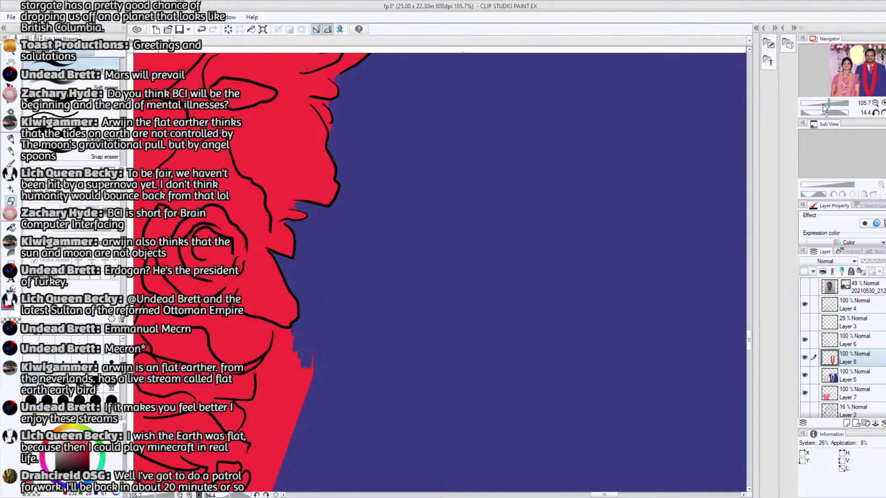
Erase the red beneath the spiral rose's outer petal and along the first layered petals below it
left_click_drag(829, 103, 820, 103)
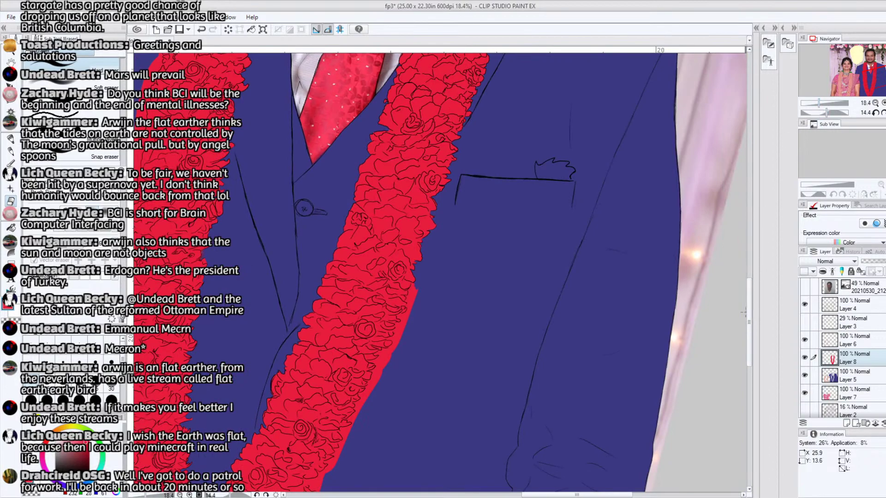
mouse_move(749, 323)
left_mouse_down()
mouse_move(749, 365)
mouse_move(742, 332)
left_mouse_up()
left_click_drag(819, 103, 827, 103)
left_click_drag(600, 495, 588, 495)
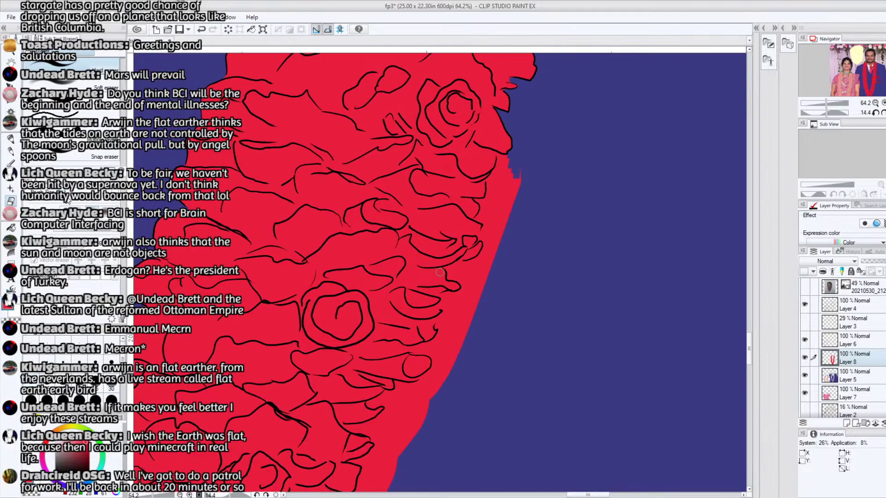
mouse_move(497, 220)
left_mouse_down()
mouse_move(489, 181)
mouse_move(500, 156)
mouse_move(509, 158)
mouse_move(494, 193)
mouse_move(495, 229)
mouse_move(485, 202)
mouse_move(504, 165)
mouse_move(504, 174)
mouse_move(513, 169)
mouse_move(514, 208)
left_mouse_up()
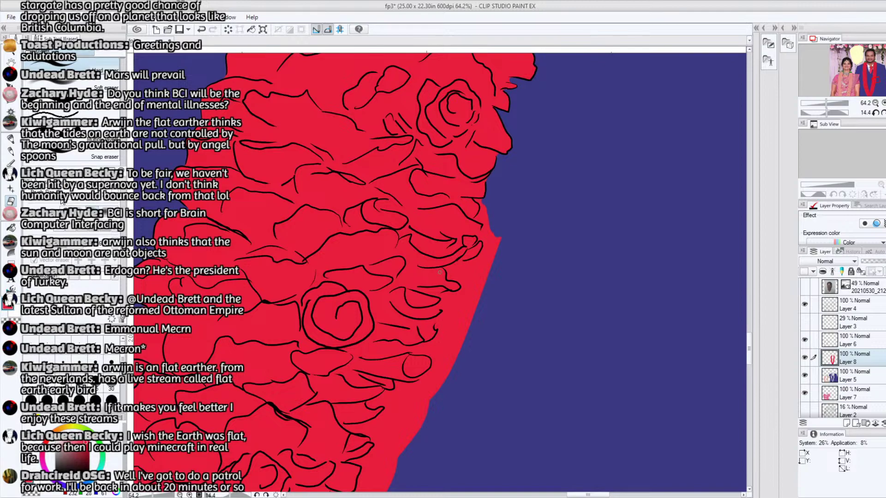
left_click_drag(483, 222, 474, 217)
Clean the red out of the notches around the small curled petal and trim down beside the round spiral rose
mouse_move(483, 201)
left_mouse_down()
mouse_move(478, 219)
mouse_move(487, 222)
left_mouse_up()
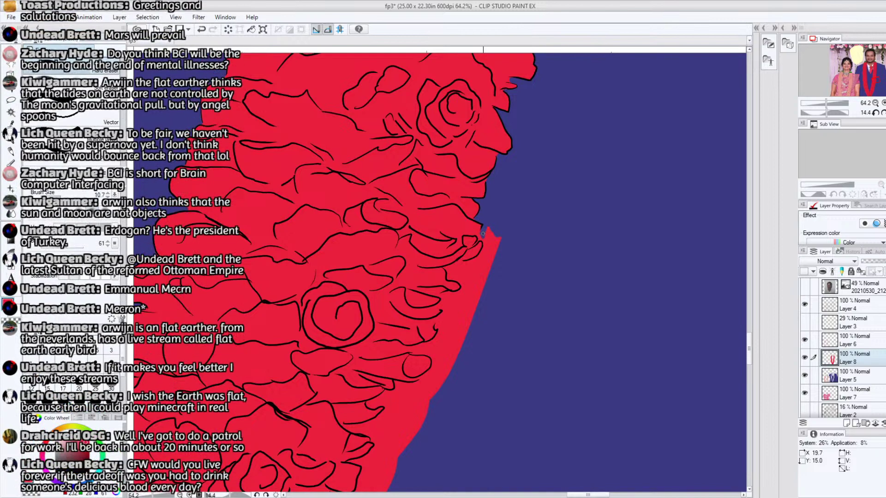
mouse_move(482, 237)
left_mouse_down()
mouse_move(492, 258)
mouse_move(493, 232)
left_mouse_up()
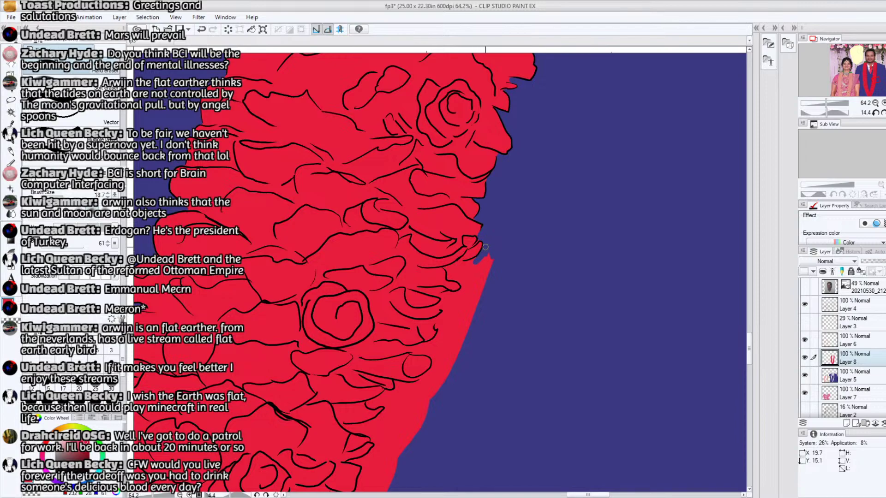
mouse_move(465, 264)
left_mouse_down()
mouse_move(464, 285)
mouse_move(456, 276)
mouse_move(497, 252)
mouse_move(458, 274)
mouse_move(472, 275)
mouse_move(459, 339)
mouse_move(464, 286)
mouse_move(441, 297)
mouse_move(448, 314)
mouse_move(448, 293)
mouse_move(453, 355)
mouse_move(469, 326)
left_mouse_up()
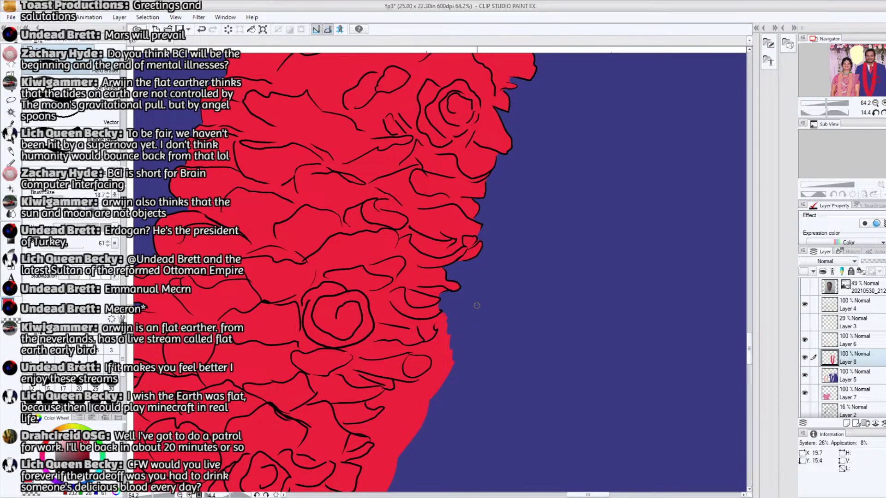
Erase the red around the petals beside the round rose, the oval-tipped petal and the notch above the hooked petal
scroll(749, 346, "down", 5)
left_click_drag(826, 103, 830, 103)
mouse_move(449, 108)
left_mouse_down()
mouse_move(431, 99)
mouse_move(436, 80)
mouse_move(451, 129)
mouse_move(441, 119)
left_mouse_up()
mouse_move(381, 145)
left_mouse_down()
mouse_move(423, 133)
mouse_move(441, 110)
mouse_move(410, 148)
mouse_move(386, 152)
mouse_move(430, 155)
mouse_move(443, 149)
mouse_move(448, 128)
mouse_move(450, 155)
mouse_move(431, 174)
mouse_move(464, 215)
mouse_move(465, 204)
mouse_move(449, 192)
mouse_move(401, 209)
mouse_move(429, 180)
left_mouse_up()
mouse_move(424, 201)
left_mouse_down()
mouse_move(397, 224)
mouse_move(397, 215)
mouse_move(344, 215)
mouse_move(351, 227)
mouse_move(393, 219)
mouse_move(356, 218)
mouse_move(349, 236)
mouse_move(325, 237)
mouse_move(302, 255)
mouse_move(299, 244)
mouse_move(287, 263)
mouse_move(312, 247)
mouse_move(293, 266)
mouse_move(326, 255)
mouse_move(327, 278)
mouse_move(307, 296)
mouse_move(352, 240)
mouse_move(435, 204)
mouse_move(414, 231)
mouse_move(442, 190)
mouse_move(364, 324)
mouse_move(404, 309)
left_mouse_up()
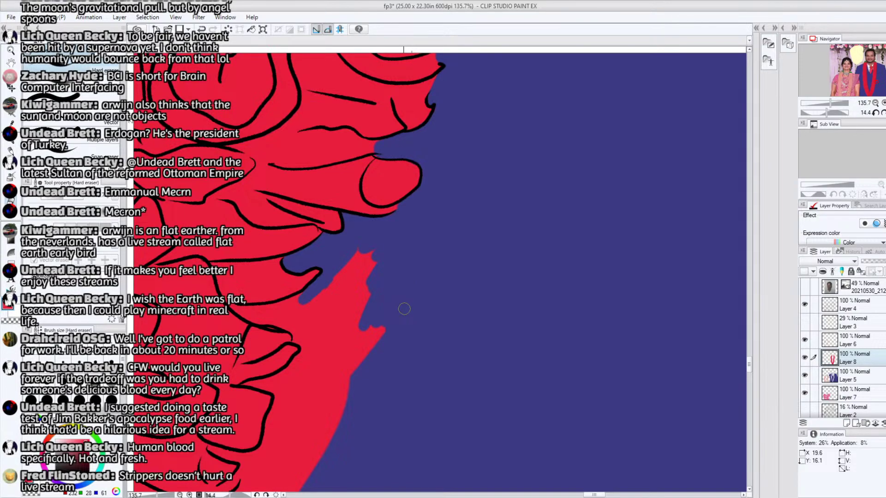
Clear the leftover red outside the hooked petal, the double-tipped petal and the square-ended petal below them
mouse_move(254, 313)
left_mouse_down()
mouse_move(237, 312)
mouse_move(298, 299)
mouse_move(254, 319)
mouse_move(291, 327)
mouse_move(282, 313)
mouse_move(305, 352)
mouse_move(306, 309)
mouse_move(359, 261)
mouse_move(325, 300)
mouse_move(346, 342)
mouse_move(336, 381)
mouse_move(362, 418)
mouse_move(353, 355)
left_mouse_up()
mouse_move(385, 330)
left_mouse_down()
mouse_move(362, 241)
mouse_move(323, 350)
mouse_move(310, 330)
mouse_move(293, 378)
mouse_move(303, 359)
mouse_move(282, 379)
mouse_move(257, 384)
mouse_move(284, 376)
mouse_move(292, 383)
mouse_move(275, 399)
mouse_move(282, 421)
mouse_move(315, 369)
mouse_move(309, 432)
mouse_move(322, 439)
mouse_move(346, 402)
left_mouse_up()
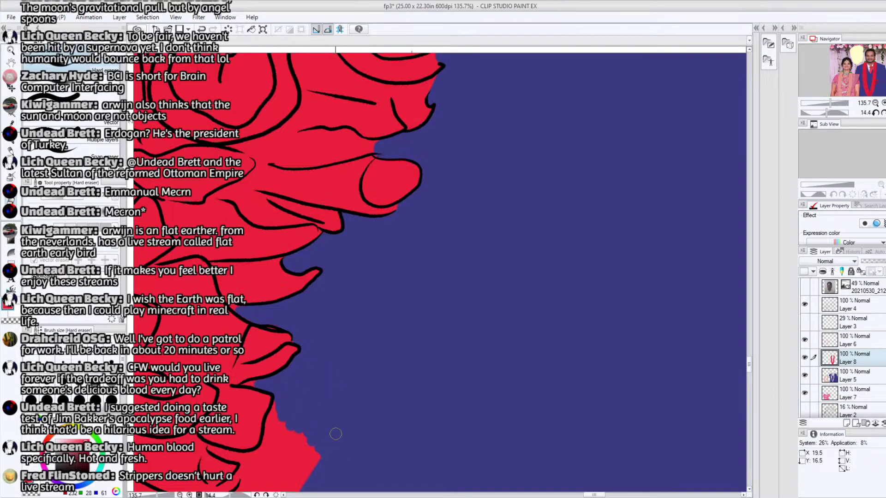
scroll(739, 365, "down", 5)
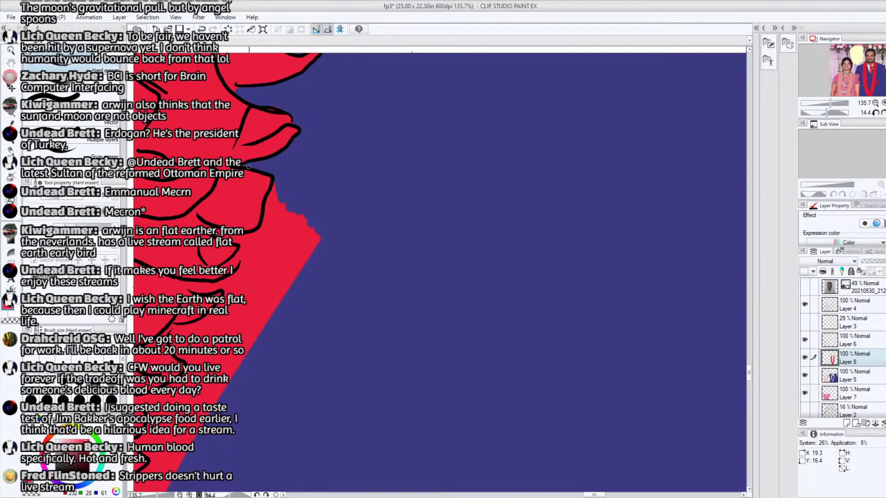
mouse_move(277, 233)
left_mouse_down()
mouse_move(270, 213)
mouse_move(281, 178)
mouse_move(264, 231)
mouse_move(287, 315)
mouse_move(309, 295)
mouse_move(316, 234)
left_mouse_up()
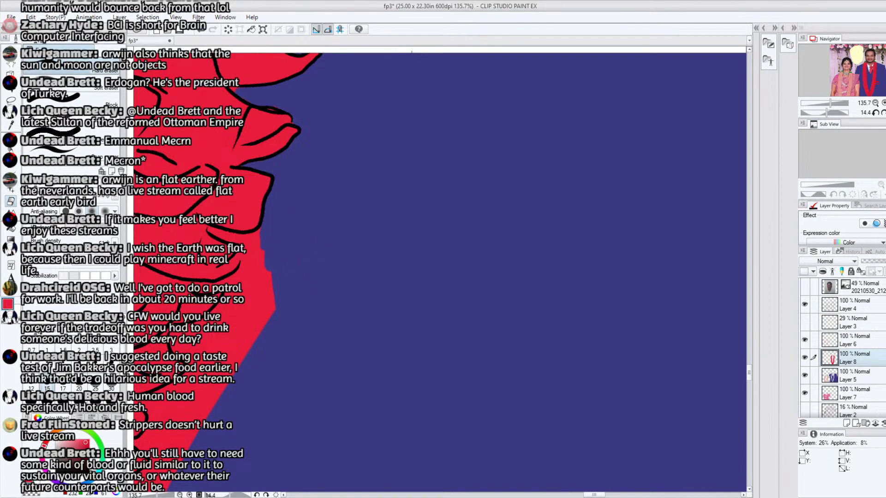
Erase the red along the small pointed petals under the square-ended one, down to the notch above the wavy petal
mouse_move(225, 235)
left_mouse_down()
mouse_move(406, 241)
mouse_move(384, 230)
mouse_move(429, 233)
mouse_move(411, 251)
mouse_move(411, 272)
mouse_move(412, 254)
mouse_move(424, 259)
mouse_move(417, 250)
mouse_move(427, 318)
mouse_move(447, 294)
left_mouse_up()
mouse_move(382, 286)
left_mouse_down()
mouse_move(412, 270)
mouse_move(389, 313)
mouse_move(348, 333)
mouse_move(347, 344)
mouse_move(346, 335)
mouse_move(391, 310)
mouse_move(389, 319)
mouse_move(404, 288)
mouse_move(389, 333)
mouse_move(417, 296)
mouse_move(392, 356)
mouse_move(389, 345)
mouse_move(408, 363)
left_mouse_up()
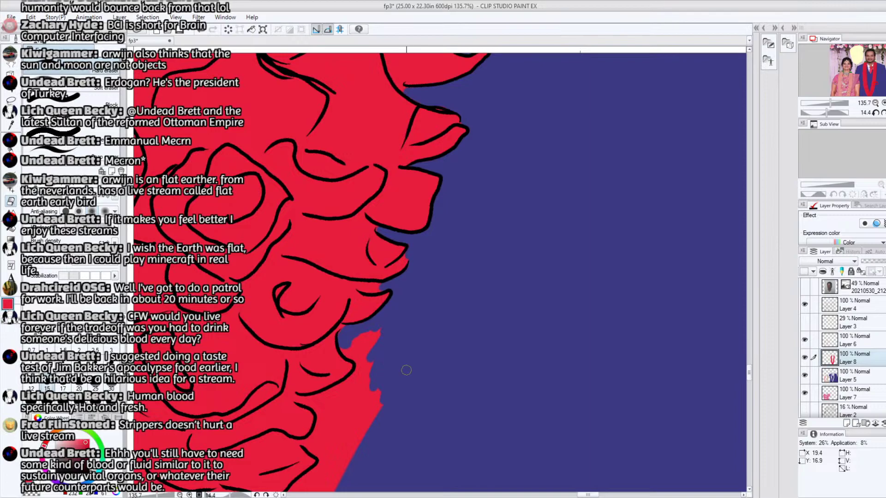
left_click_drag(747, 371, 749, 378)
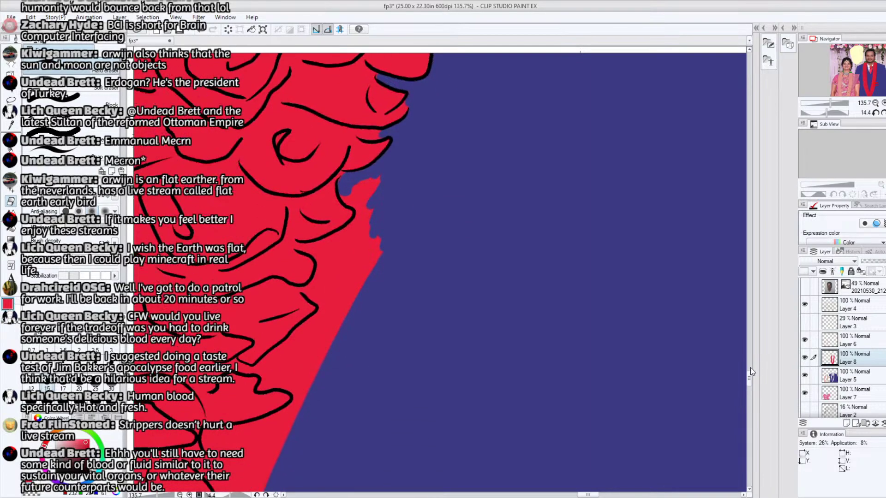
mouse_move(359, 205)
left_mouse_down()
mouse_move(363, 209)
mouse_move(353, 189)
mouse_move(370, 177)
mouse_move(379, 186)
mouse_move(364, 195)
mouse_move(361, 219)
mouse_move(314, 251)
mouse_move(302, 248)
mouse_move(323, 241)
mouse_move(308, 251)
mouse_move(325, 267)
mouse_move(332, 245)
mouse_move(318, 246)
mouse_move(364, 224)
mouse_move(305, 289)
mouse_move(323, 304)
mouse_move(329, 282)
mouse_move(318, 288)
mouse_move(341, 267)
mouse_move(333, 310)
mouse_move(345, 314)
mouse_move(347, 273)
mouse_move(323, 318)
left_mouse_up()
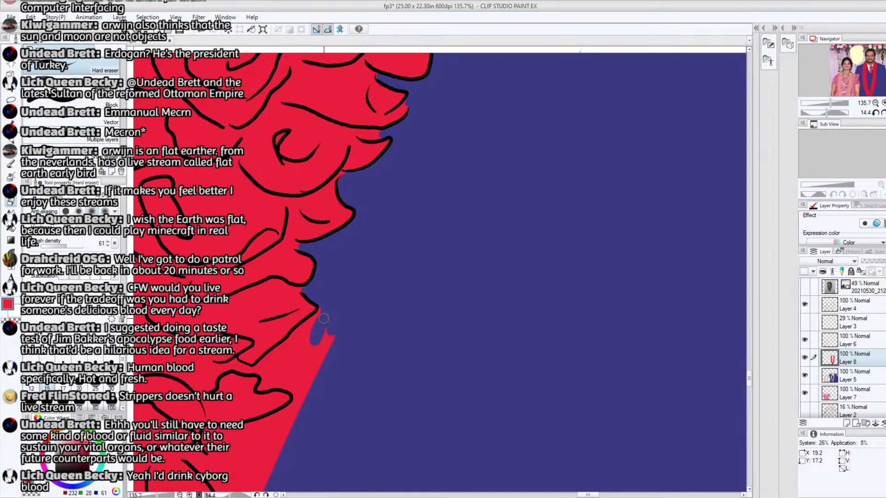
mouse_move(262, 368)
left_mouse_down()
mouse_move(322, 313)
mouse_move(257, 369)
mouse_move(260, 389)
mouse_move(262, 373)
mouse_move(265, 385)
mouse_move(297, 388)
mouse_move(296, 396)
mouse_move(297, 386)
mouse_move(275, 375)
mouse_move(282, 362)
mouse_move(270, 368)
mouse_move(311, 340)
mouse_move(299, 359)
mouse_move(300, 403)
mouse_move(295, 374)
mouse_move(295, 405)
mouse_move(282, 416)
mouse_move(293, 389)
mouse_move(241, 367)
left_mouse_up()
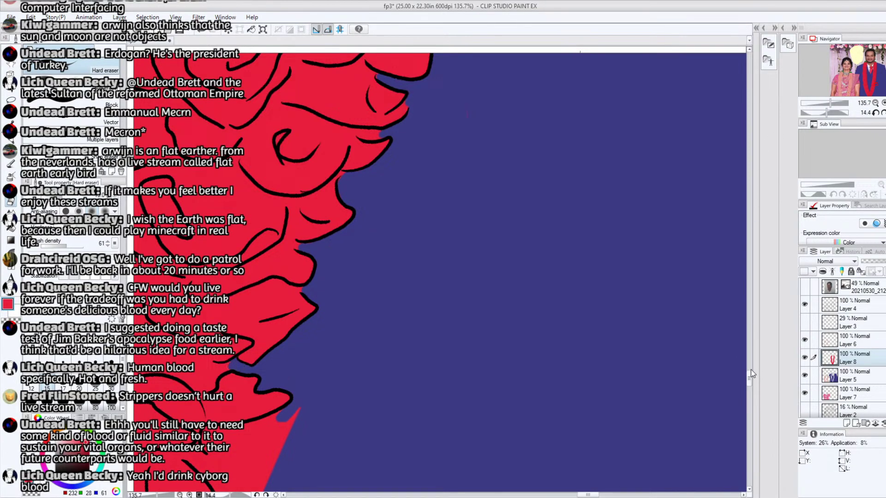
Erase the red beneath the wavy petal and along the outer edge of the rounded petal below it
left_click_drag(749, 376, 749, 378)
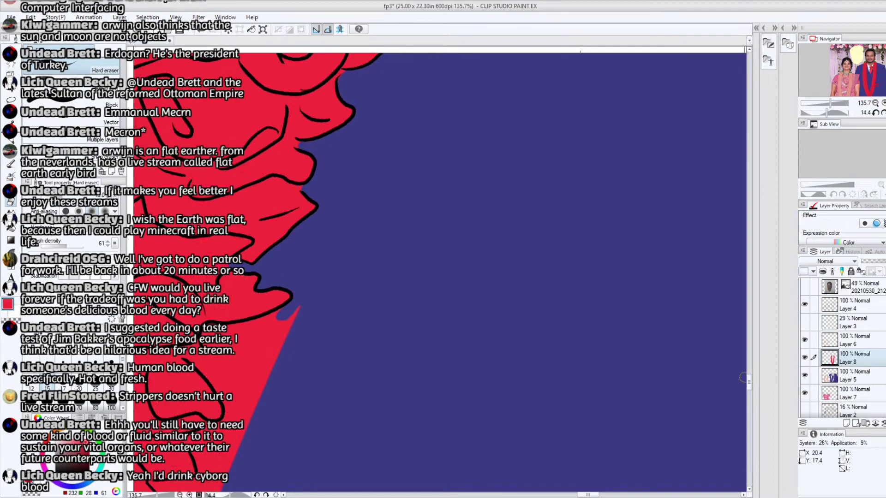
scroll(588, 494, "left", 5)
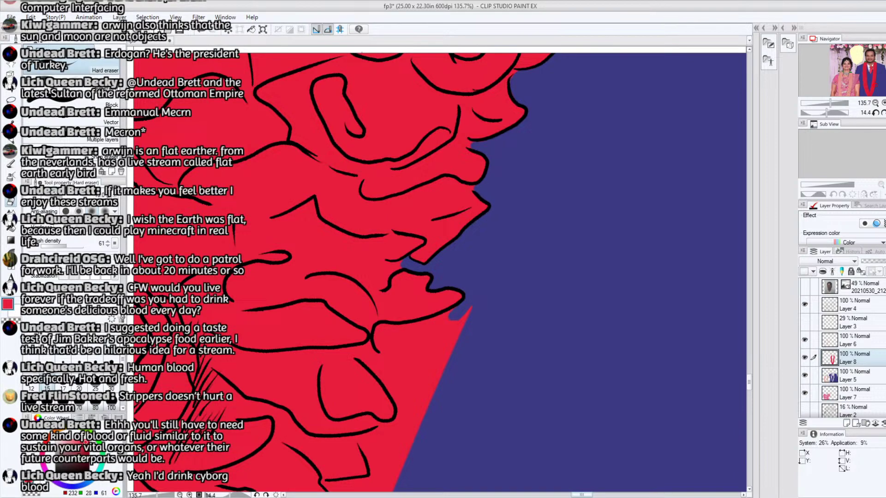
mouse_move(400, 362)
left_mouse_down()
mouse_move(377, 344)
mouse_move(379, 328)
mouse_move(377, 342)
mouse_move(387, 329)
mouse_move(471, 305)
mouse_move(421, 407)
mouse_move(403, 408)
mouse_move(378, 370)
mouse_move(385, 353)
mouse_move(406, 380)
mouse_move(398, 370)
mouse_move(394, 385)
mouse_move(426, 373)
mouse_move(429, 350)
mouse_move(400, 349)
mouse_move(385, 329)
mouse_move(390, 365)
mouse_move(400, 373)
mouse_move(407, 361)
mouse_move(405, 333)
left_mouse_up()
left_click_drag(402, 406, 401, 418)
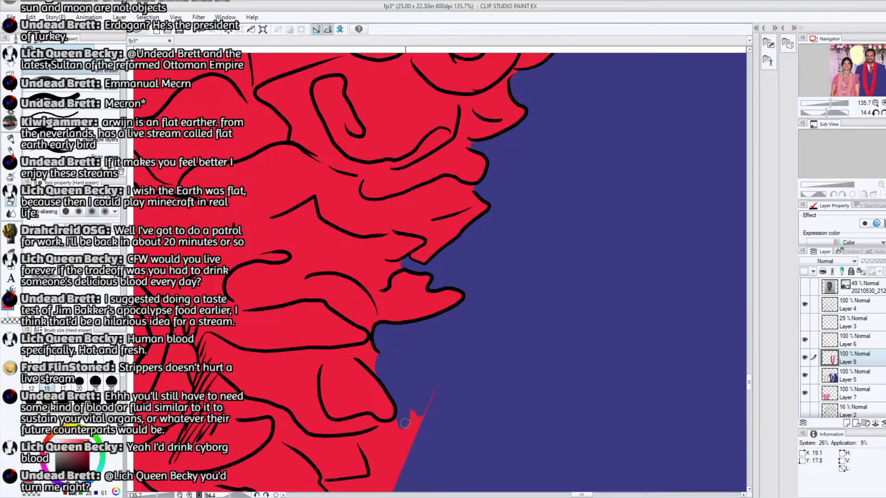
Erase the red beneath the rounded petal and around the square-cornered petal below it
left_click_drag(749, 382, 749, 386)
mouse_move(395, 322)
left_mouse_down()
mouse_move(367, 341)
mouse_move(369, 333)
mouse_move(359, 336)
mouse_move(375, 372)
mouse_move(365, 352)
mouse_move(376, 355)
mouse_move(448, 277)
mouse_move(393, 374)
mouse_move(371, 393)
mouse_move(362, 381)
mouse_move(342, 403)
mouse_move(330, 386)
mouse_move(367, 379)
left_mouse_up()
left_click_drag(331, 382, 350, 413)
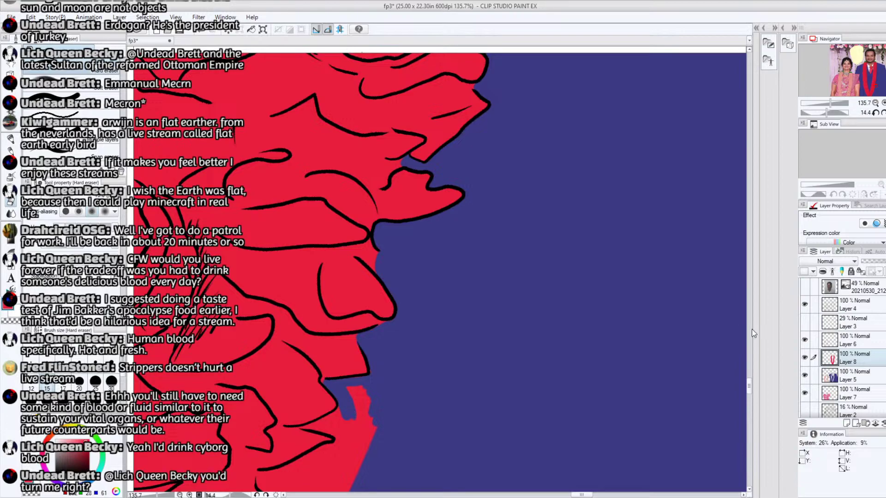
Clear the red outside the two pointed petals under the square-cornered one, down to the notch above the small hooked petal
scroll(751, 384, "down", 5)
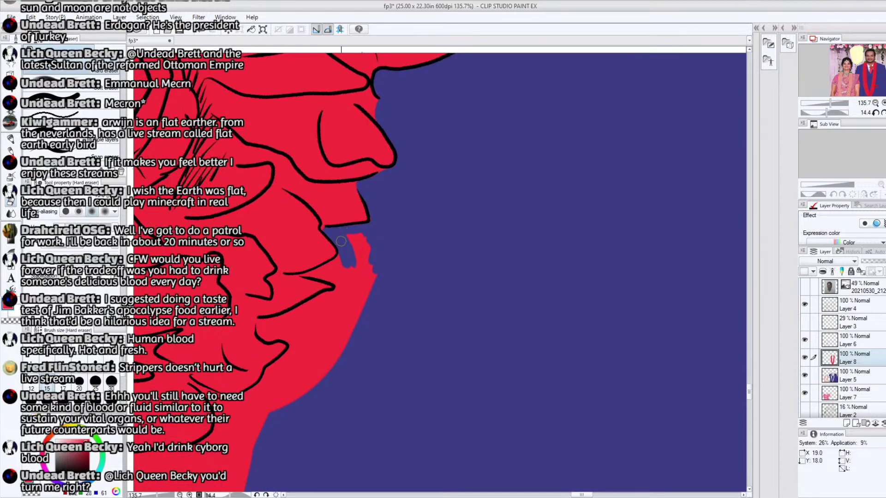
mouse_move(351, 259)
left_mouse_down()
mouse_move(347, 243)
mouse_move(356, 272)
mouse_move(361, 251)
left_mouse_up()
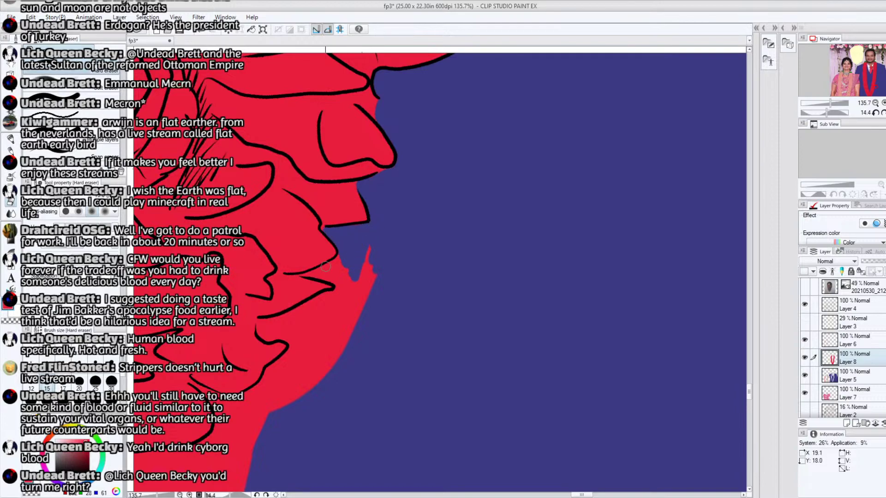
mouse_move(310, 276)
left_mouse_down()
mouse_move(330, 264)
mouse_move(316, 276)
mouse_move(339, 284)
mouse_move(339, 274)
mouse_move(338, 314)
mouse_move(378, 280)
left_mouse_up()
mouse_move(266, 332)
left_mouse_down()
mouse_move(336, 292)
mouse_move(270, 336)
mouse_move(296, 341)
mouse_move(276, 330)
mouse_move(300, 329)
mouse_move(302, 369)
mouse_move(323, 314)
mouse_move(297, 357)
mouse_move(299, 387)
mouse_move(334, 323)
mouse_move(323, 378)
mouse_move(320, 360)
mouse_move(306, 358)
mouse_move(310, 369)
left_mouse_up()
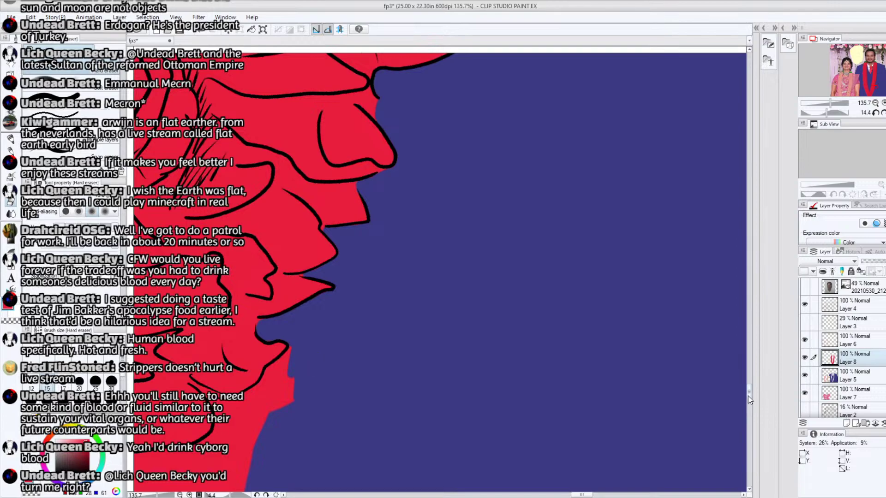
Erase the red outside the small hooked petal, the broad round petal and the tiny curled petal below them
left_click_drag(748, 396, 748, 399)
left_click_drag(586, 495, 578, 495)
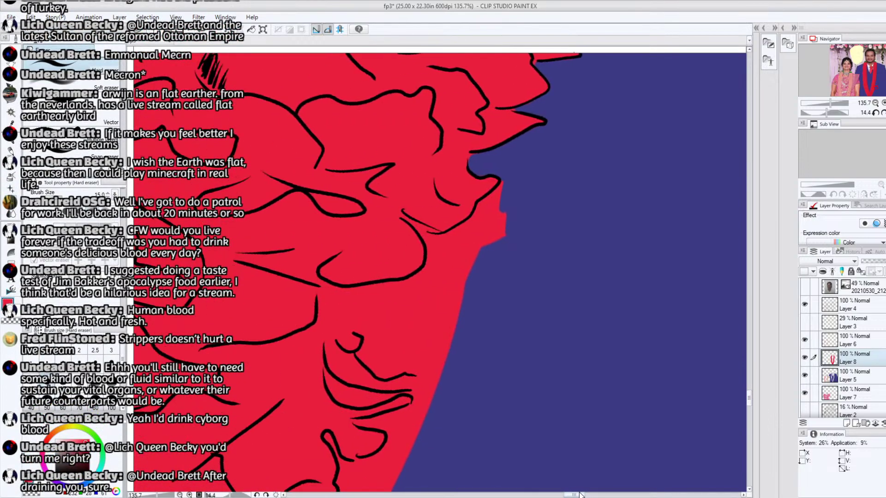
mouse_move(365, 333)
left_mouse_down()
mouse_move(366, 292)
mouse_move(357, 317)
mouse_move(371, 288)
mouse_move(426, 267)
mouse_move(431, 252)
mouse_move(418, 227)
mouse_move(444, 238)
mouse_move(503, 186)
mouse_move(452, 245)
mouse_move(435, 242)
mouse_move(476, 225)
mouse_move(473, 238)
mouse_move(503, 210)
left_mouse_up()
mouse_move(454, 284)
left_mouse_down()
mouse_move(436, 316)
mouse_move(441, 331)
mouse_move(504, 234)
mouse_move(459, 274)
mouse_move(476, 245)
mouse_move(423, 306)
mouse_move(370, 336)
mouse_move(359, 354)
mouse_move(380, 373)
mouse_move(394, 365)
mouse_move(396, 372)
mouse_move(418, 370)
mouse_move(409, 369)
mouse_move(424, 375)
mouse_move(417, 392)
mouse_move(423, 377)
mouse_move(433, 400)
mouse_move(436, 350)
left_mouse_up()
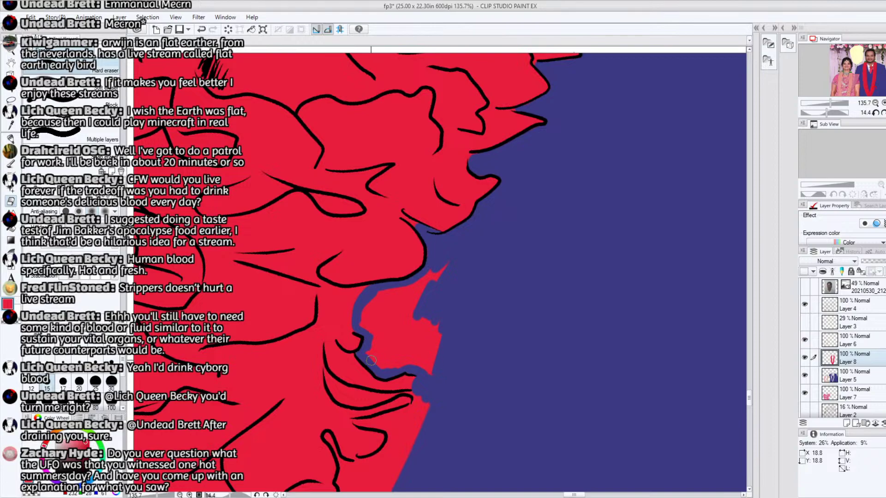
mouse_move(369, 353)
left_mouse_down()
mouse_move(359, 324)
mouse_move(372, 323)
mouse_move(386, 292)
mouse_move(397, 291)
mouse_move(396, 303)
mouse_move(390, 295)
mouse_move(423, 277)
mouse_move(406, 319)
mouse_move(382, 313)
mouse_move(375, 350)
mouse_move(387, 368)
mouse_move(391, 342)
mouse_move(394, 368)
mouse_move(403, 359)
mouse_move(426, 369)
mouse_move(425, 310)
mouse_move(435, 325)
mouse_move(439, 349)
left_mouse_up()
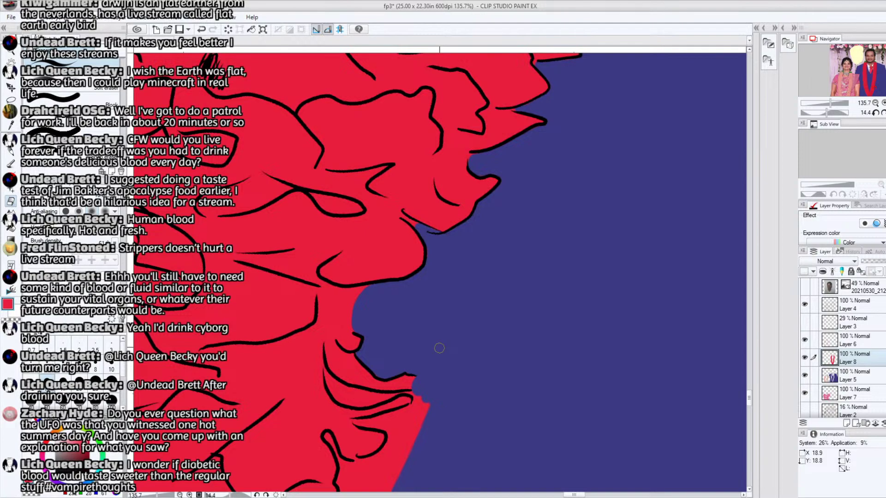
Trim the red around the two long thin petals, the small rounded petal and the knob-tipped petal beneath
left_click_drag(749, 397, 747, 409)
mouse_move(417, 206)
left_mouse_down()
mouse_move(359, 232)
mouse_move(387, 234)
mouse_move(400, 223)
mouse_move(386, 230)
mouse_move(401, 231)
mouse_move(386, 223)
mouse_move(356, 231)
mouse_move(389, 234)
mouse_move(393, 263)
mouse_move(413, 218)
mouse_move(389, 301)
left_mouse_up()
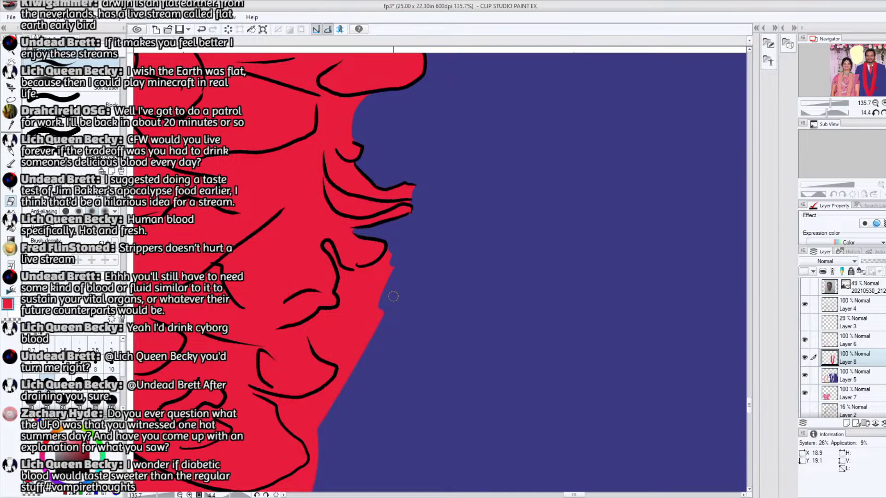
mouse_move(328, 245)
left_mouse_down()
mouse_move(344, 284)
mouse_move(359, 274)
mouse_move(344, 272)
mouse_move(364, 277)
mouse_move(363, 261)
mouse_move(360, 277)
mouse_move(392, 249)
mouse_move(363, 295)
mouse_move(352, 300)
mouse_move(340, 288)
mouse_move(347, 297)
mouse_move(355, 282)
mouse_move(370, 287)
mouse_move(357, 356)
mouse_move(371, 337)
mouse_move(360, 343)
mouse_move(353, 370)
mouse_move(316, 345)
mouse_move(320, 355)
mouse_move(311, 336)
mouse_move(315, 319)
mouse_move(343, 301)
mouse_move(329, 319)
mouse_move(321, 314)
mouse_move(319, 336)
mouse_move(316, 328)
mouse_move(335, 355)
mouse_move(326, 356)
mouse_move(324, 338)
mouse_move(353, 321)
left_mouse_up()
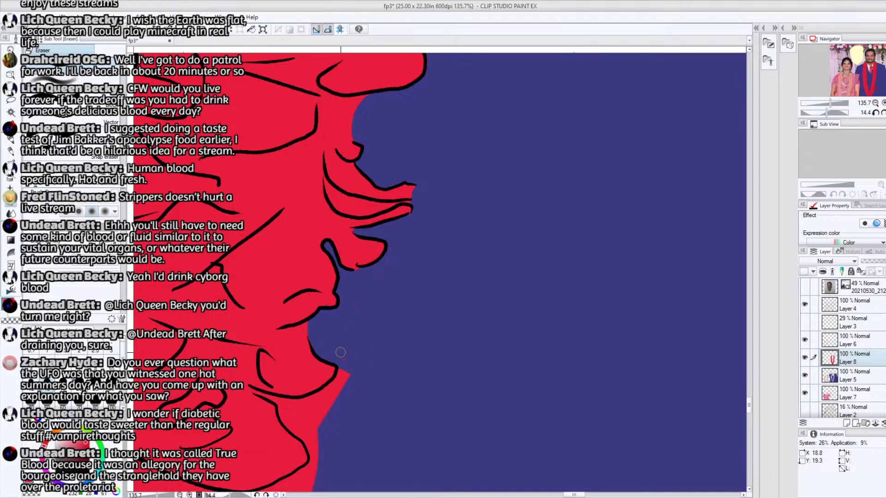
Refill the knob-shaped petal tip with red using the Marker pen and erase the overspill around it and the petal below
key("p")
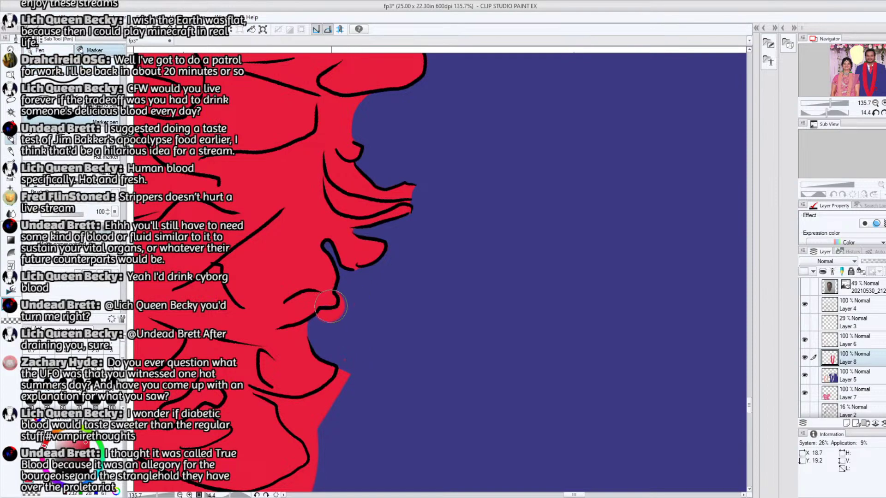
key("e")
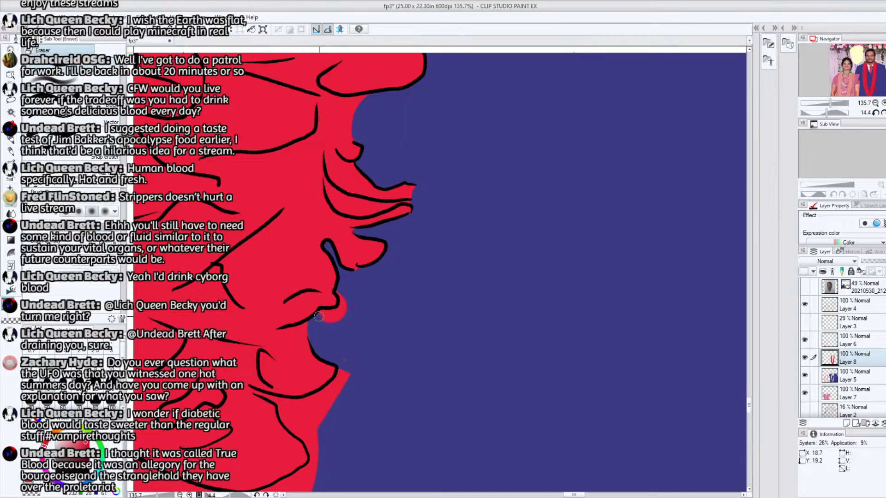
mouse_move(322, 314)
left_mouse_down()
mouse_move(341, 295)
mouse_move(339, 355)
mouse_move(348, 374)
mouse_move(343, 366)
mouse_move(323, 400)
left_mouse_up()
left_click(11, 140)
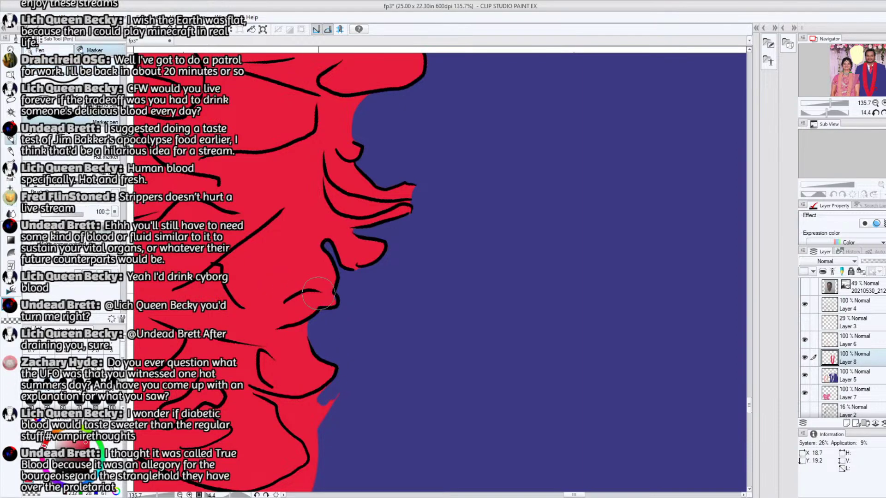
left_click_drag(337, 291, 335, 309)
key("e")
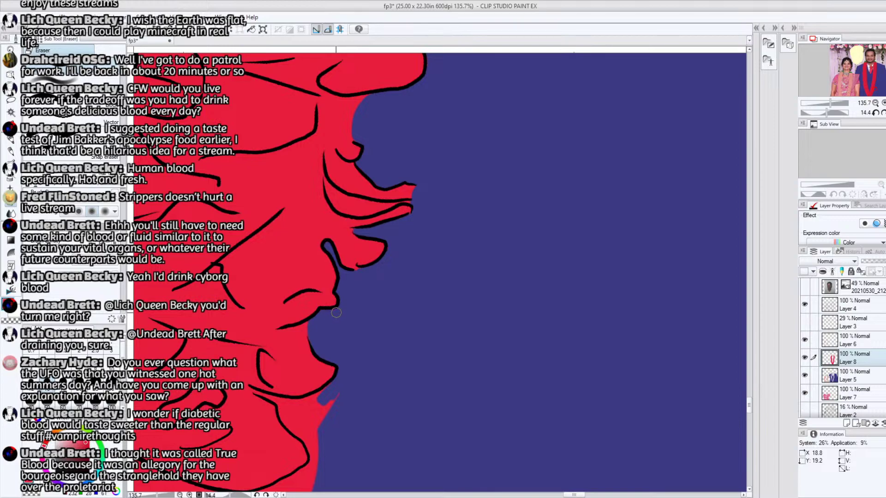
Erase the red along the outer edge of the large broad petal and in the gap beneath it
mouse_move(262, 395)
left_mouse_down()
mouse_move(296, 433)
mouse_move(280, 405)
mouse_move(295, 401)
mouse_move(282, 401)
mouse_move(331, 389)
mouse_move(317, 399)
mouse_move(329, 387)
mouse_move(306, 419)
mouse_move(319, 465)
mouse_move(303, 442)
mouse_move(320, 453)
mouse_move(306, 406)
left_mouse_up()
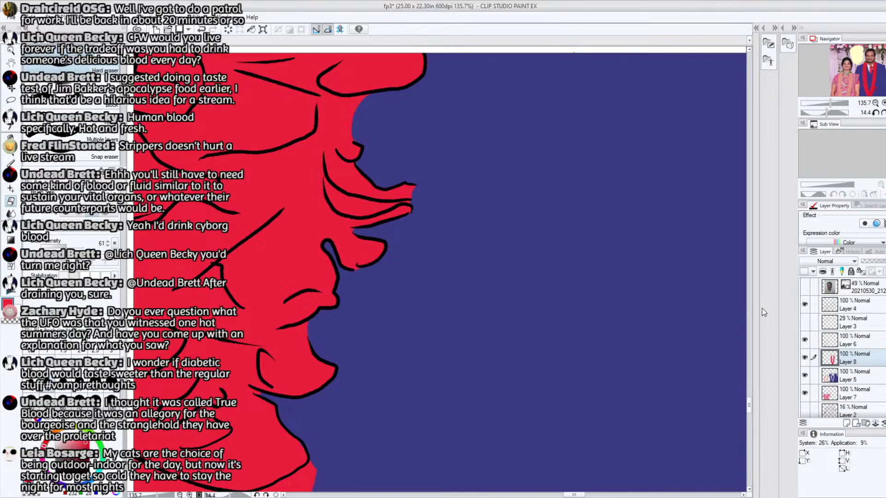
scroll(748, 404, "down", 3)
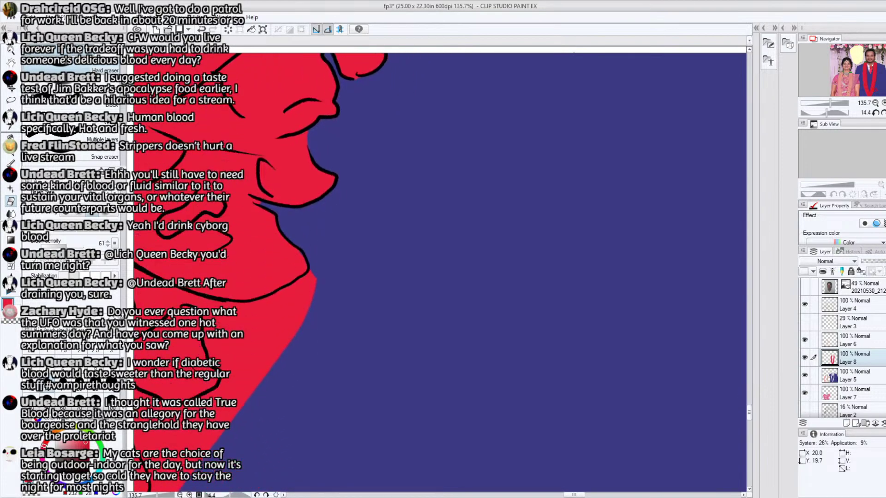
scroll(570, 496, "left", 3)
mouse_move(435, 367)
left_mouse_down()
mouse_move(421, 356)
mouse_move(418, 303)
left_mouse_up()
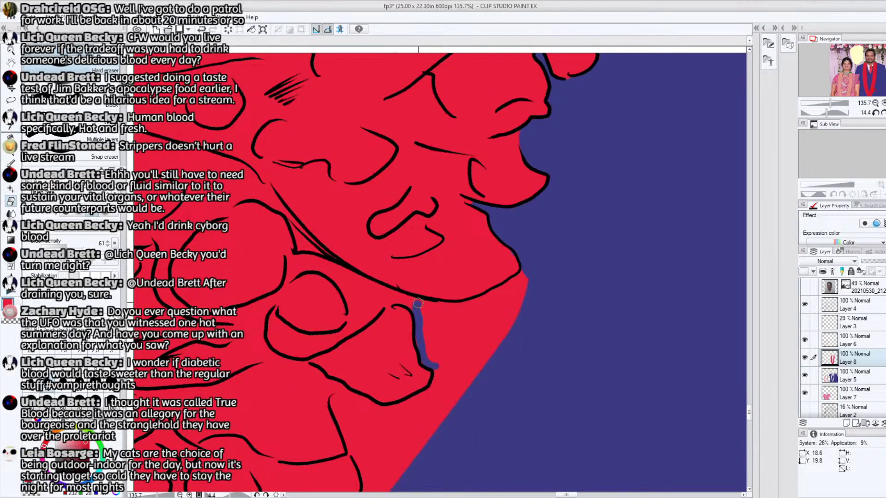
left_click_drag(425, 361, 425, 305)
mouse_move(427, 308)
left_mouse_down()
mouse_move(483, 298)
mouse_move(525, 270)
mouse_move(485, 323)
mouse_move(435, 355)
mouse_move(436, 370)
mouse_move(431, 312)
mouse_move(440, 330)
mouse_move(458, 317)
mouse_move(450, 308)
mouse_move(443, 325)
mouse_move(451, 358)
mouse_move(442, 397)
mouse_move(500, 327)
mouse_move(495, 348)
mouse_move(445, 398)
mouse_move(452, 410)
mouse_move(471, 373)
left_mouse_up()
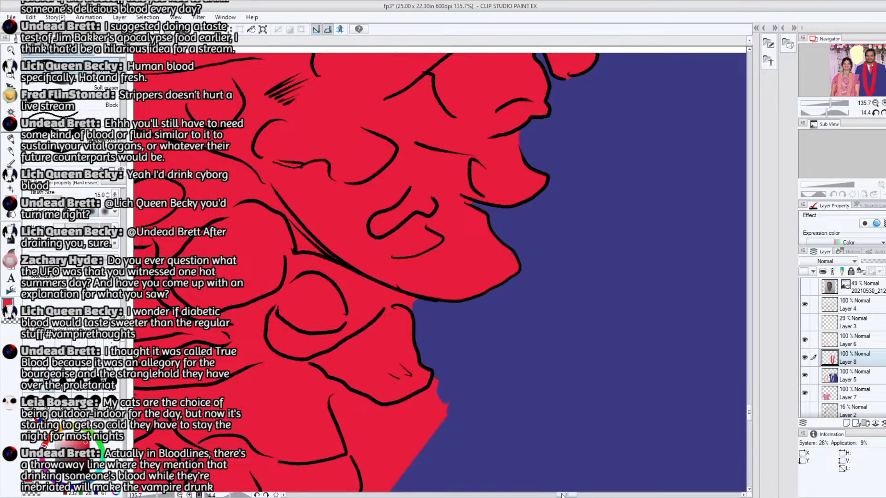
Clear the red beneath the blunt petal, along the slanted petal and around the rounded lobe below it
scroll(533, 483, "left", 5)
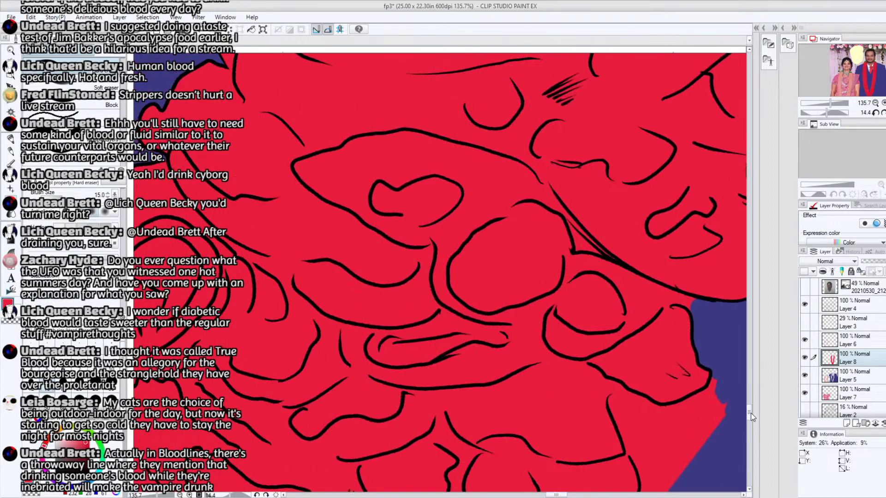
scroll(751, 417, "down", 4)
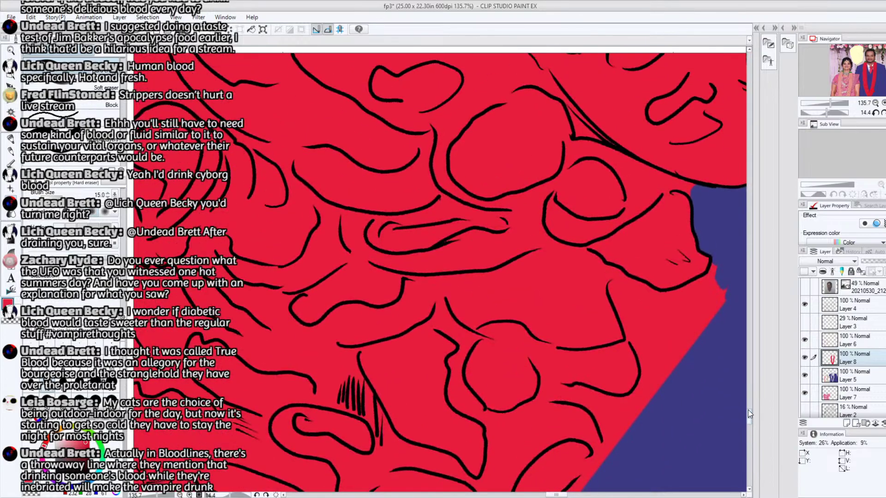
scroll(438, 277, "right", 2)
left_click_drag(528, 379, 489, 282)
mouse_move(501, 316)
left_mouse_down()
mouse_move(496, 285)
mouse_move(555, 295)
mouse_move(597, 264)
mouse_move(557, 299)
mouse_move(499, 299)
mouse_move(528, 300)
mouse_move(517, 315)
mouse_move(523, 331)
mouse_move(513, 328)
mouse_move(525, 344)
mouse_move(533, 329)
mouse_move(609, 286)
mouse_move(533, 303)
mouse_move(547, 314)
mouse_move(541, 338)
mouse_move(532, 340)
mouse_move(606, 297)
mouse_move(584, 337)
mouse_move(522, 400)
mouse_move(527, 358)
mouse_move(523, 391)
mouse_move(524, 379)
mouse_move(506, 399)
mouse_move(437, 392)
mouse_move(458, 390)
mouse_move(445, 395)
mouse_move(463, 399)
mouse_move(442, 394)
mouse_move(467, 402)
mouse_move(460, 400)
mouse_move(471, 395)
mouse_move(461, 390)
mouse_move(489, 397)
mouse_move(503, 418)
mouse_move(480, 408)
mouse_move(490, 451)
mouse_move(478, 415)
mouse_move(487, 406)
mouse_move(501, 424)
left_mouse_up()
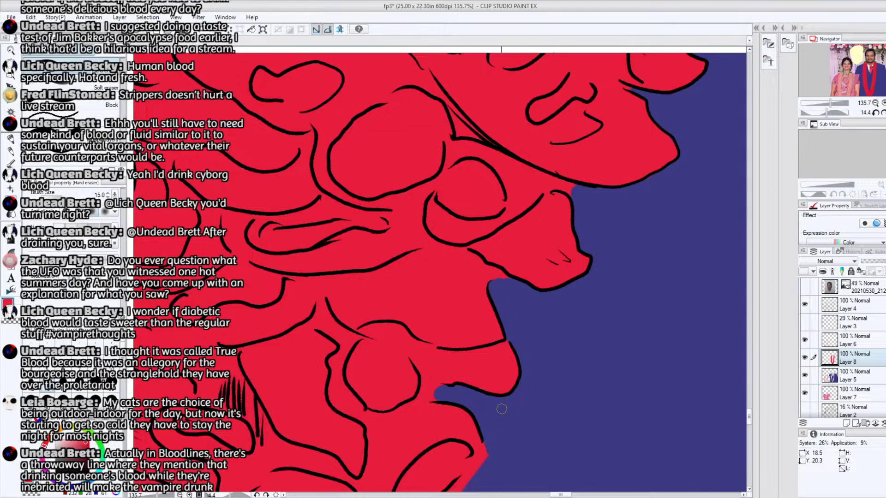
Erase the red around the oval petal and down the jagged petal's edge, using a smaller eraser at its tip
scroll(750, 426, "down", 3)
mouse_move(462, 328)
left_mouse_down()
mouse_move(485, 288)
mouse_move(462, 332)
mouse_move(484, 305)
mouse_move(455, 339)
mouse_move(418, 360)
mouse_move(396, 358)
mouse_move(406, 387)
mouse_move(408, 364)
mouse_move(413, 398)
mouse_move(415, 375)
mouse_move(432, 360)
left_mouse_up()
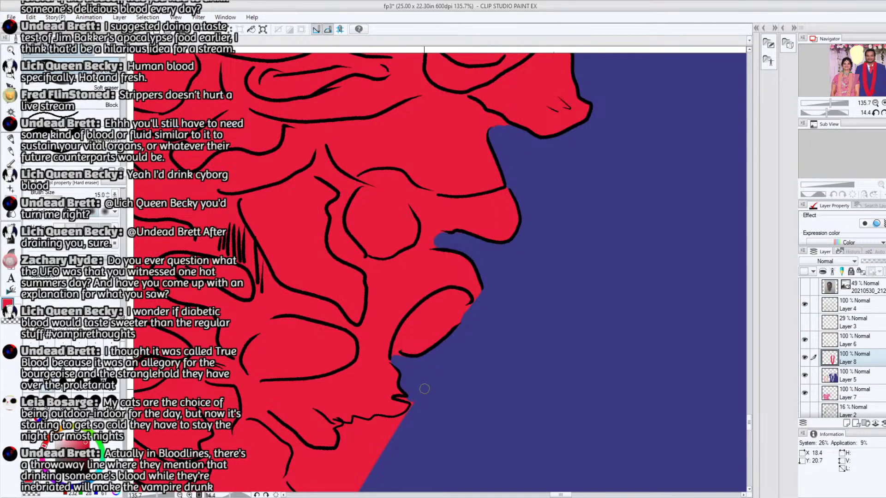
key("bracketleft")
key("bracketleft")
key("bracketleft")
left_click(12, 139)
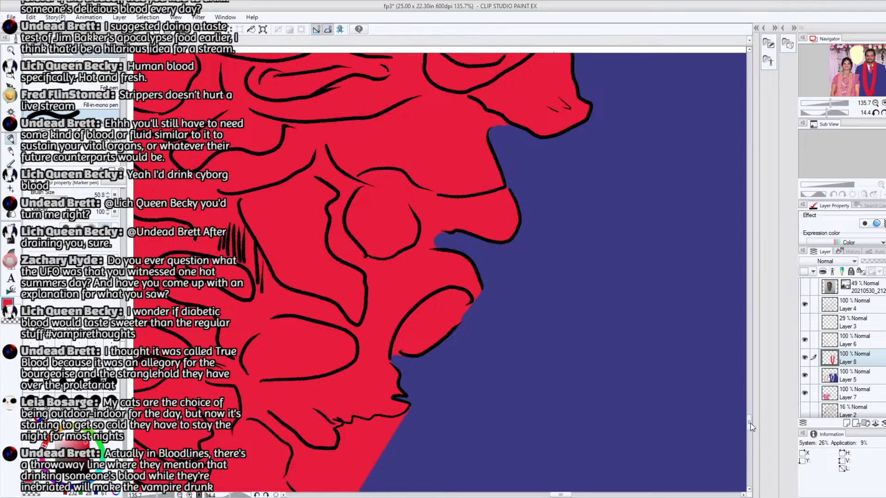
Enlarge the Hard eraser and begin clearing the red directly under the jagged petal's serrated lower edge
left_click_drag(751, 424, 750, 429)
left_click_drag(558, 495, 552, 495)
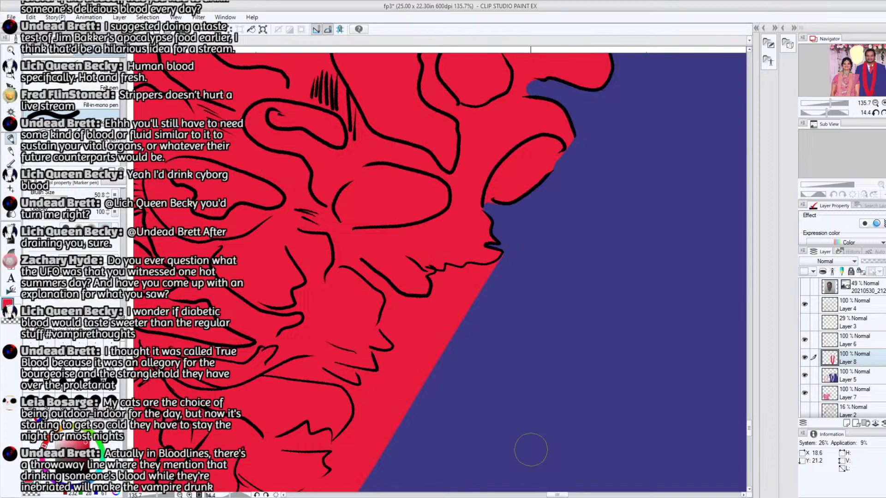
left_click(17, 207)
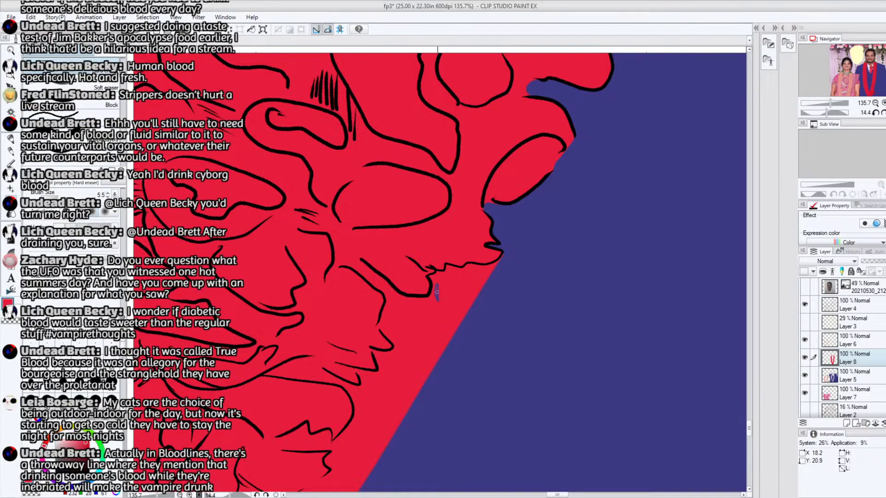
key("bracketright")
key("bracketright")
key("bracketright")
key("bracketright")
key("bracketright")
key("bracketright")
mouse_move(439, 309)
left_mouse_down()
mouse_move(432, 279)
mouse_move(448, 271)
left_mouse_up()
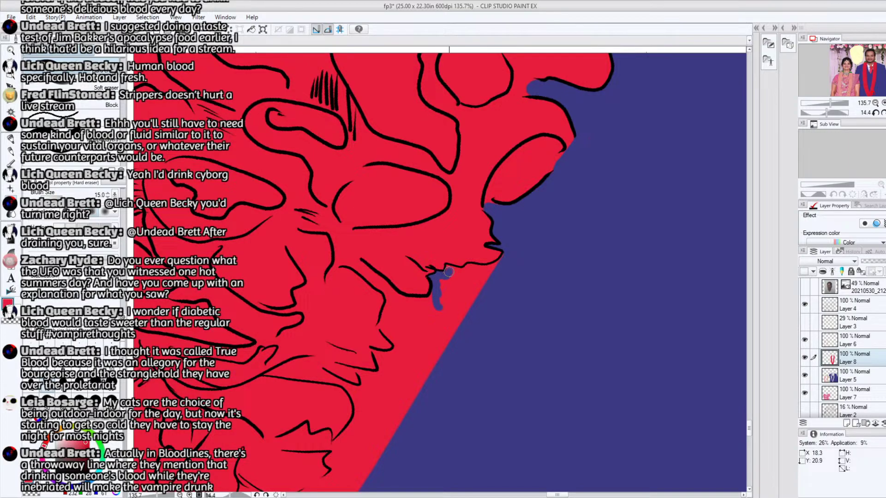
Erase the red beside the serrated and spiky petals near the garland's lower end, down to the smooth rounded petal
left_click_drag(748, 426, 752, 441)
left_click_drag(560, 496, 554, 496)
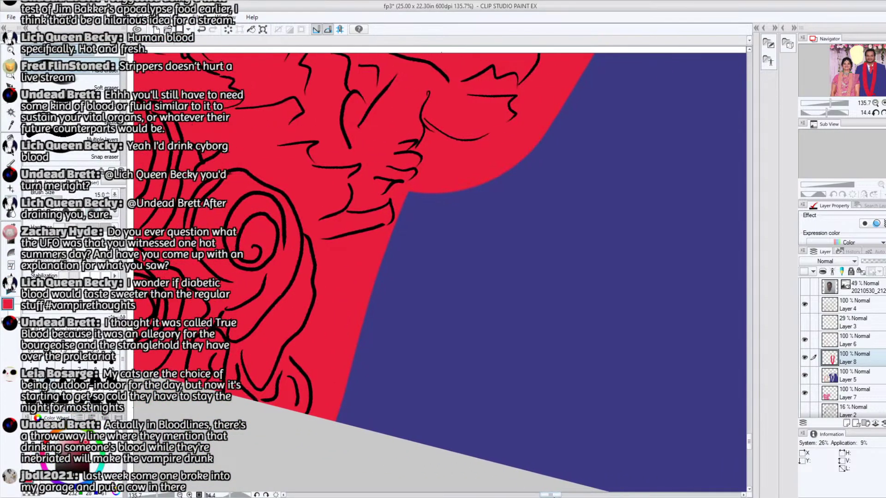
scroll(419, 293, "down", 6)
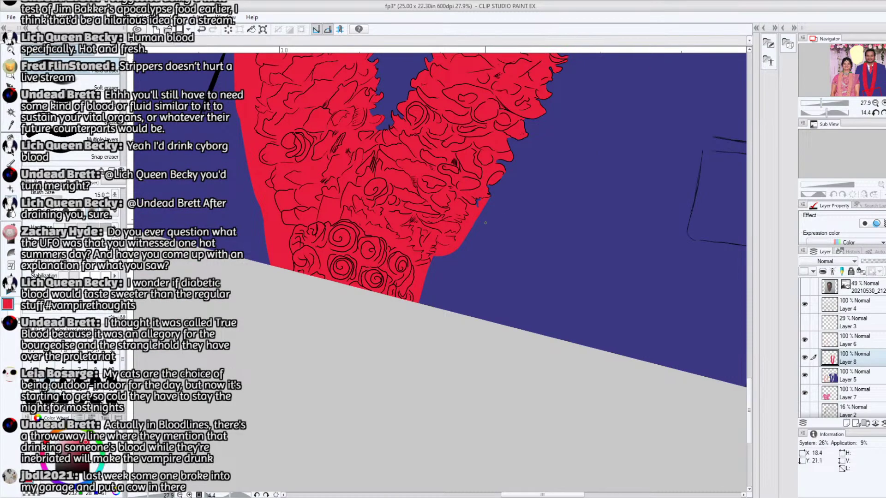
left_click_drag(565, 496, 576, 496)
left_click_drag(821, 103, 833, 105)
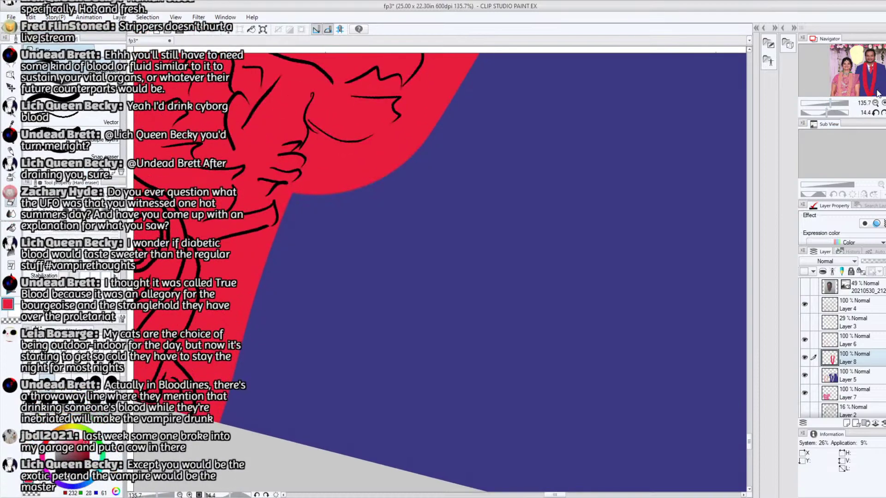
left_click_drag(749, 442, 749, 432)
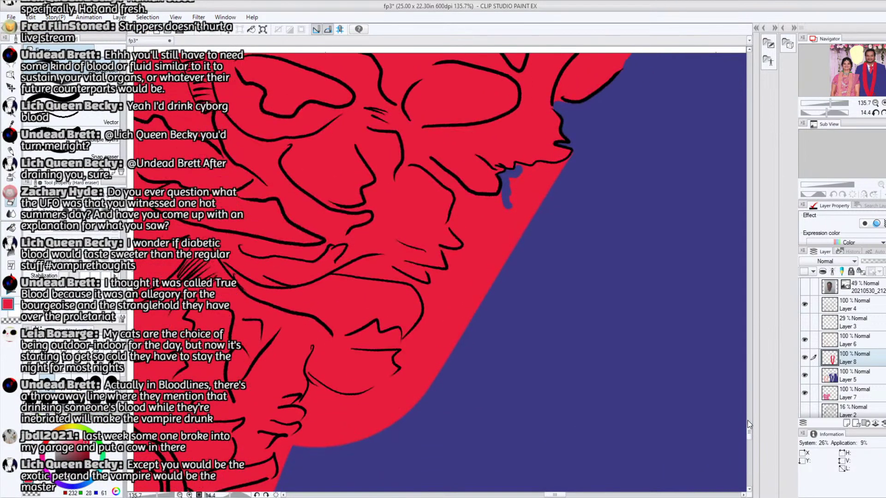
mouse_move(530, 182)
left_mouse_down()
mouse_move(517, 166)
mouse_move(566, 162)
left_mouse_up()
mouse_move(442, 177)
left_mouse_down()
mouse_move(454, 187)
mouse_move(454, 225)
mouse_move(458, 210)
mouse_move(464, 234)
mouse_move(390, 204)
mouse_move(411, 182)
mouse_move(417, 155)
mouse_move(409, 148)
mouse_move(427, 130)
mouse_move(415, 191)
mouse_move(436, 152)
mouse_move(426, 200)
mouse_move(403, 208)
mouse_move(425, 223)
mouse_move(445, 172)
mouse_move(430, 216)
mouse_move(433, 242)
mouse_move(455, 187)
mouse_move(431, 257)
mouse_move(445, 263)
mouse_move(441, 272)
mouse_move(466, 186)
mouse_move(461, 268)
mouse_move(434, 299)
mouse_move(443, 287)
mouse_move(457, 299)
left_mouse_up()
mouse_move(476, 339)
left_mouse_down()
mouse_move(463, 300)
mouse_move(451, 300)
mouse_move(470, 315)
mouse_move(459, 285)
mouse_move(480, 325)
left_mouse_up()
mouse_move(487, 252)
left_mouse_down()
mouse_move(497, 335)
mouse_move(500, 267)
mouse_move(507, 284)
left_mouse_up()
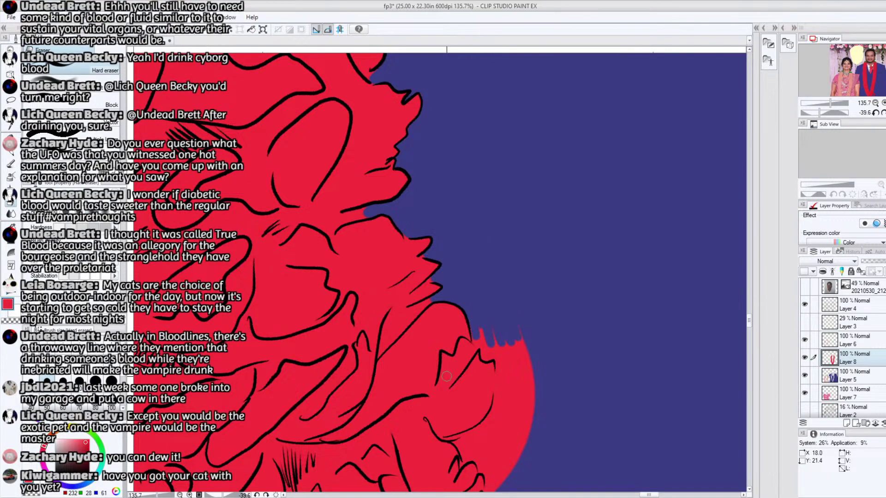
Clear the notch between the spiked petal tips and the red outside the curved petal and finger-like petals below
mouse_move(441, 383)
left_mouse_down()
mouse_move(444, 356)
mouse_move(456, 360)
mouse_move(463, 342)
left_mouse_up()
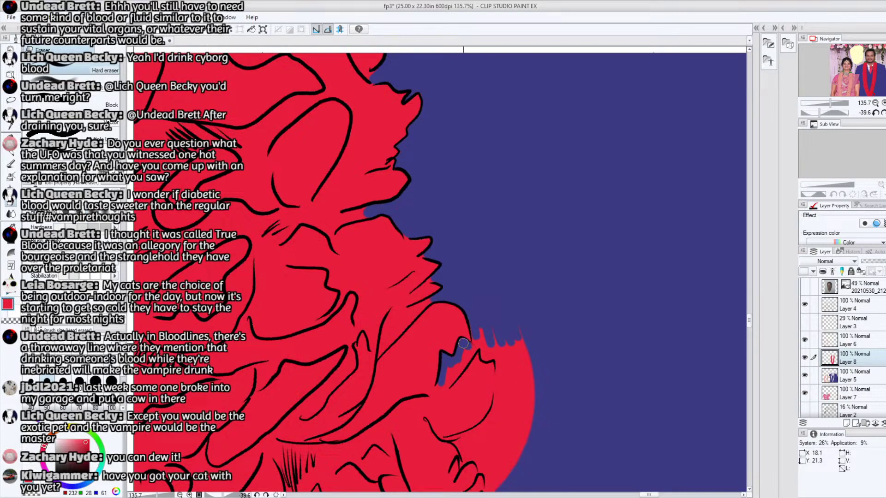
mouse_move(442, 384)
left_mouse_down()
mouse_move(463, 354)
mouse_move(483, 343)
mouse_move(489, 357)
mouse_move(483, 323)
mouse_move(479, 338)
mouse_move(498, 340)
mouse_move(498, 407)
mouse_move(489, 348)
mouse_move(526, 328)
mouse_move(537, 409)
left_mouse_up()
left_click_drag(749, 317, 750, 324)
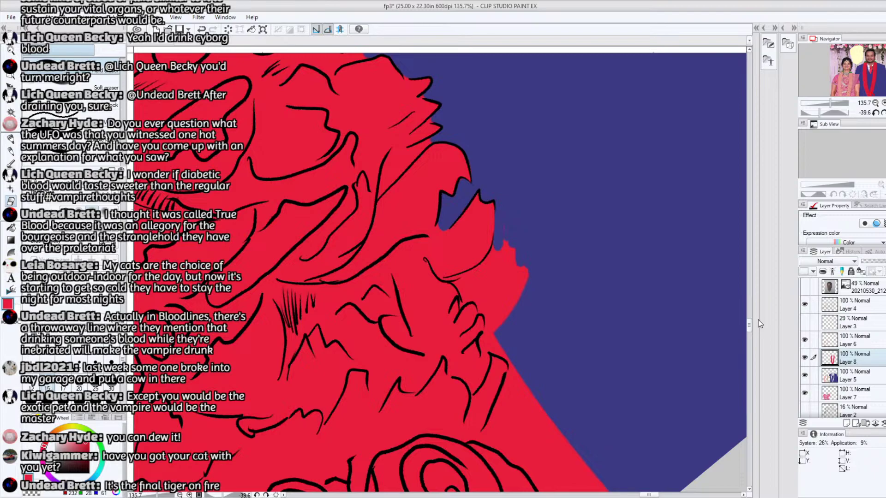
mouse_move(465, 294)
left_mouse_down()
mouse_move(459, 280)
mouse_move(491, 260)
mouse_move(509, 222)
mouse_move(499, 251)
mouse_move(463, 284)
mouse_move(463, 302)
mouse_move(474, 295)
mouse_move(482, 308)
mouse_move(477, 299)
mouse_move(463, 302)
mouse_move(473, 283)
mouse_move(502, 258)
mouse_move(496, 280)
mouse_move(520, 244)
mouse_move(484, 313)
mouse_move(481, 340)
mouse_move(509, 288)
mouse_move(499, 299)
mouse_move(503, 354)
mouse_move(516, 303)
left_mouse_up()
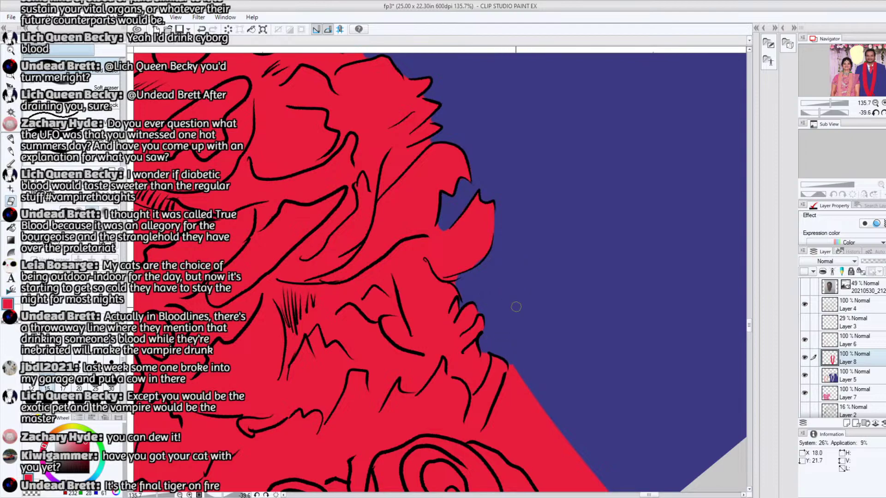
Erase the red around the stubby petal and outer rose to the garland's bottom edge, then reset the canvas rotation
scroll(480, 274, "down", 3)
mouse_move(480, 274)
left_mouse_down()
mouse_move(486, 268)
mouse_move(473, 299)
mouse_move(482, 279)
mouse_move(475, 297)
mouse_move(509, 279)
mouse_move(510, 287)
mouse_move(488, 354)
mouse_move(517, 375)
mouse_move(489, 346)
mouse_move(517, 289)
mouse_move(501, 319)
mouse_move(506, 352)
mouse_move(545, 410)
mouse_move(522, 324)
mouse_move(533, 300)
mouse_move(536, 337)
mouse_move(564, 397)
mouse_move(562, 371)
left_mouse_up()
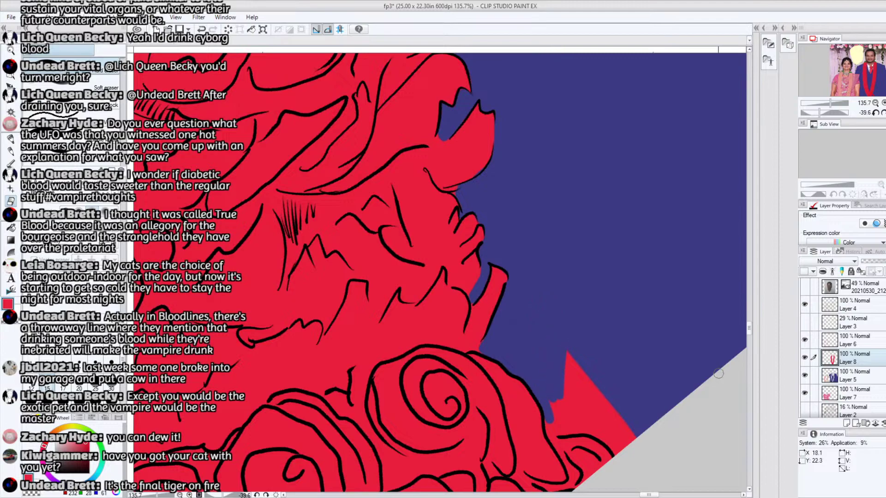
mouse_move(547, 424)
left_mouse_down()
mouse_move(590, 431)
mouse_move(617, 453)
mouse_move(585, 430)
mouse_move(551, 426)
mouse_move(548, 415)
mouse_move(547, 423)
mouse_move(561, 394)
mouse_move(568, 414)
mouse_move(576, 389)
mouse_move(561, 421)
mouse_move(608, 422)
mouse_move(590, 423)
mouse_move(630, 429)
mouse_move(629, 442)
mouse_move(611, 431)
mouse_move(621, 434)
mouse_move(625, 419)
mouse_move(608, 386)
mouse_move(580, 402)
mouse_move(596, 414)
mouse_move(589, 380)
left_mouse_up()
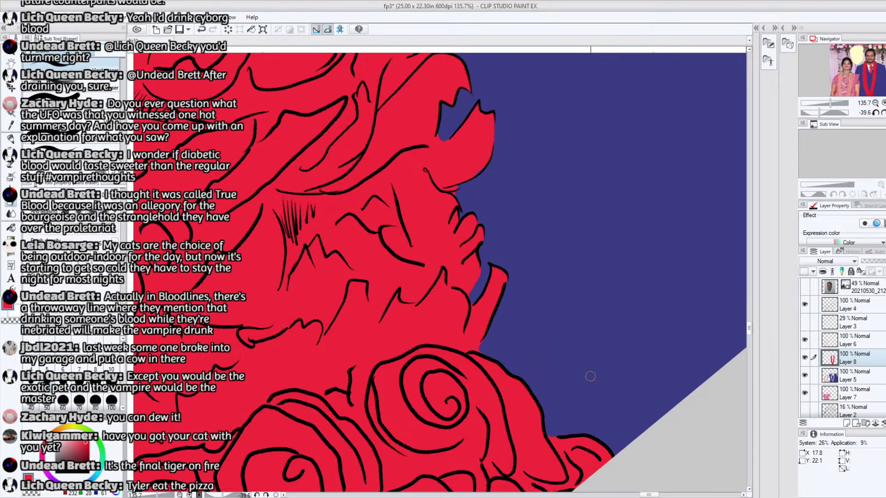
left_click(883, 112)
left_click_drag(834, 103, 869, 71)
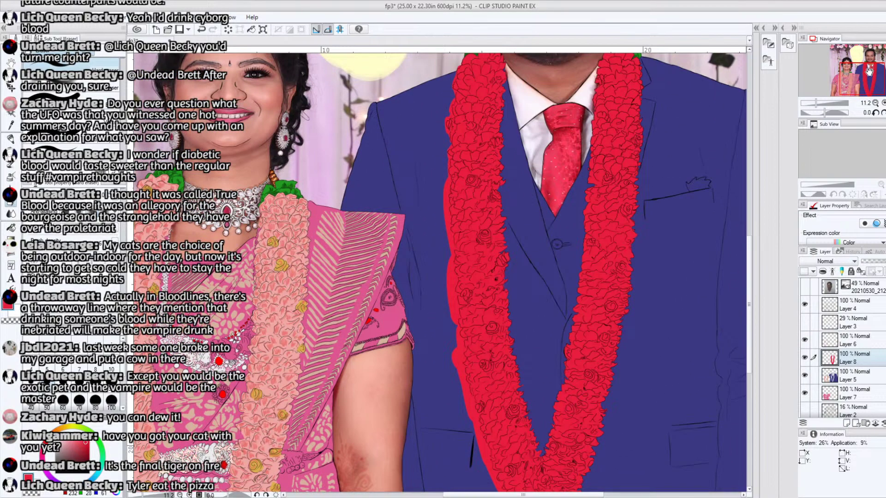